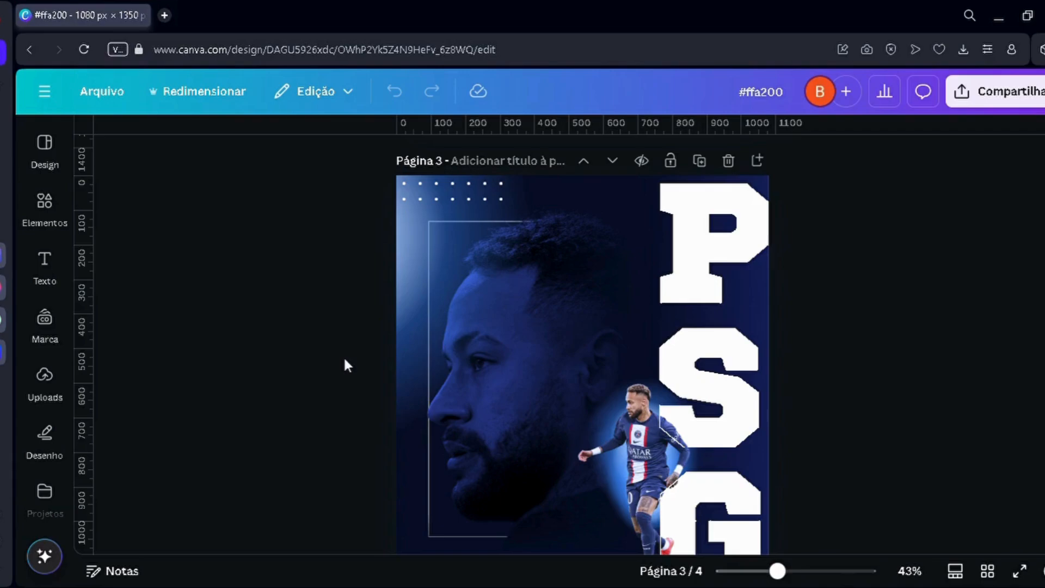
Step: Shrink the dark gradient rectangle on page 1 from its upper edge to uncover the heading "Ambientar imagens"
scroll(344, 366, "down", 4)
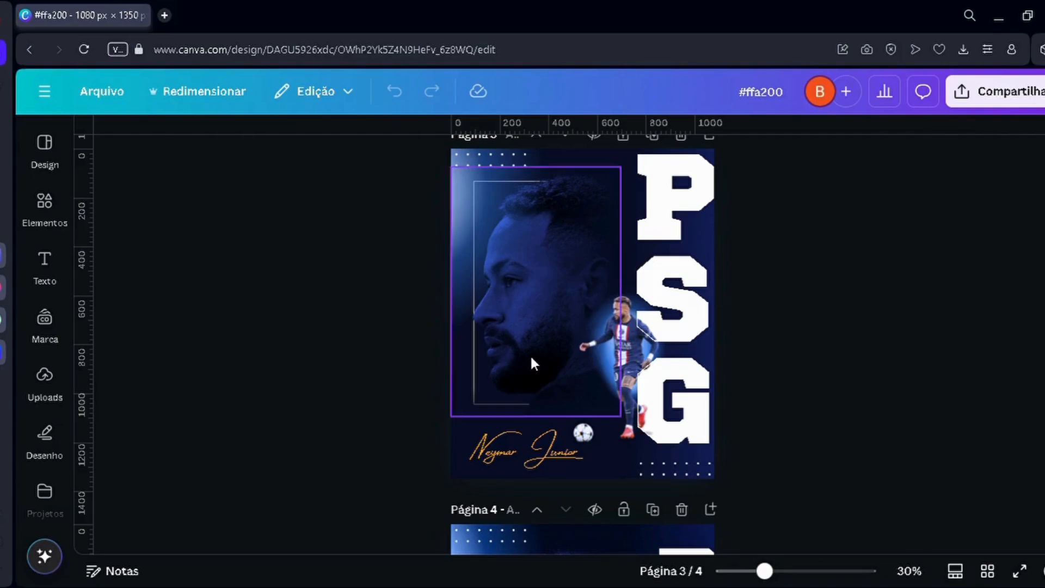
scroll(403, 373, "up", 10)
scroll(405, 374, "up", 3)
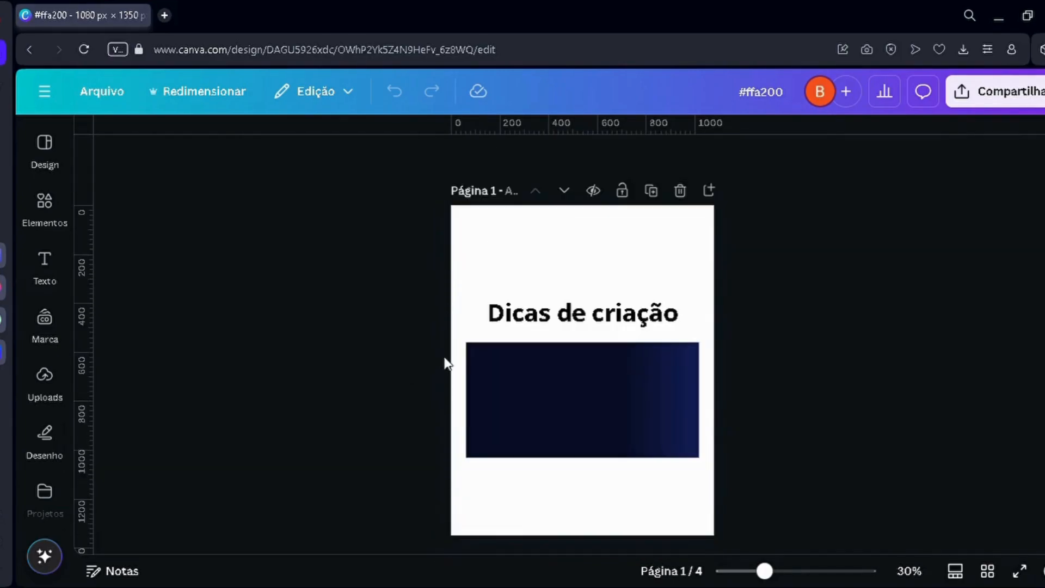
scroll(444, 362, "up", 3, "ctrl")
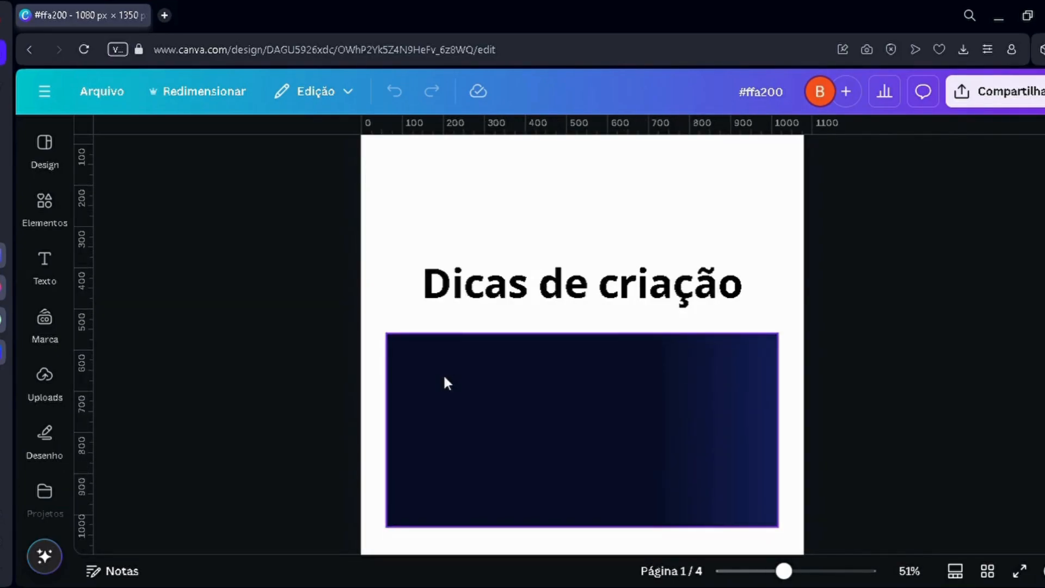
left_click(504, 353)
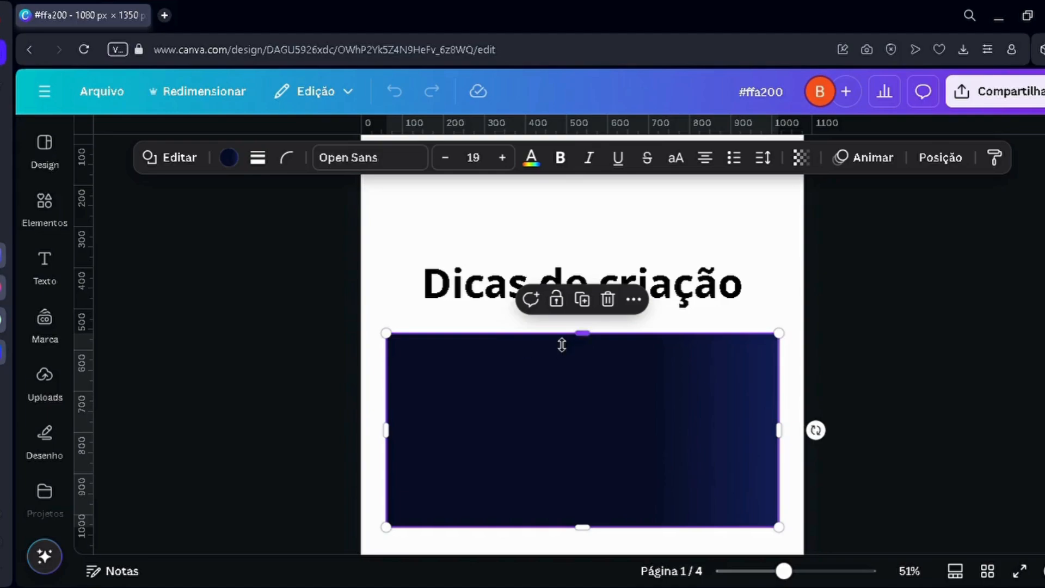
left_click_drag(561, 343, 558, 375)
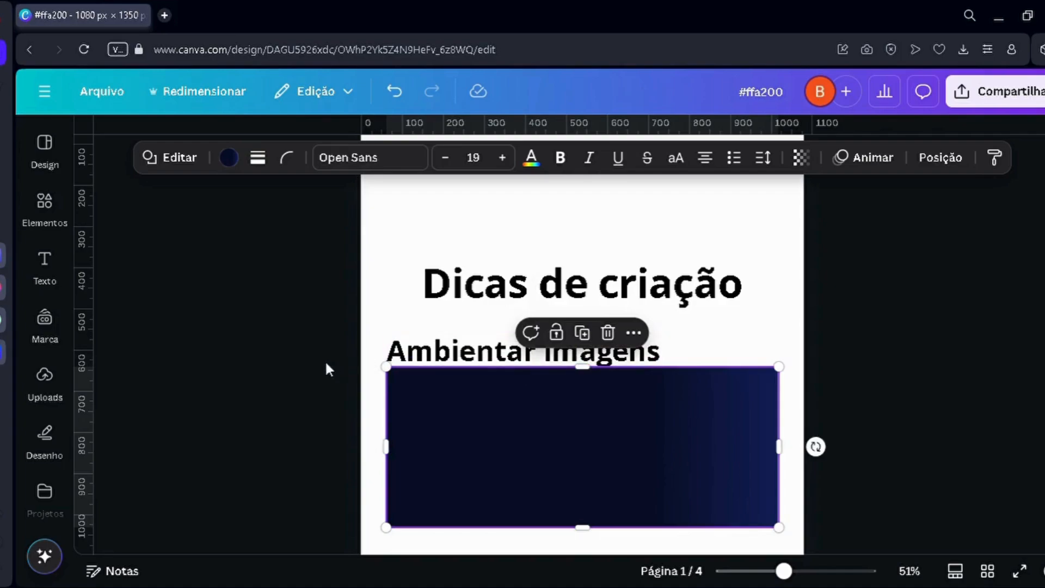
left_click(280, 391)
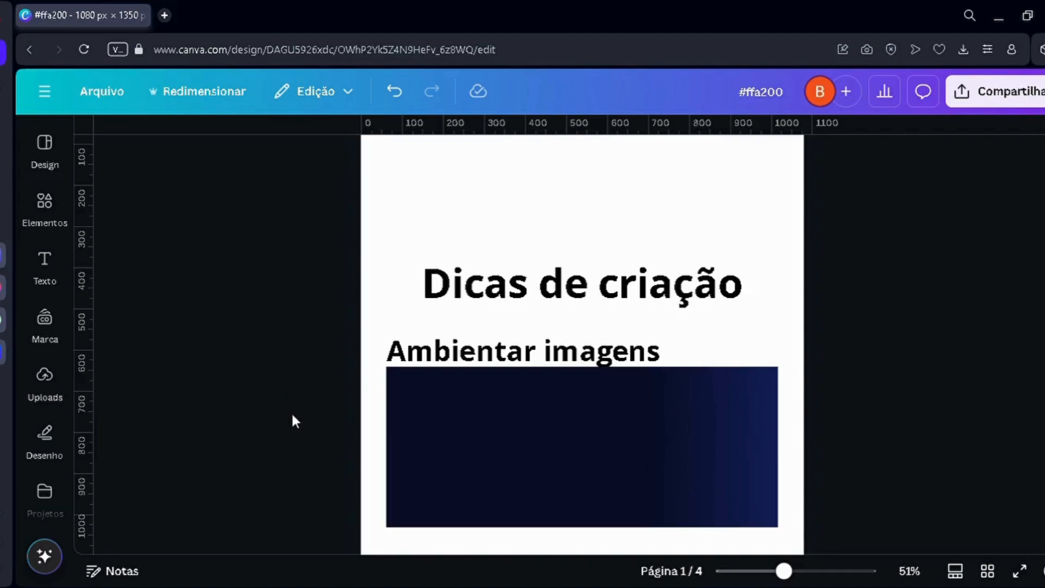
Step: Examine how the player images blend with the blue background in the PSG poster on page 3
scroll(293, 422, "down", 20)
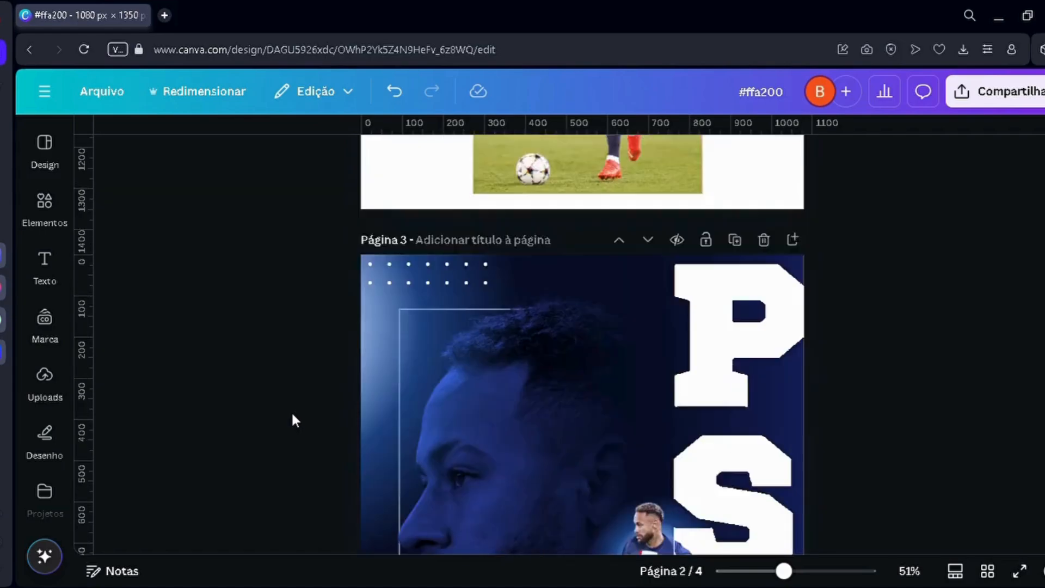
scroll(293, 421, "down", 4)
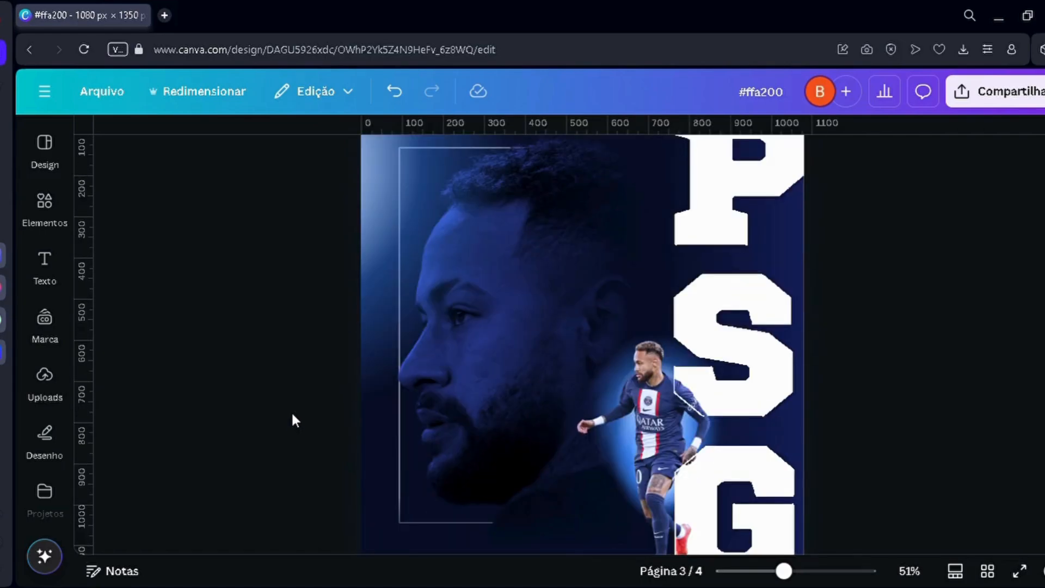
scroll(292, 415, "down", 3)
scroll(292, 414, "up", 1)
scroll(292, 415, "down", 1)
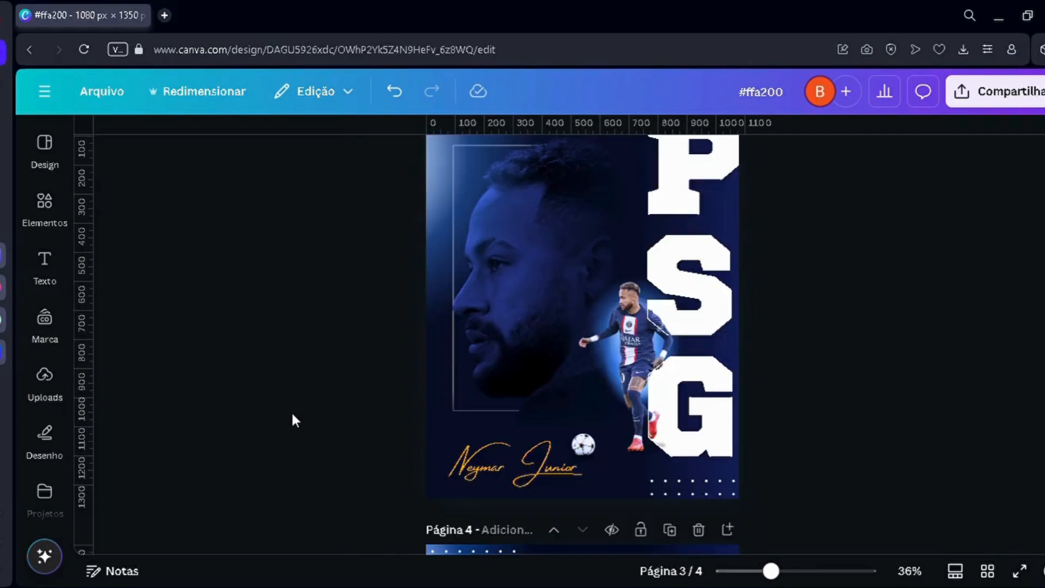
scroll(294, 421, "up", 2)
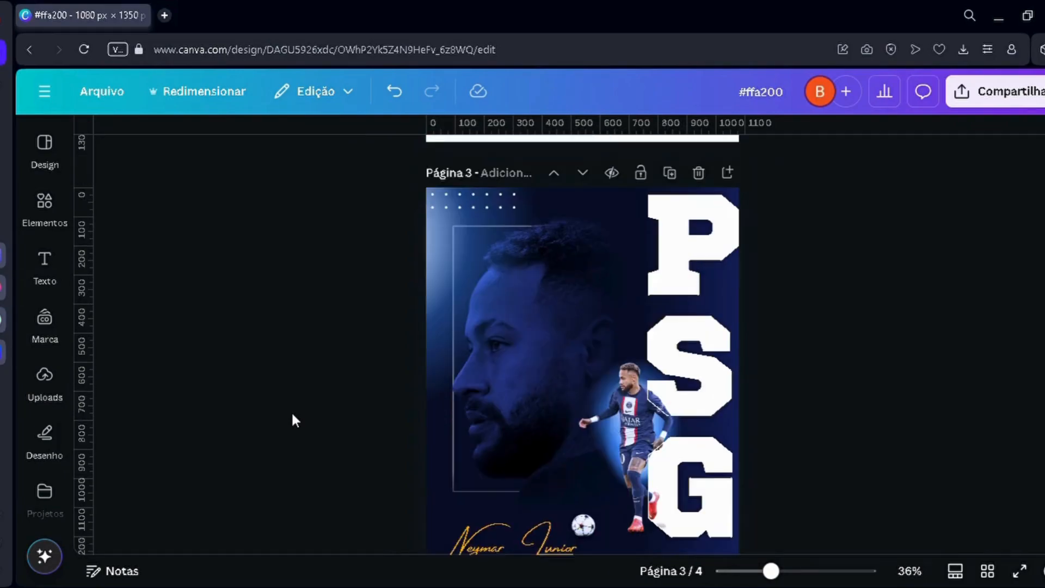
scroll(294, 421, "down", 2)
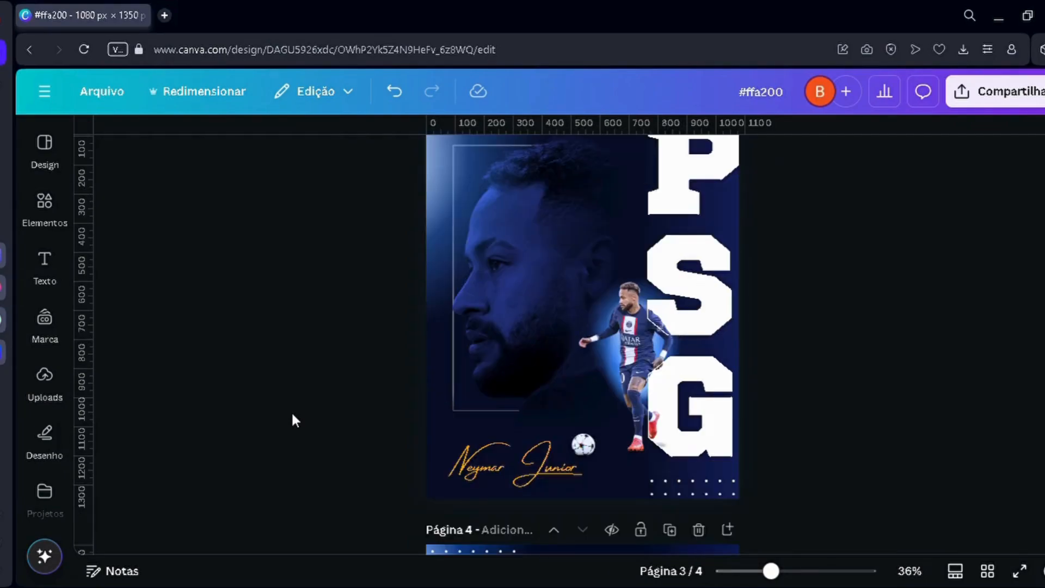
Step: Remove the background from the full-body footballer photo on page 2
scroll(322, 413, "up", 3)
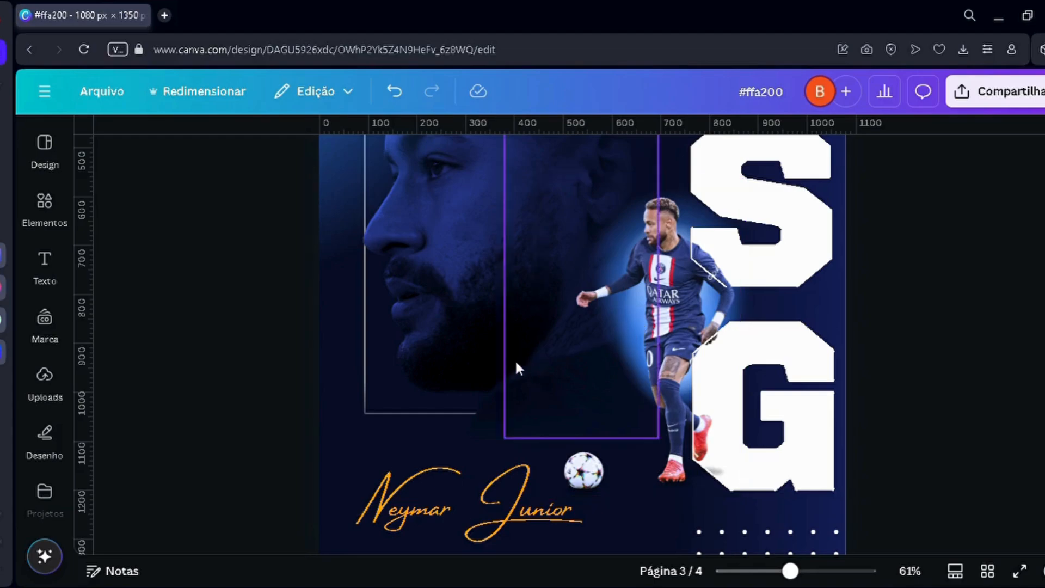
scroll(515, 359, "up", 10)
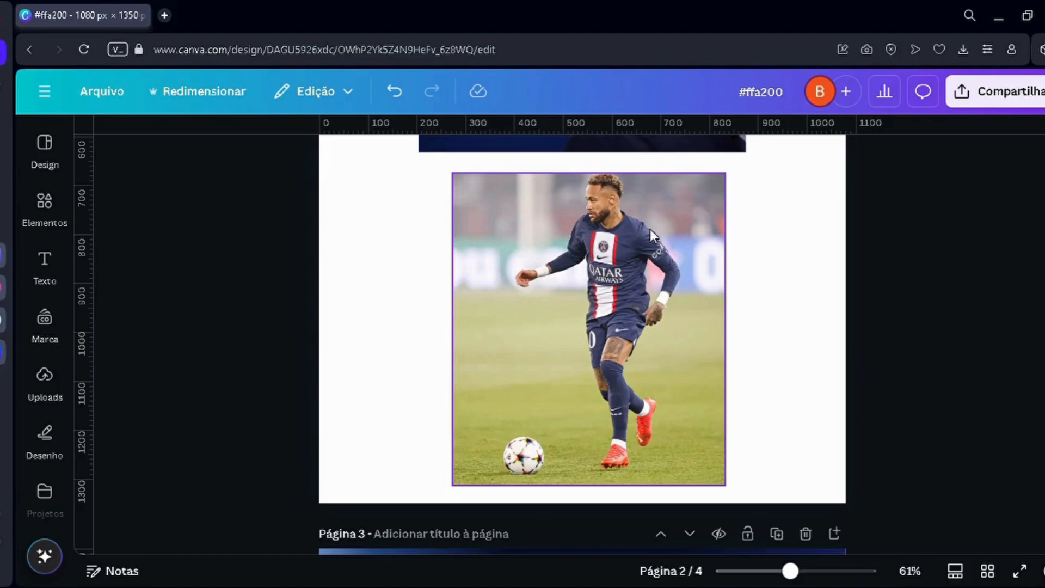
left_click(540, 257)
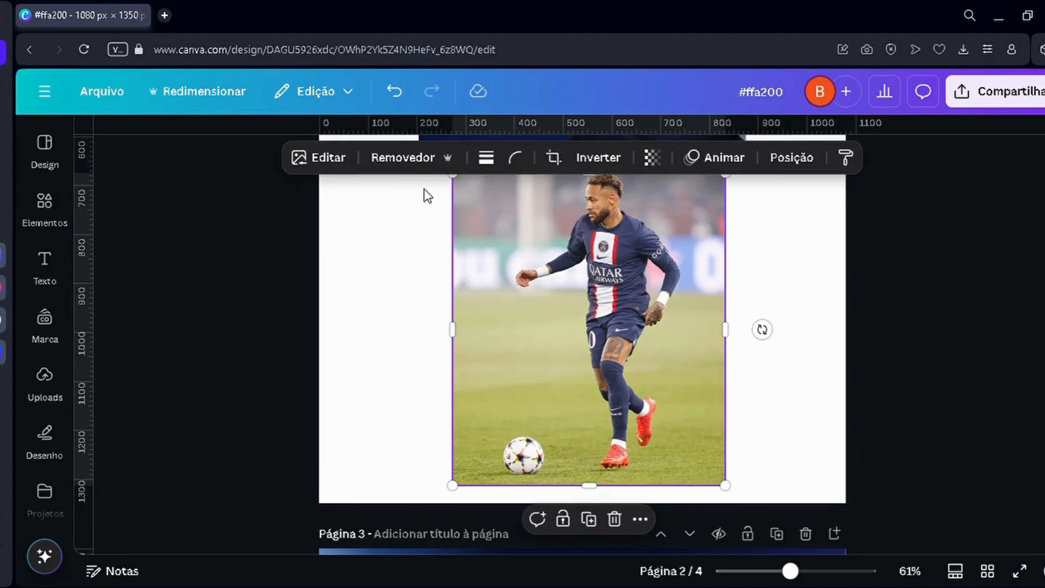
left_click(417, 158)
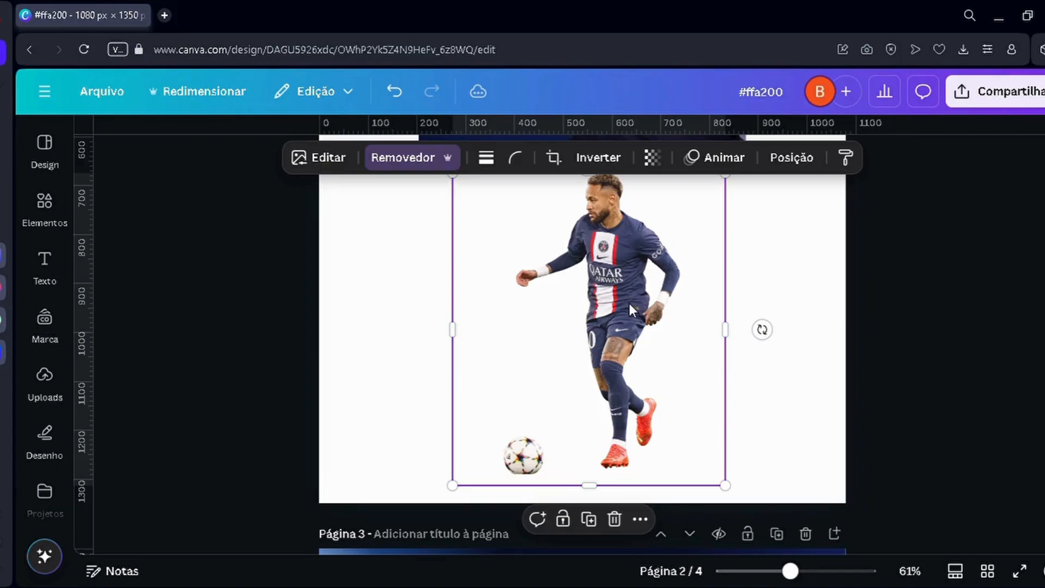
Step: Copy the unadjusted player cutout from page 2 onto the page 3 poster and align it over the existing player figure
scroll(613, 258, "down", 10)
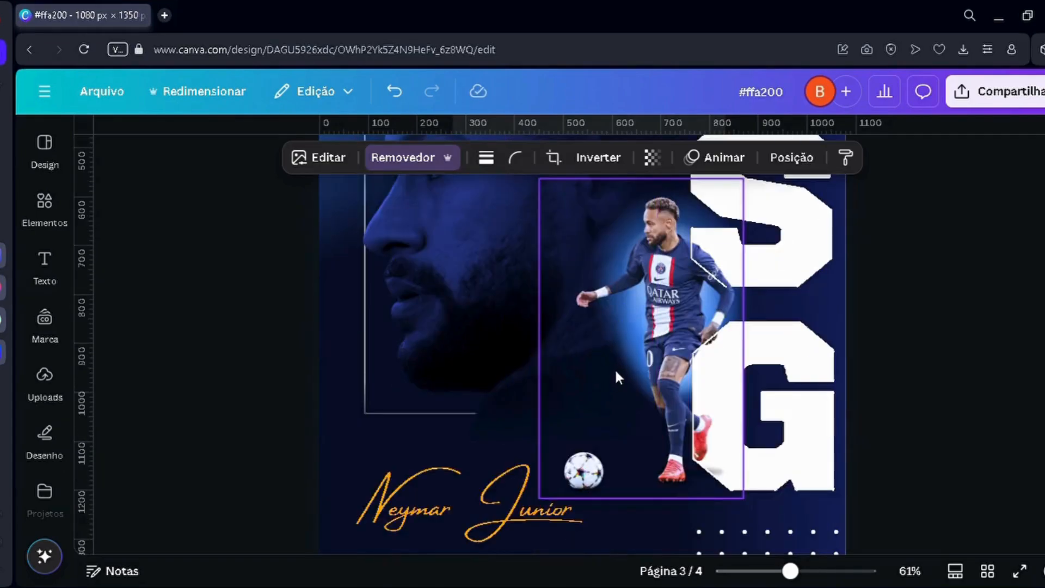
scroll(614, 363, "down", 4)
scroll(615, 348, "up", 4)
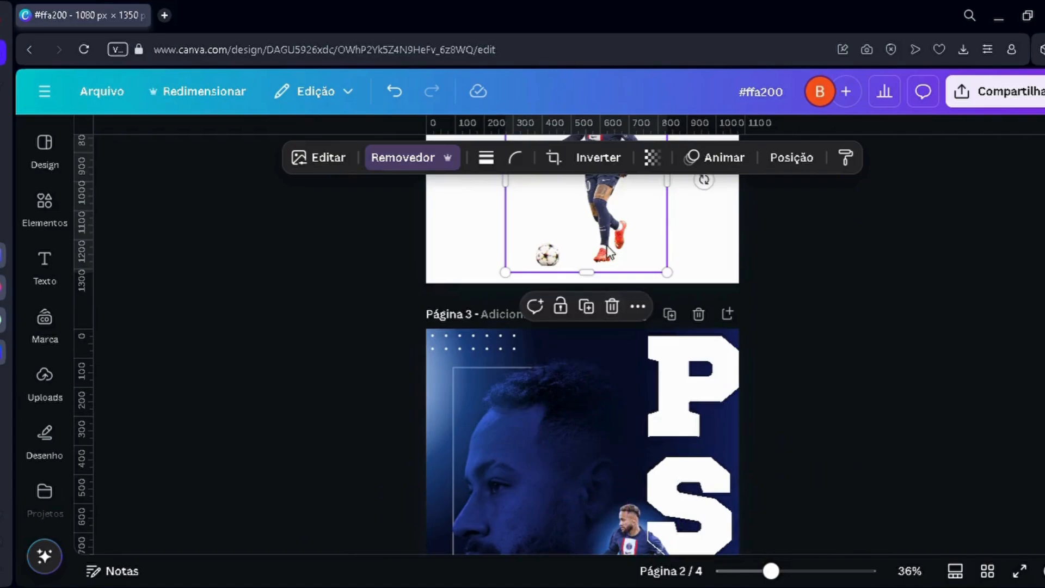
scroll(608, 294, "down", 4)
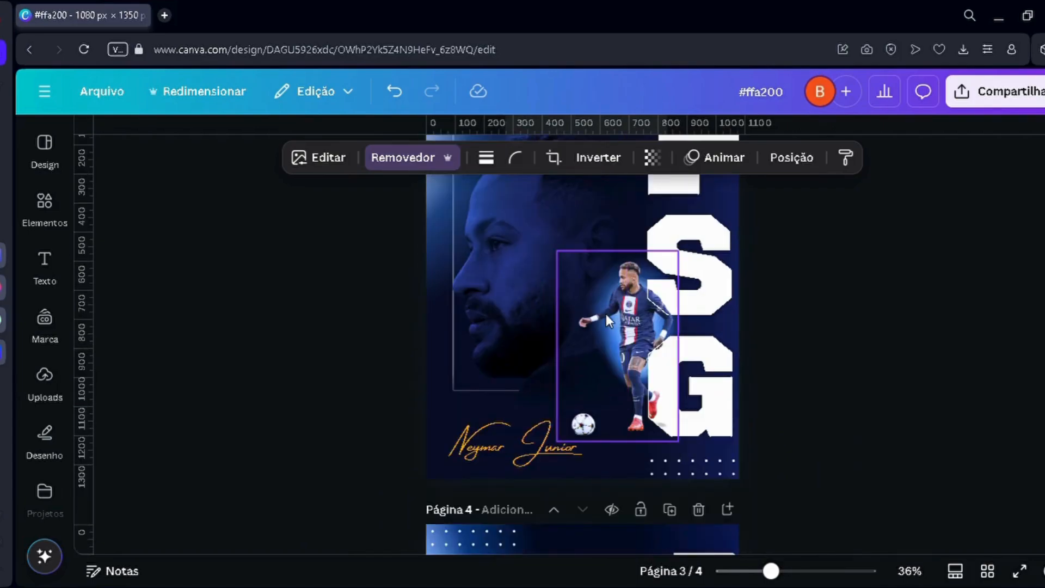
scroll(606, 318, "up", 3)
key("ctrl+v")
left_click_drag(607, 380, 656, 346)
scroll(594, 382, "down", 2)
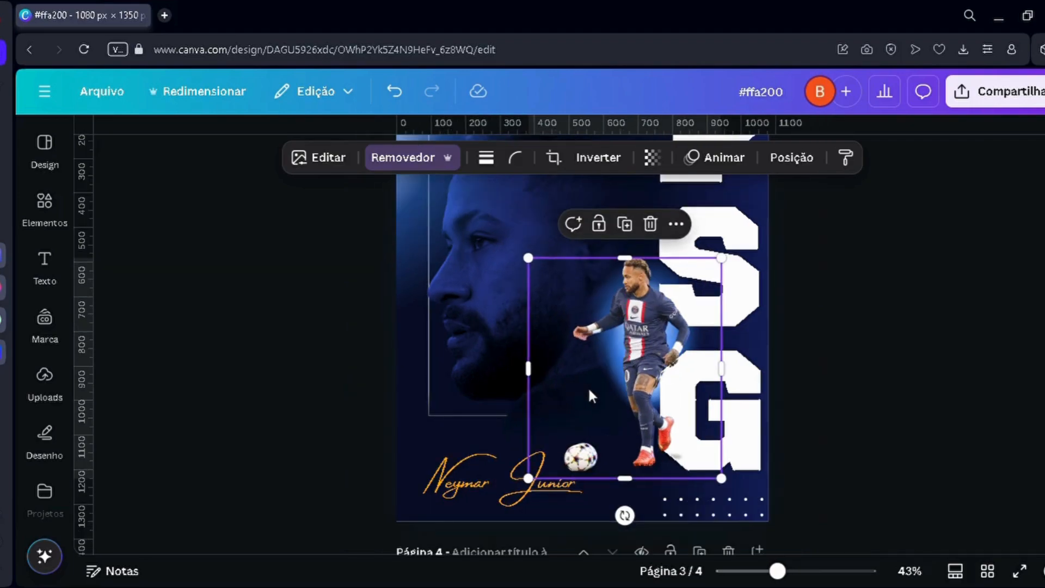
scroll(588, 386, "up", 2)
scroll(829, 377, "down", 5)
left_click(829, 378)
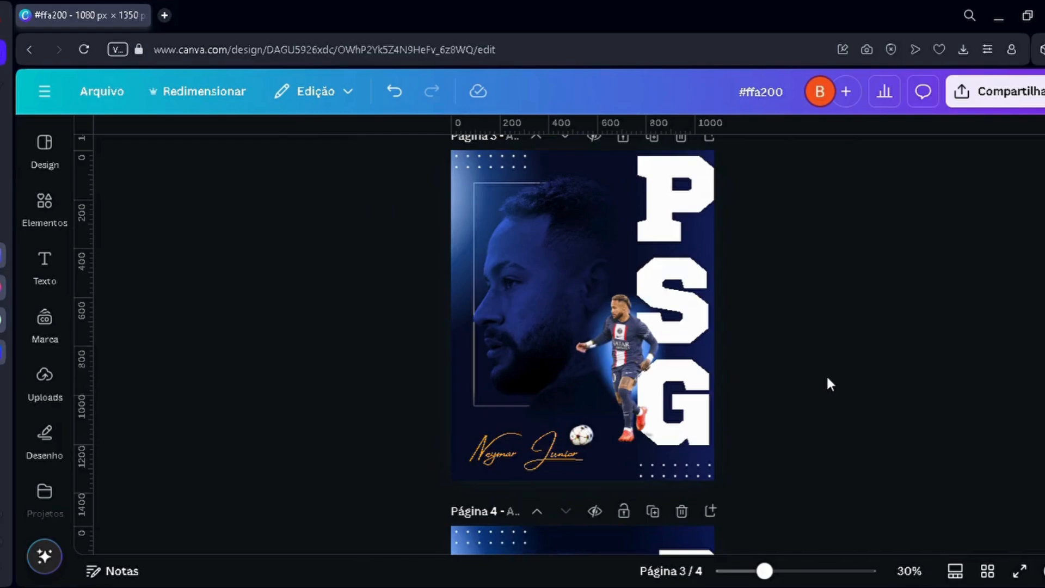
Step: Compare the pasted cutout with the original figure on page 3, and undo its placement and pasting
scroll(827, 379, "up", 3)
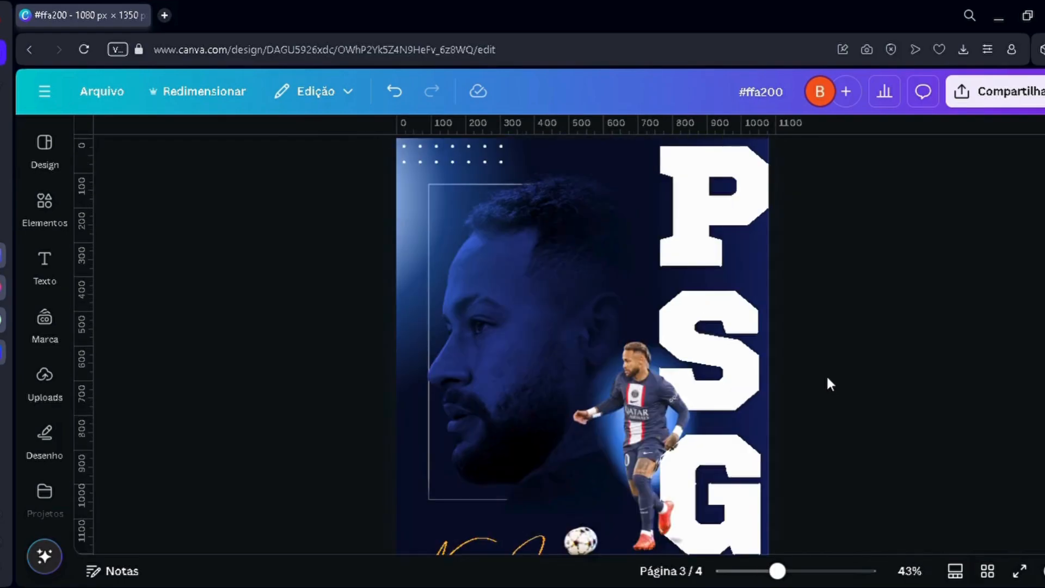
scroll(828, 381, "down", 3)
scroll(828, 382, "up", 2)
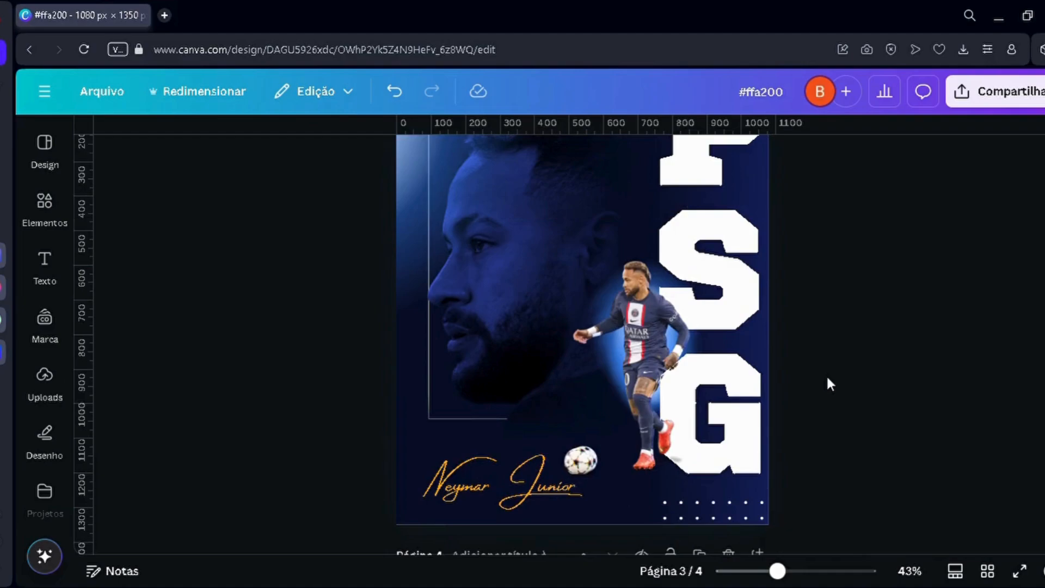
key("ctrl+z")
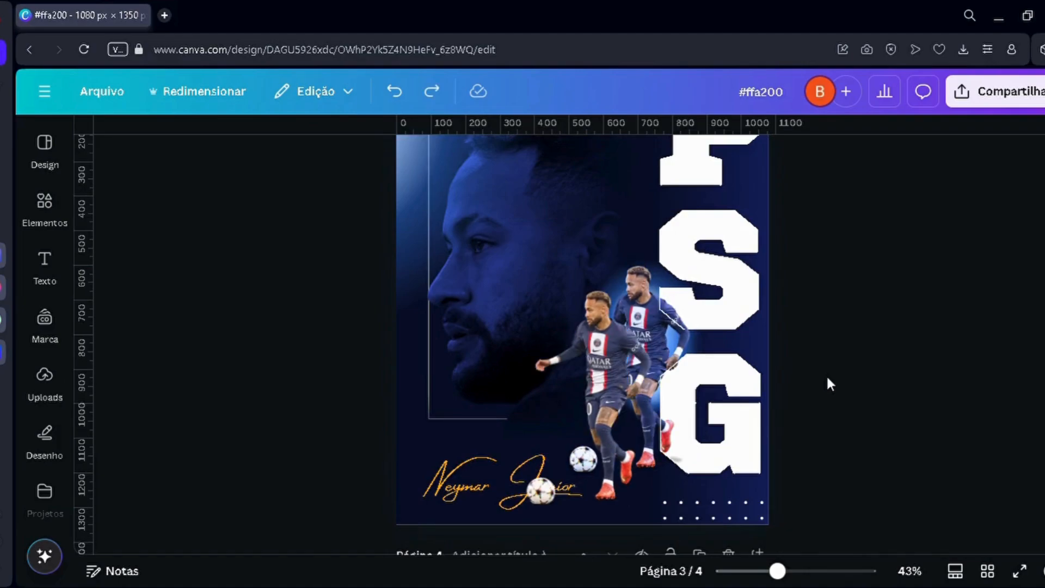
key("ctrl+y")
scroll(827, 375, "up", 3)
scroll(827, 375, "down", 3)
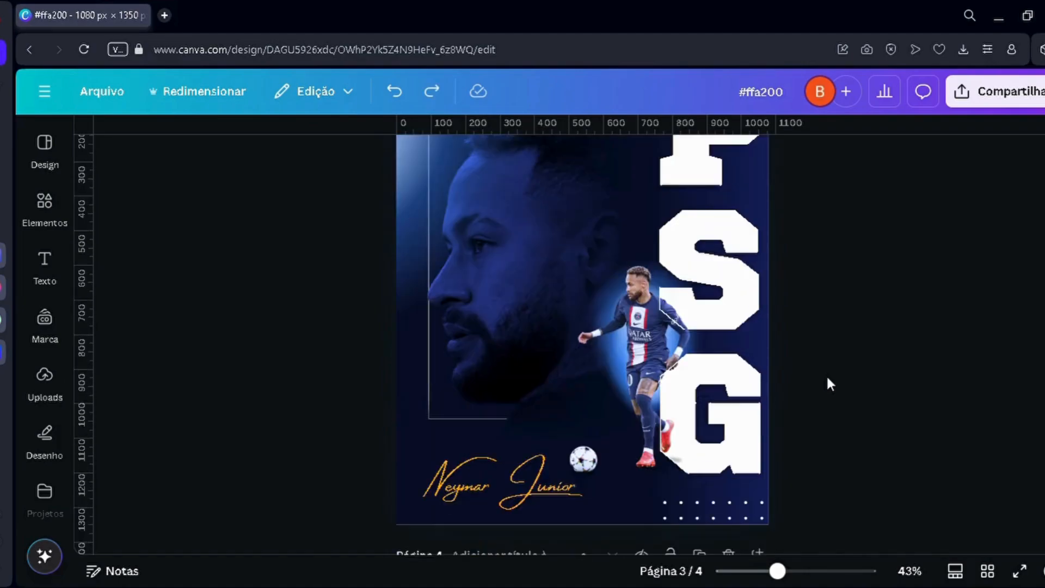
Step: Lower the white-balance temperature of the page 2 player cutout to -42, also trying -71
scroll(545, 378, "up", 2)
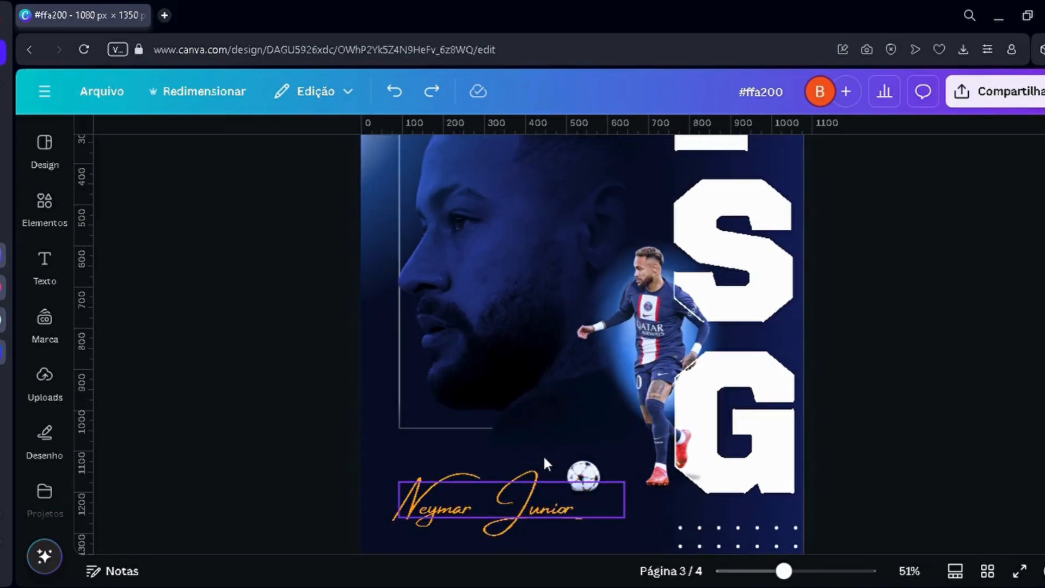
scroll(535, 381, "up", 3)
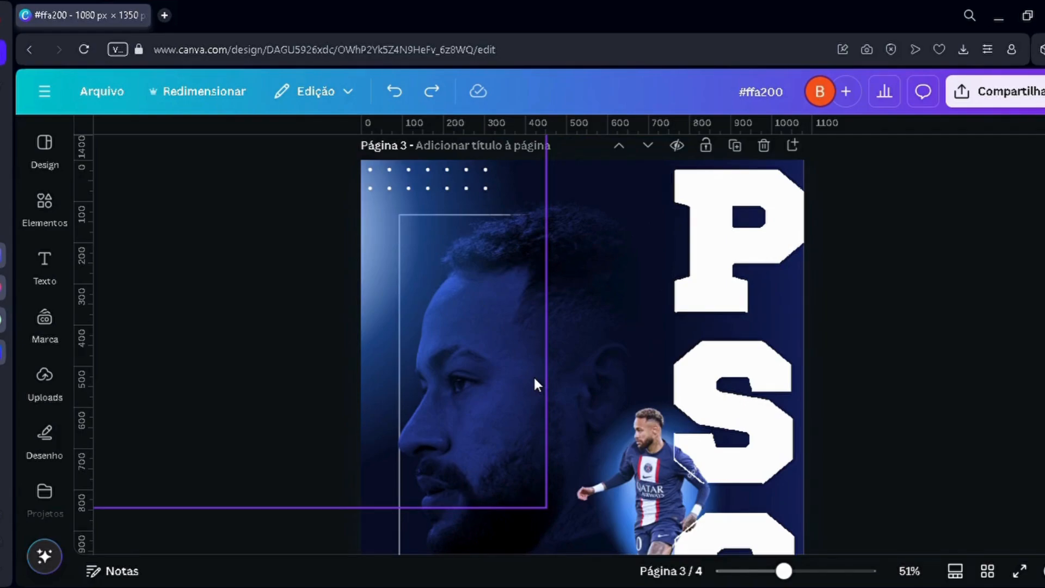
scroll(535, 381, "down", 2)
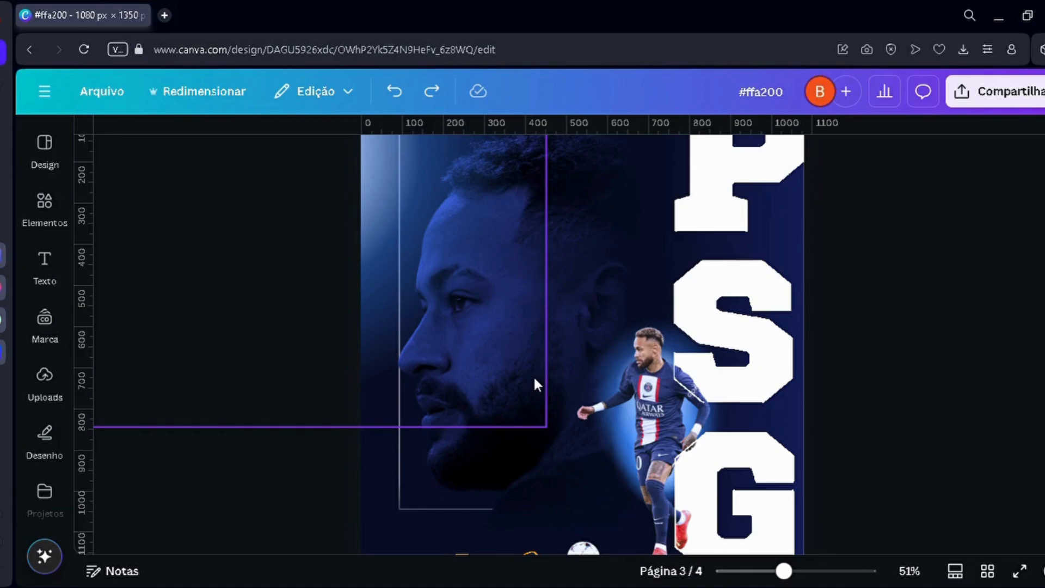
scroll(535, 385, "up", 10)
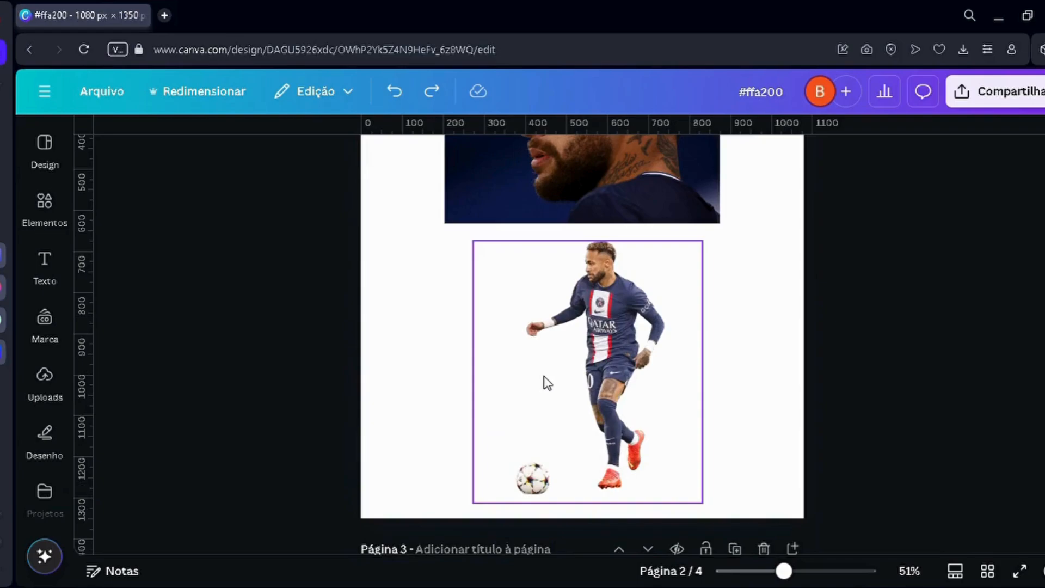
left_click(547, 383)
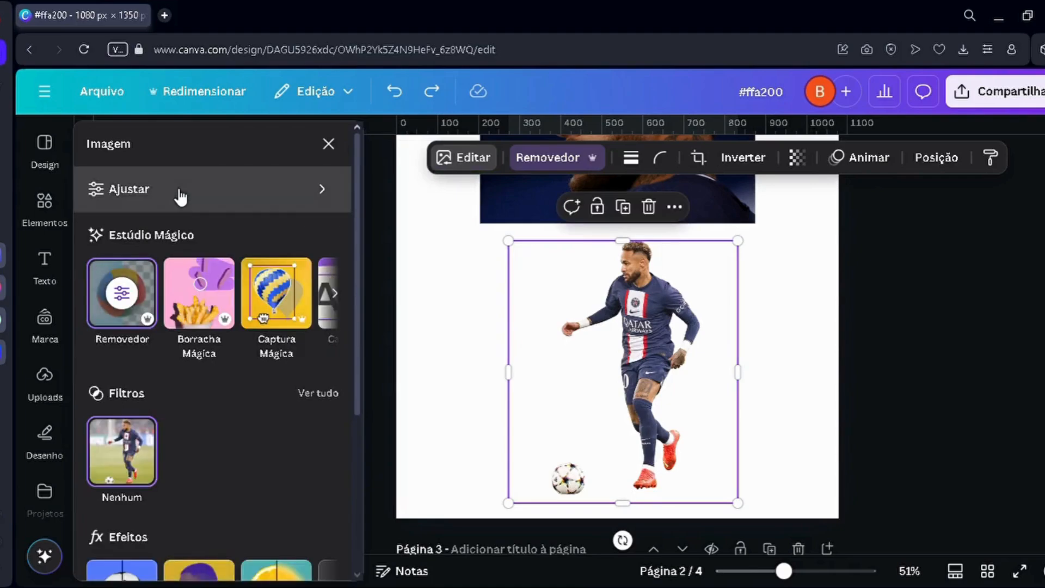
left_click(180, 187)
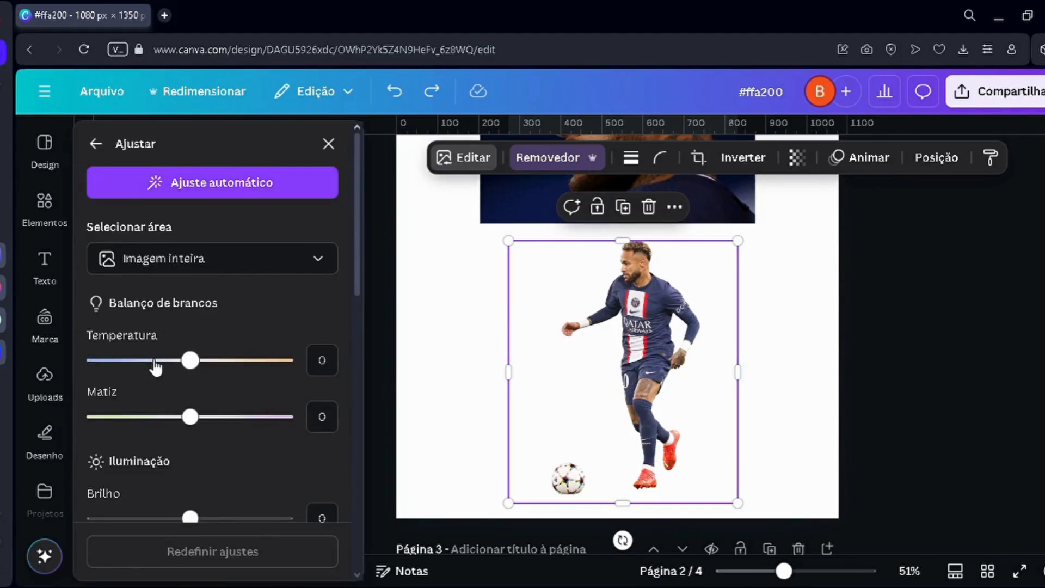
left_click(155, 361)
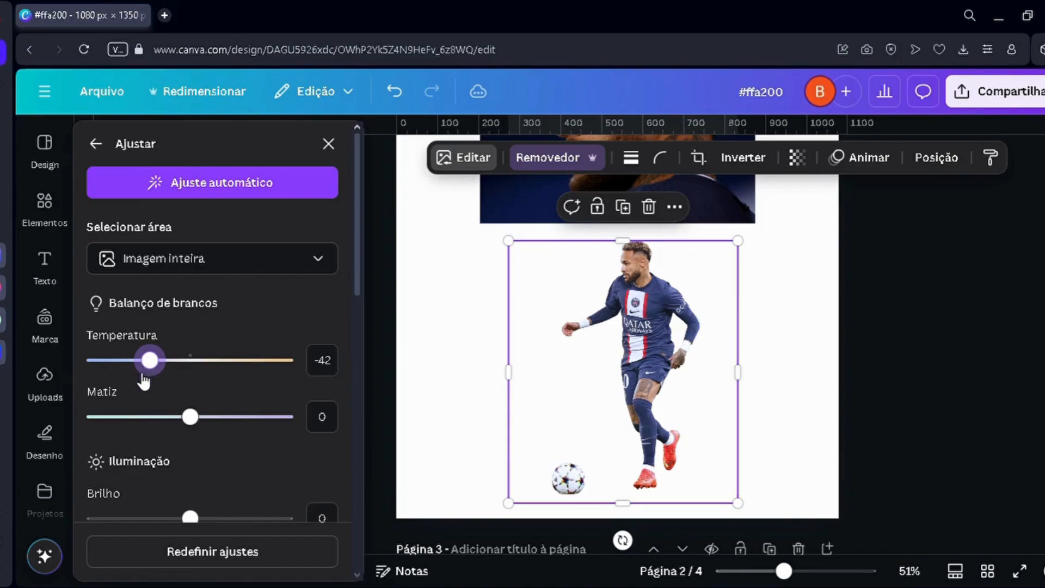
left_click(126, 364)
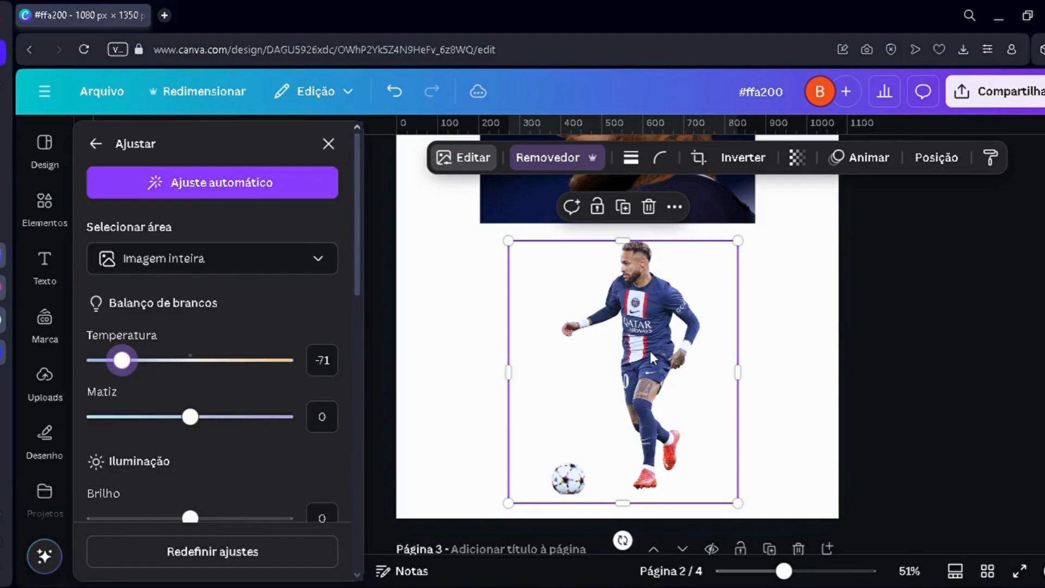
Step: Copy the cooler-toned player cutout onto the page 3 poster and align it precisely over the existing player figure
left_click_drag(652, 357, 689, 368)
scroll(660, 391, "down", 6)
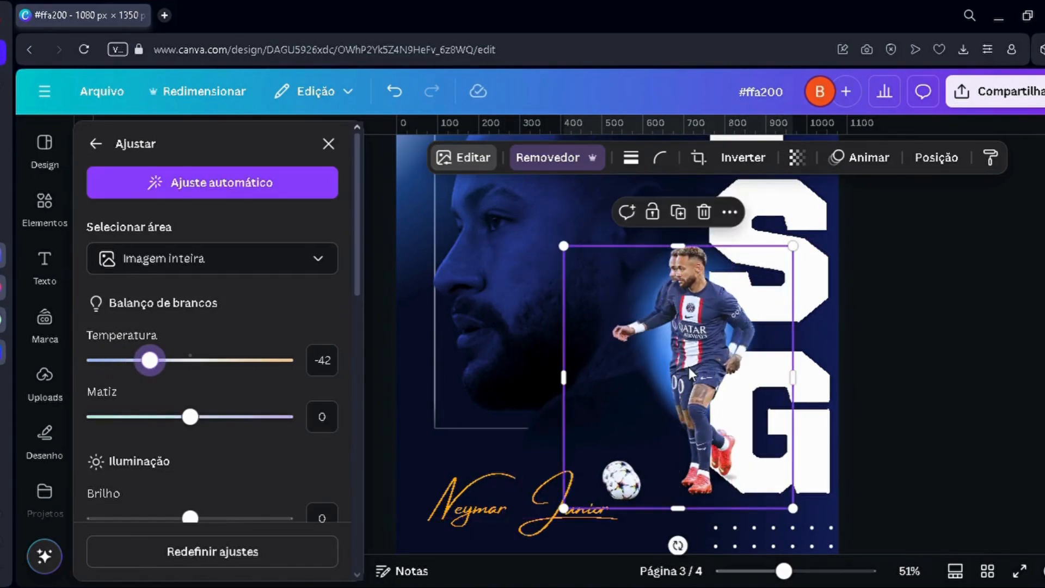
scroll(691, 338, "up", 2)
scroll(803, 344, "up", 2)
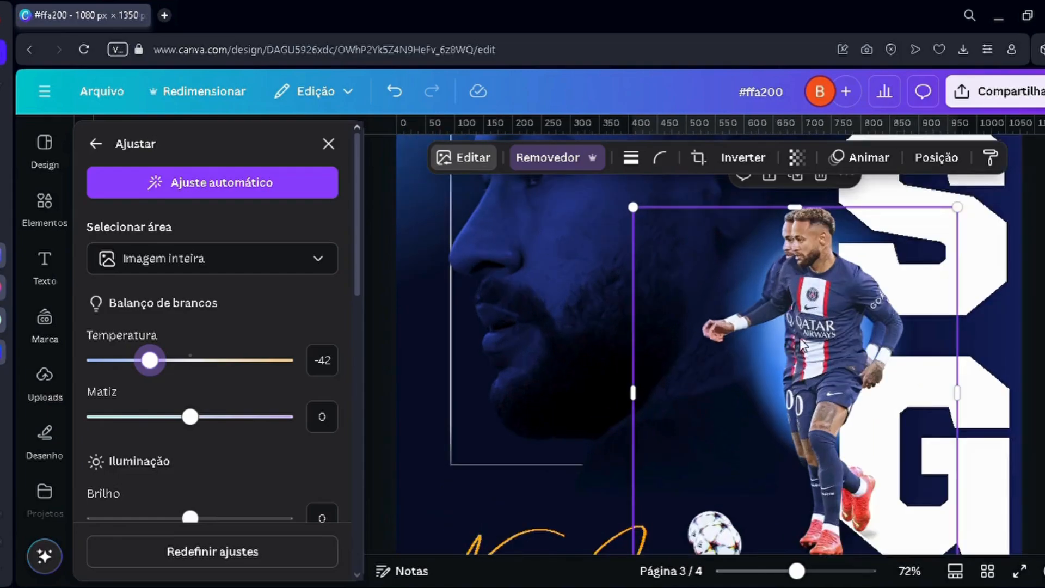
left_click_drag(825, 334, 834, 344)
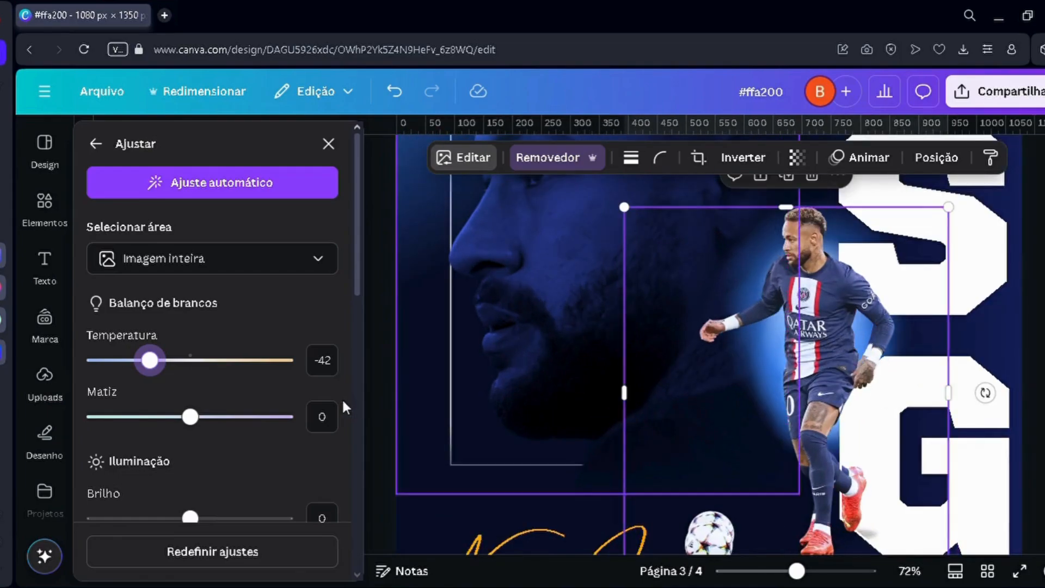
Step: Try white-balance temperatures of -100, 58 and 18 on the player cutout pasted on page 3
left_click_drag(126, 361, 77, 357)
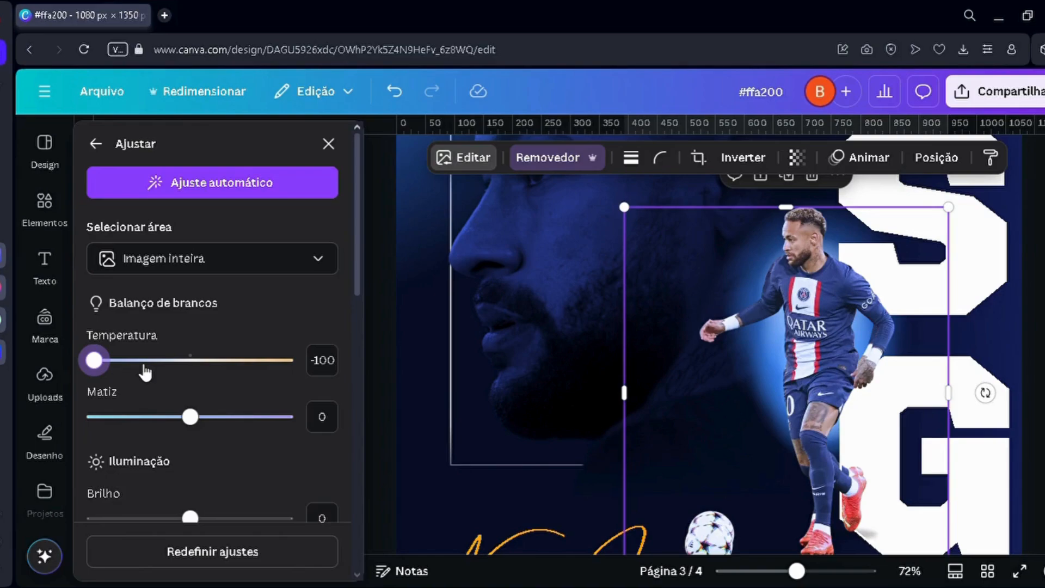
left_click(251, 368)
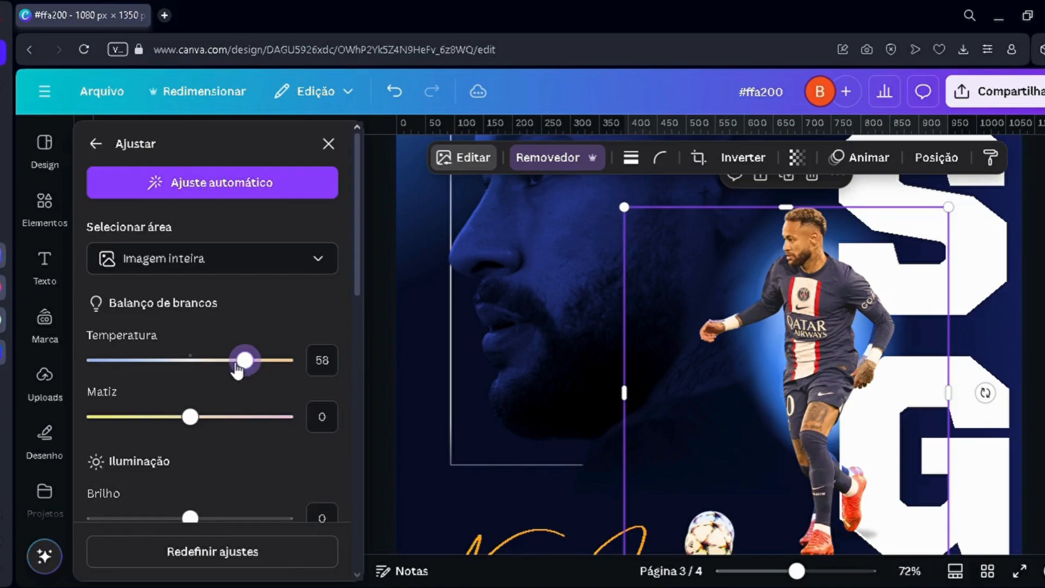
left_click_drag(237, 372, 217, 364)
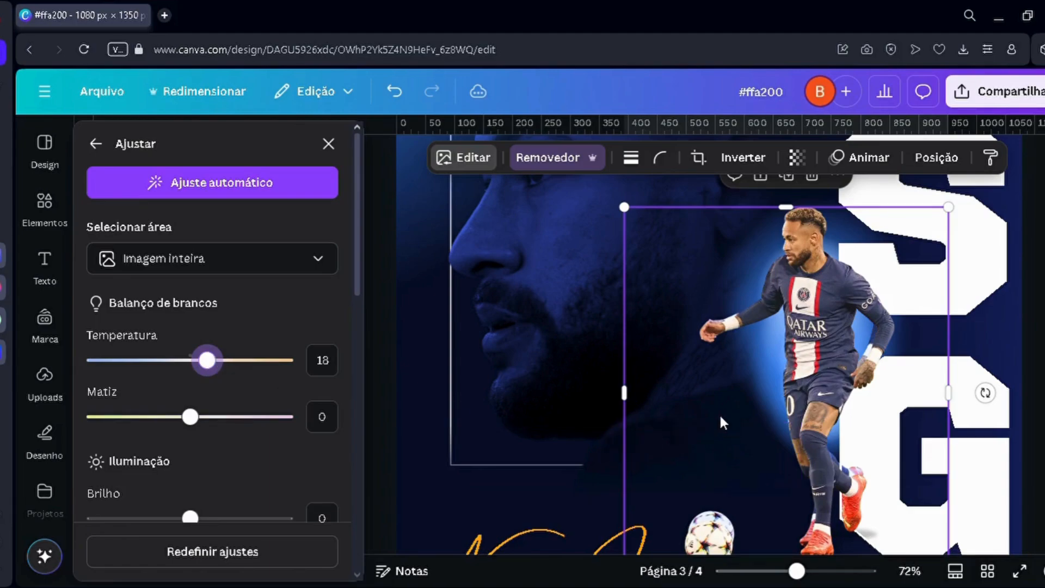
Step: Move the pasted cutout aside to compare it with the original figure, and delete the pasted copy
scroll(671, 417, "down", 3)
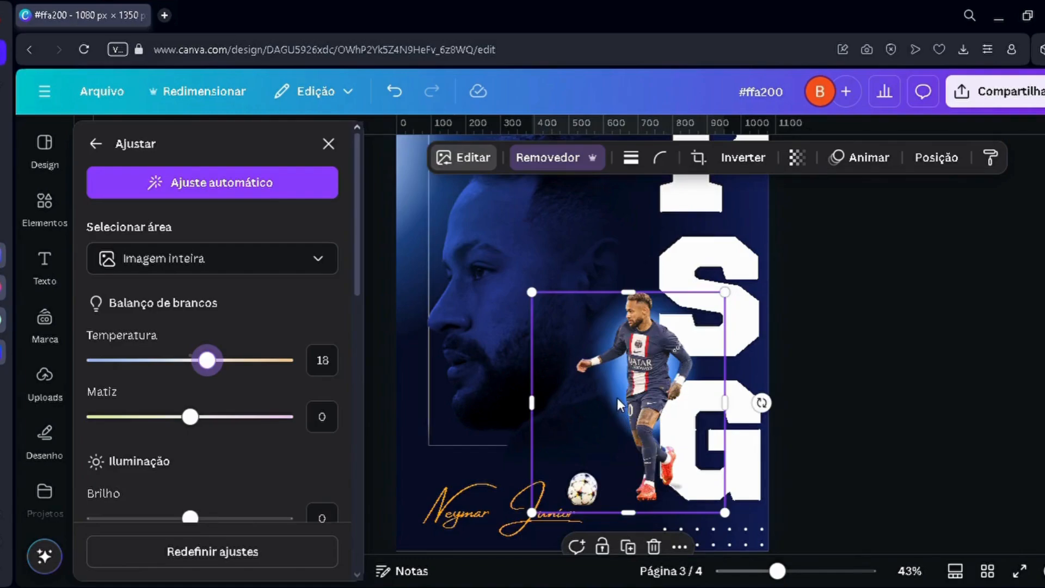
scroll(689, 404, "up", 2)
left_click_drag(685, 391, 635, 380)
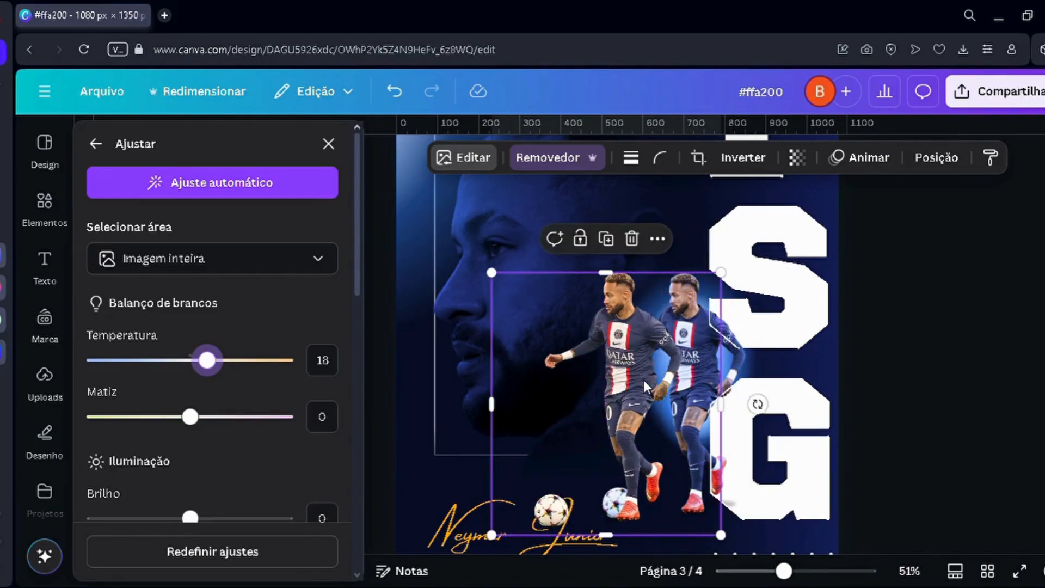
left_click(632, 238)
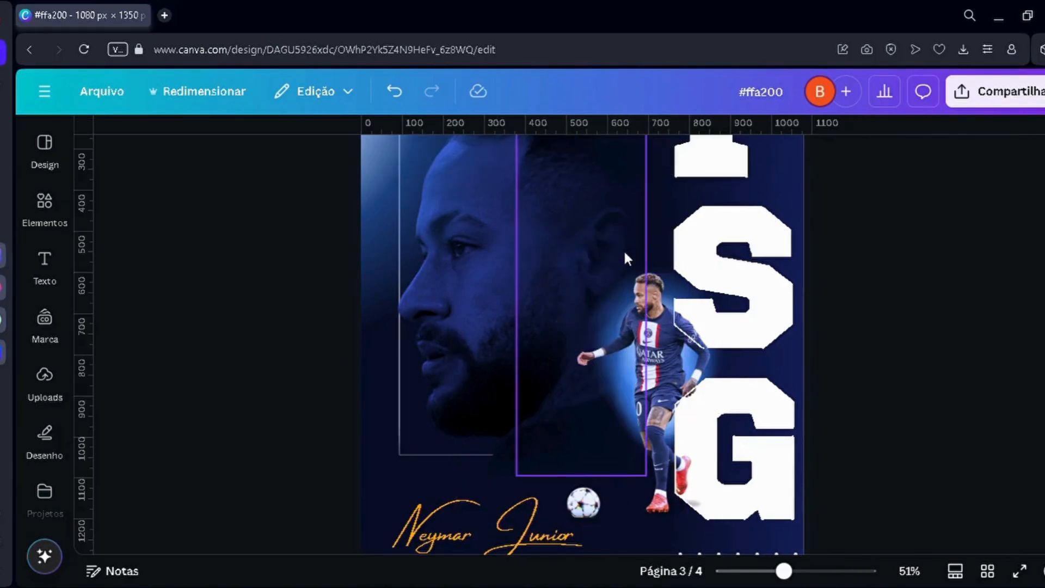
Step: Shrink the dark rectangle on page 1 from its upper edge to uncover the "Texto vazado" topic
scroll(610, 371, "down", 3)
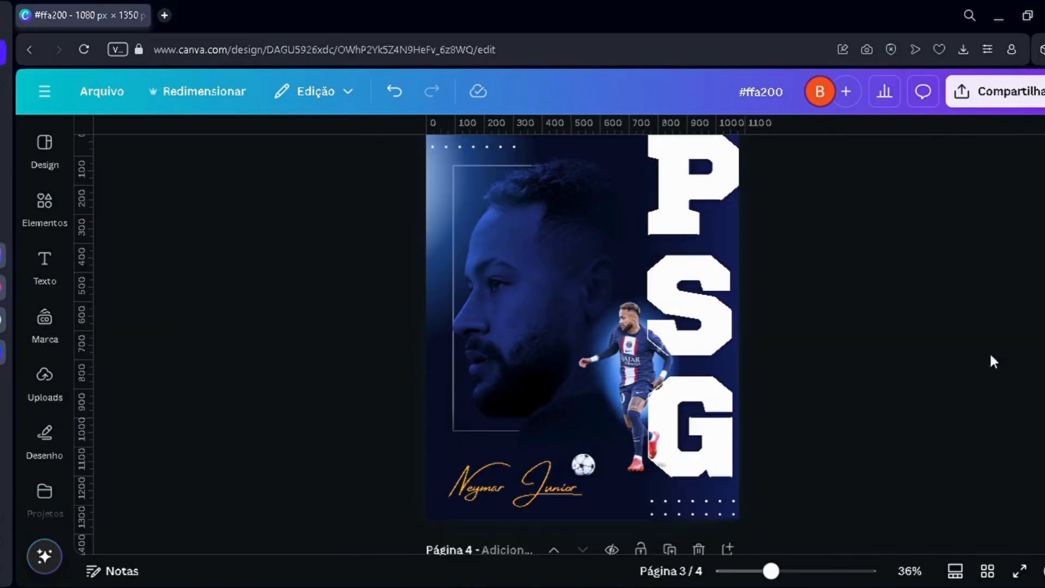
scroll(648, 338, "up", 2)
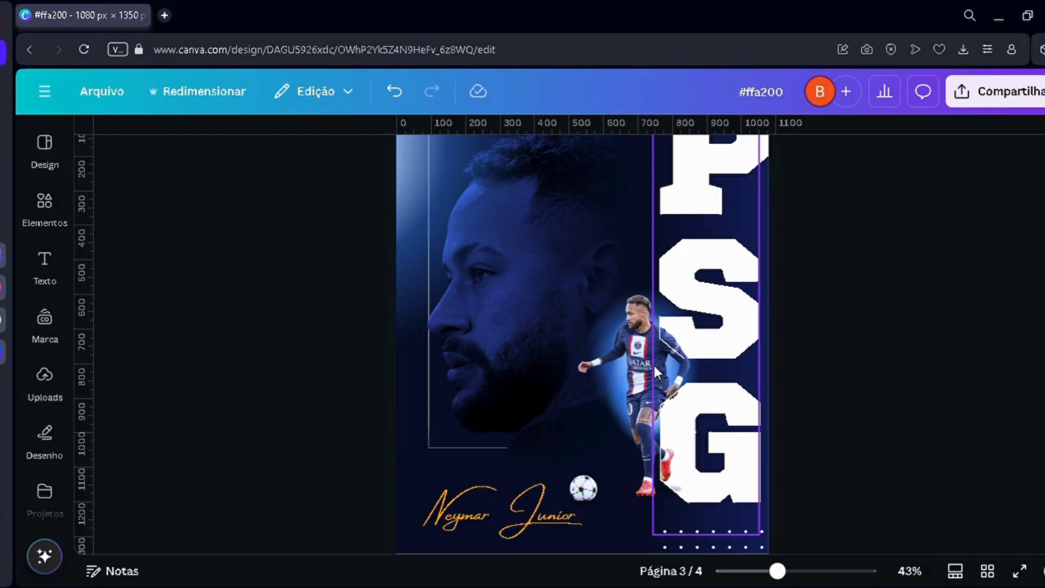
scroll(653, 364, "up", 10)
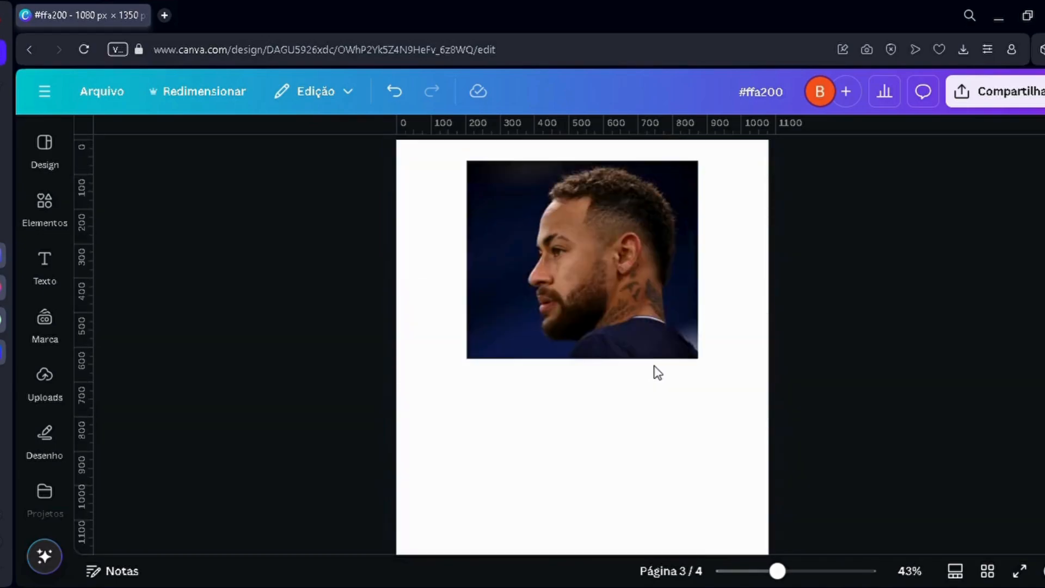
scroll(654, 365, "up", 4)
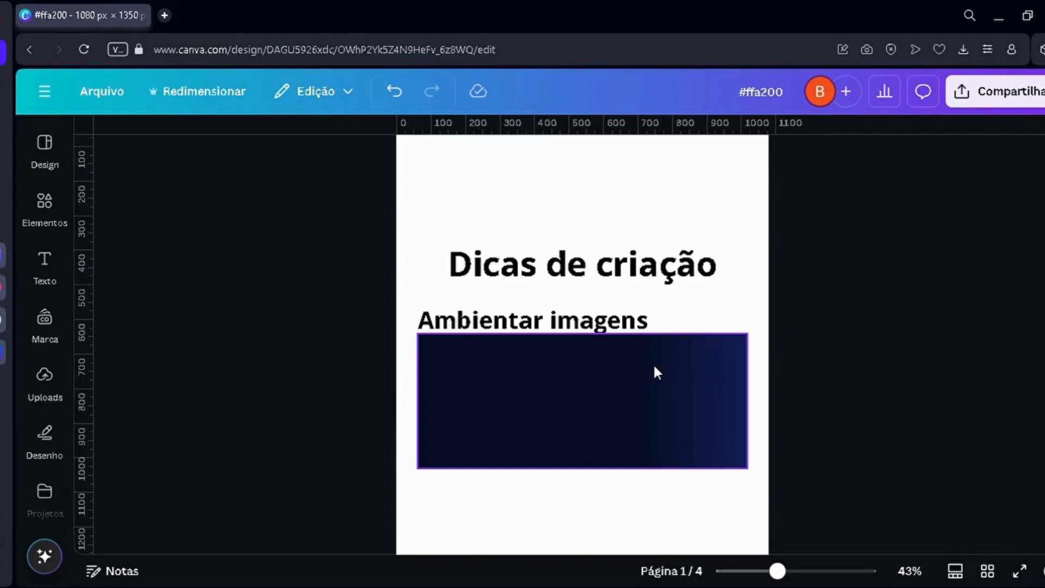
left_click(653, 363)
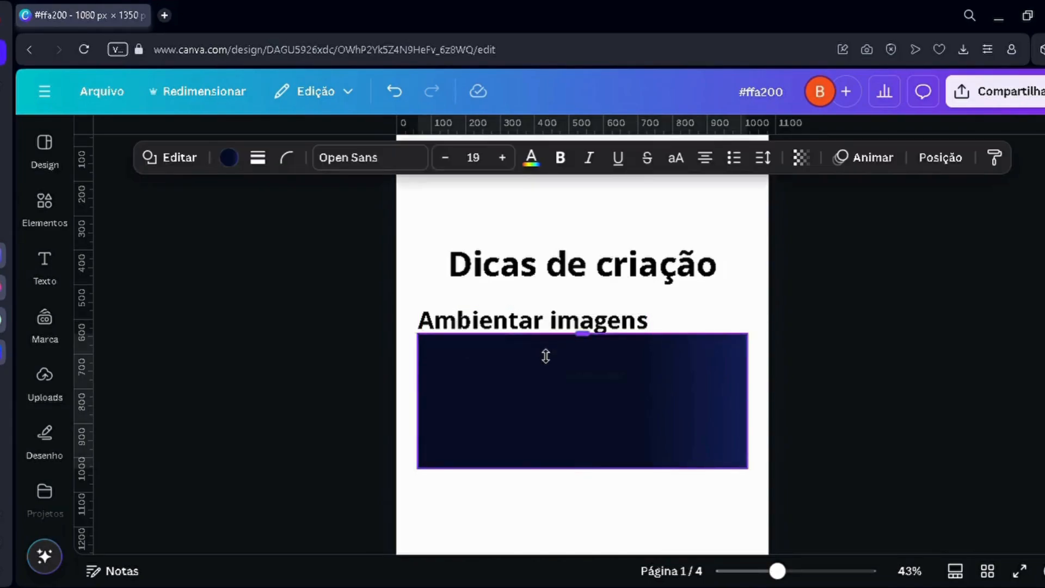
left_click_drag(545, 356, 544, 381)
left_click(383, 433)
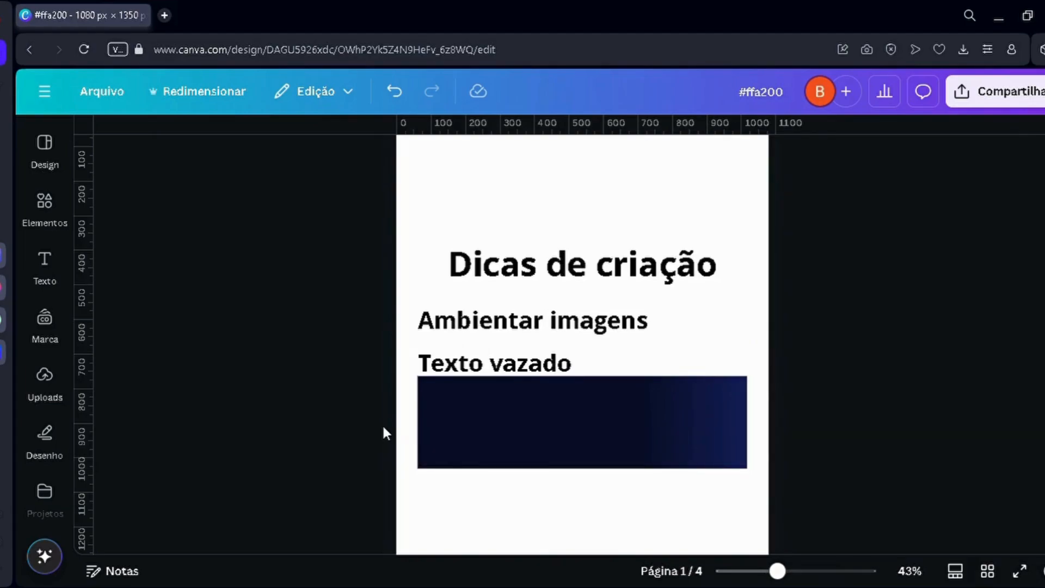
Step: Examine the "Texto vazado" topic on page 1 and the outlined PSG lettering crossing the player on the page 3 poster
scroll(411, 414, "up", 3)
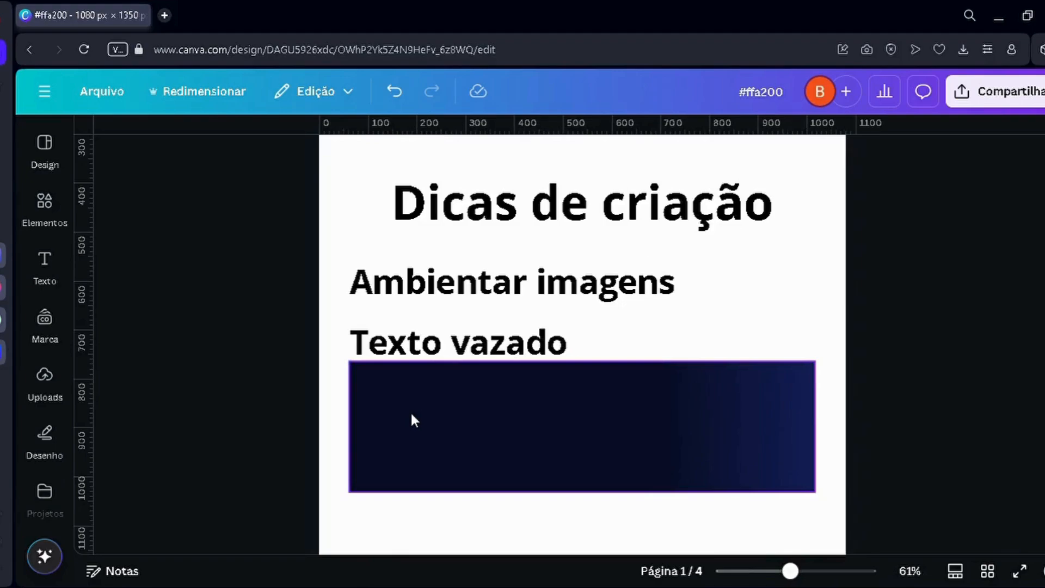
scroll(411, 419, "up", 1)
scroll(413, 406, "down", 5)
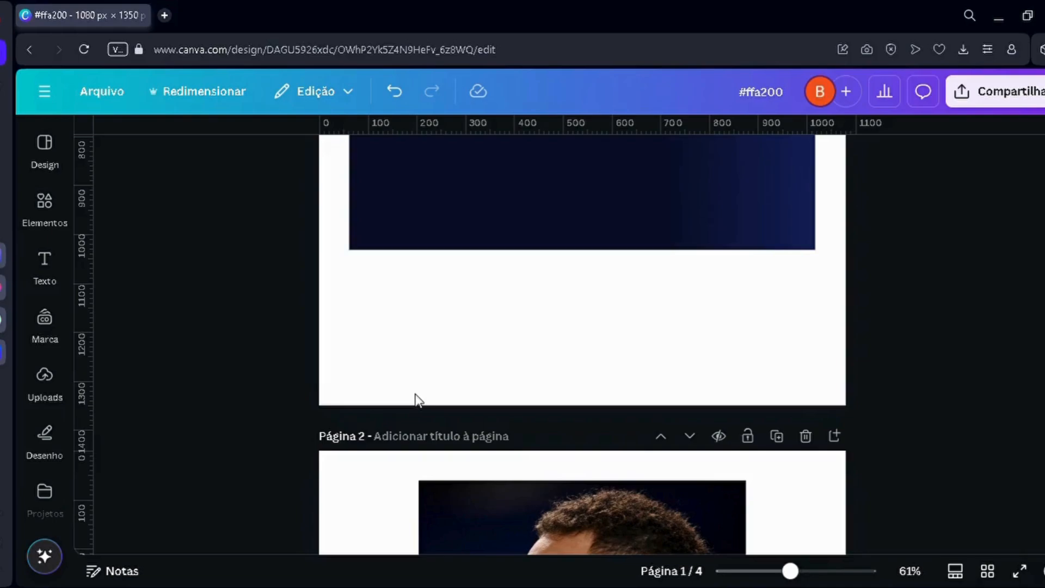
scroll(416, 394, "down", 20)
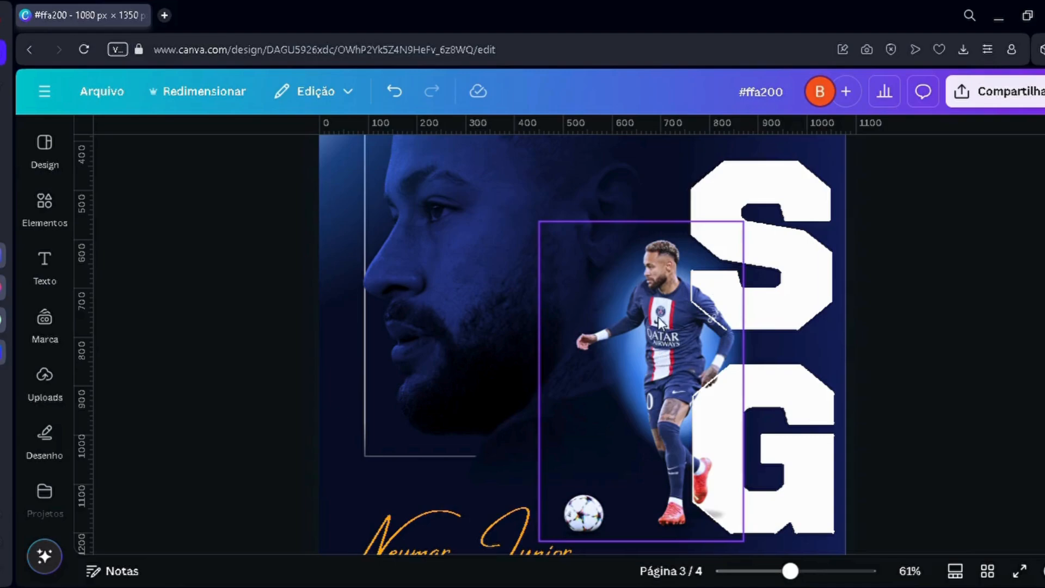
scroll(662, 355, "down", 5, "ctrl")
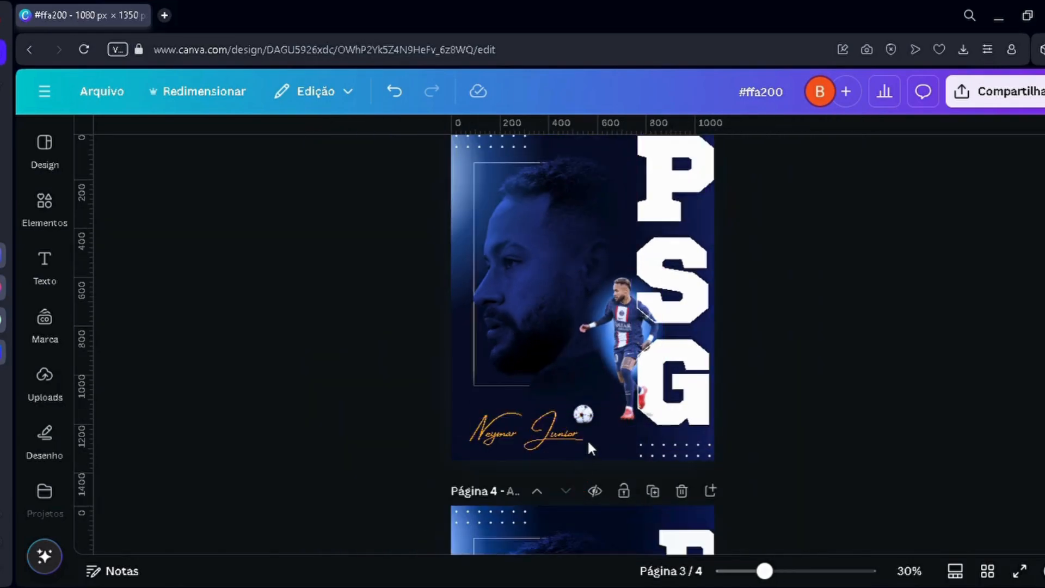
scroll(647, 339, "up", 5, "ctrl")
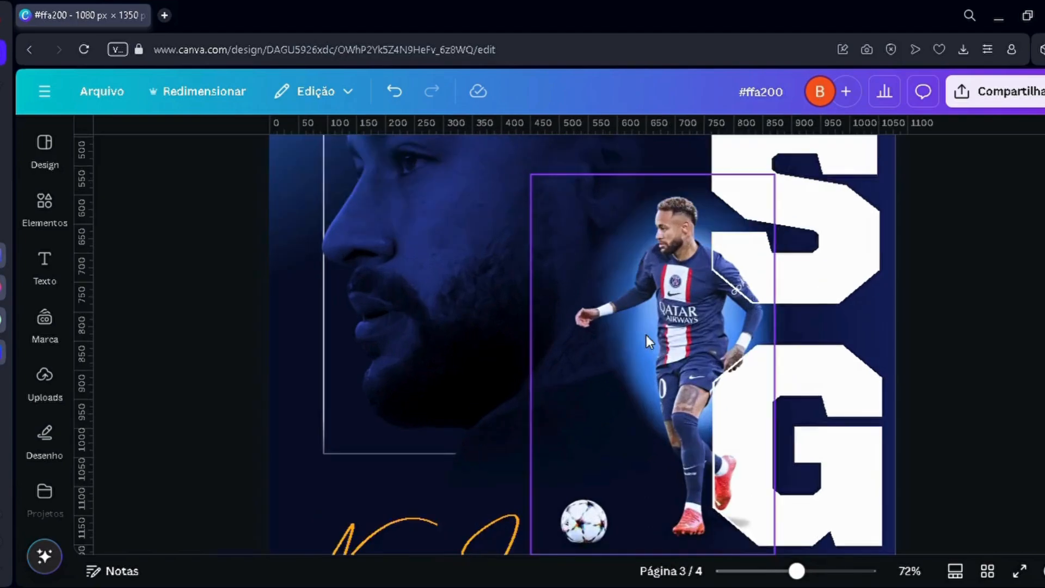
scroll(645, 334, "up", 2, "ctrl")
scroll(646, 335, "down", 3)
scroll(645, 332, "up", 3)
scroll(645, 335, "down", 2)
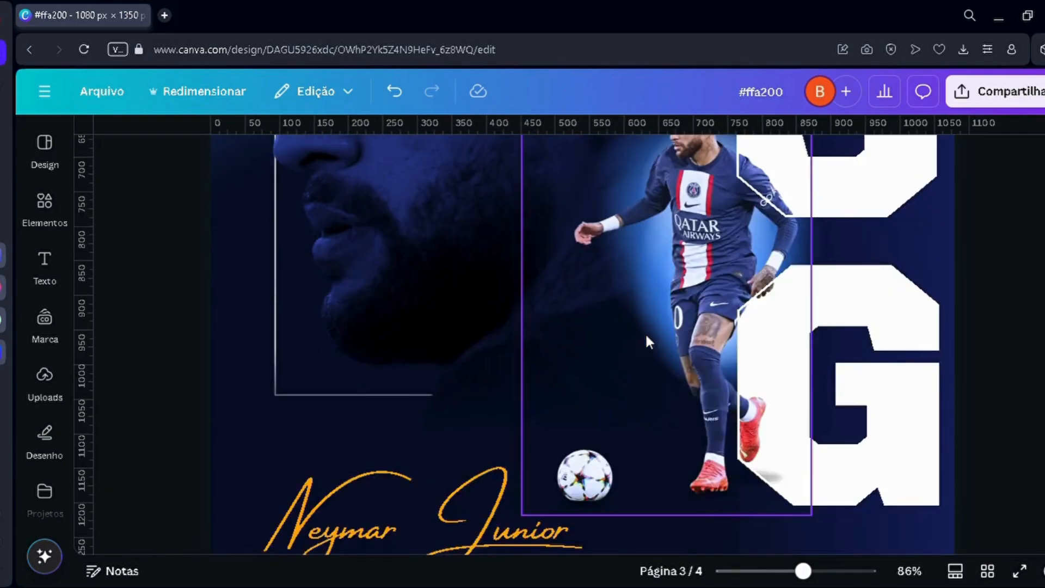
scroll(645, 335, "up", 2)
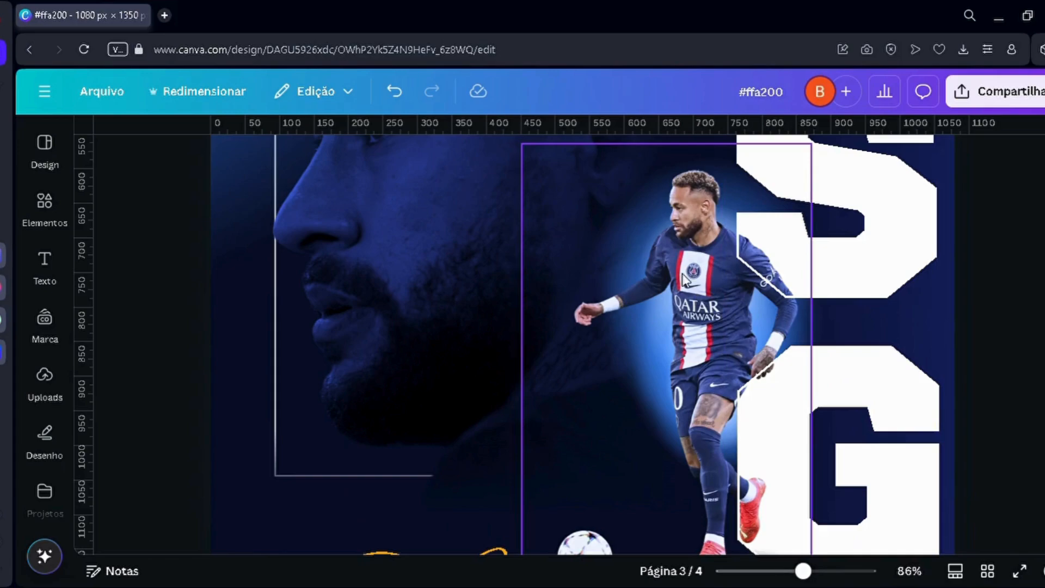
scroll(747, 289, "down", 5)
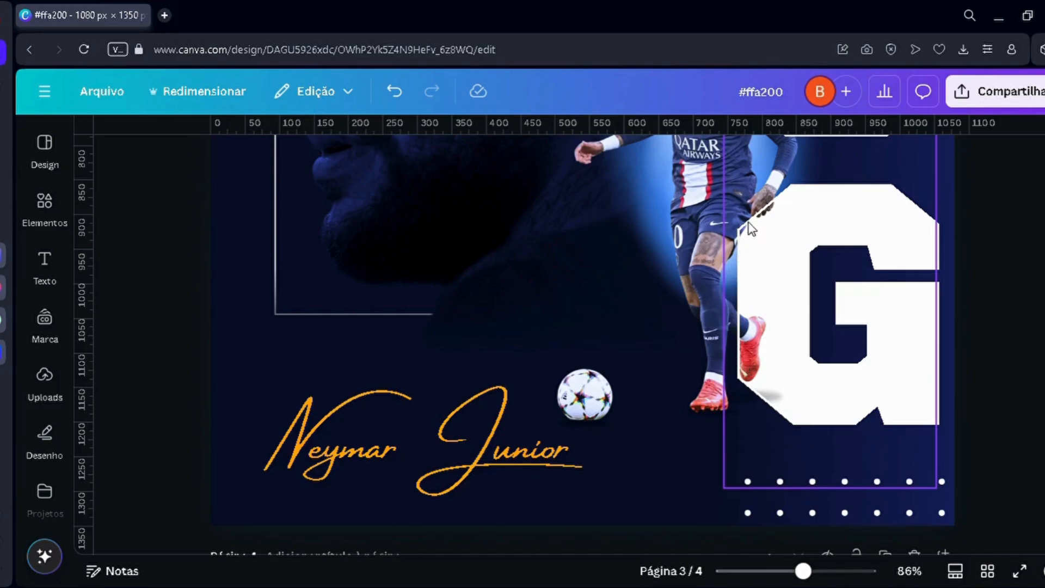
scroll(890, 264, "up", 7)
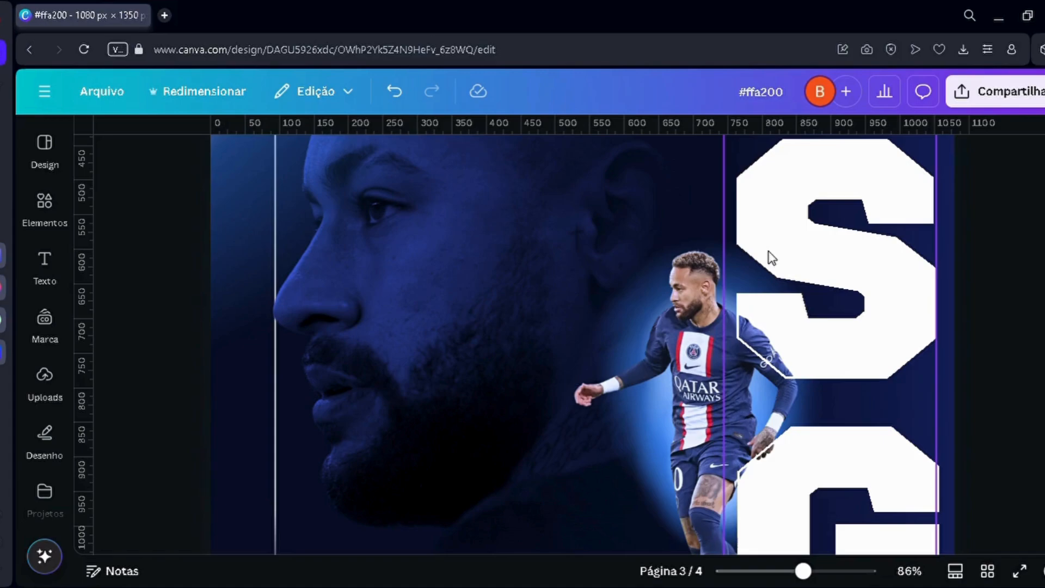
scroll(936, 364, "down", 5)
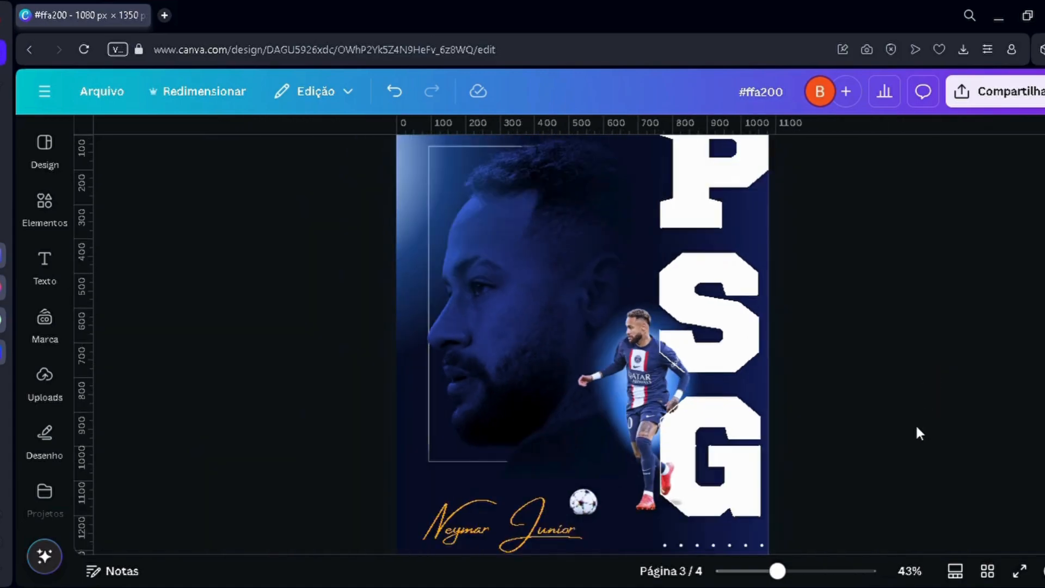
Step: Move the outlined PSG text copy off the solid lettering on page 3 and delete it
left_click(751, 443)
scroll(783, 443, "up", 3)
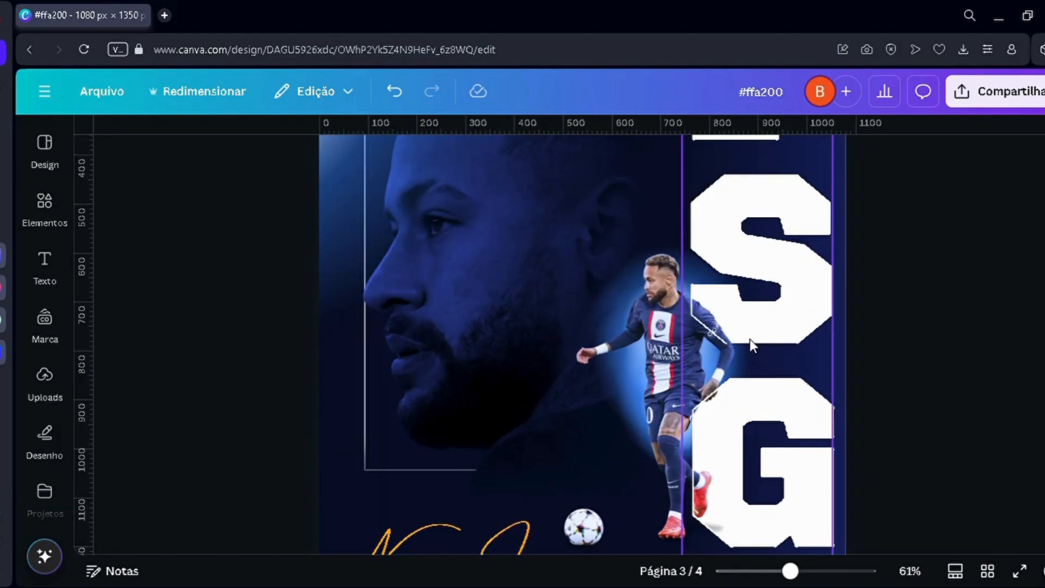
left_click_drag(753, 340, 821, 348)
left_click_drag(760, 363, 760, 366)
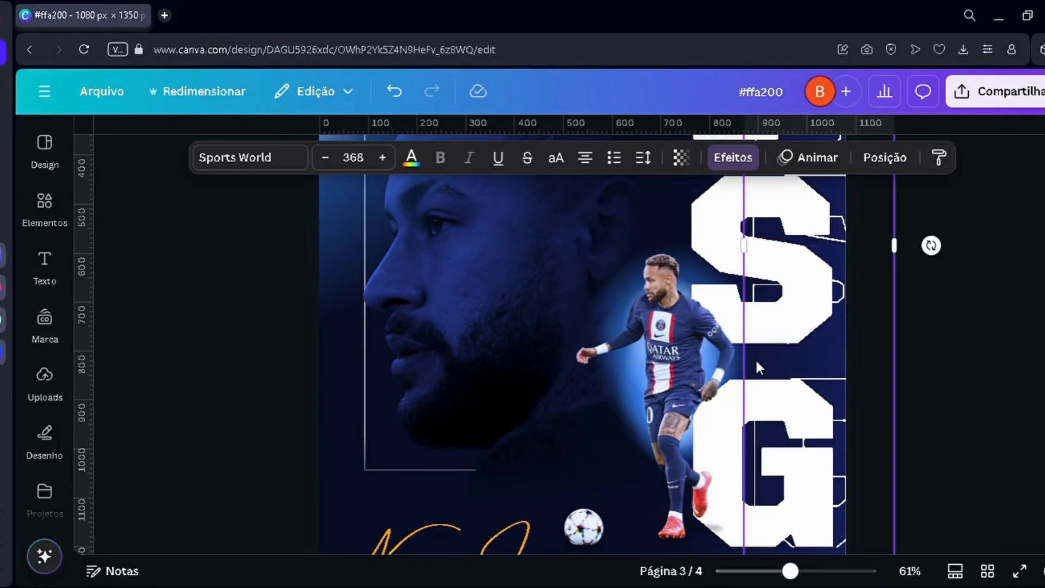
key("Delete")
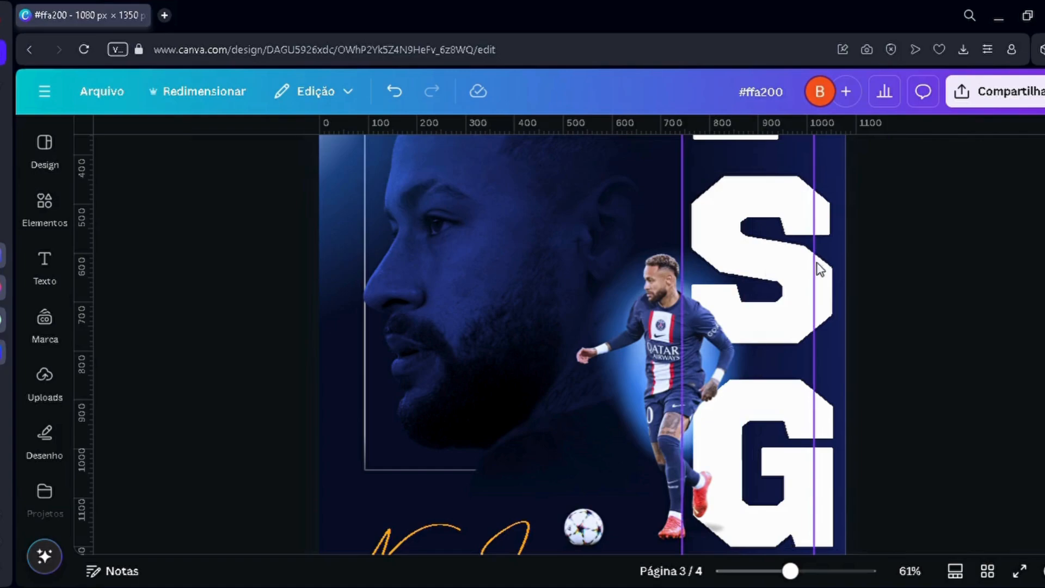
Step: Select the PSG text layer behind the player, duplicate it to the front, and align the copy exactly over the original
left_click(662, 345)
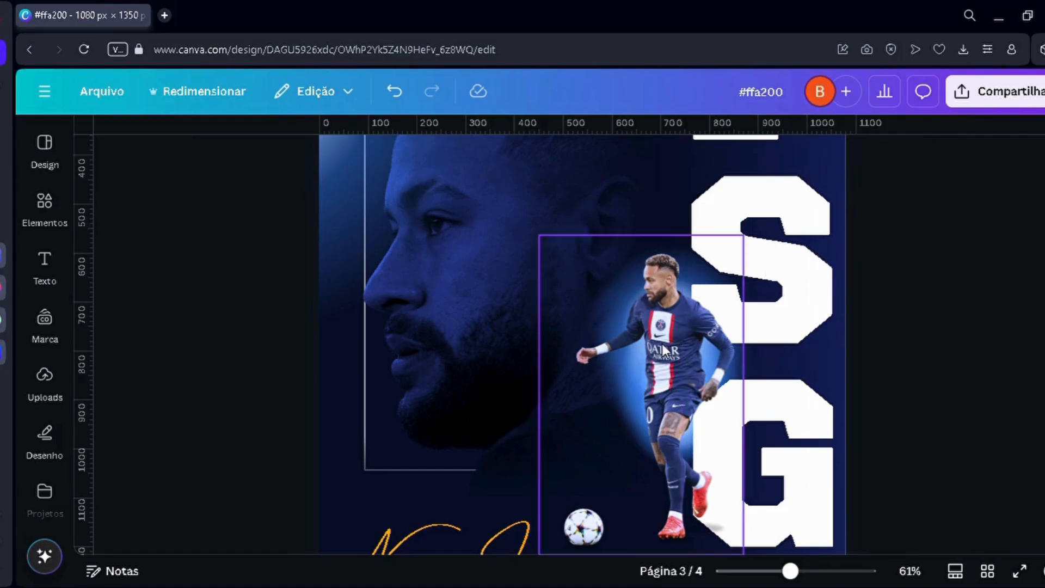
key("alt+1")
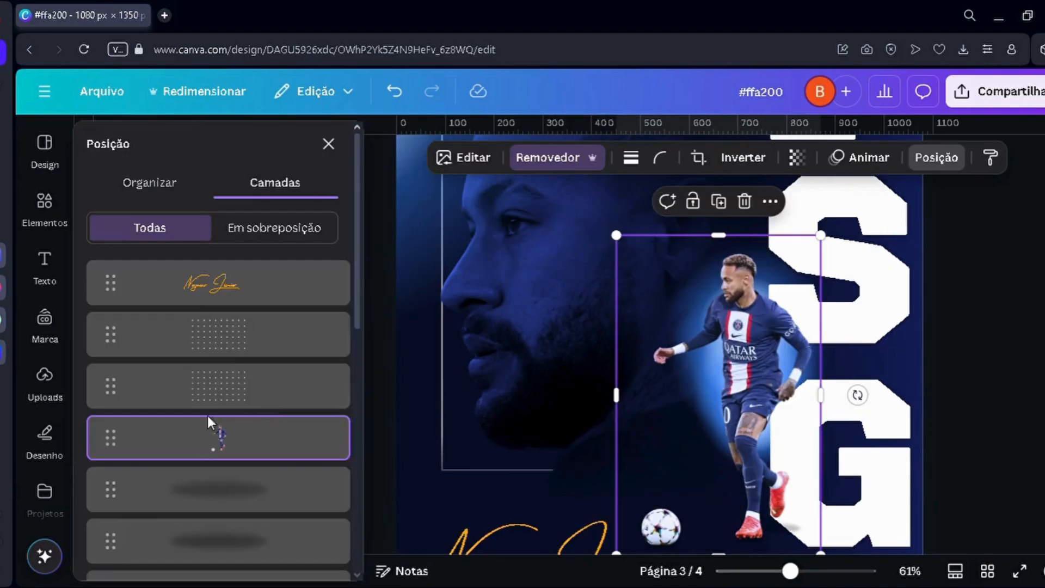
scroll(208, 418, "down", 7)
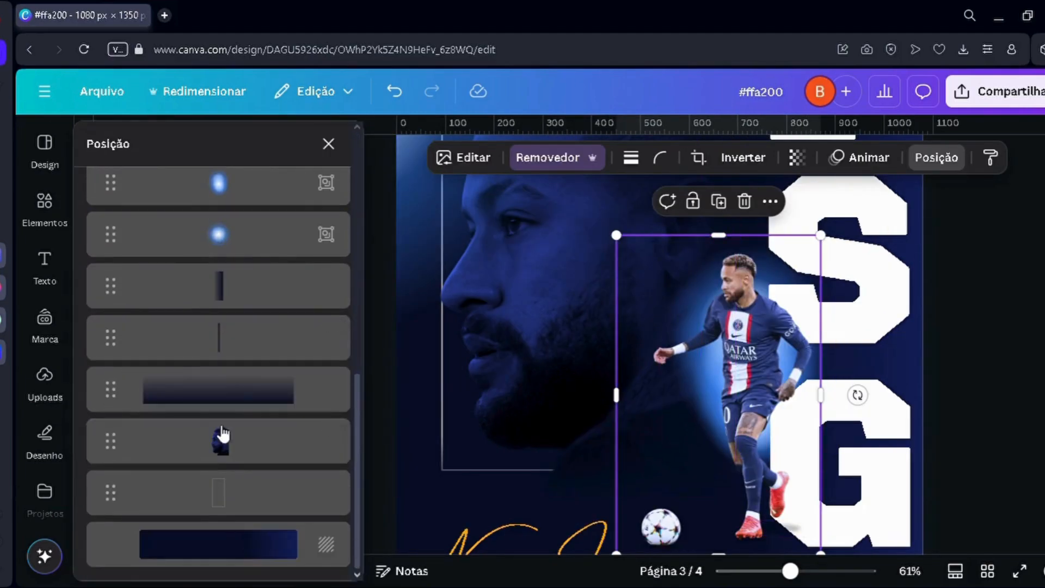
scroll(218, 430, "up", 5)
left_click(233, 410)
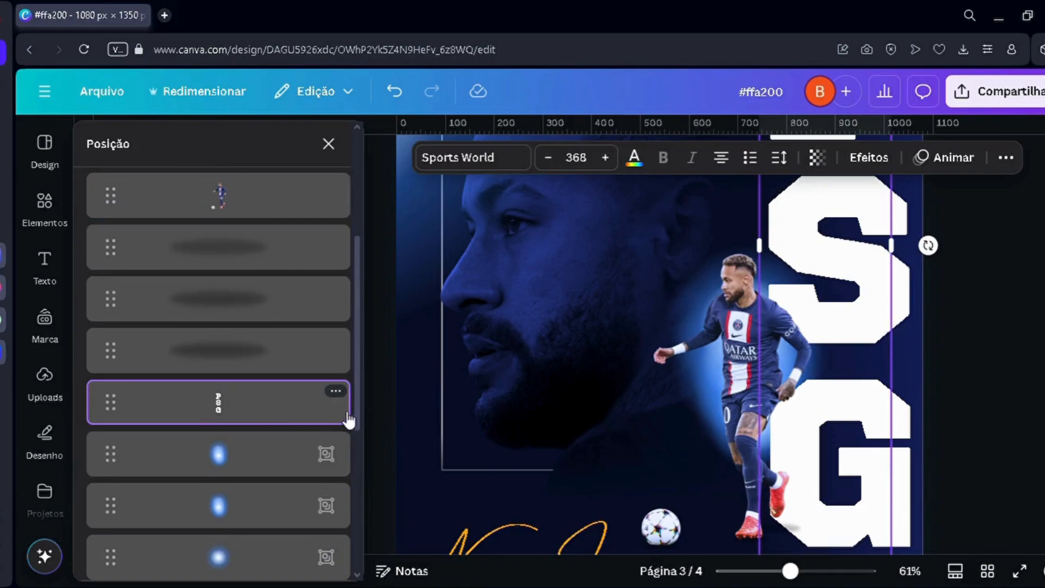
key("ctrl+d")
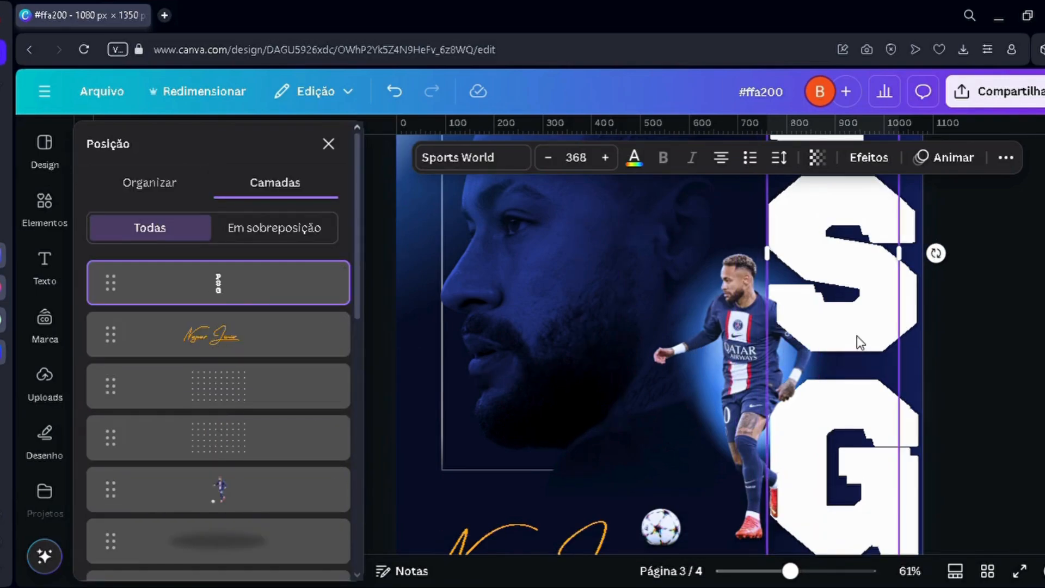
left_click_drag(859, 342, 854, 332)
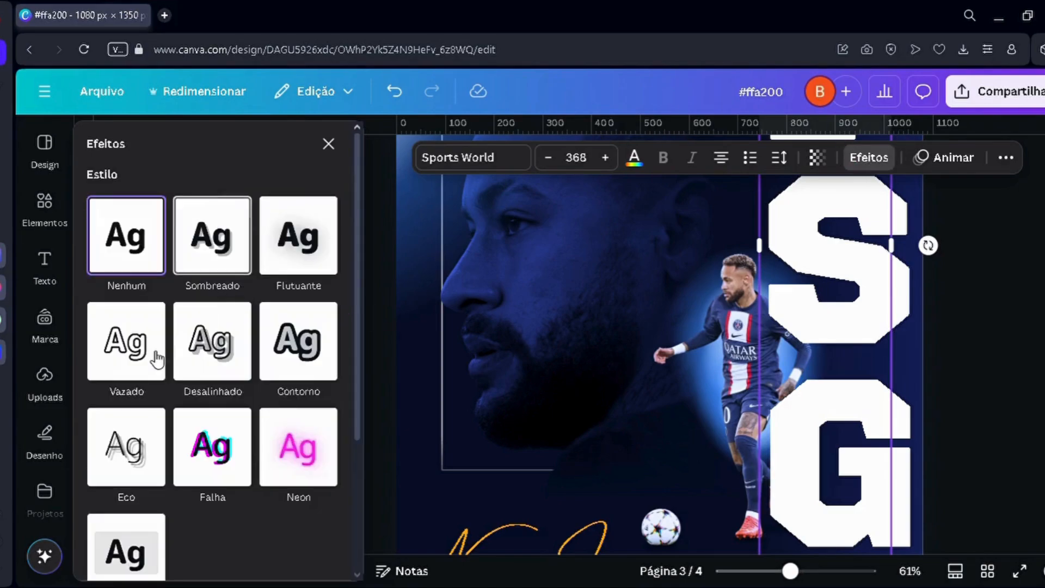
Step: Apply the Vazado effect with a thickness of 1 to the front PSG text and inspect its outline over the player
left_click(127, 357)
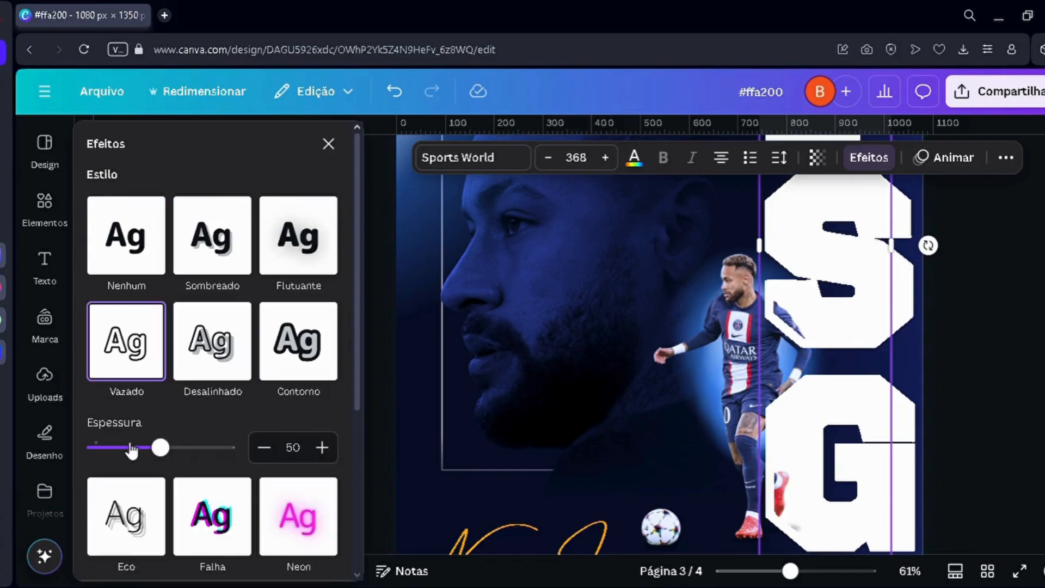
left_click(90, 447)
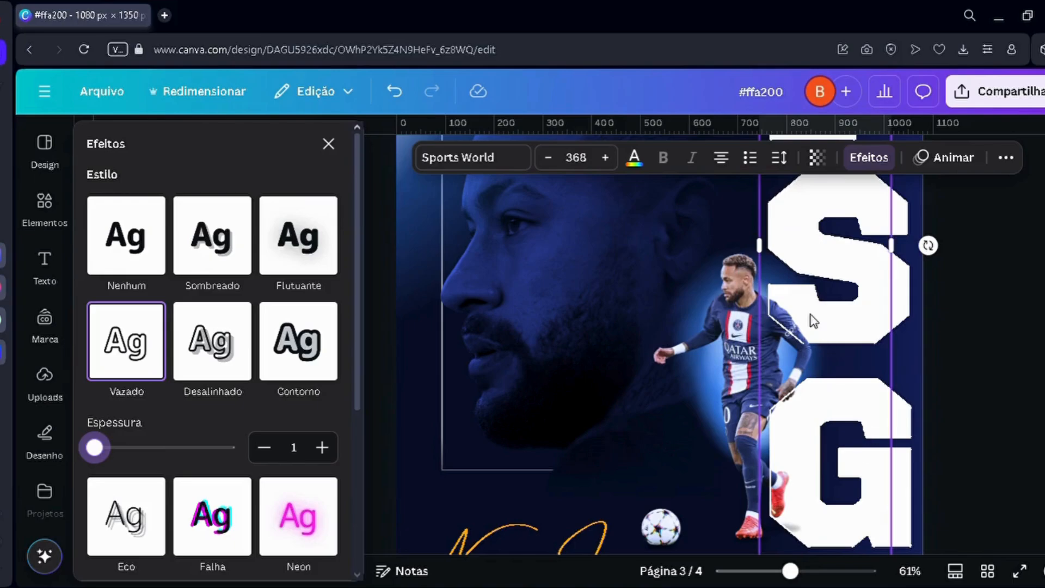
scroll(856, 329, "up", 5)
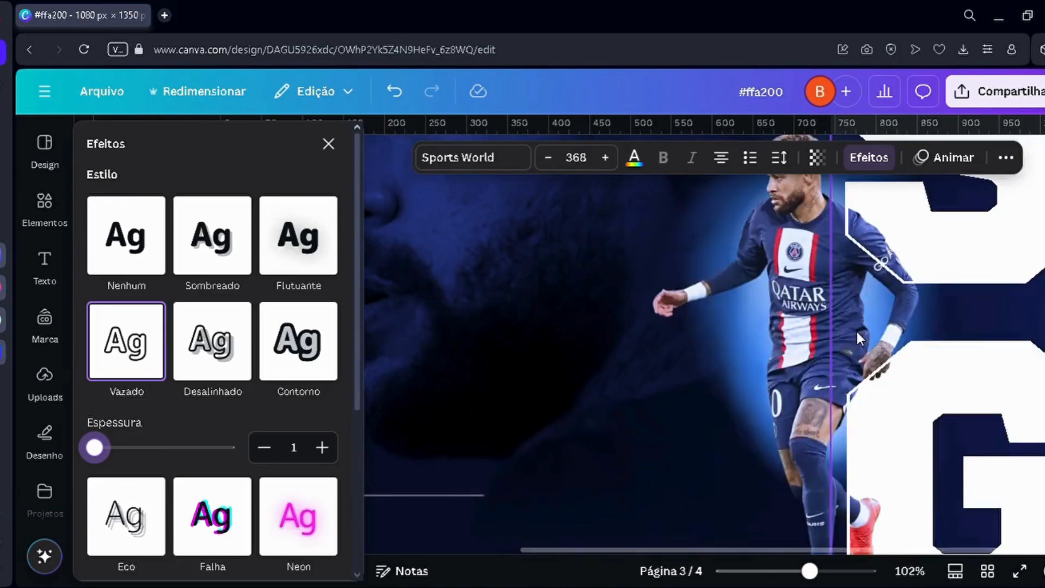
scroll(855, 324, "down", 4)
scroll(857, 294, "up", 1)
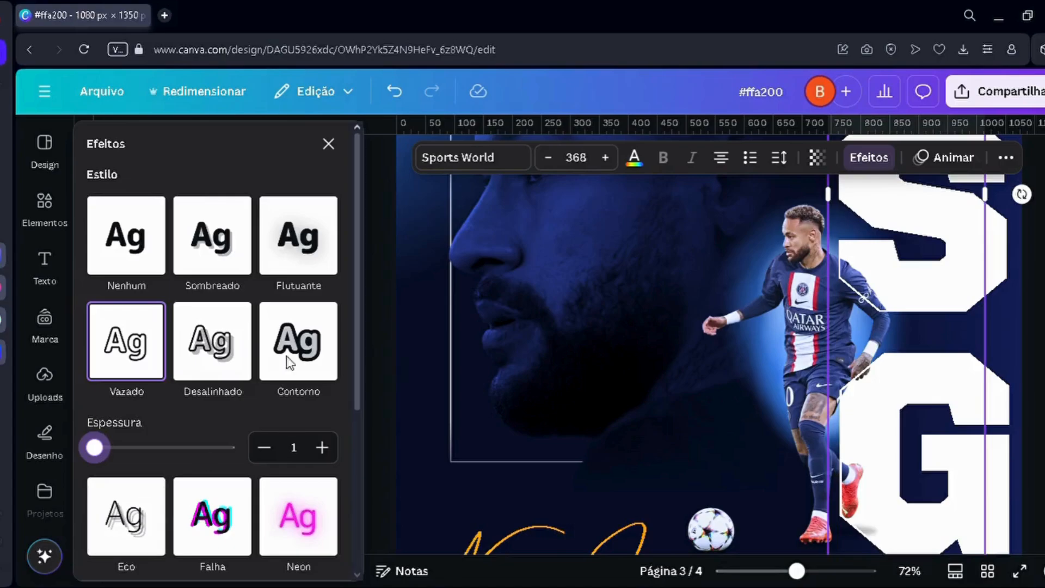
Step: Examine closely how the front PSG outline crosses the player's arm and leg on the page 3 poster
scroll(977, 294, "up", 3)
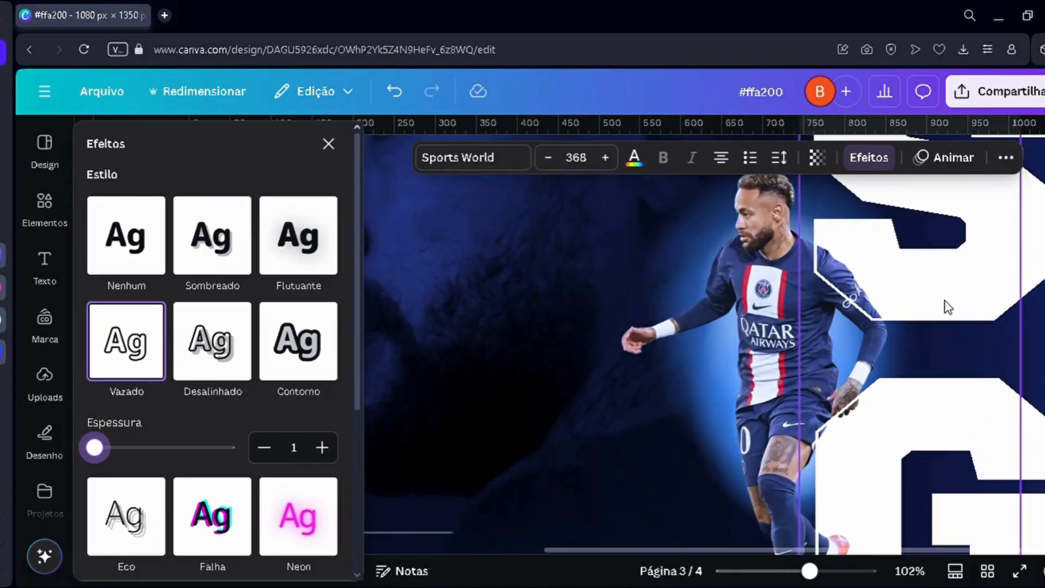
scroll(945, 299, "up", 5)
scroll(809, 401, "up", 5)
scroll(805, 397, "down", 5)
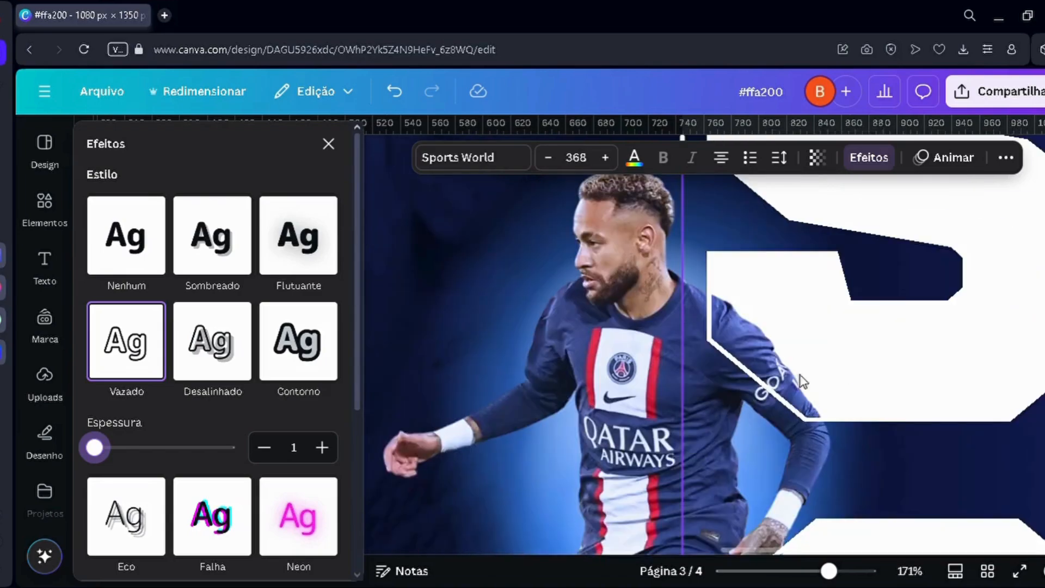
scroll(782, 381, "down", 2)
scroll(781, 381, "down", 8)
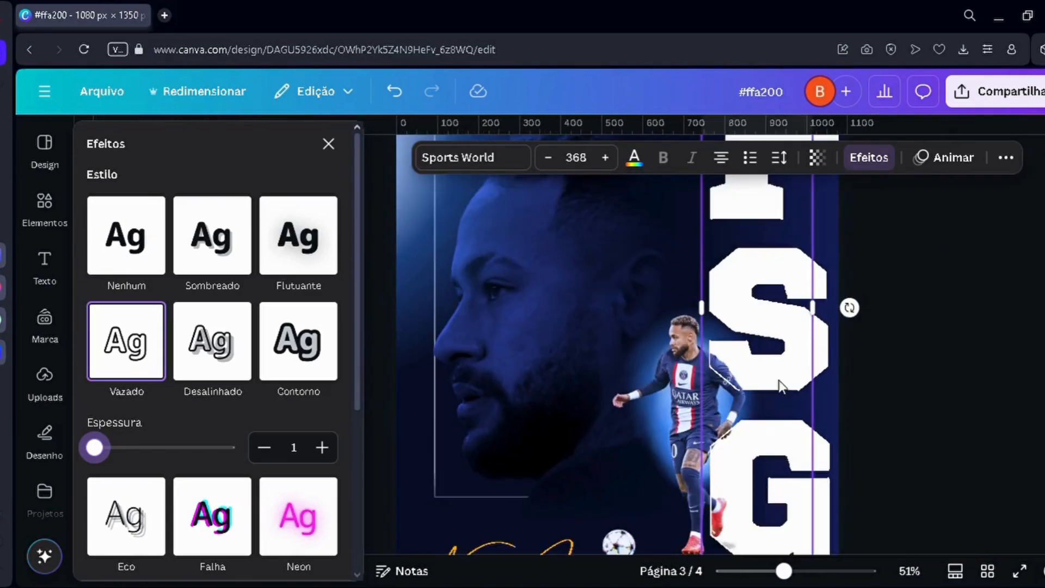
scroll(686, 485, "up", 6)
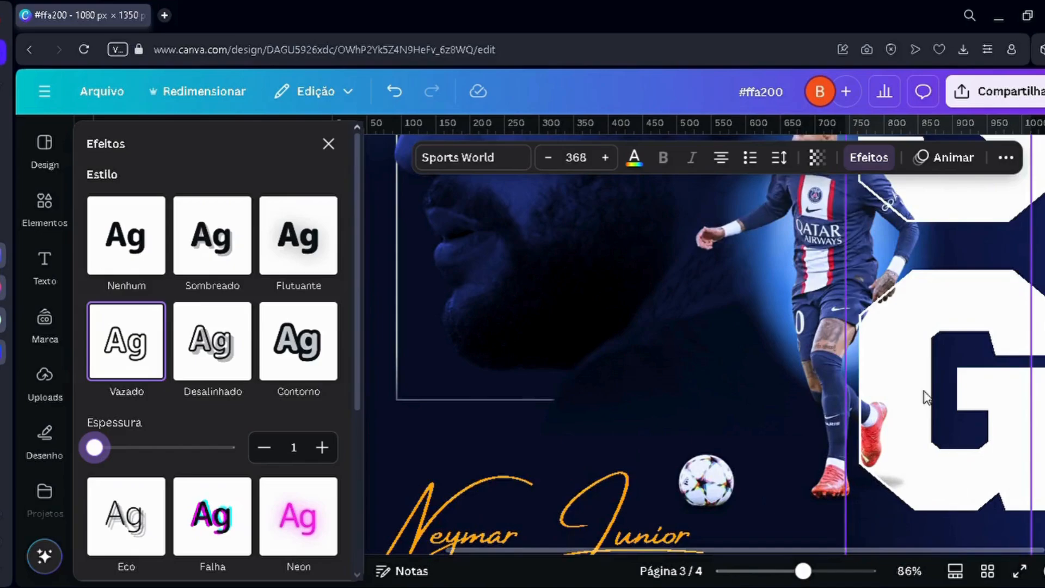
scroll(924, 390, "down", 4)
scroll(887, 375, "up", 3)
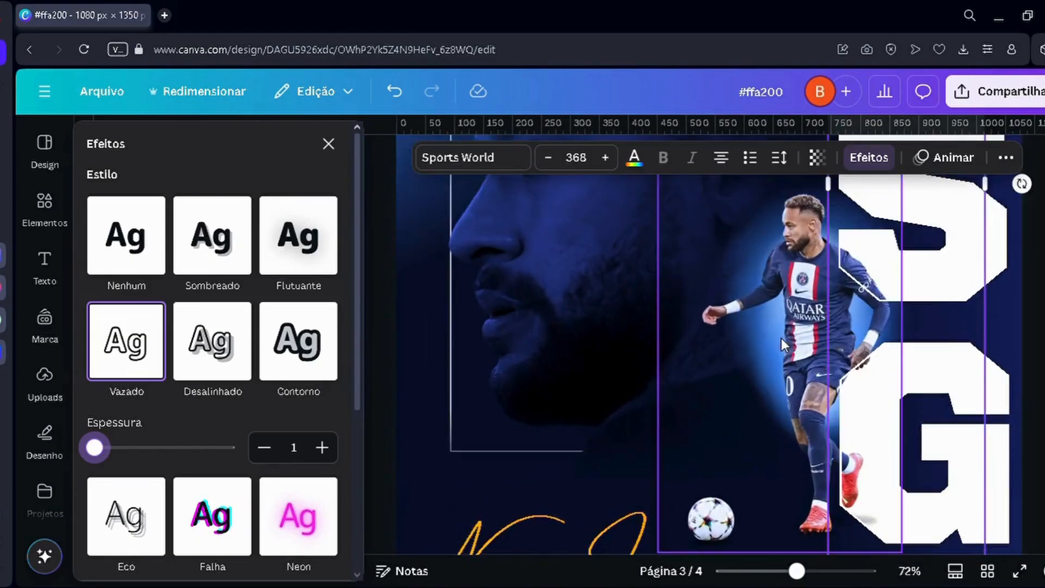
scroll(783, 326, "down", 3)
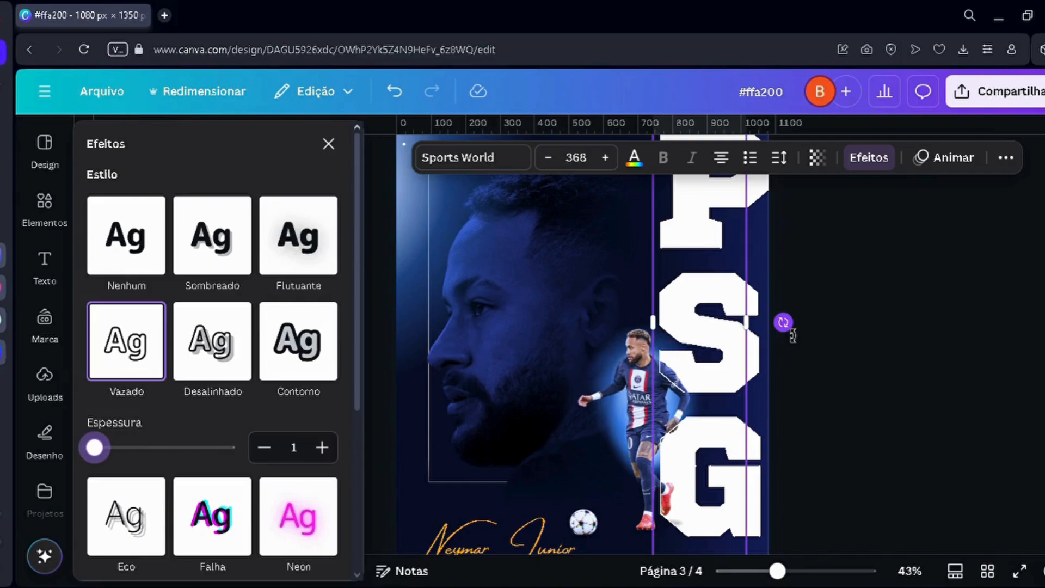
scroll(699, 344, "up", 3)
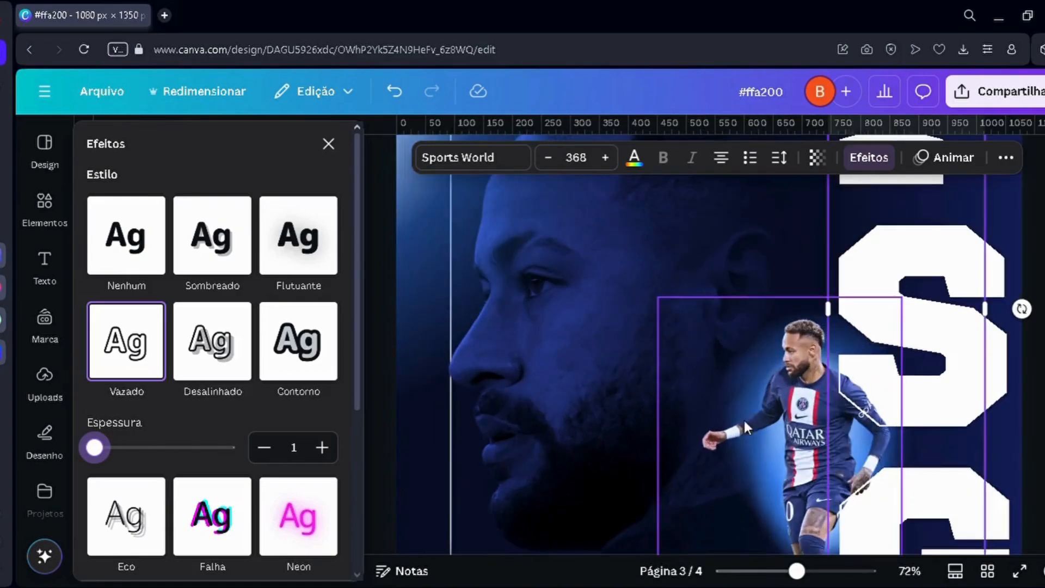
scroll(830, 375, "down", 3)
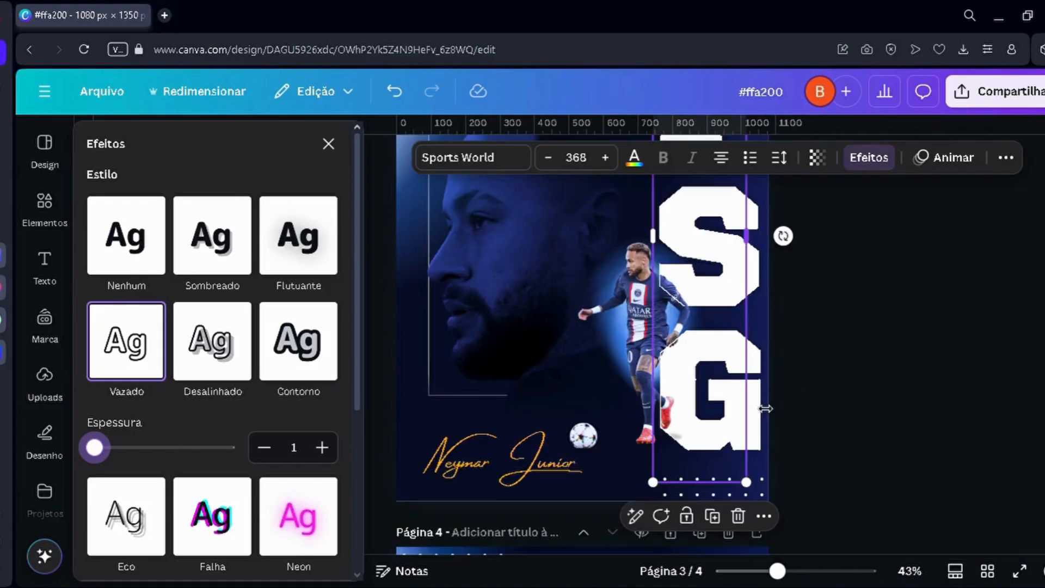
Step: Shrink the dark gradient cover box on page 1 from above to uncover the "Suavizar|efeito esfumaçado" topic
scroll(760, 406, "up", 3)
scroll(760, 407, "up", 10)
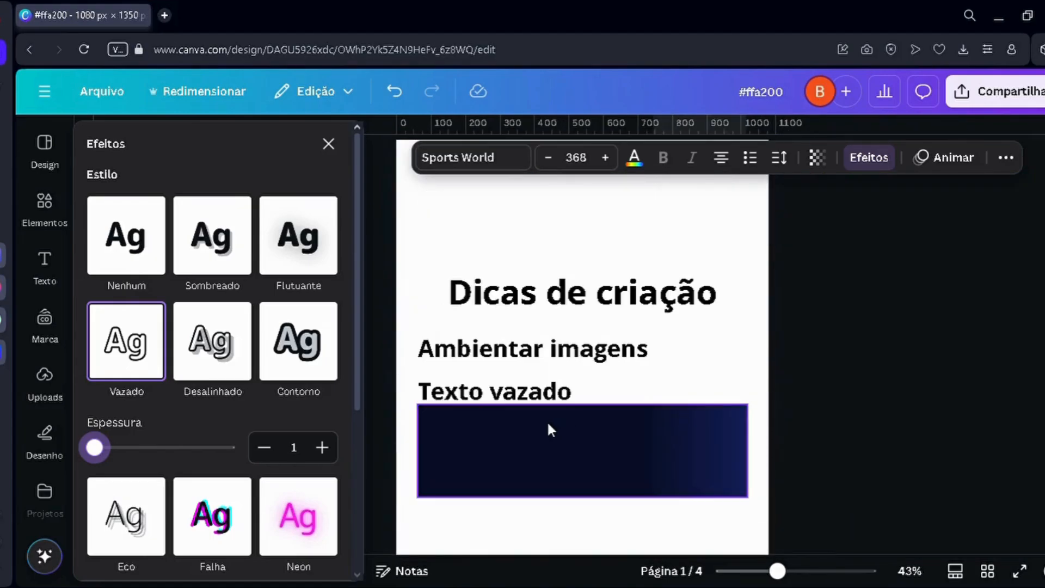
scroll(469, 348, "up", 3)
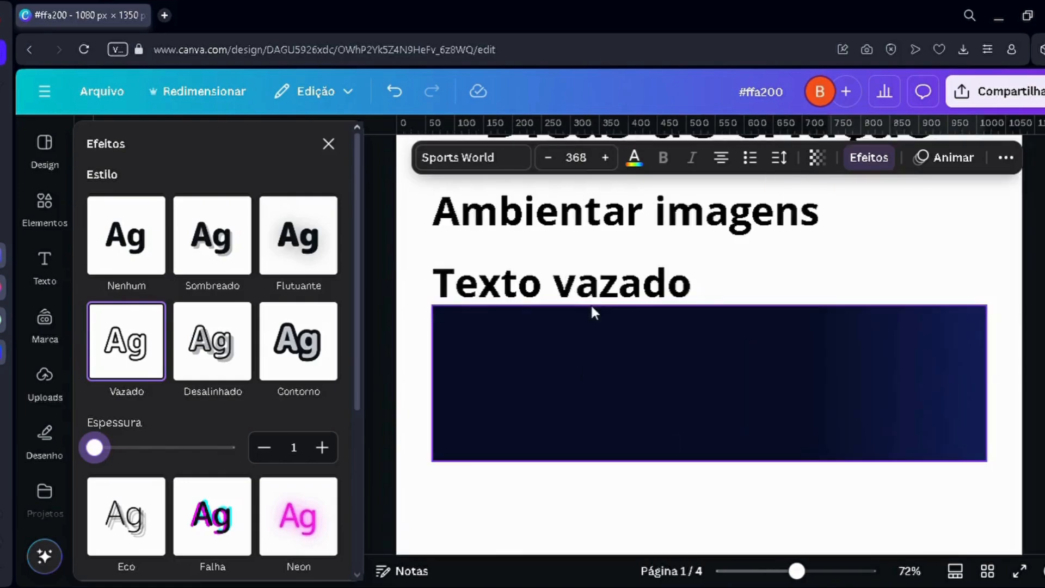
left_click(601, 316)
left_click_drag(601, 316, 591, 388)
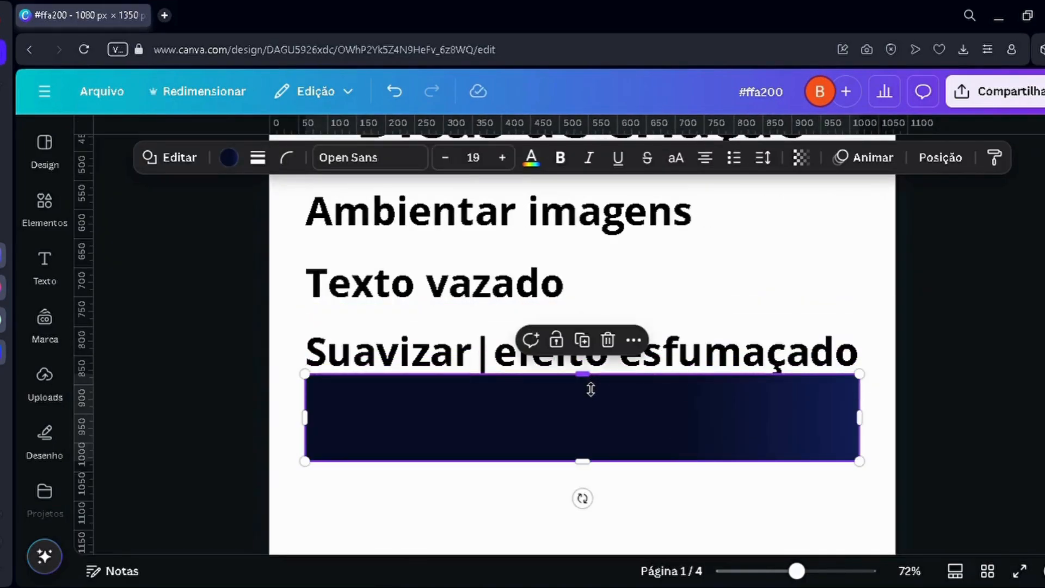
scroll(583, 353, "down", 2)
scroll(584, 353, "down", 2)
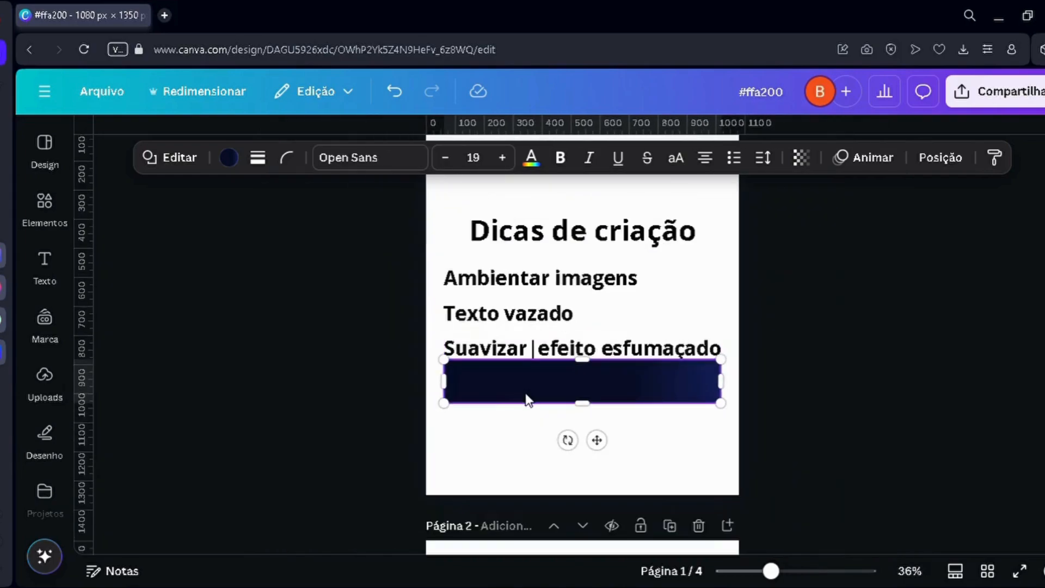
scroll(481, 376, "up", 2)
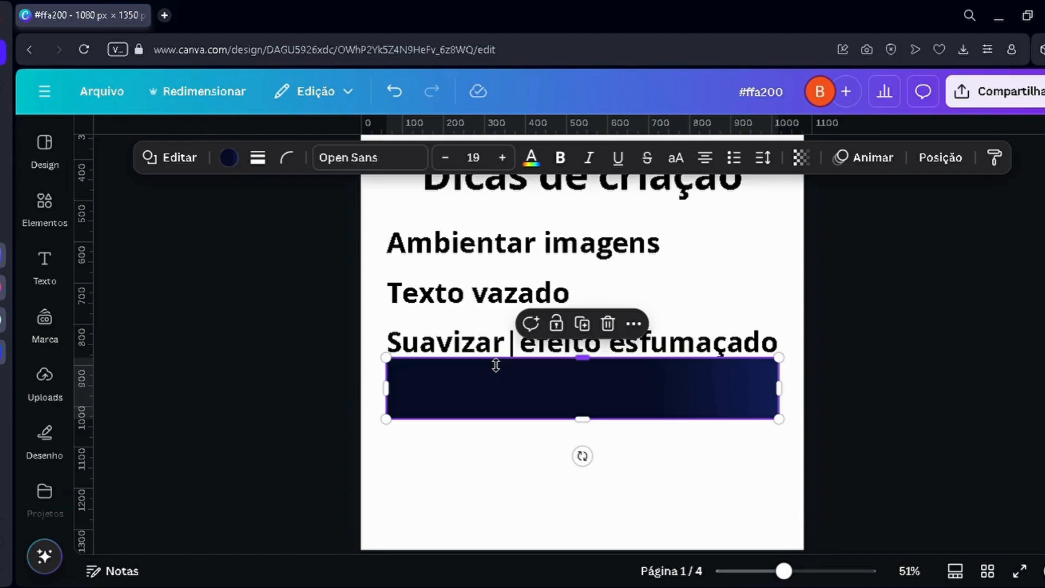
Step: Examine the smoky fade around the large face portrait on page 3, especially along its lower edge and the back of the head
scroll(600, 483, "down", 10)
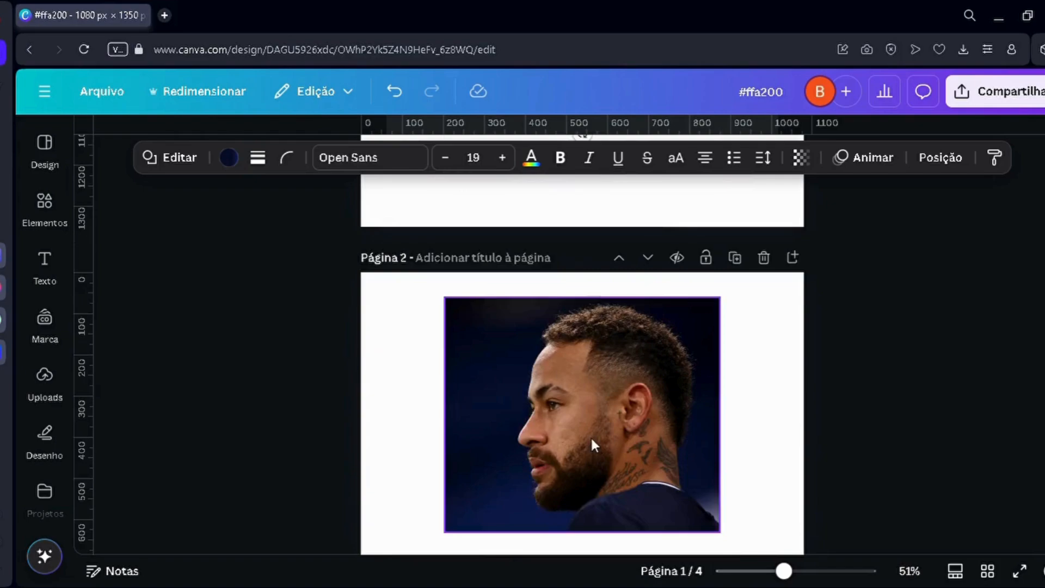
scroll(599, 382, "down", 5)
scroll(436, 414, "down", 3)
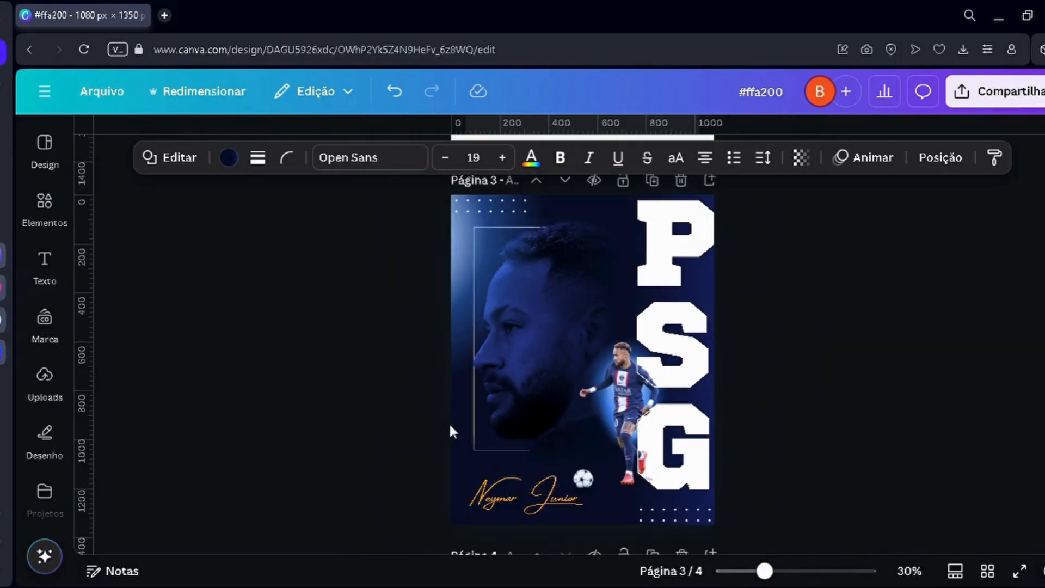
scroll(507, 381, "down", 2)
scroll(454, 373, "up", 3)
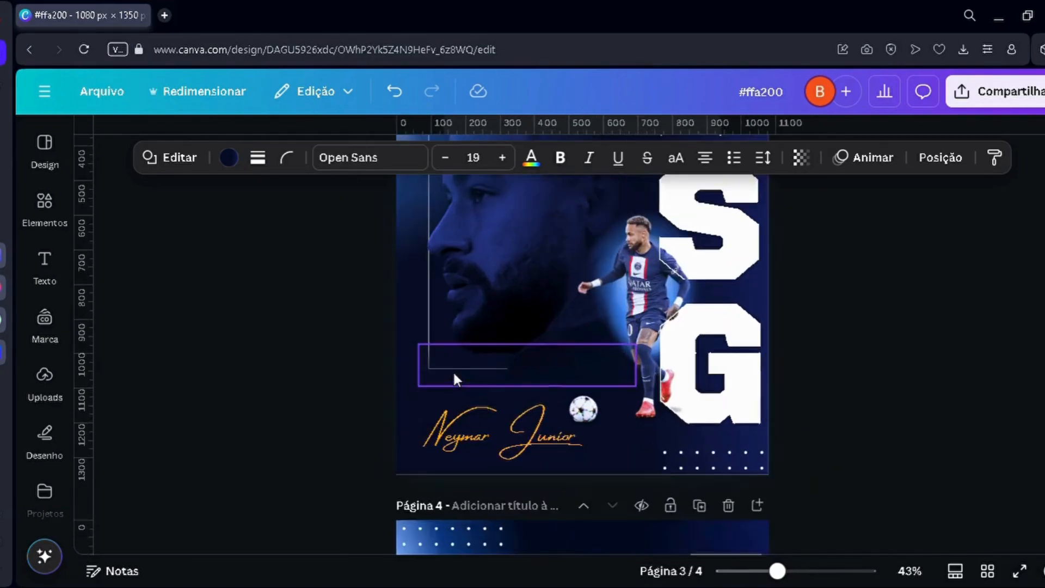
scroll(433, 398, "up", 2)
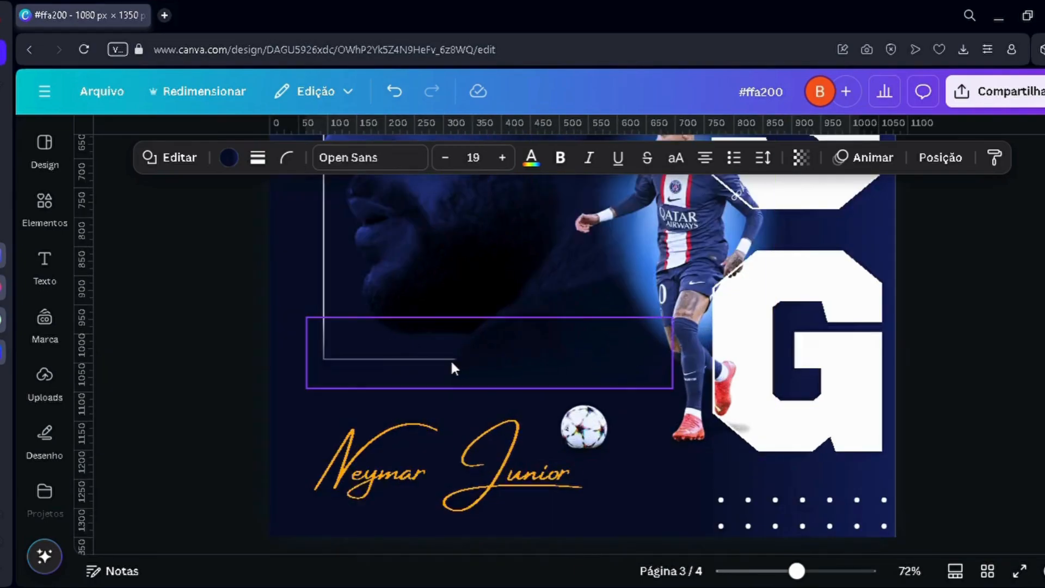
scroll(476, 362, "up", 5)
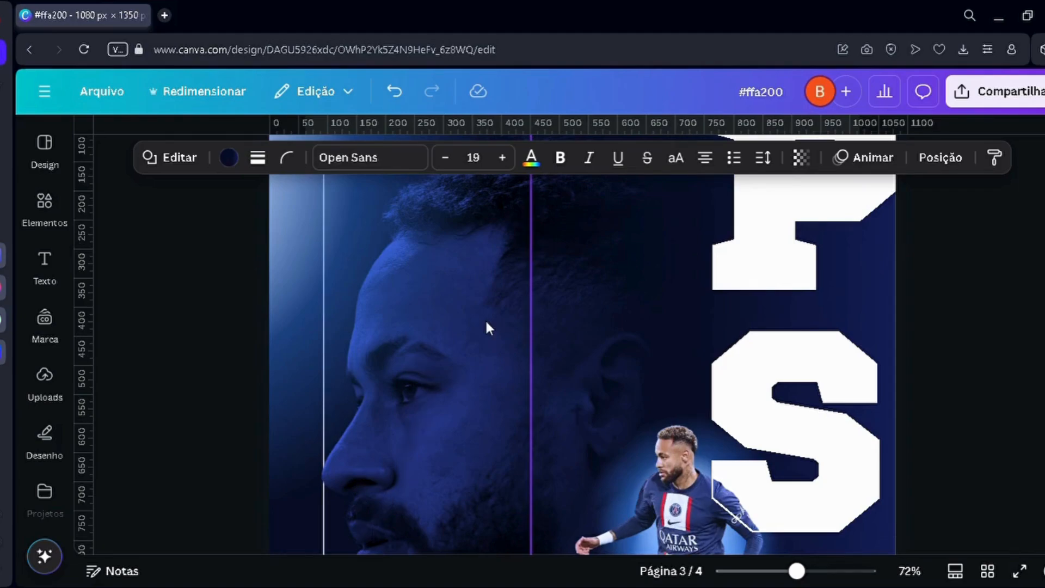
scroll(485, 324, "down", 4)
scroll(643, 406, "up", 5)
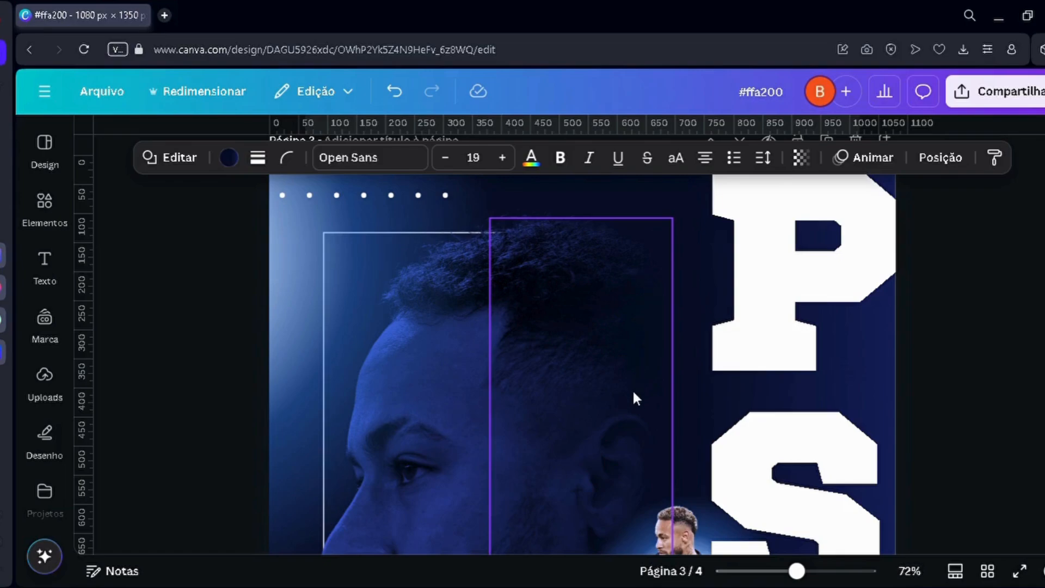
scroll(626, 345, "down", 4)
scroll(603, 355, "down", 3)
scroll(604, 355, "down", 2)
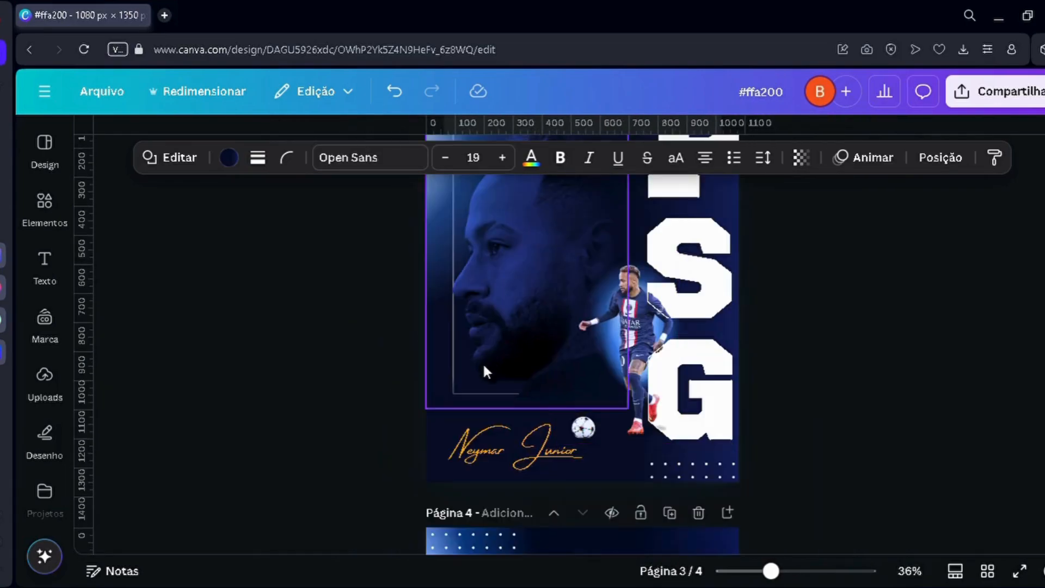
scroll(497, 412, "up", 4)
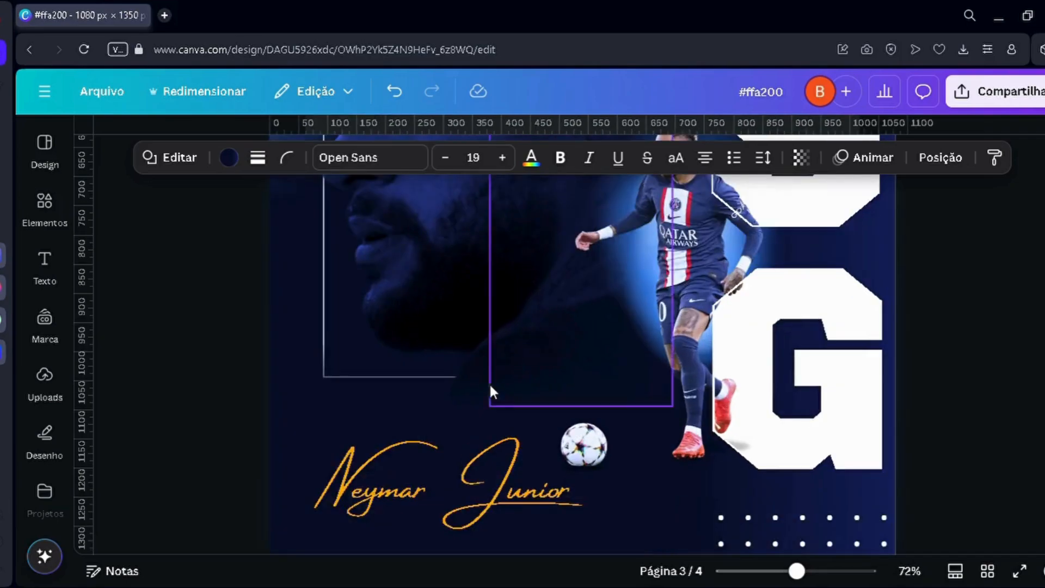
left_click(409, 393)
key("Escape")
Step: Select the dark gradient strip covering the back of the large portrait's head and move it off the page 3 poster
scroll(520, 384, "up", 5)
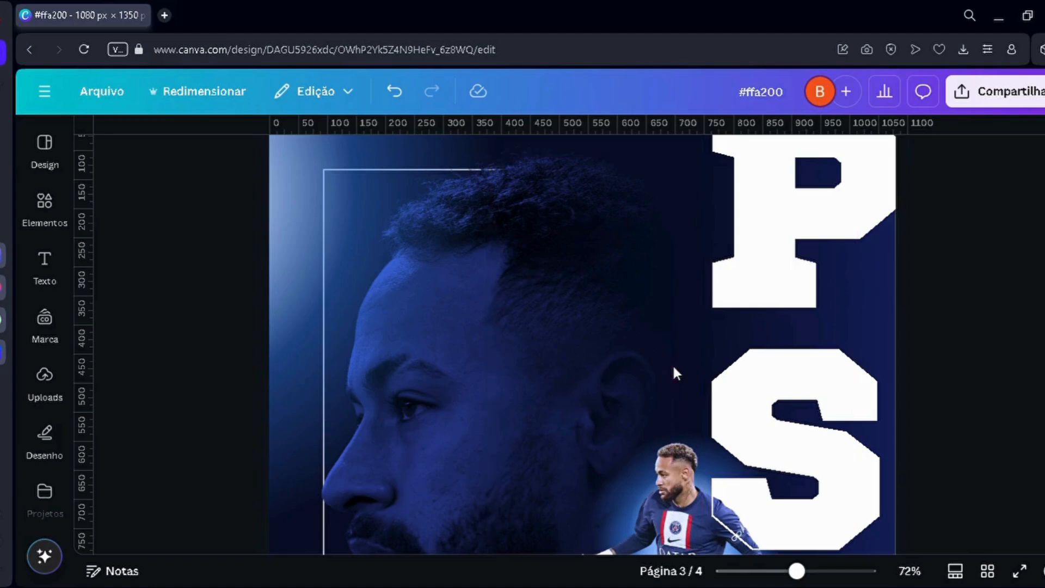
left_click(659, 354)
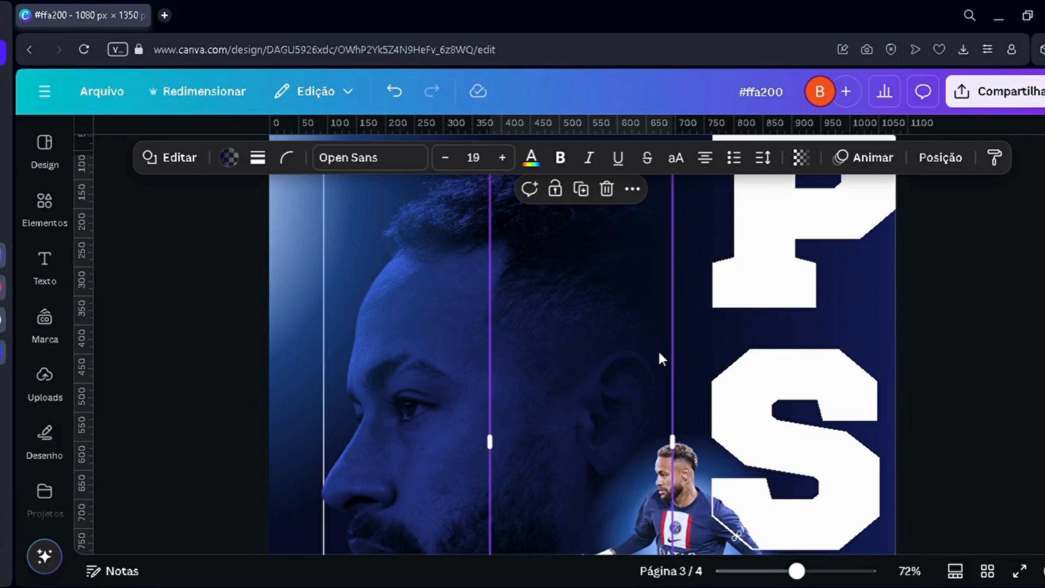
left_click(659, 354)
left_click_drag(650, 380, 560, 376)
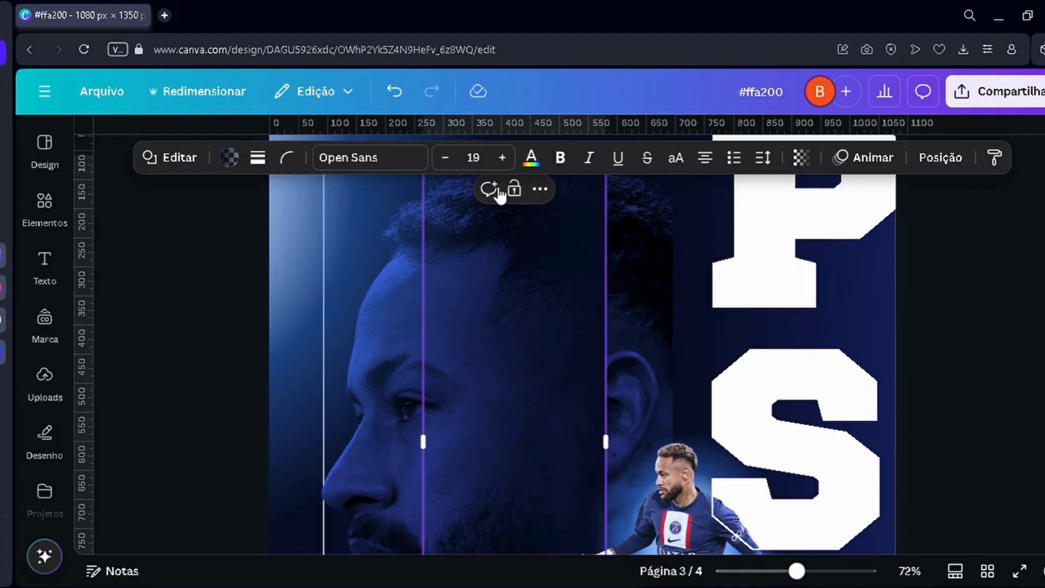
scroll(528, 359, "down", 5)
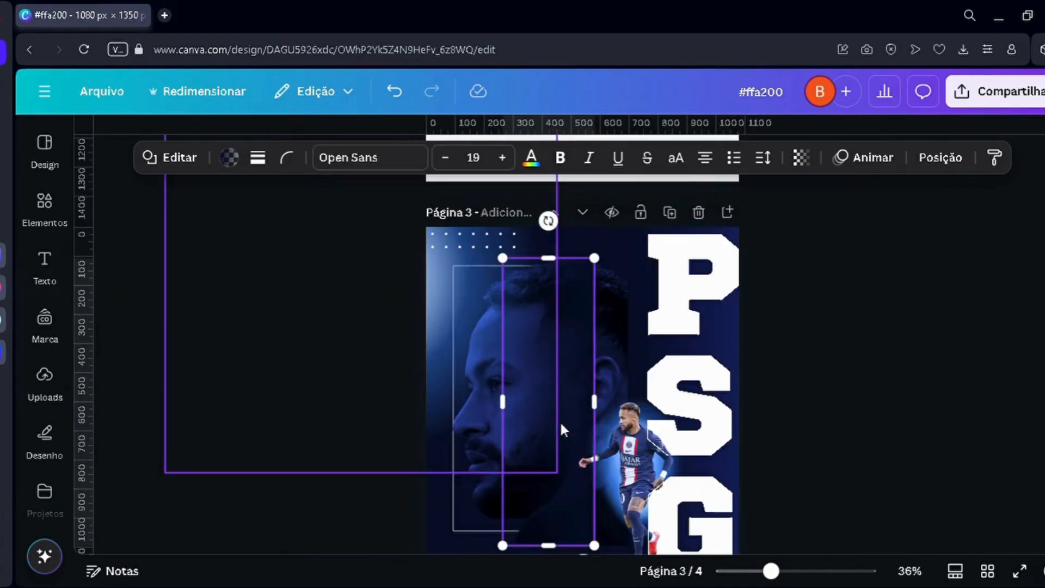
left_click_drag(569, 335, 626, 305)
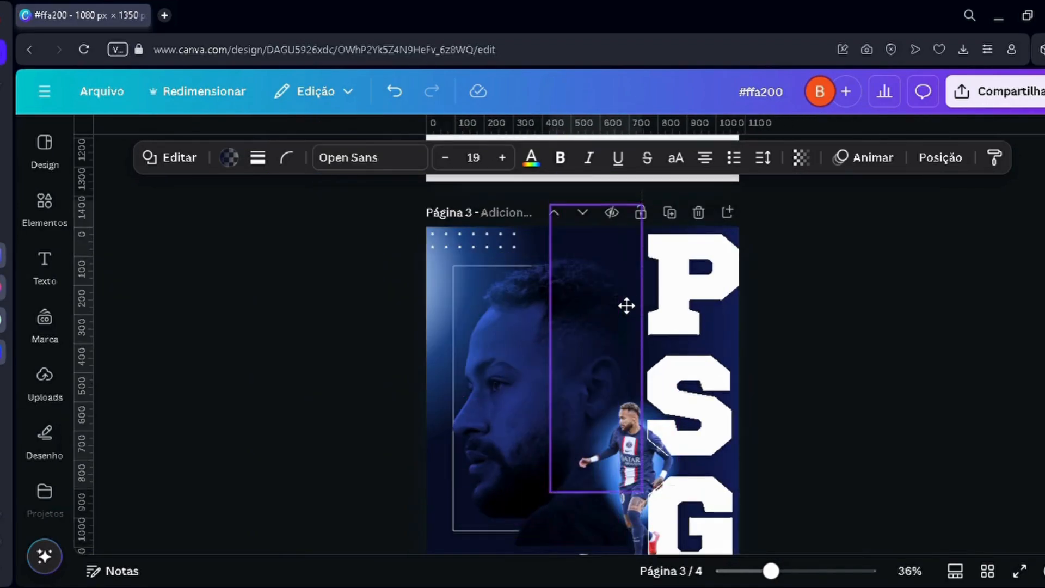
left_click_drag(598, 352, 550, 392)
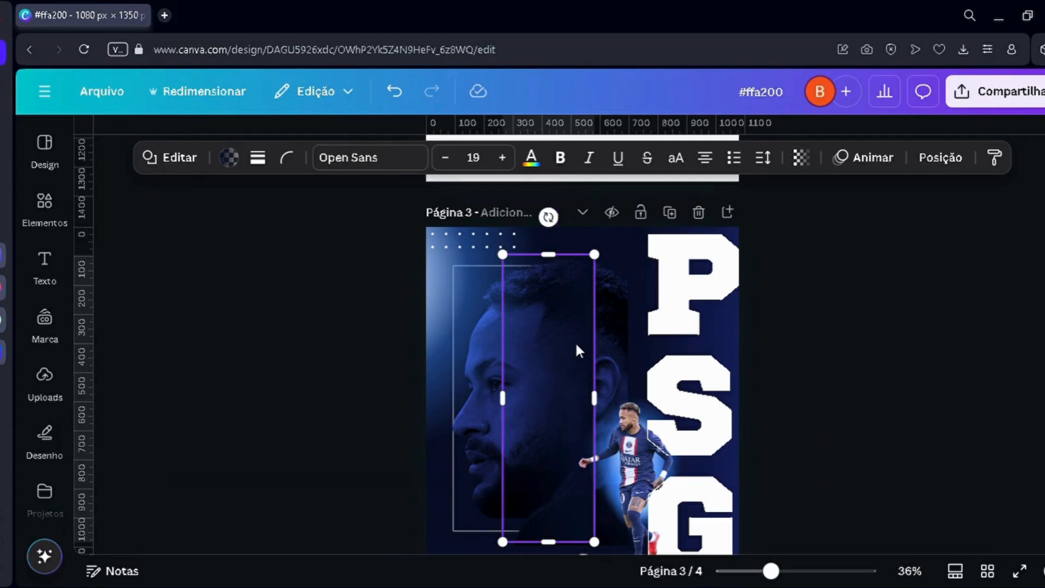
left_click_drag(576, 350, 855, 351)
scroll(413, 422, "down", 2)
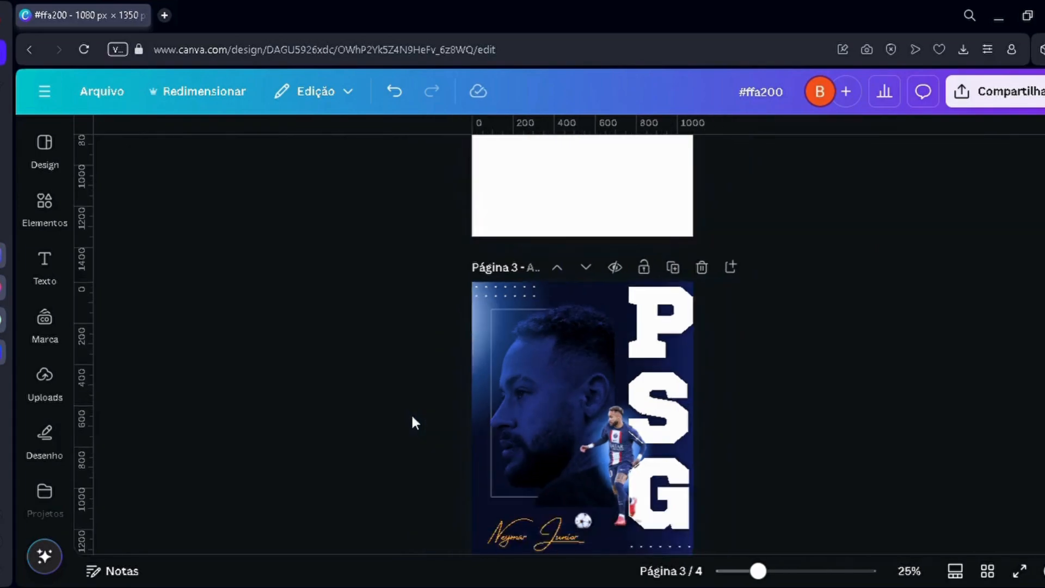
Step: Inspect the large portrait's edges at the back of the head and shoulder without the gradient strip
scroll(497, 479, "up", 3)
scroll(406, 436, "down", 3)
scroll(407, 431, "up", 5)
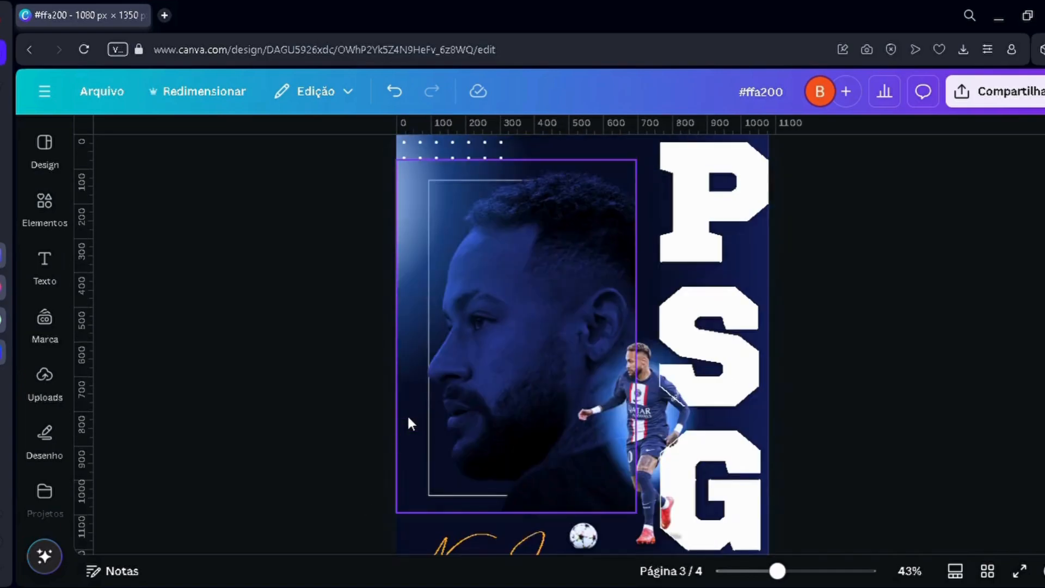
scroll(409, 423, "up", 2)
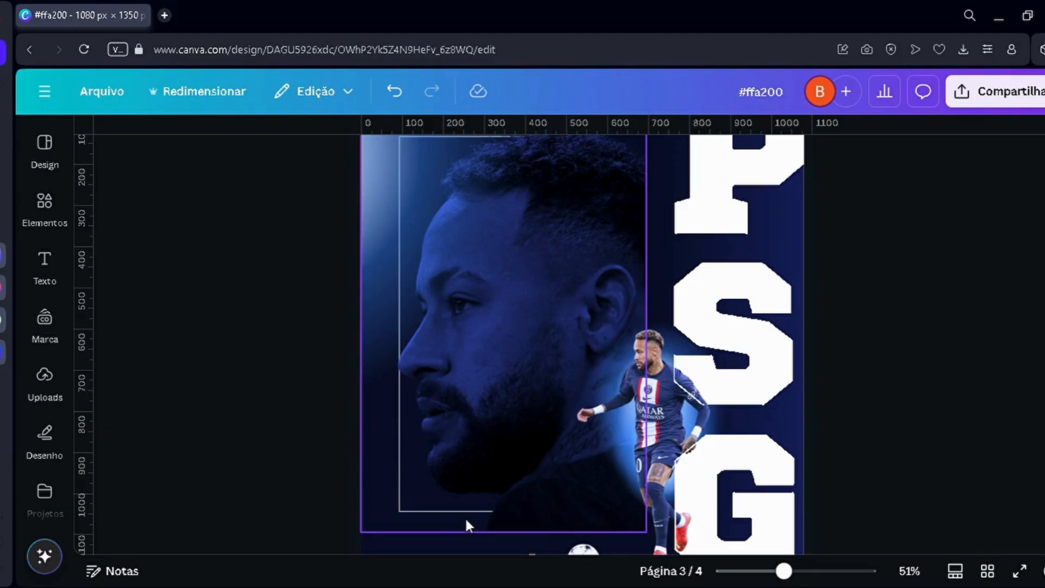
scroll(465, 517, "down", 3)
scroll(414, 490, "down", 2)
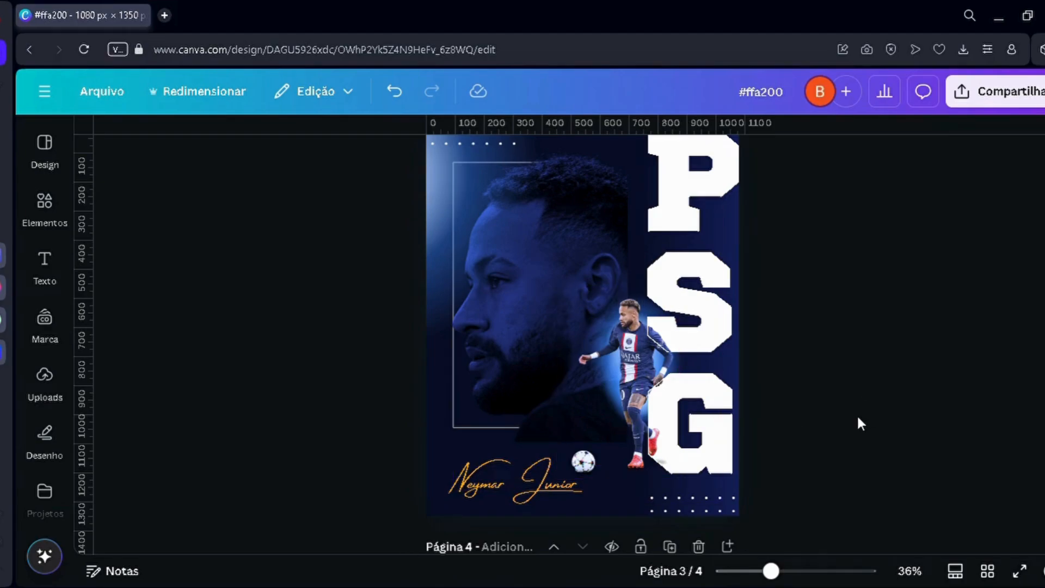
scroll(856, 414, "up", 2)
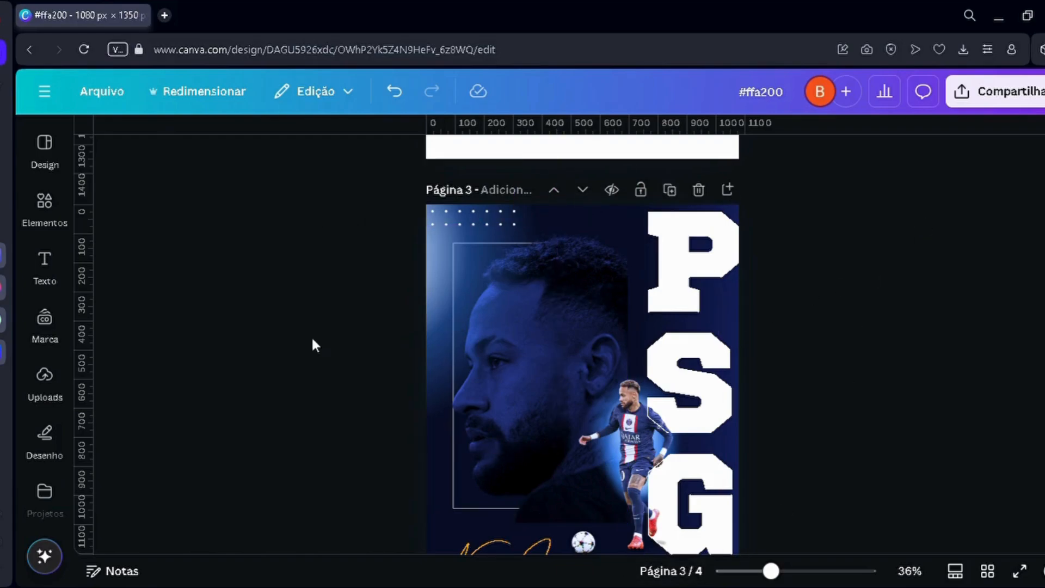
scroll(327, 365, "down", 2)
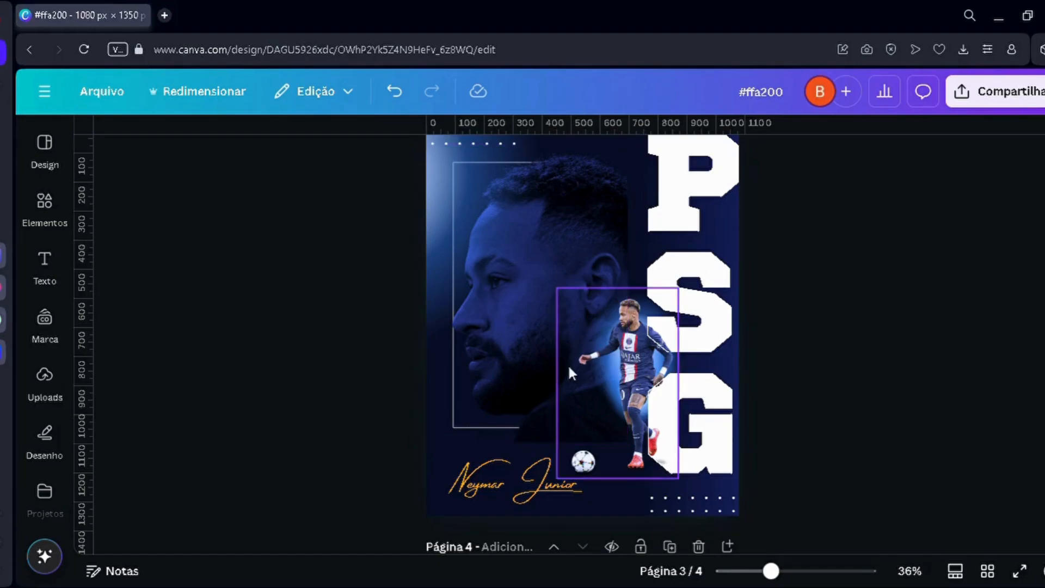
scroll(550, 365, "up", 3, "ctrl")
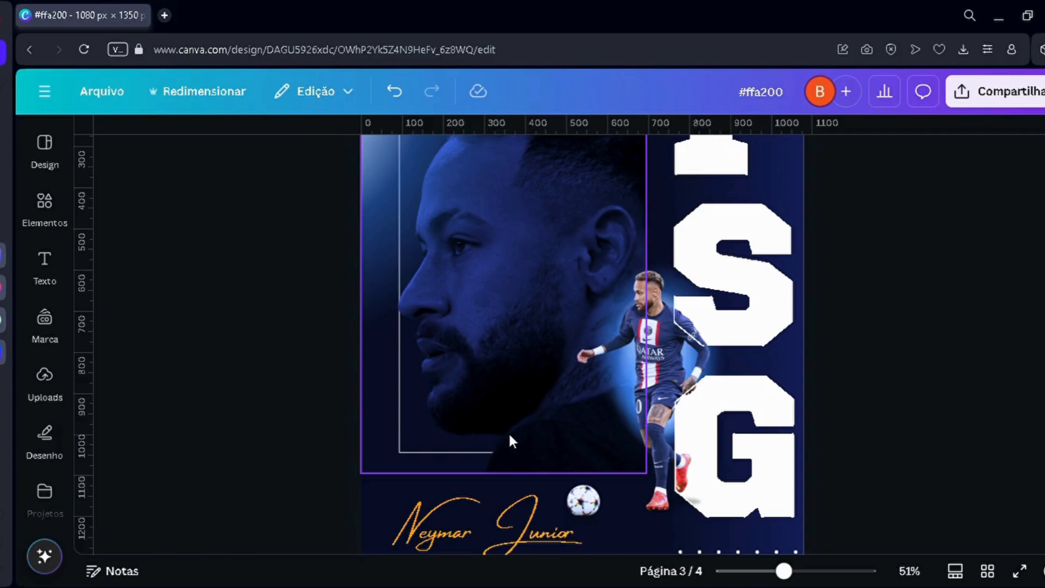
scroll(510, 436, "down", 3)
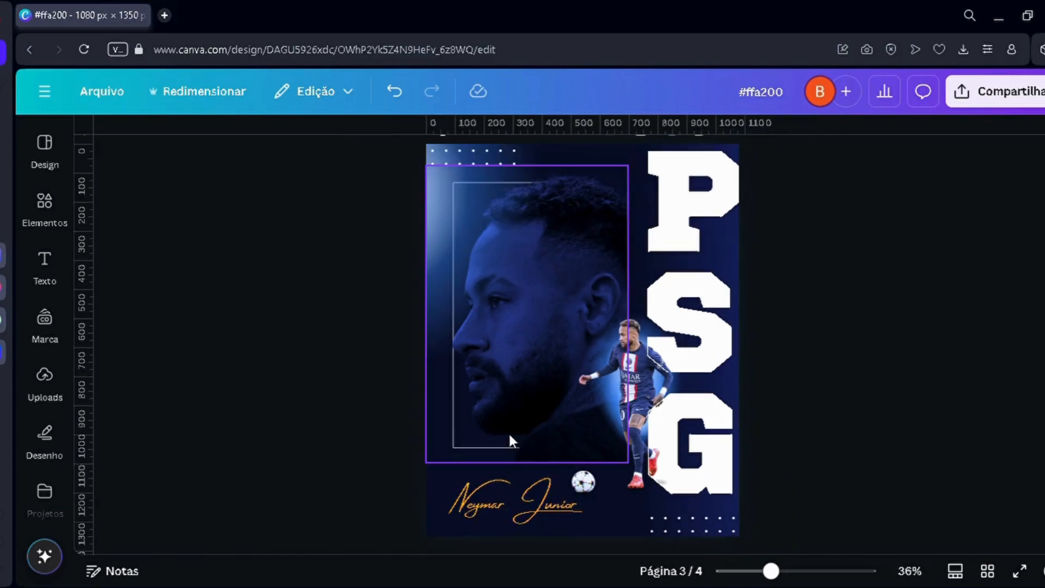
Step: Undo the moves of the dark gradient strip so it covers the back of the large portrait's head on page 3 again
key("ctrl+z")
key("ctrl+z")
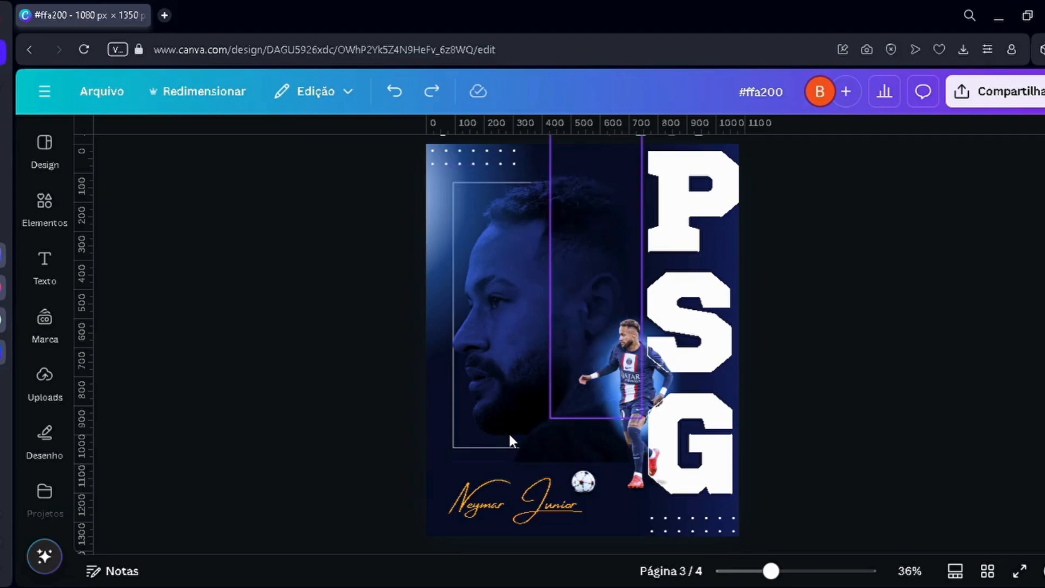
key("ctrl+shift+z")
key("ctrl+z")
key("ctrl+z")
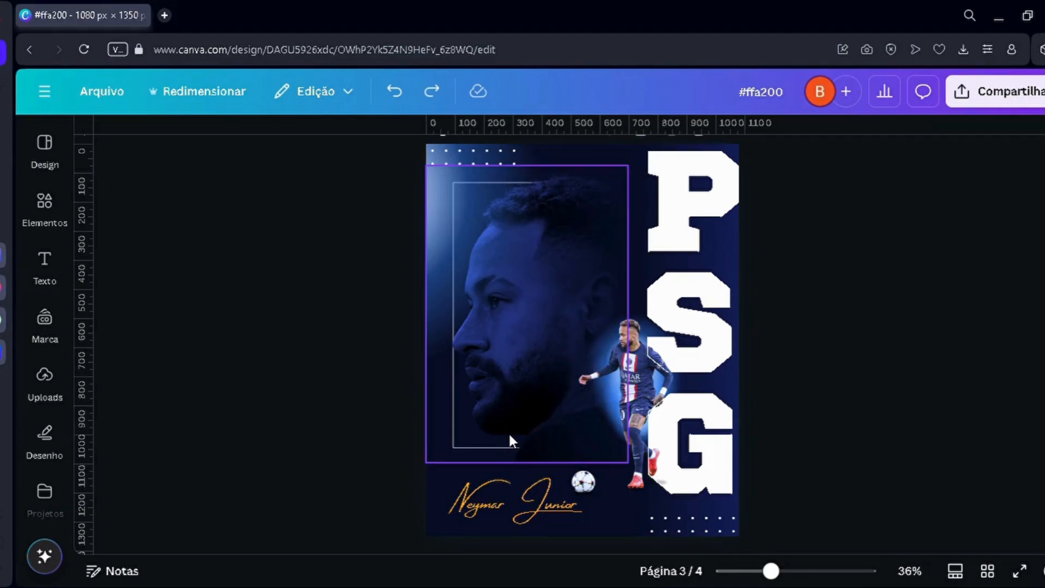
key("ctrl+z")
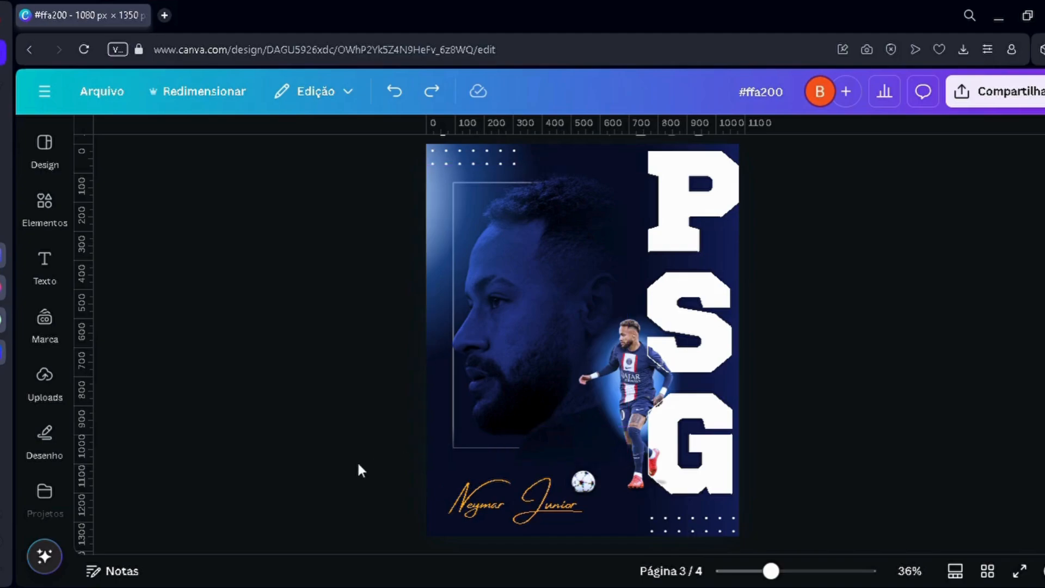
Step: Examine the smoky fade on the page 3 poster, up close and as a whole, around the back of the head and lower edge
scroll(371, 435, "down", 3, "ctrl")
scroll(371, 435, "up", 5, "ctrl")
scroll(375, 444, "down", 2, "ctrl")
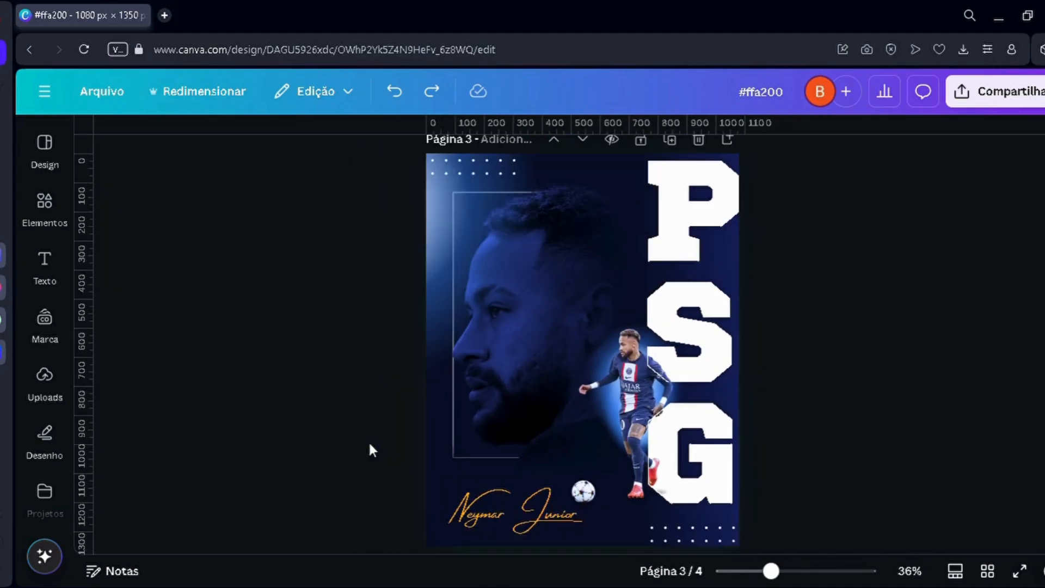
scroll(320, 472, "up", 2, "ctrl")
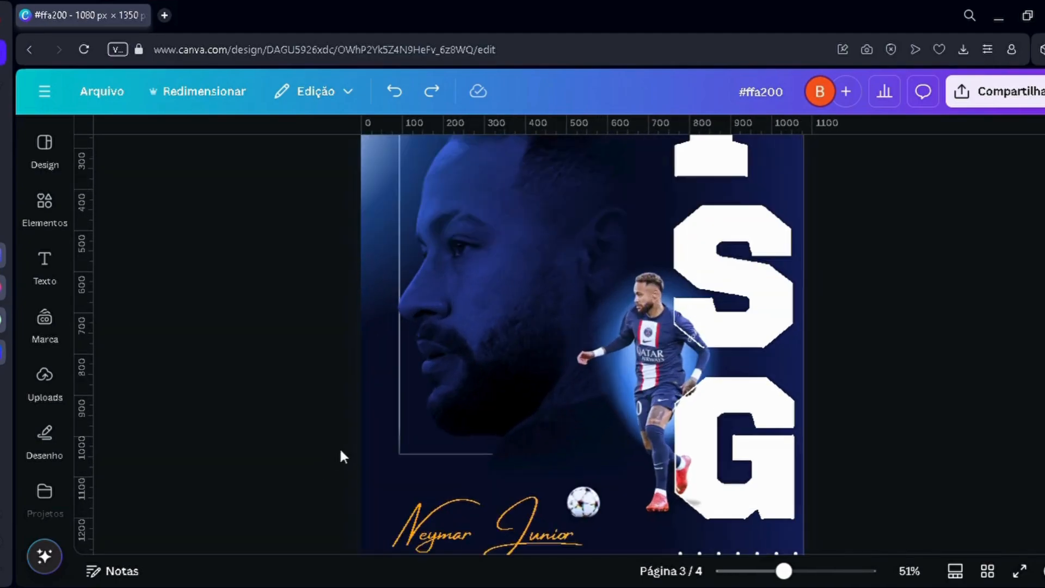
scroll(345, 443, "up", 2, "ctrl")
scroll(620, 288, "up", 3)
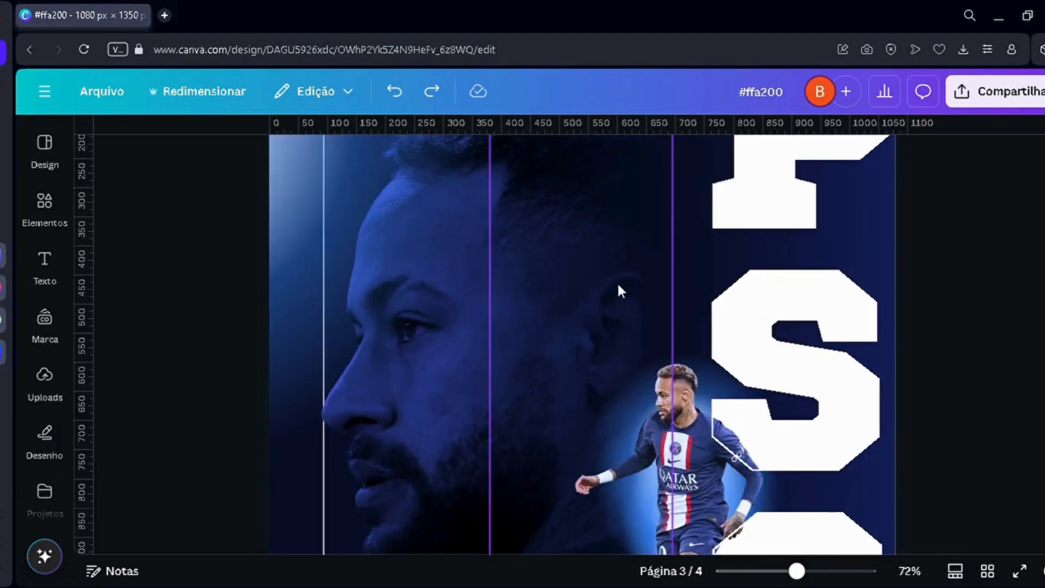
scroll(606, 288, "down", 2, "ctrl")
scroll(457, 371, "down", 2, "ctrl")
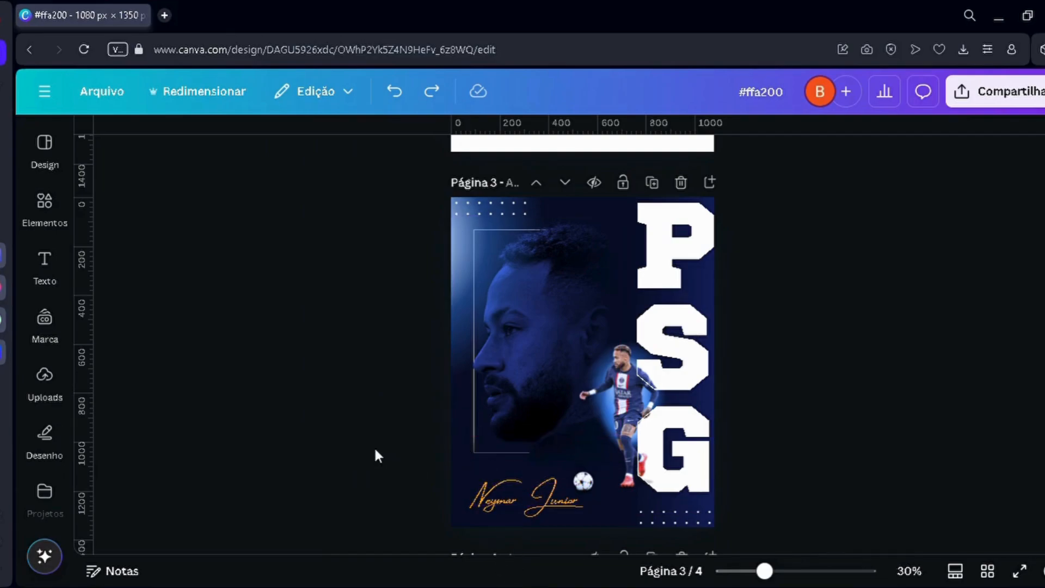
scroll(375, 450, "up", 2, "ctrl")
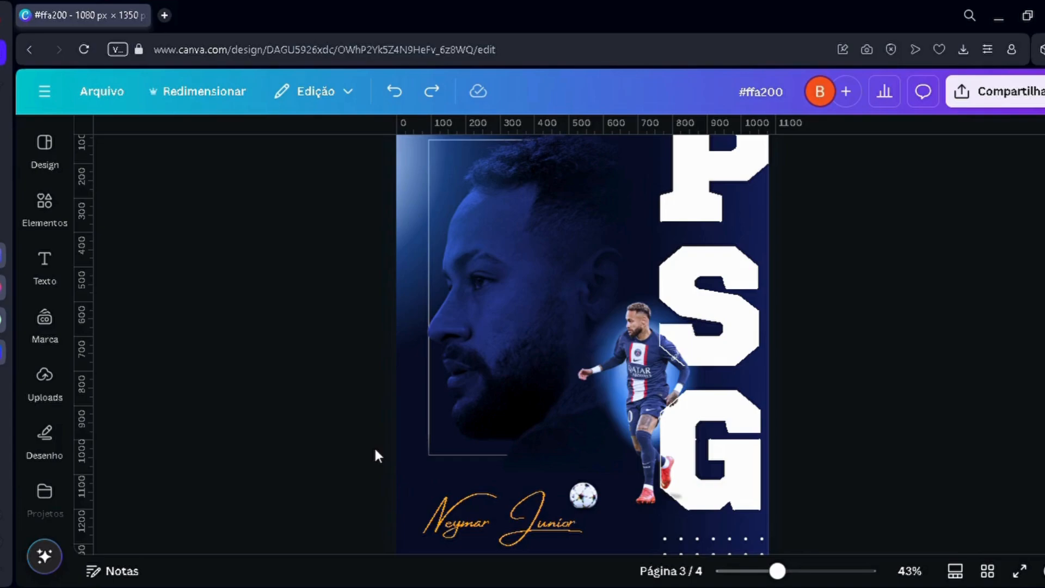
scroll(393, 435, "down", 2, "ctrl")
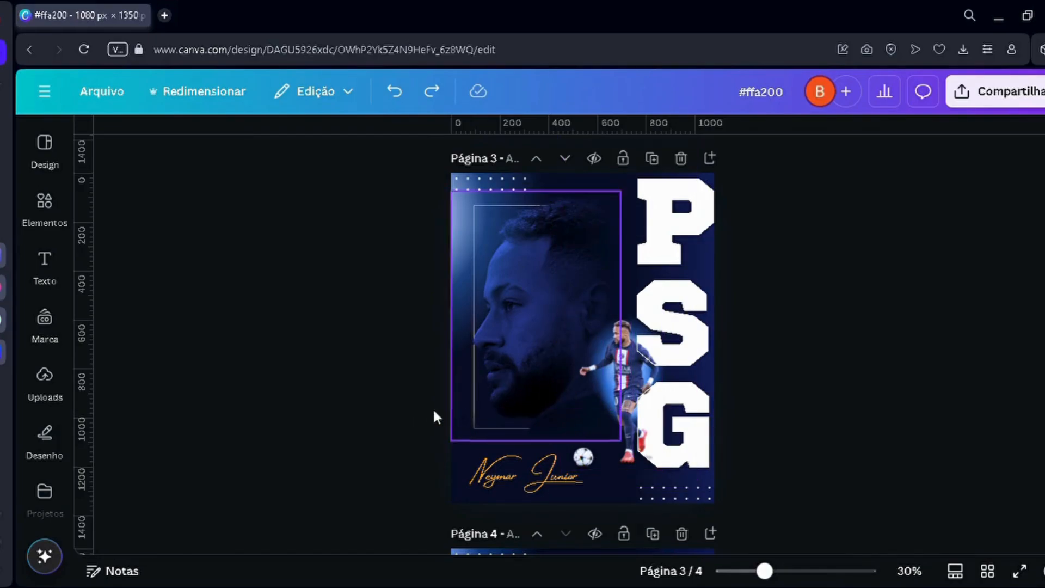
scroll(415, 416, "up", 4)
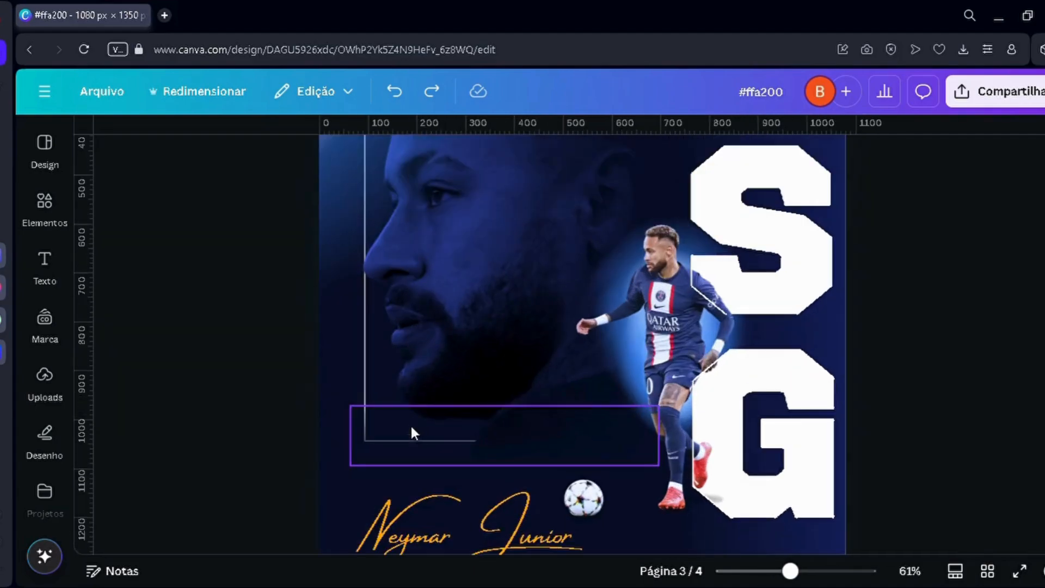
scroll(410, 424, "down", 2)
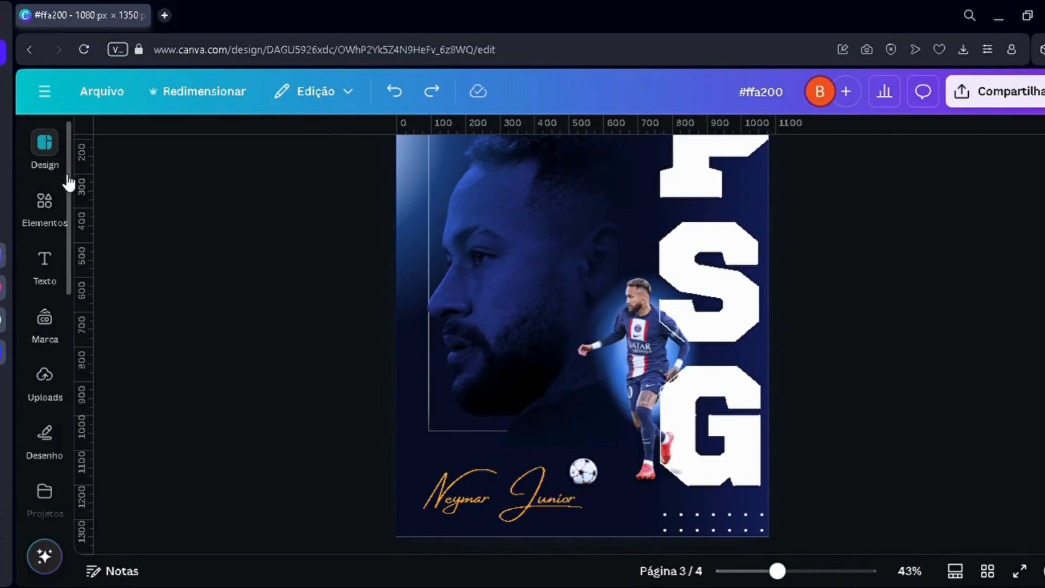
Step: Open the elements library and move the player's portrait photo on page 2 slightly lower on the page
left_click(45, 215)
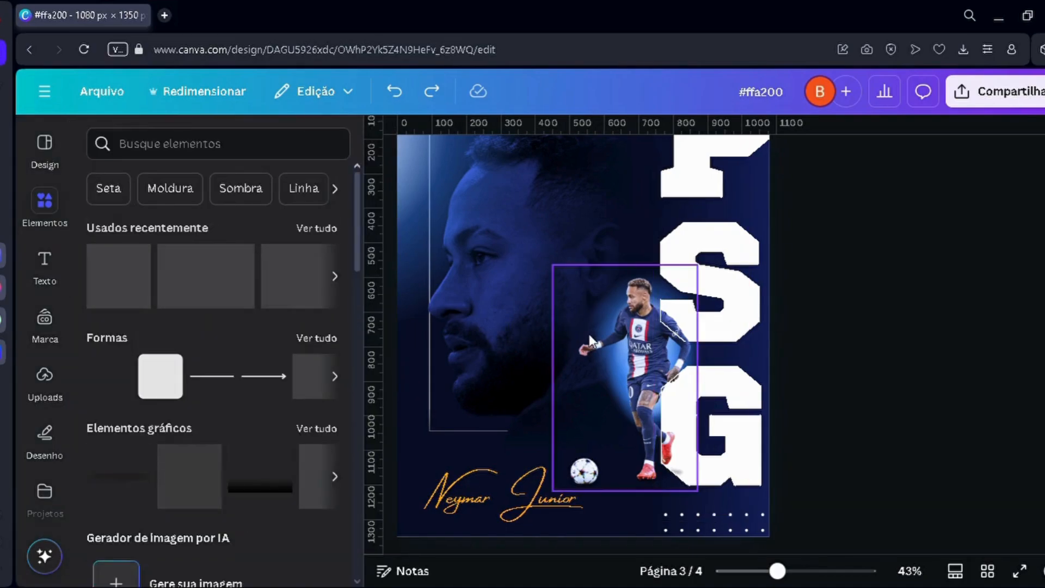
scroll(498, 463, "up", 5)
scroll(502, 431, "up", 5)
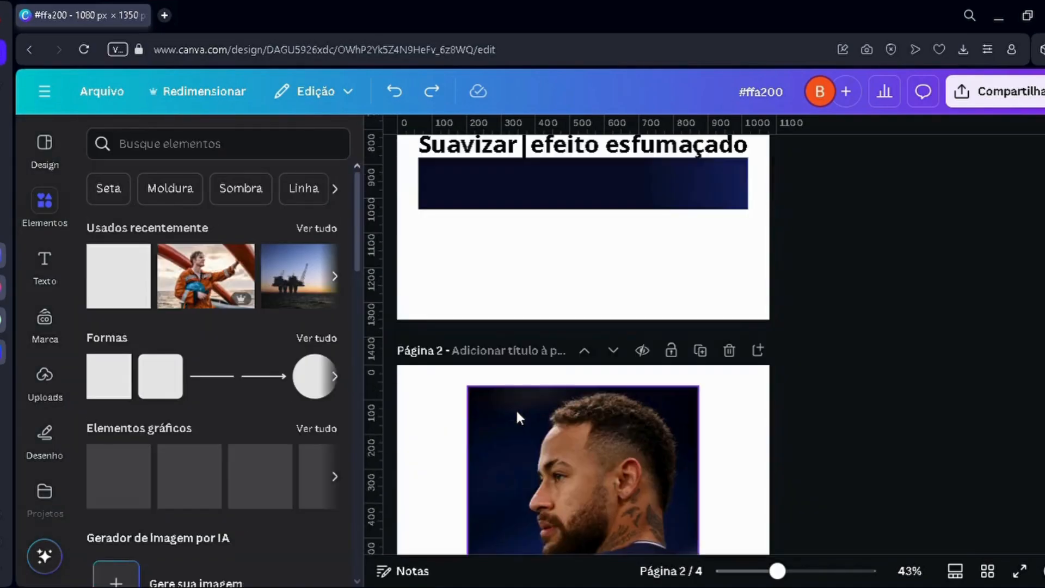
scroll(515, 408, "down", 4)
scroll(515, 408, "up", 4)
scroll(532, 406, "down", 4)
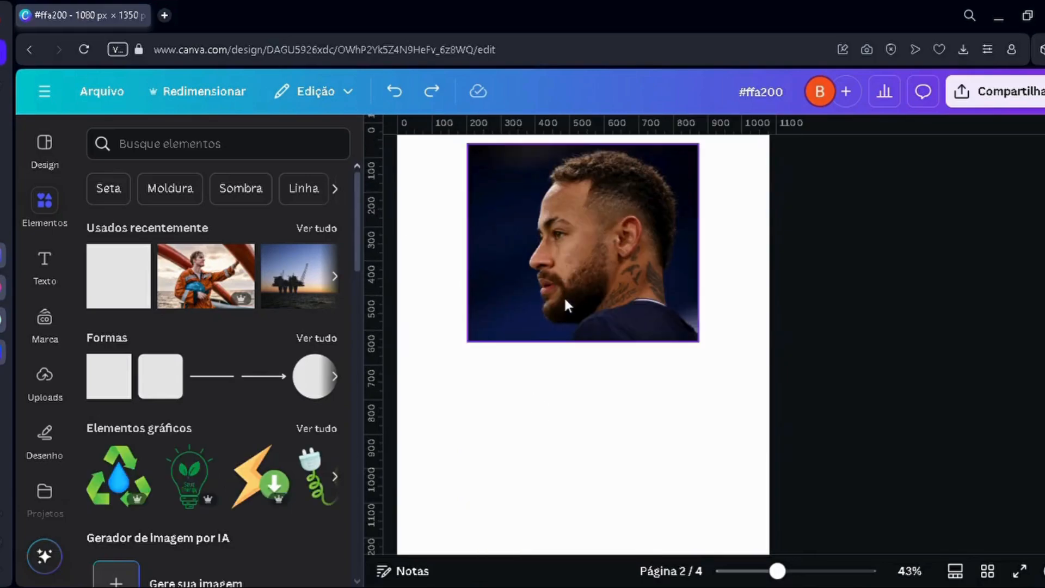
left_click_drag(567, 295, 566, 361)
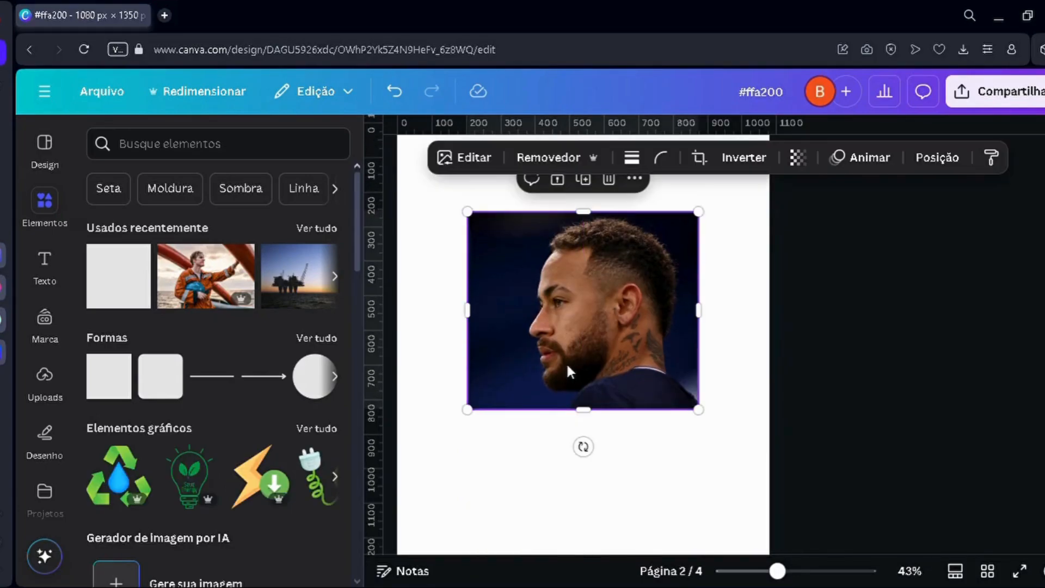
Step: Duplicate page 2 and delete the portrait photo from the copy to leave a blank page 3
scroll(665, 303, "up", 2)
left_click(700, 189)
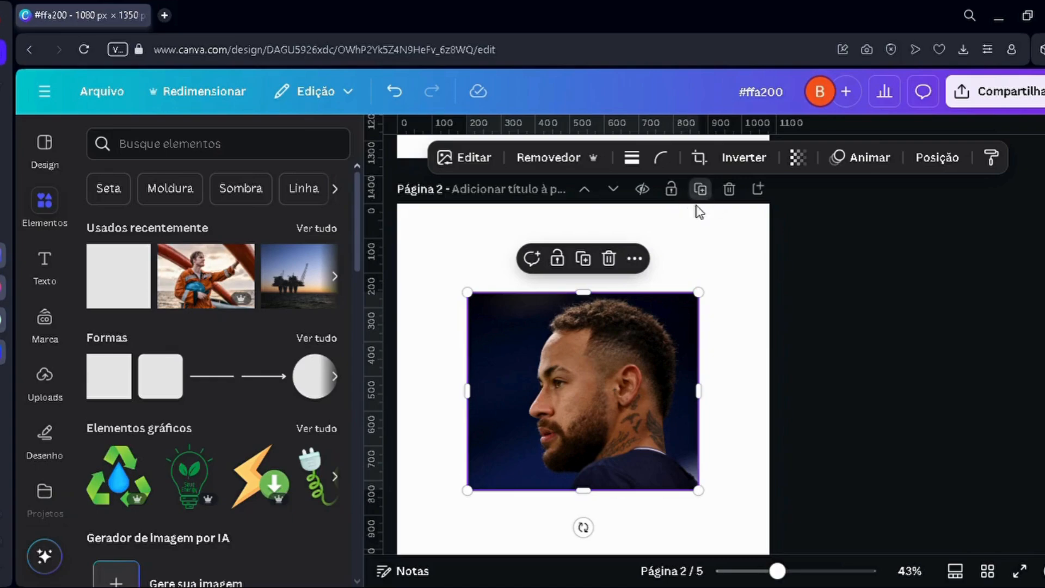
left_click(600, 289)
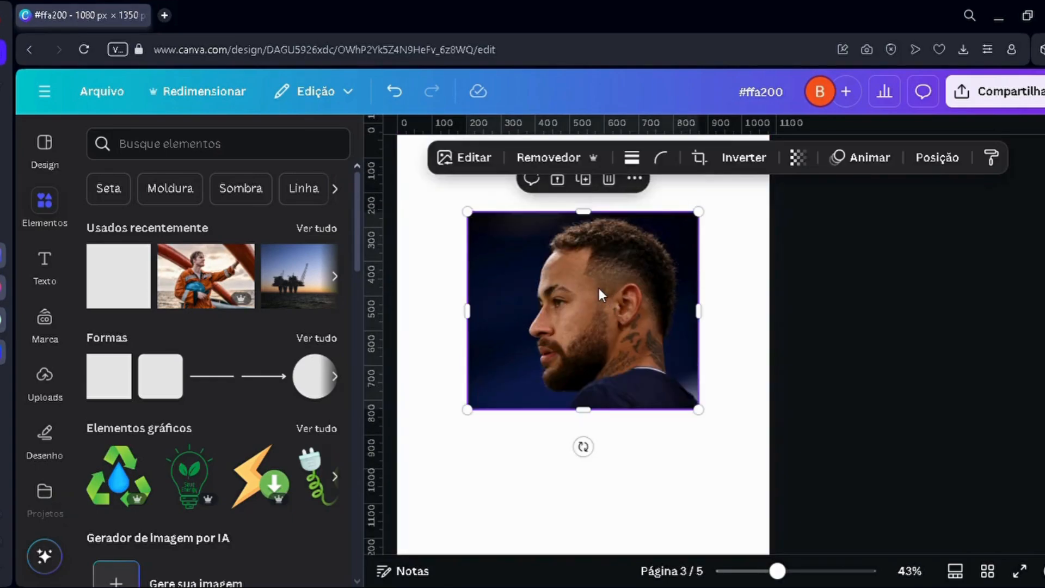
key("Delete")
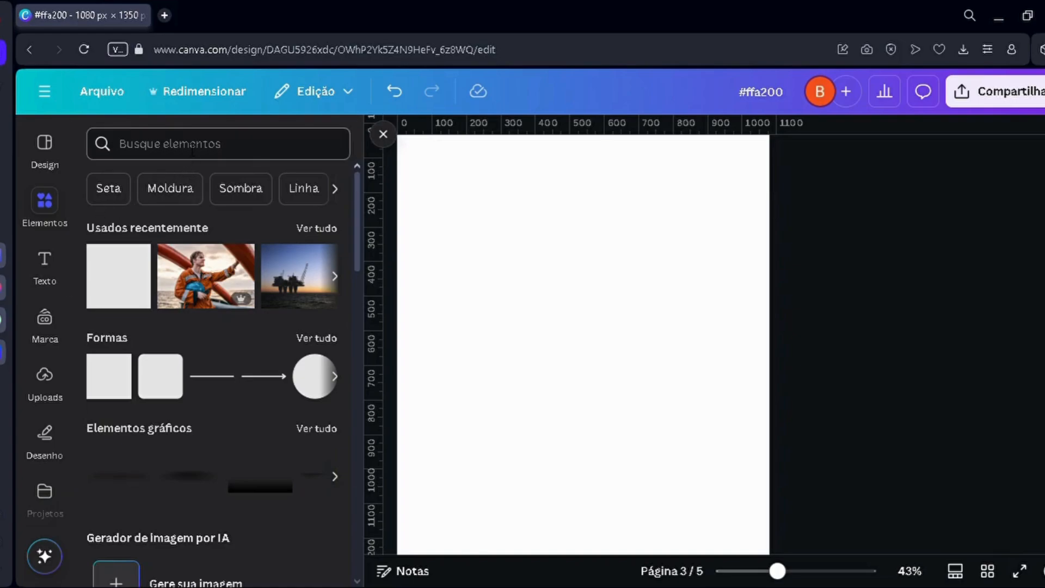
Step: Search the elements library for "pregação" and limit the results to photos
left_click(192, 147)
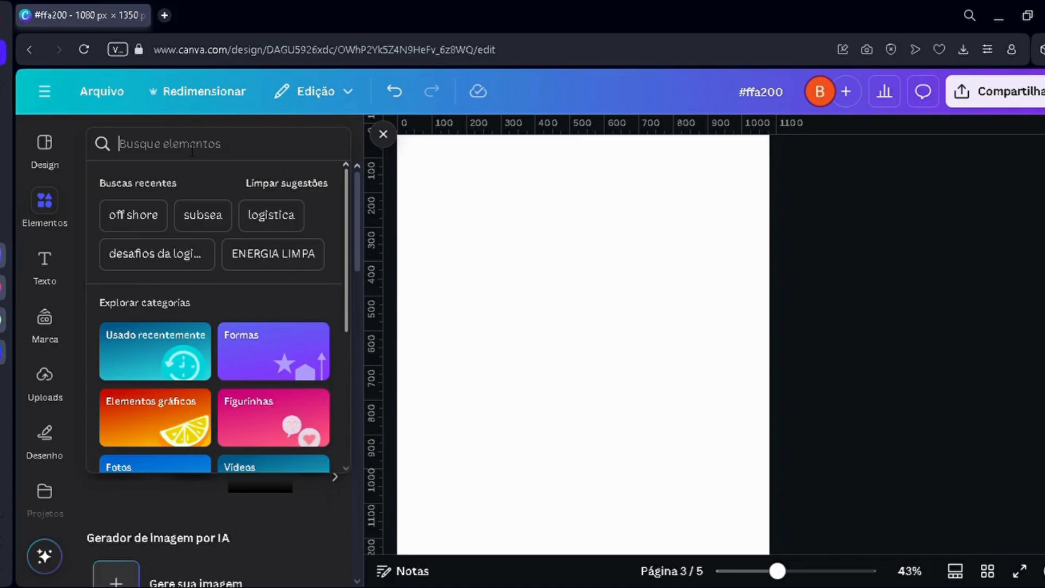
type("pregaç")
key("Return")
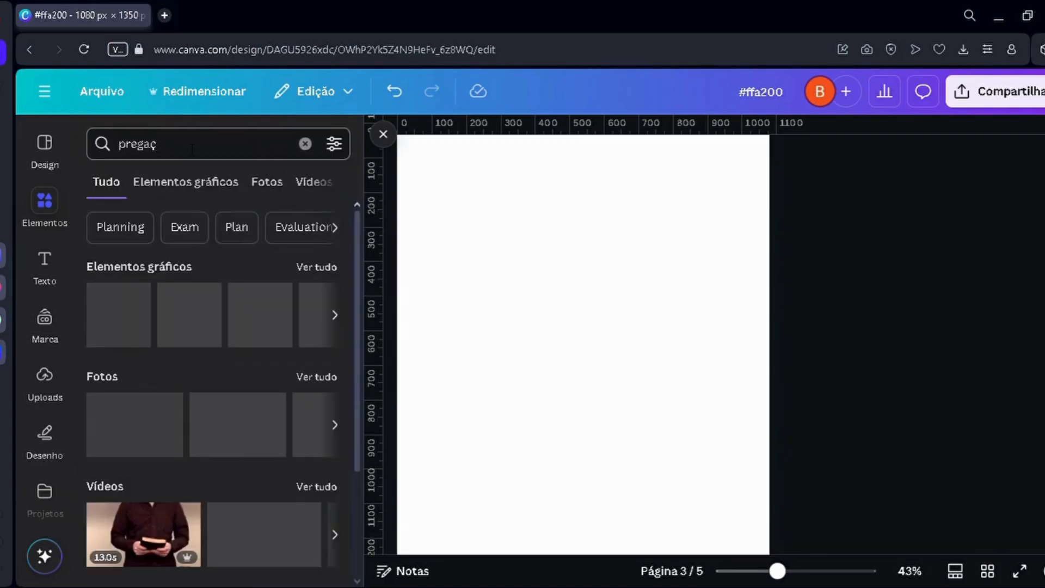
left_click(193, 147)
type("ão")
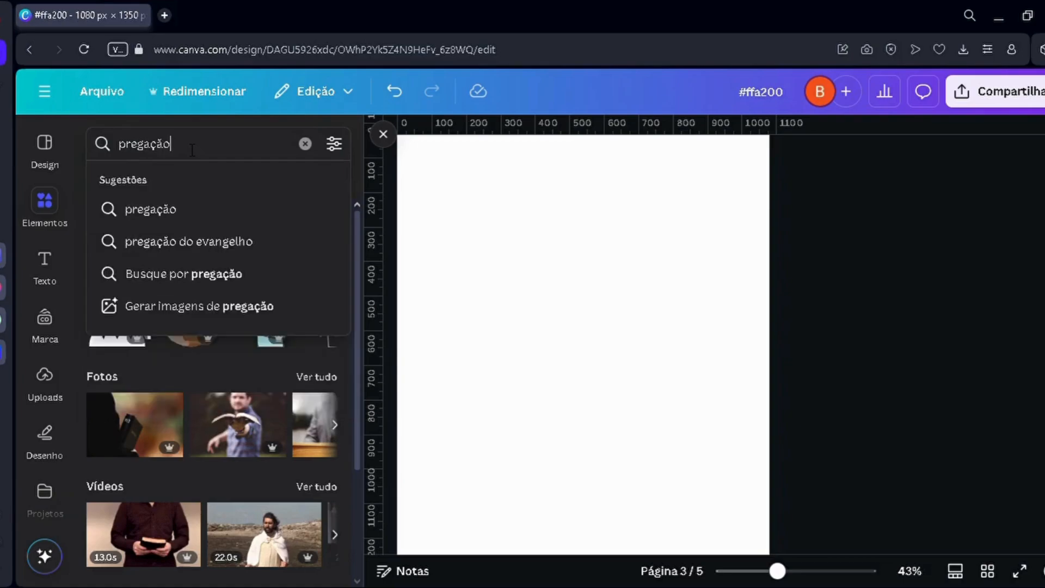
key("Return")
left_click(273, 185)
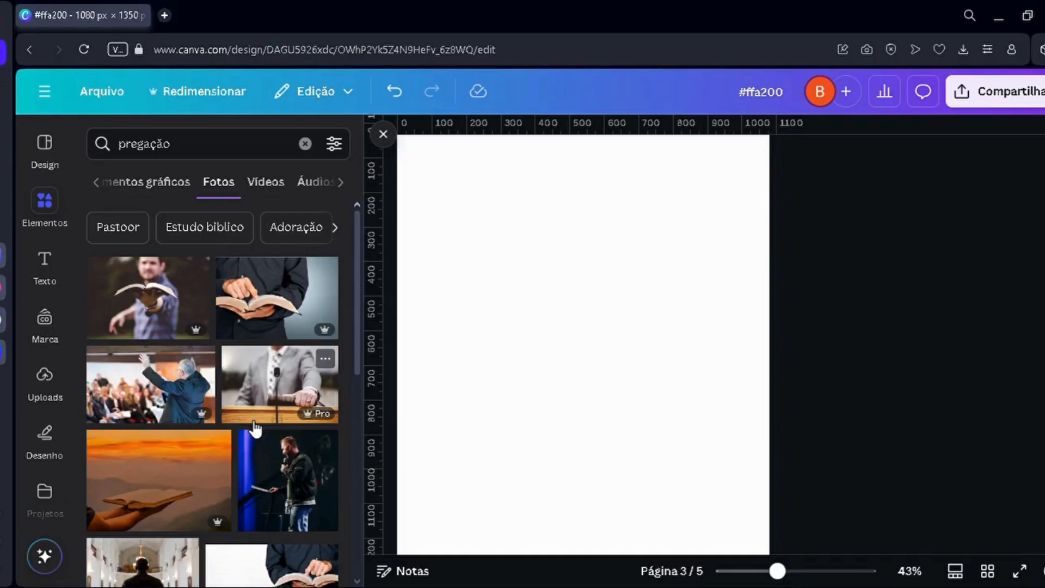
Step: Find the photo of a suited man holding an open book on a white background and place it on the upper part of page 3
scroll(253, 430, "down", 3)
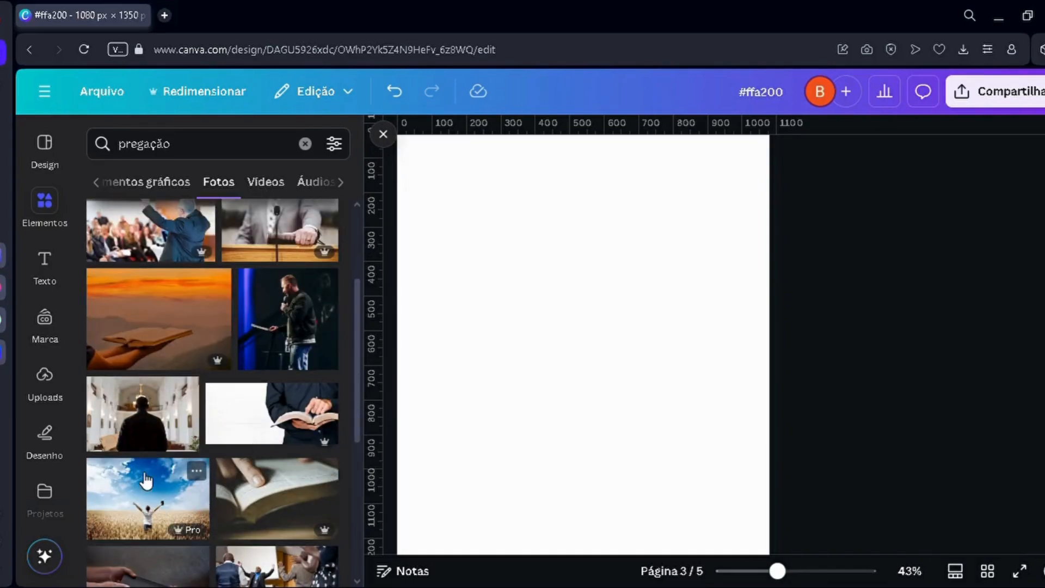
scroll(180, 517, "down", 5)
scroll(159, 443, "down", 5)
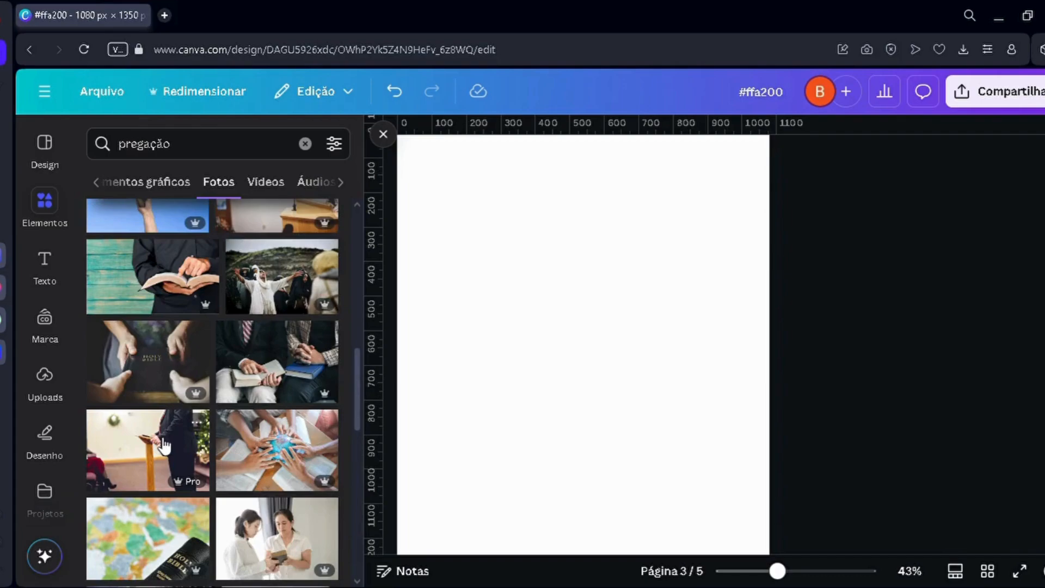
scroll(158, 441, "down", 3)
scroll(156, 435, "down", 4)
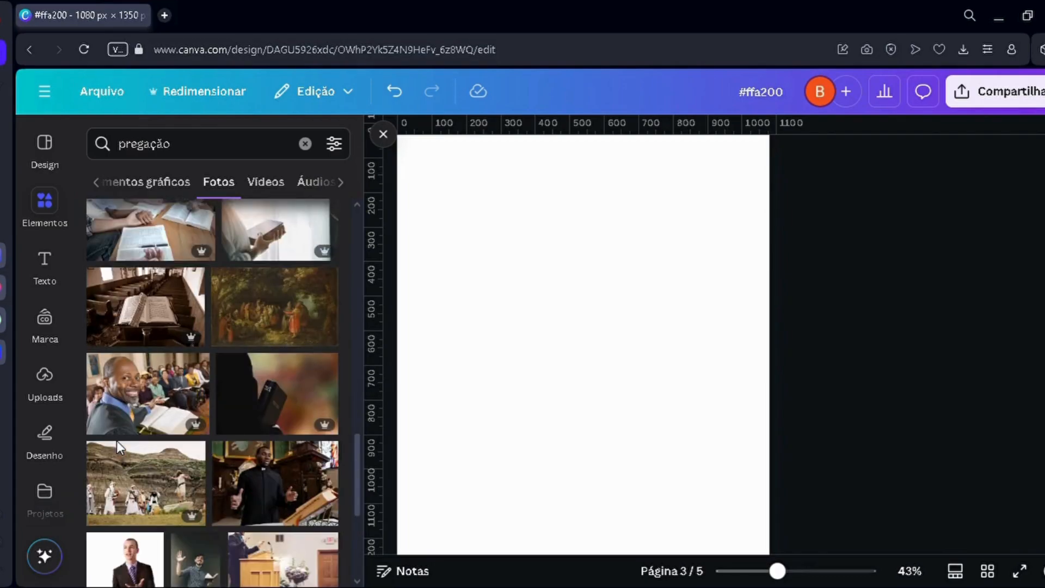
scroll(117, 440, "down", 3)
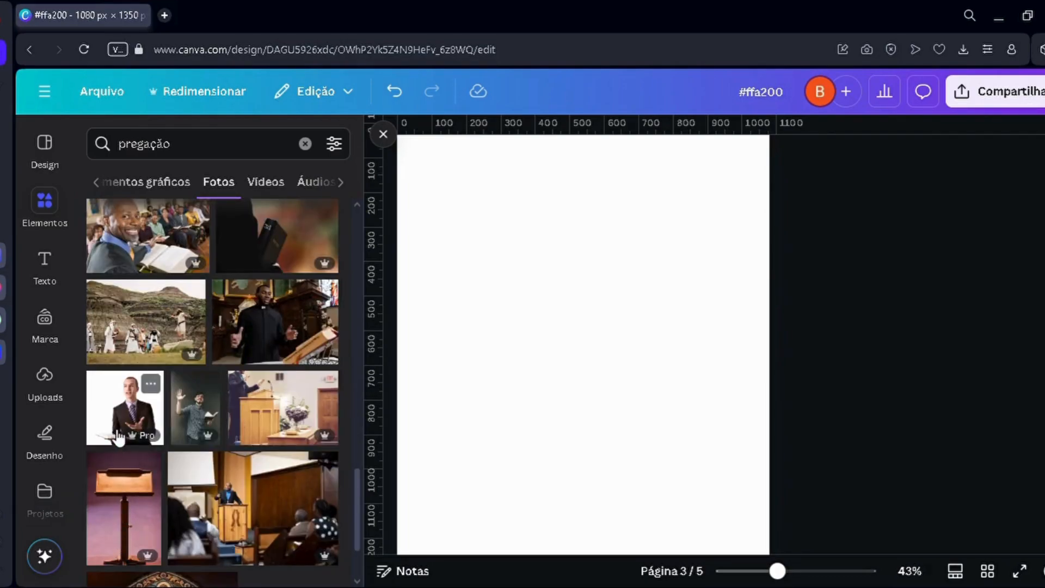
left_click_drag(133, 426, 525, 368)
left_click_drag(602, 315, 604, 326)
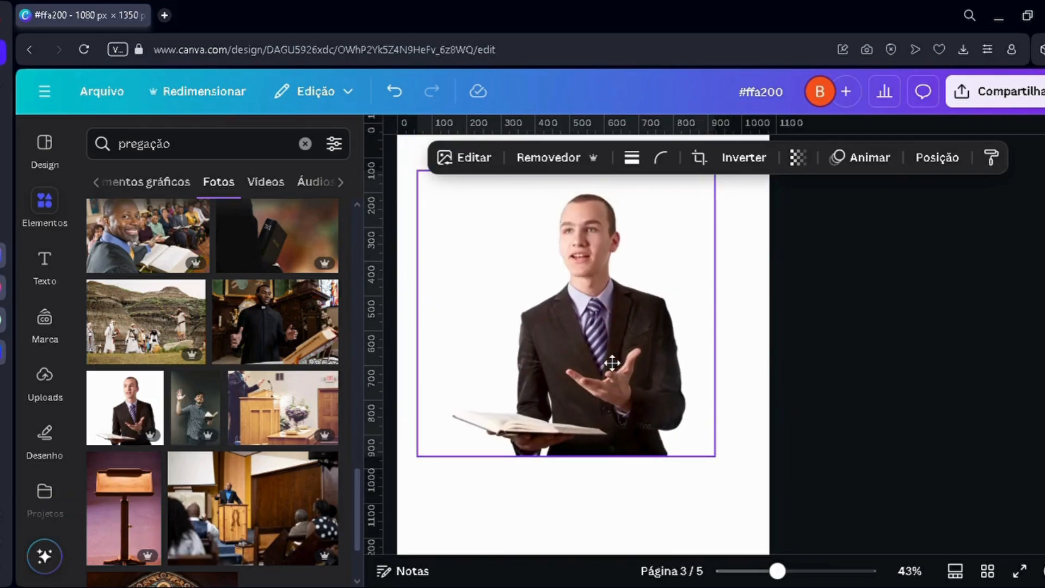
Step: Set the page 3 background to the photo's dark brown and darken it to #1B1514
left_click(465, 495)
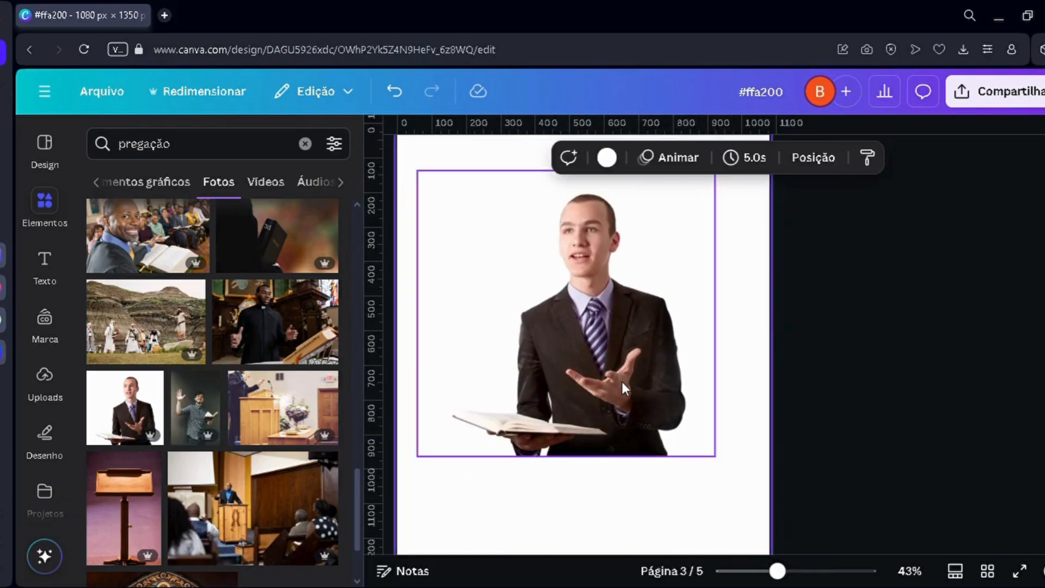
scroll(544, 367, "up", 2)
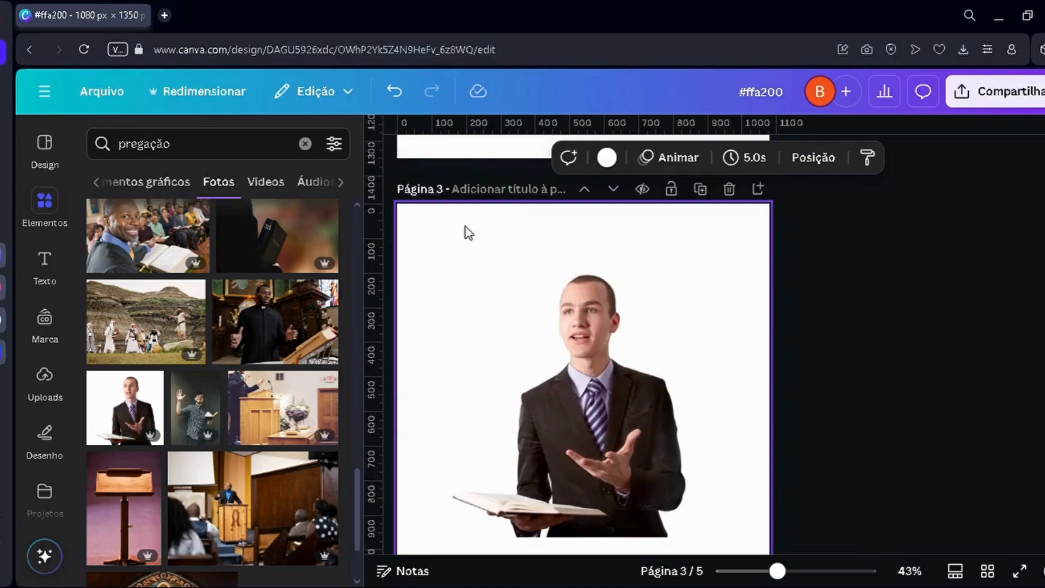
left_click(607, 158)
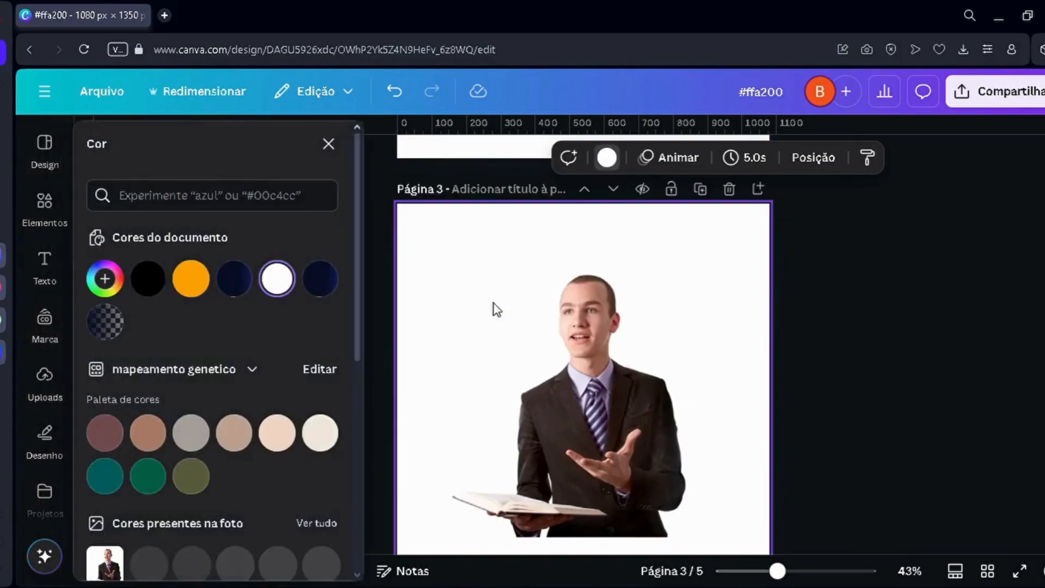
scroll(205, 326, "down", 3)
left_click(190, 411)
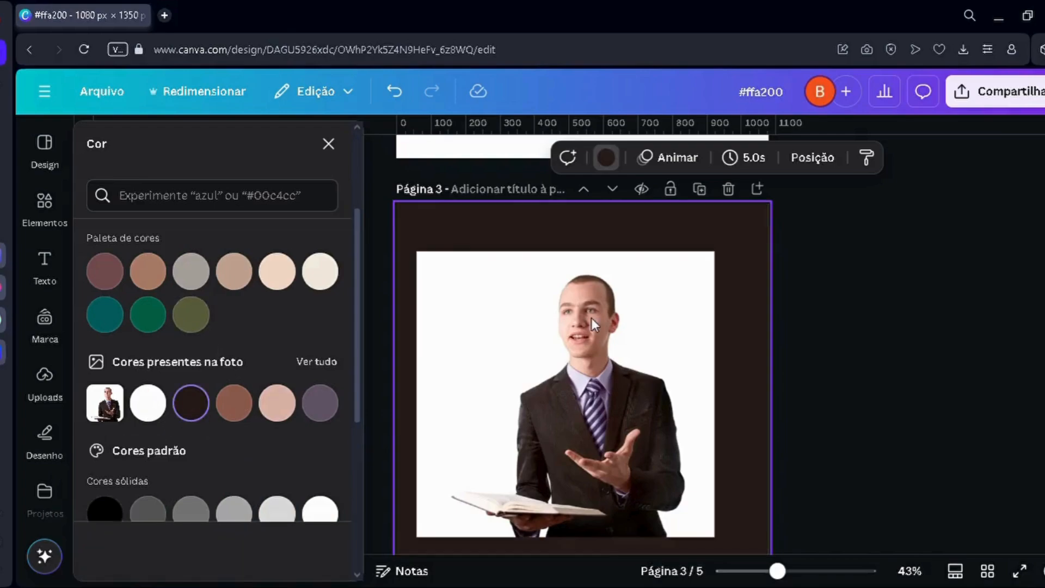
scroll(164, 243, "up", 3)
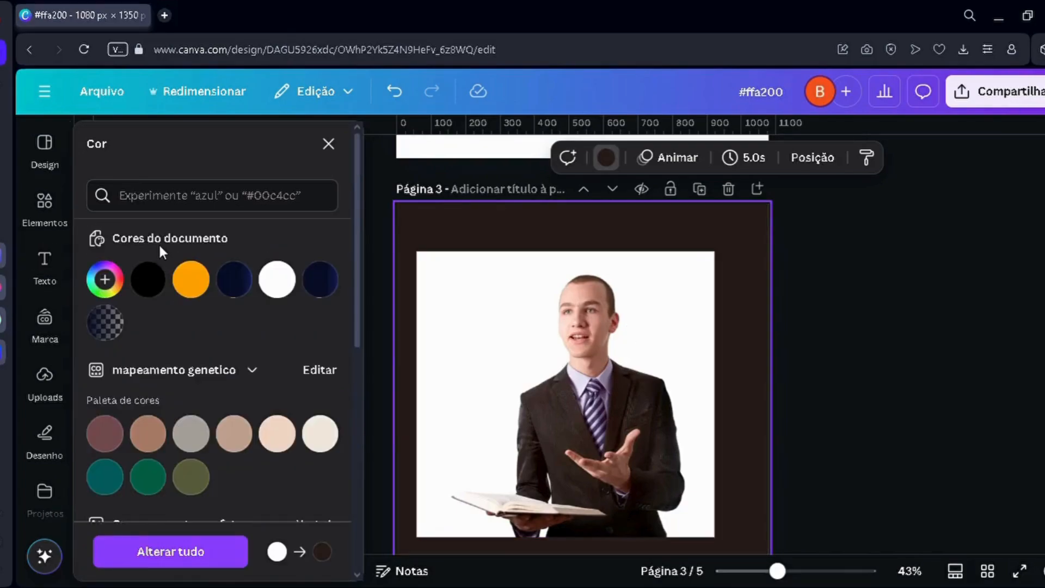
left_click(119, 271)
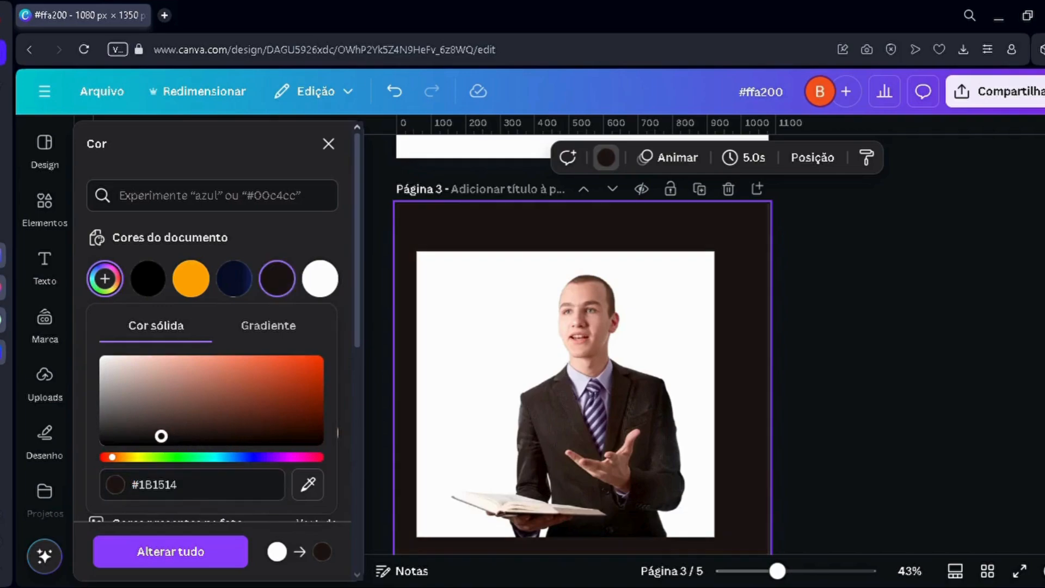
left_click(788, 373)
Step: Crop the blank left margin of the suited man's photo on page 3 and remove its white background
scroll(751, 387, "down", 3)
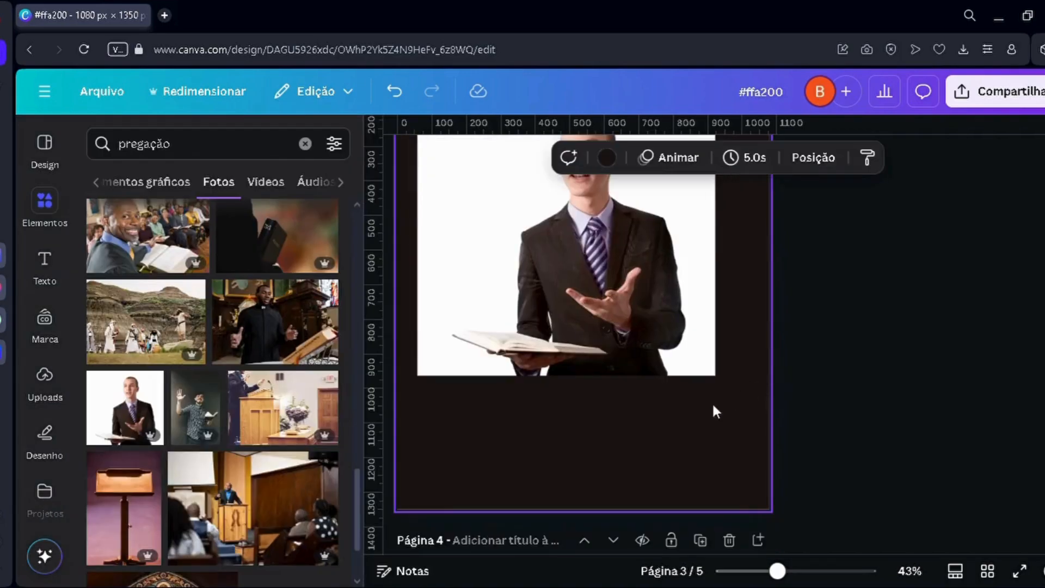
scroll(651, 432, "up", 2)
left_click(418, 324)
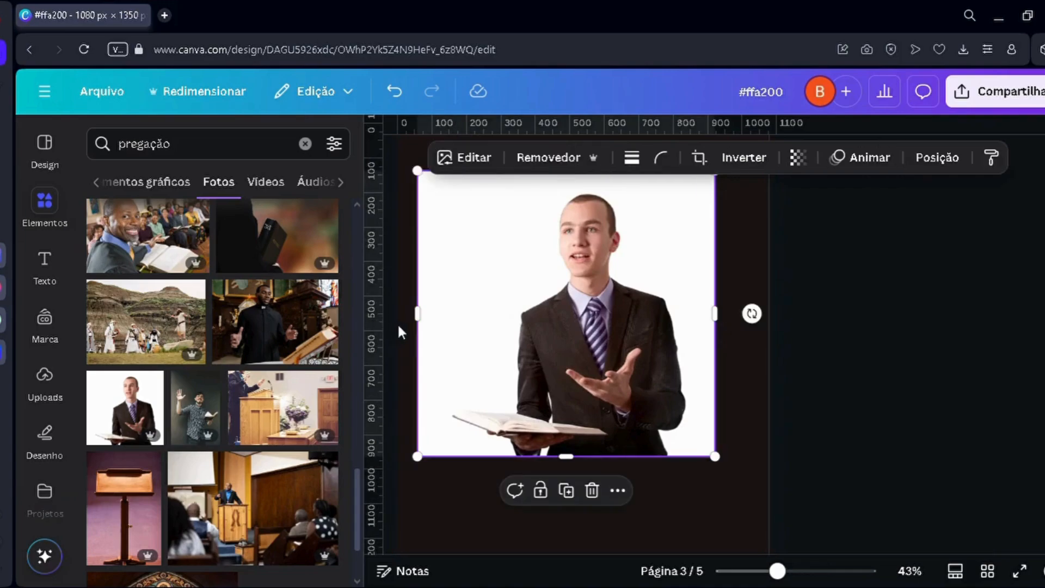
left_click_drag(417, 329, 446, 333)
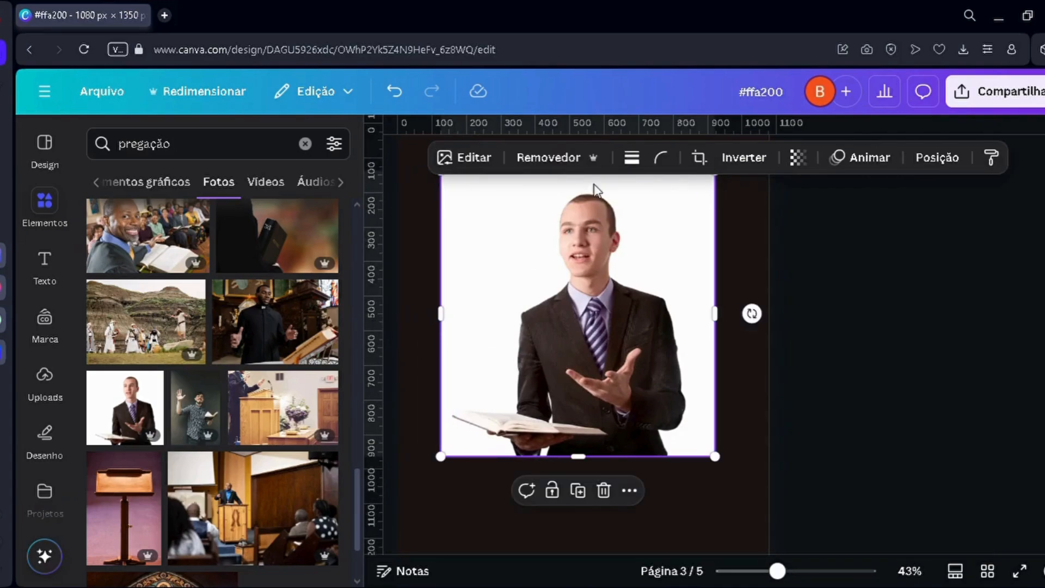
left_click(550, 159)
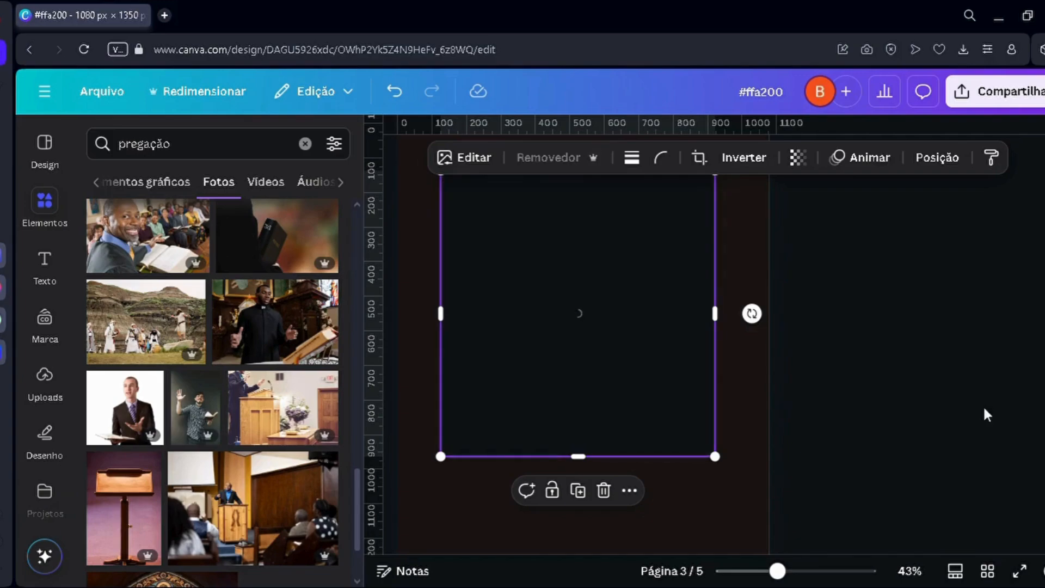
left_click(845, 407)
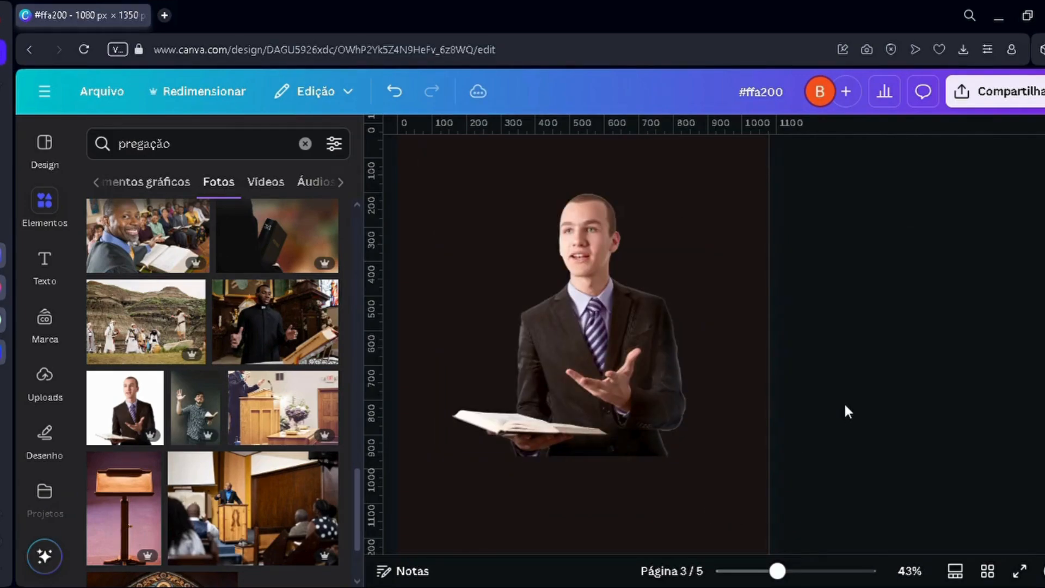
Step: Move the cut-out man slightly lower on page 3 and centre him horizontally
scroll(845, 407, "down", 1)
scroll(845, 407, "up", 3)
scroll(795, 417, "down", 3)
left_click(592, 376)
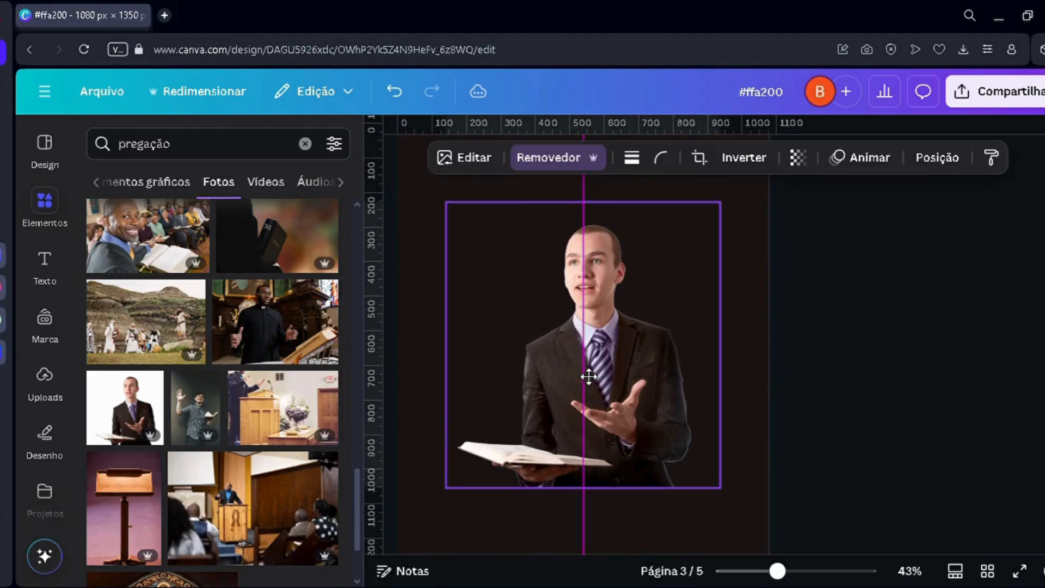
left_click(822, 373)
mouse_move(777, 571)
left_mouse_down()
mouse_move(761, 572)
mouse_move(775, 572)
left_mouse_up()
left_click(613, 420)
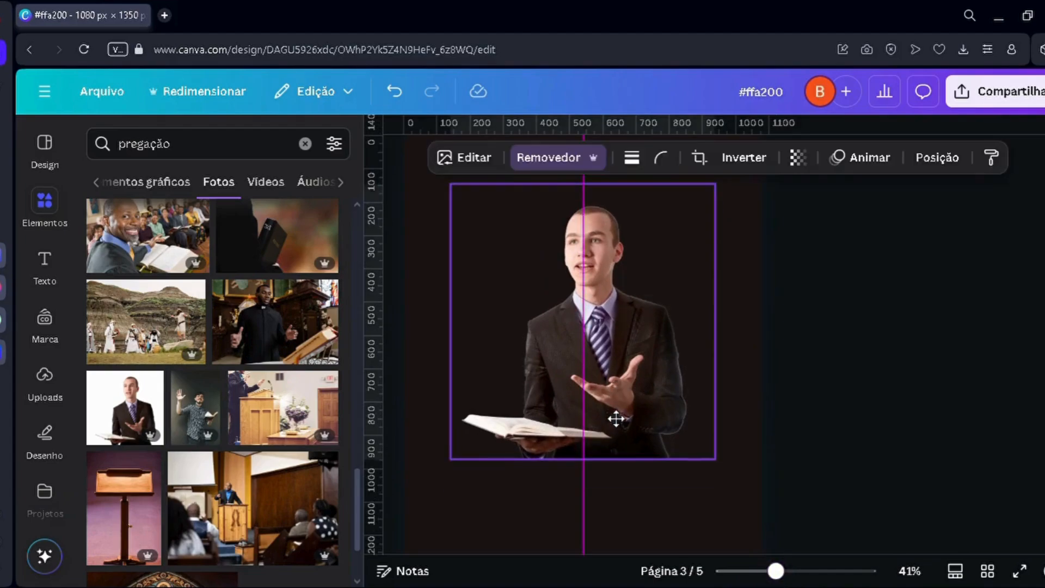
Step: Add a heading to page 3 reading "PALAVRA DA SALVAÇÃO" on two lines, in capitals
left_click(48, 264)
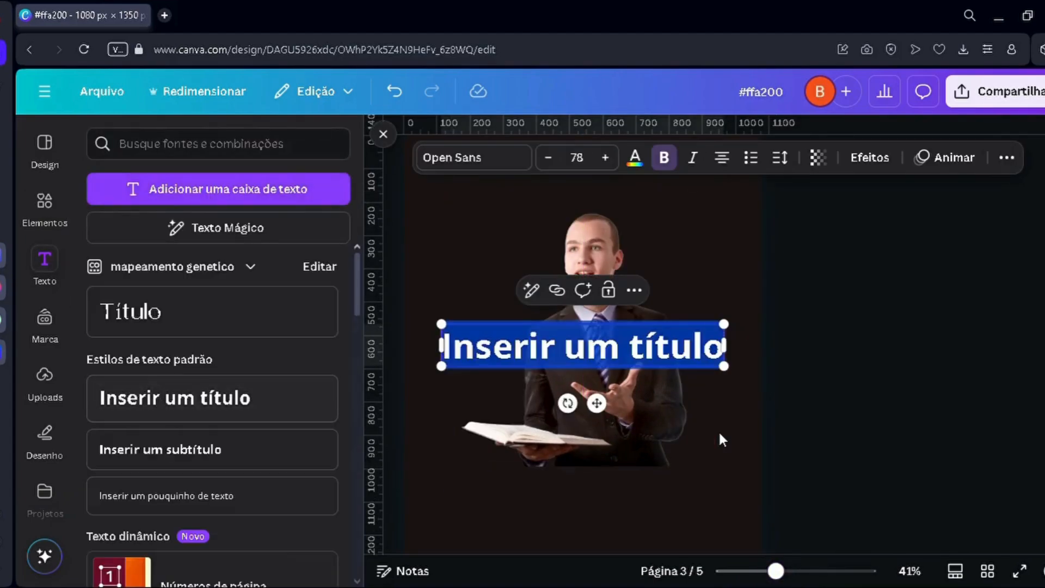
type("Pala")
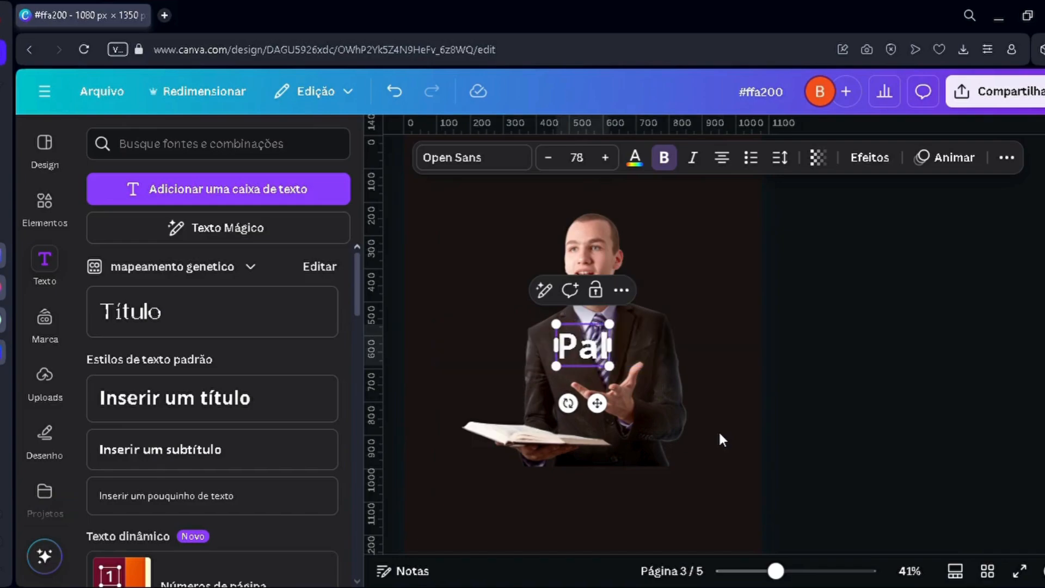
key("BackSpace")
key("BackSpace")
key("BackSpace")
type("ALA")
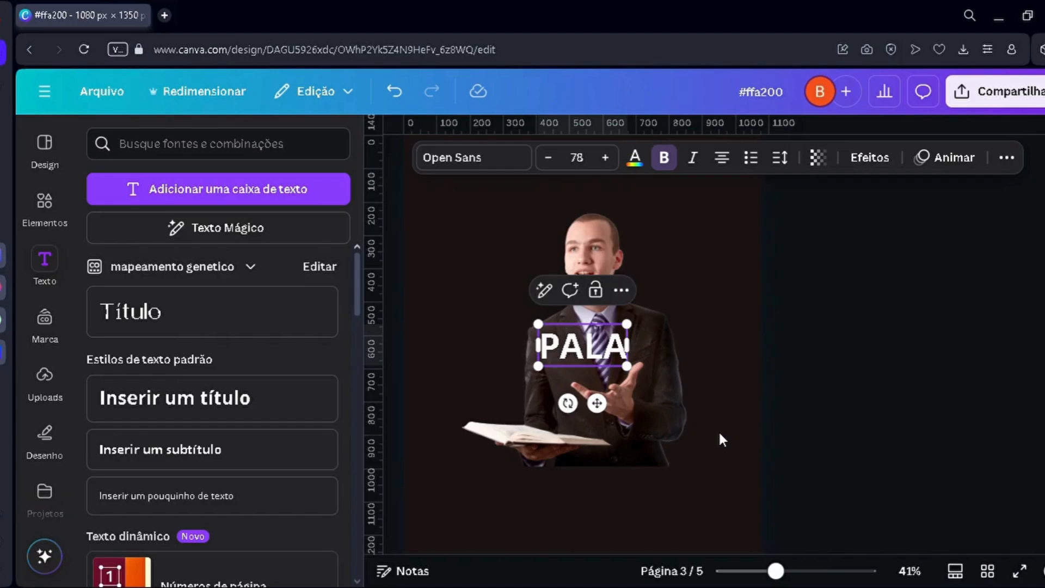
type("VRA DA SALVAL")
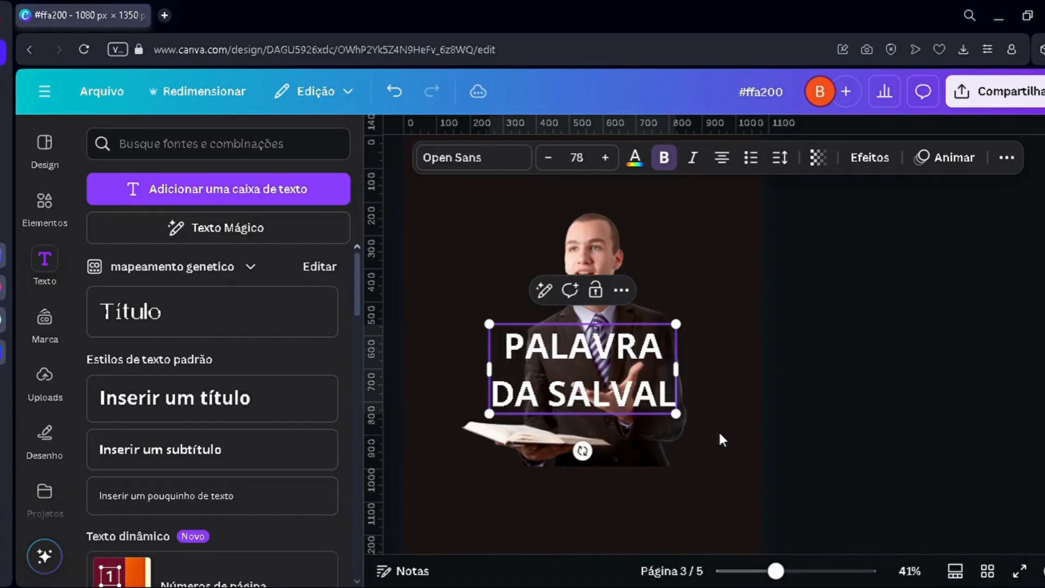
key("BackSpace")
type("ÇÃO")
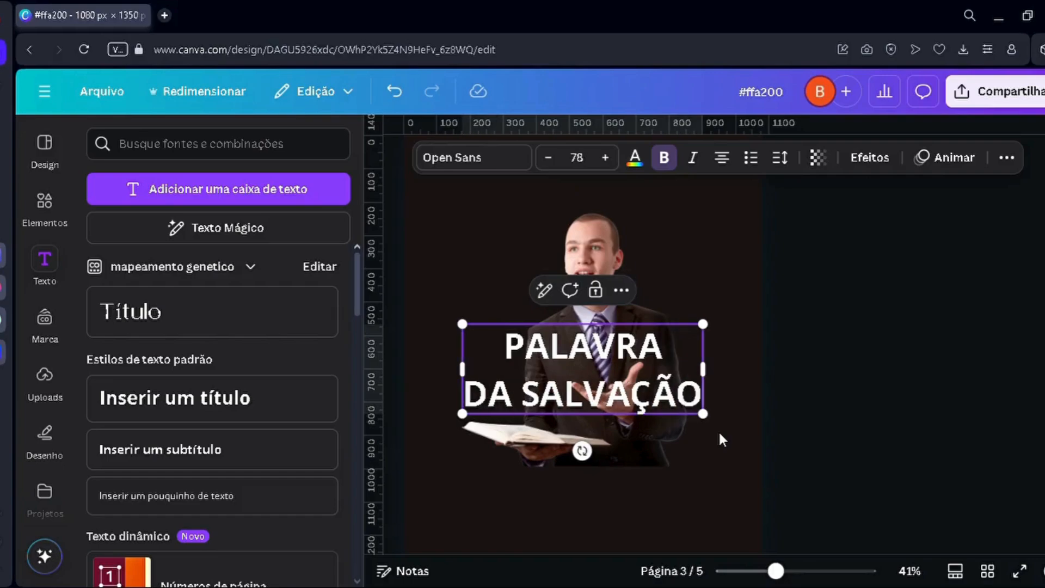
key("ctrl+a")
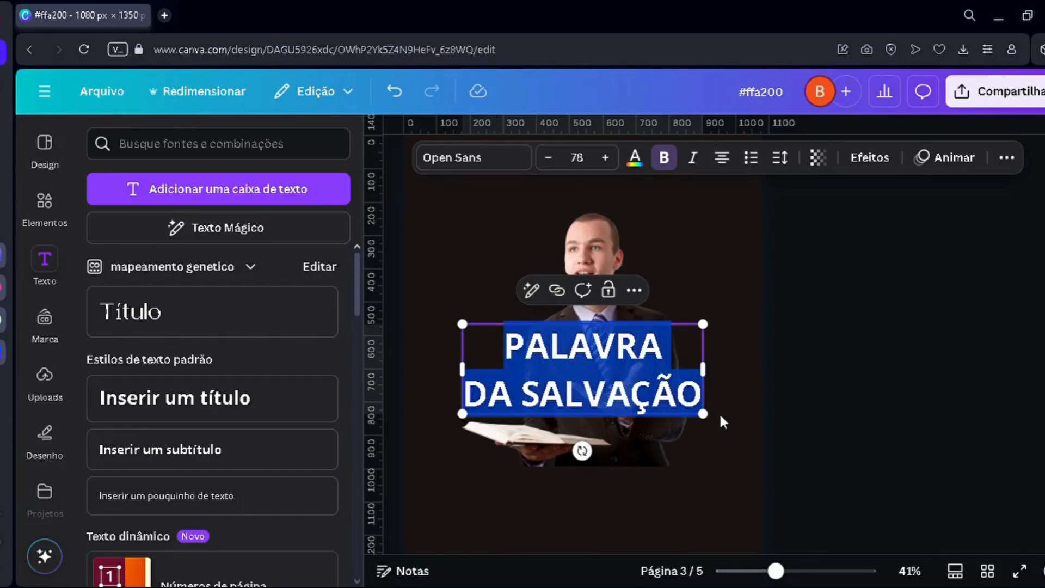
left_click(861, 398)
Step: Move the two-line heading down so it sits centred just below the man's photo
left_click_drag(645, 406, 656, 438)
scroll(649, 406, "up", 1)
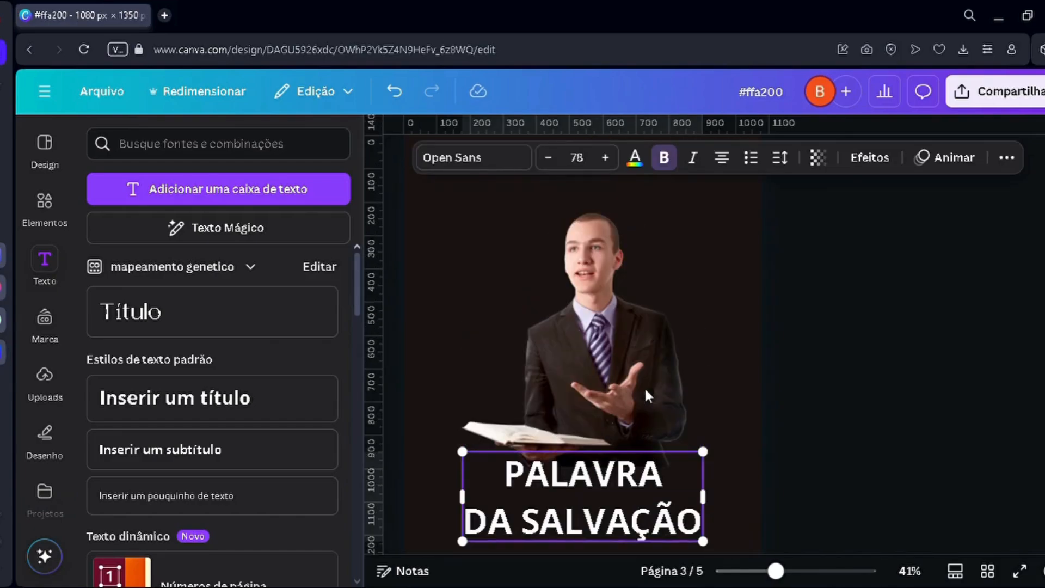
left_click_drag(626, 363, 630, 344)
scroll(651, 392, "down", 3)
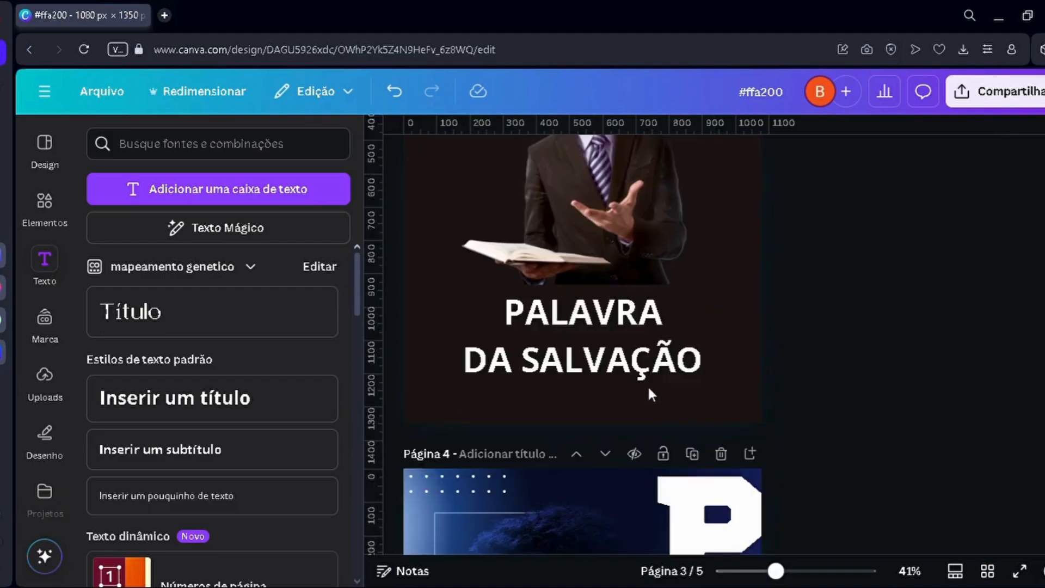
Step: Tighten the heading's line spacing to 1.02
left_click(637, 355)
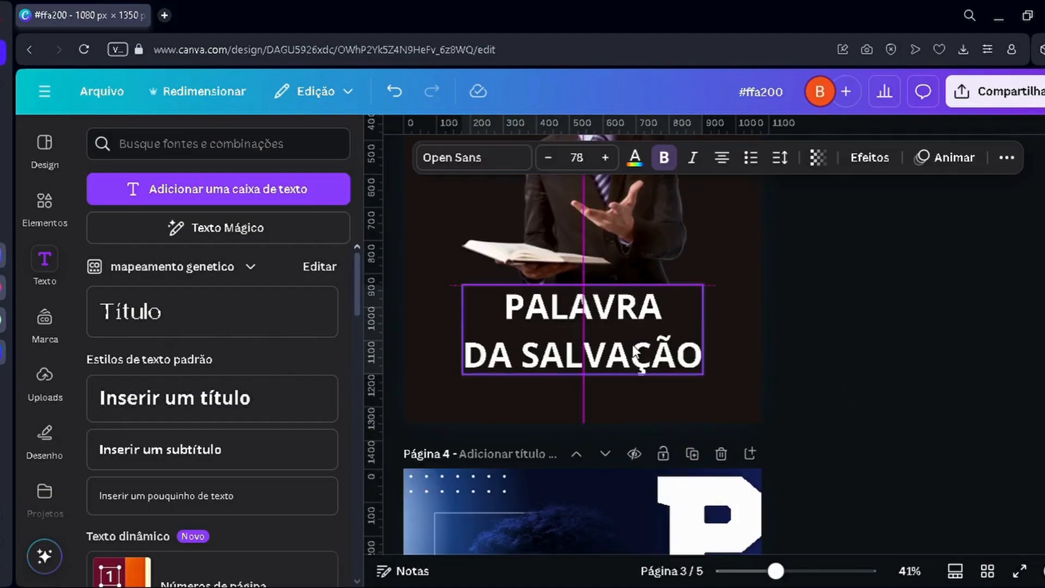
left_click(780, 157)
left_click_drag(751, 281, 735, 282)
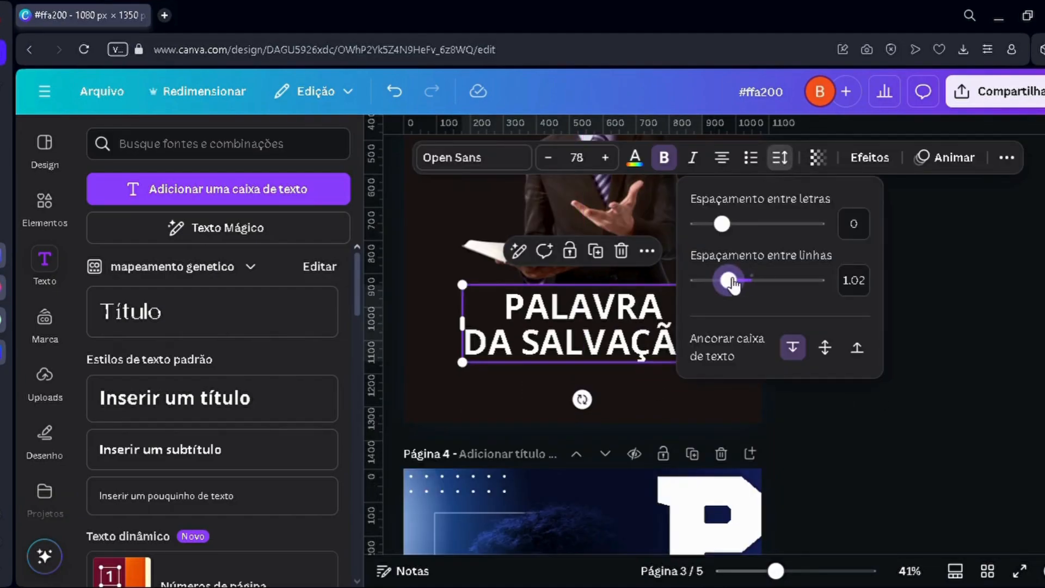
left_click(497, 398)
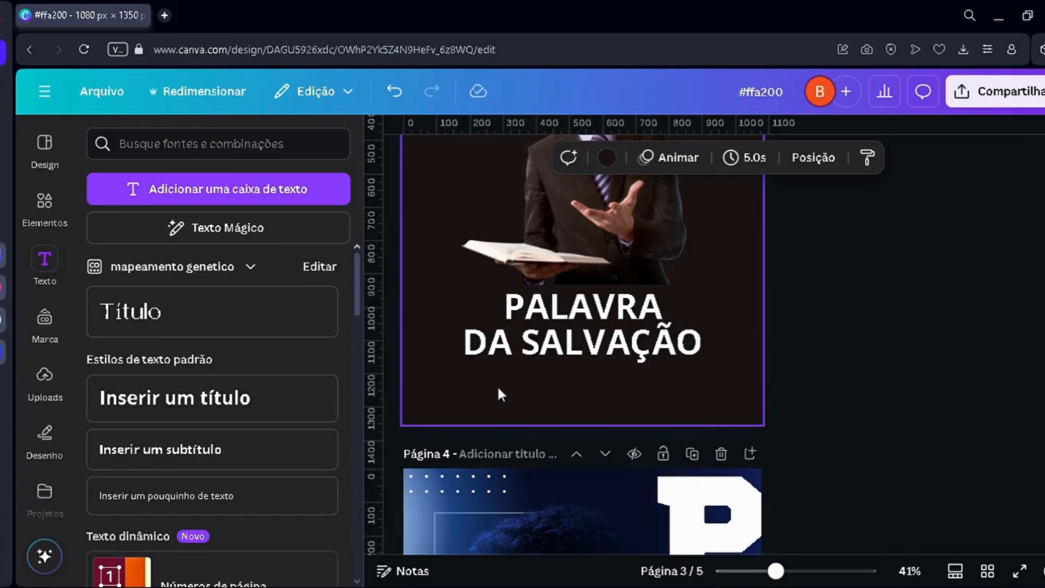
Step: Remove the second line "DA SALVAÇÃO" from the heading, leaving only "PALAVRA" in that text box
scroll(567, 353, "up", 3)
double_click(567, 352)
left_click(527, 350)
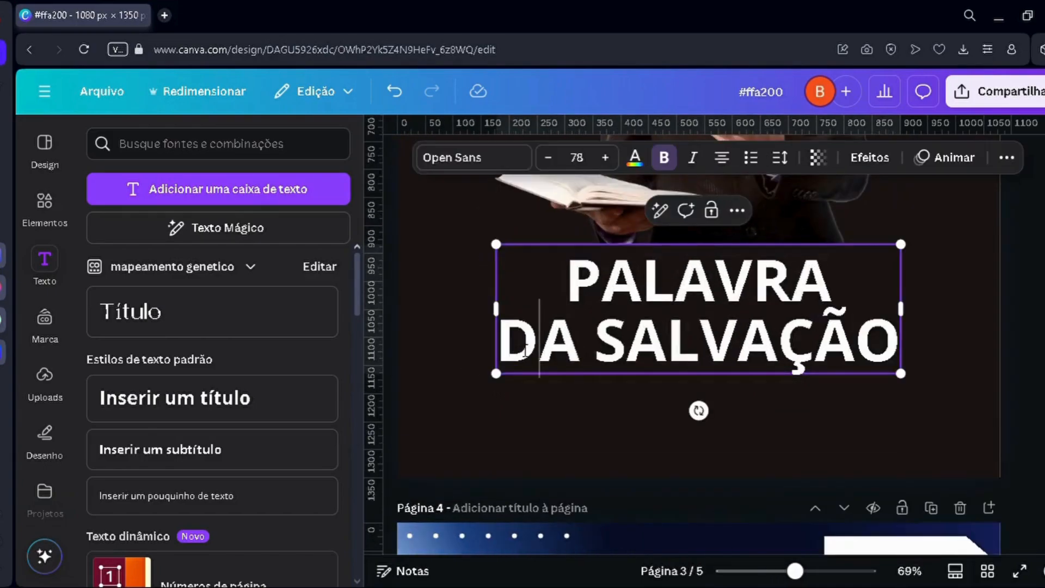
left_click_drag(497, 349, 890, 355)
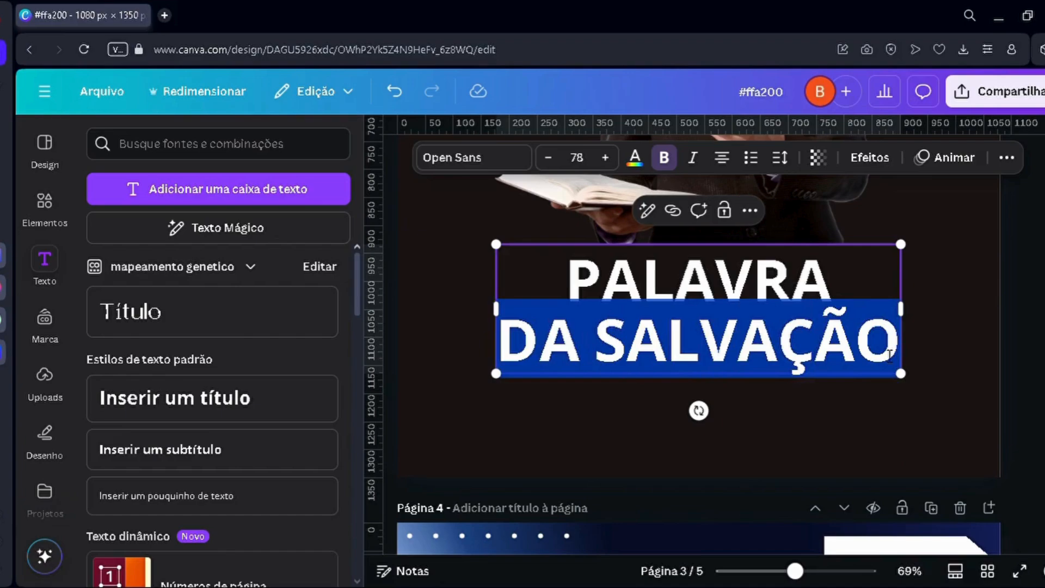
key("BackSpace")
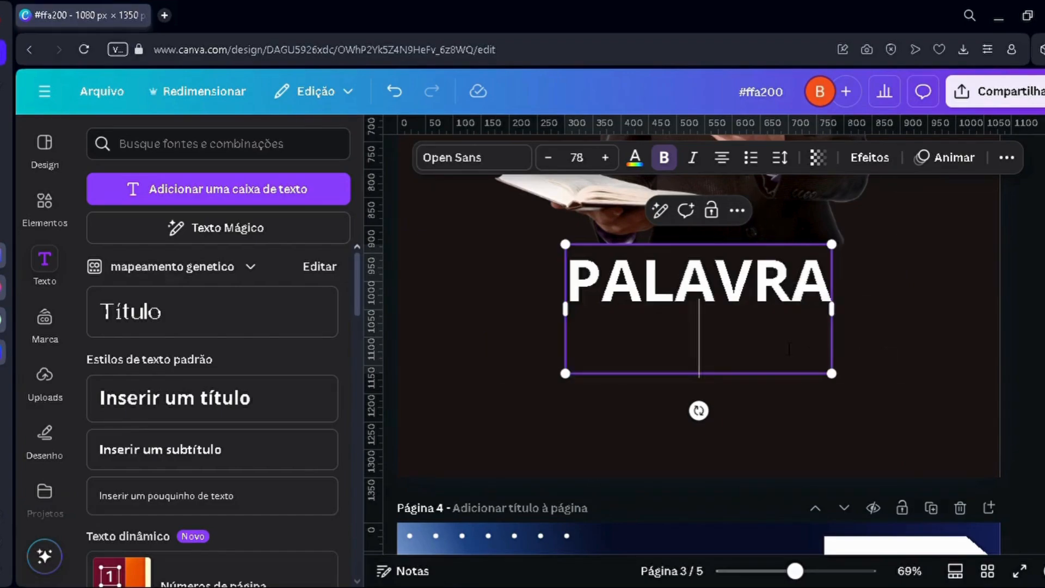
left_click(768, 430)
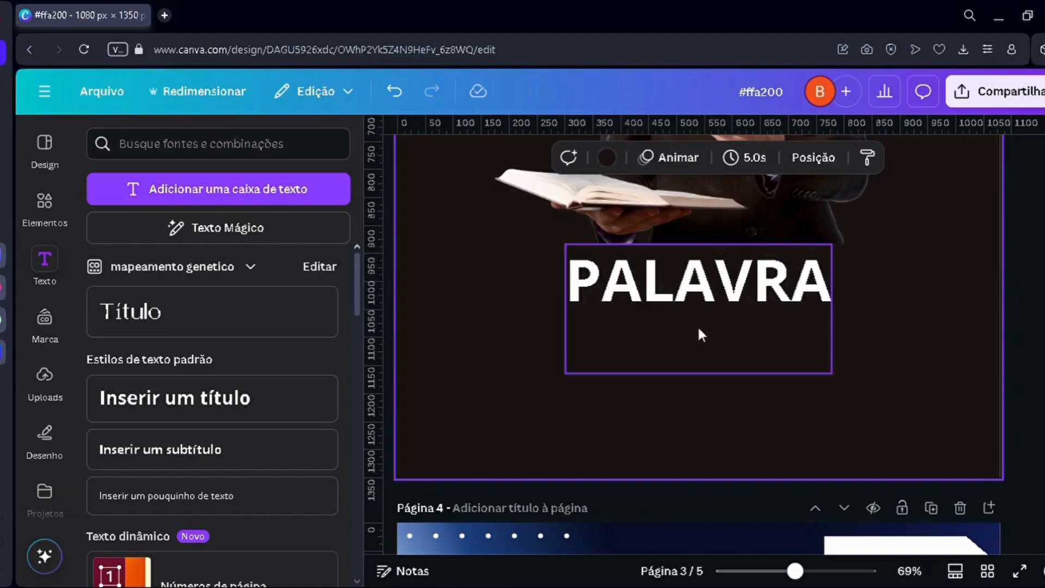
left_click(685, 316)
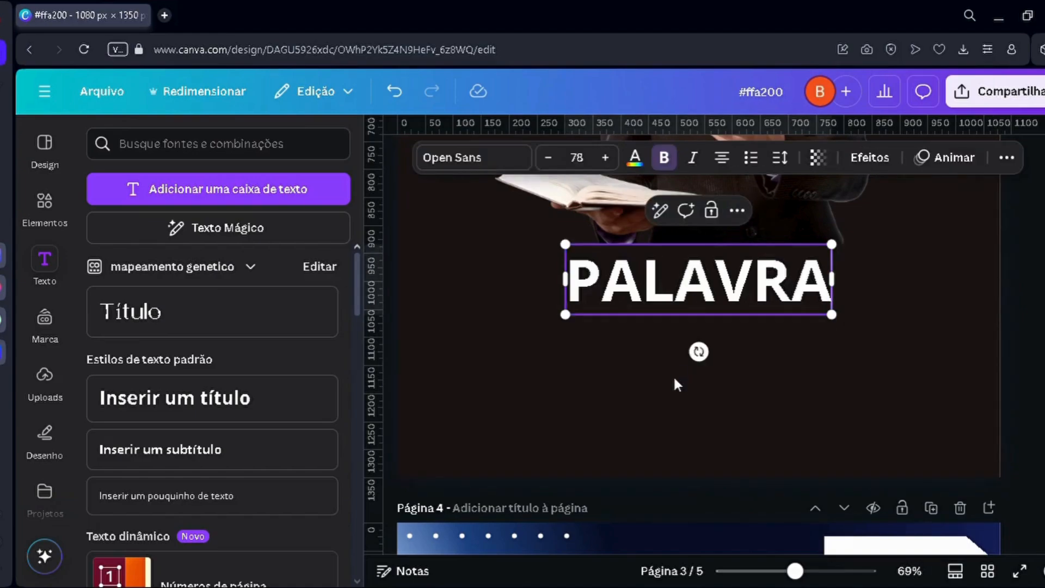
Step: Create a separate "DA SALVAÇÃO" text box below "PALAVRA" and shrink it to font size 34.6
left_click(674, 376)
left_click_drag(659, 277, 661, 369)
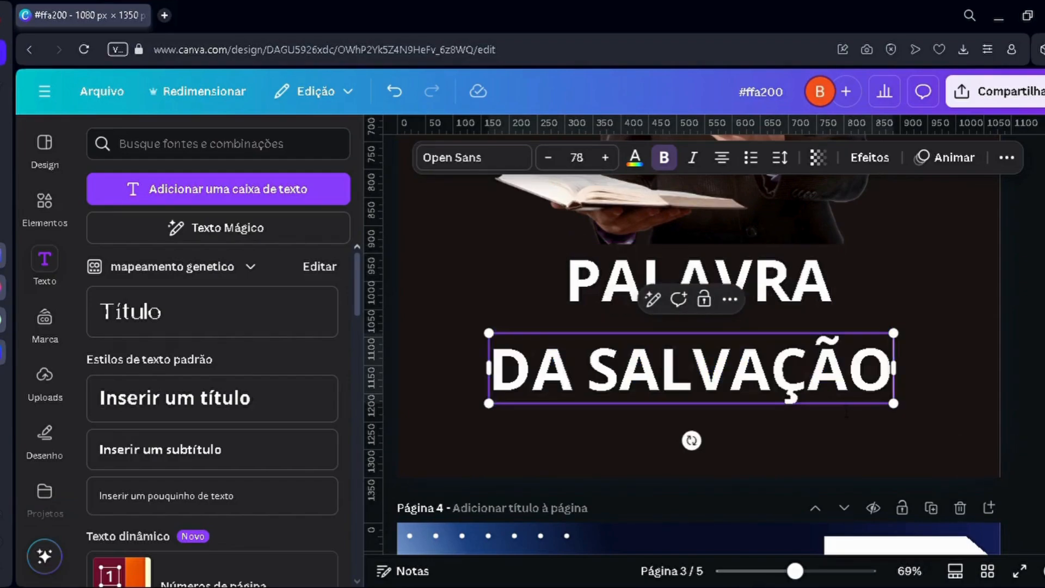
left_click_drag(898, 408, 675, 370)
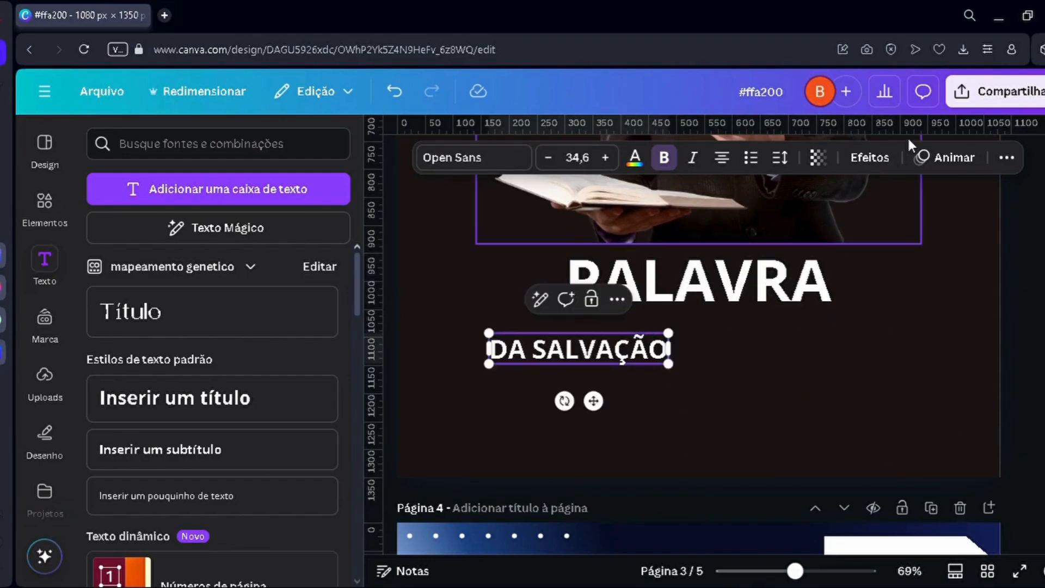
Step: Widen the letter spacing of "DA SALVAÇÃO" and centre the line directly beneath "PALAVRA"
left_click(778, 161)
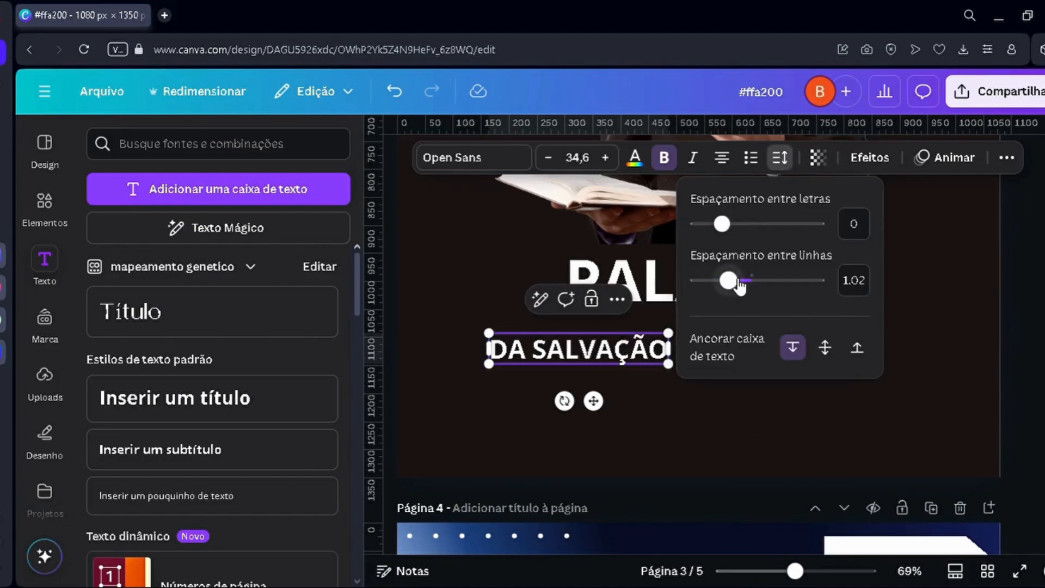
left_click_drag(745, 234, 757, 226)
left_click(709, 438)
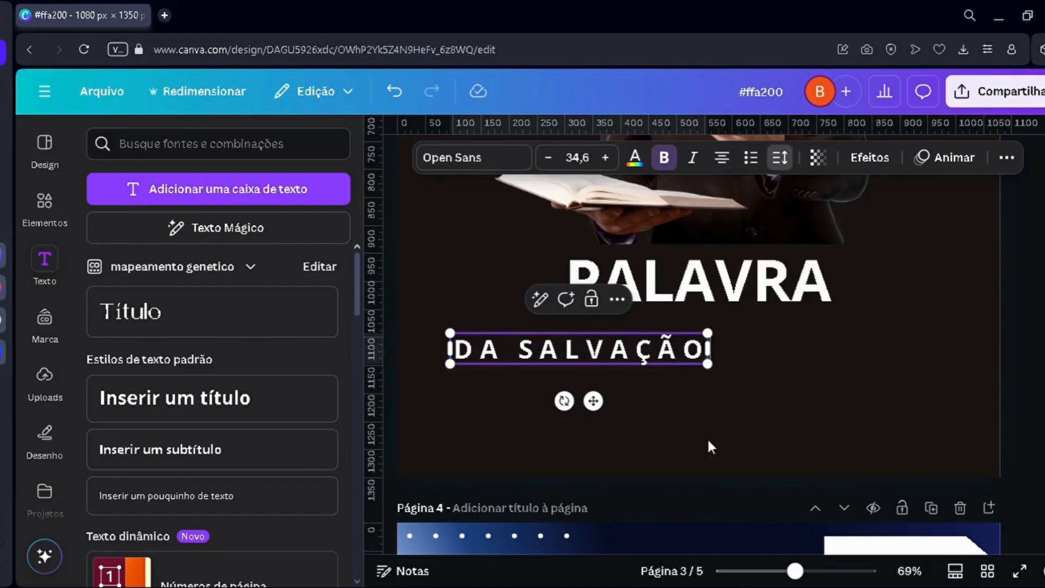
left_click_drag(643, 364, 768, 340)
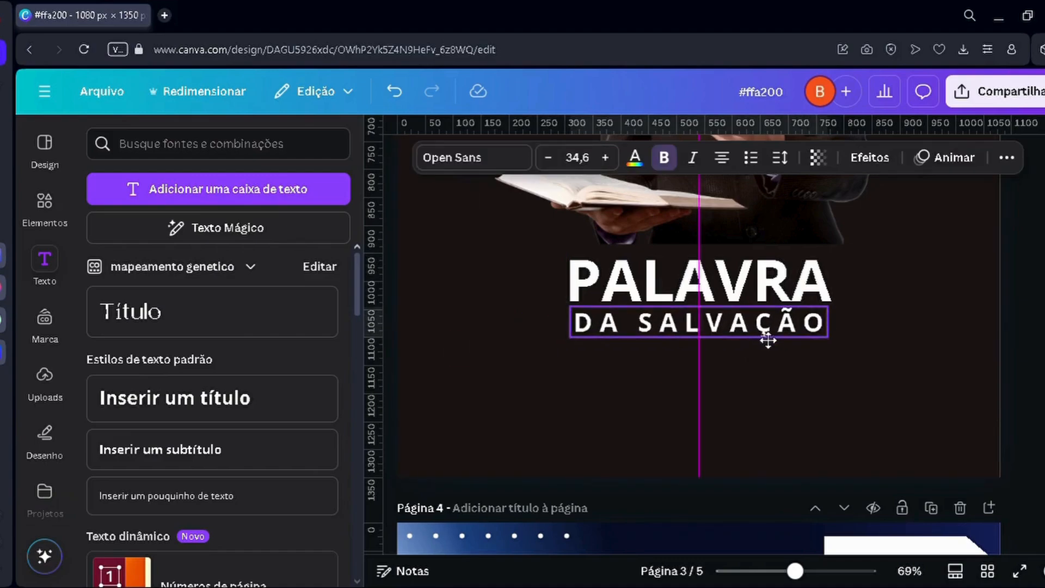
left_click_drag(687, 364, 687, 359)
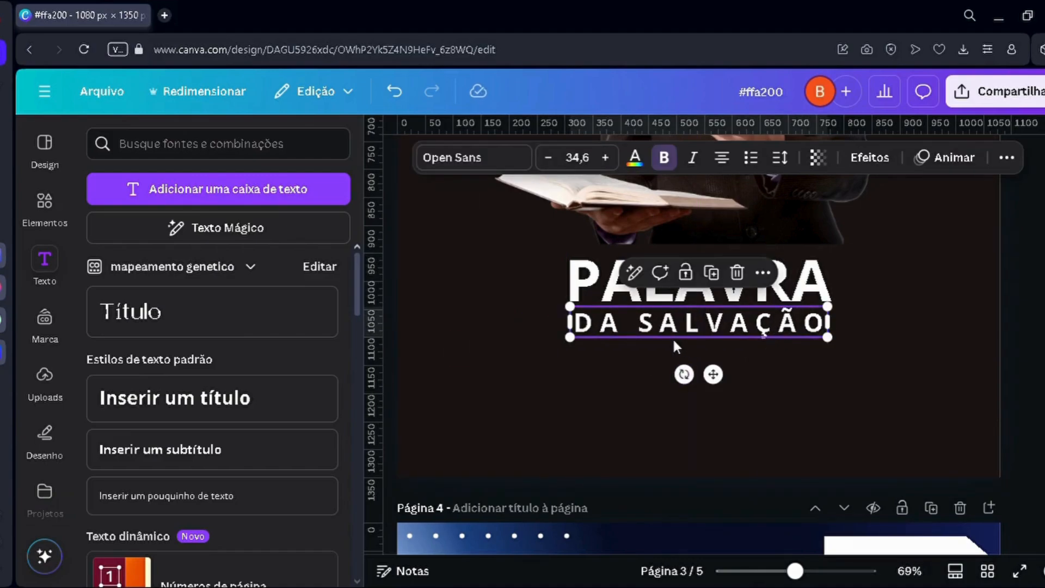
Step: Align "DA SALVAÇÃO" with the left edge of "PALAVRA", then set its letter spacing to 364 and line spacing to 0.89
scroll(670, 338, "up", 4)
left_click(600, 373)
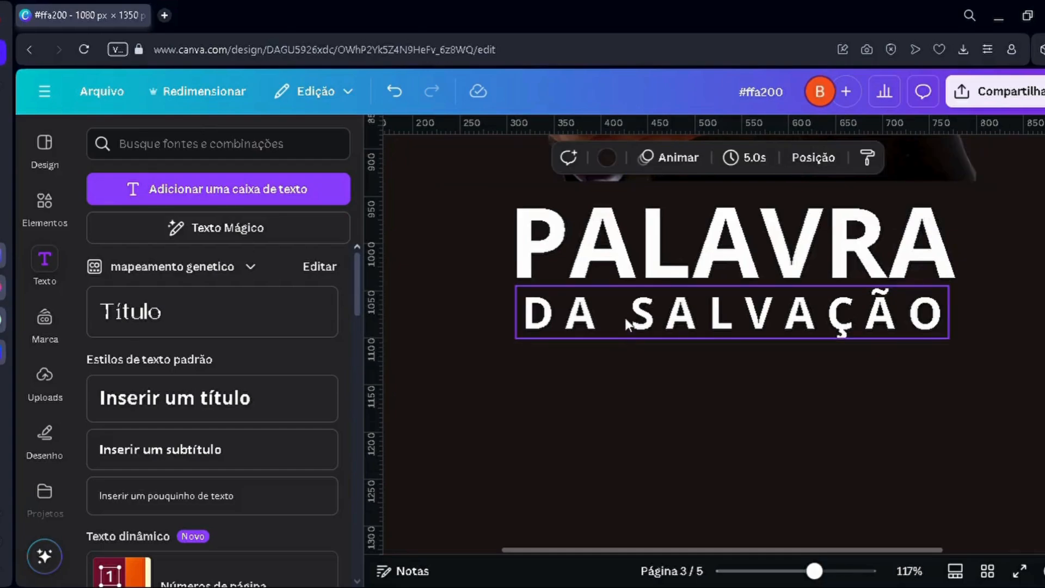
left_click_drag(625, 318, 617, 321)
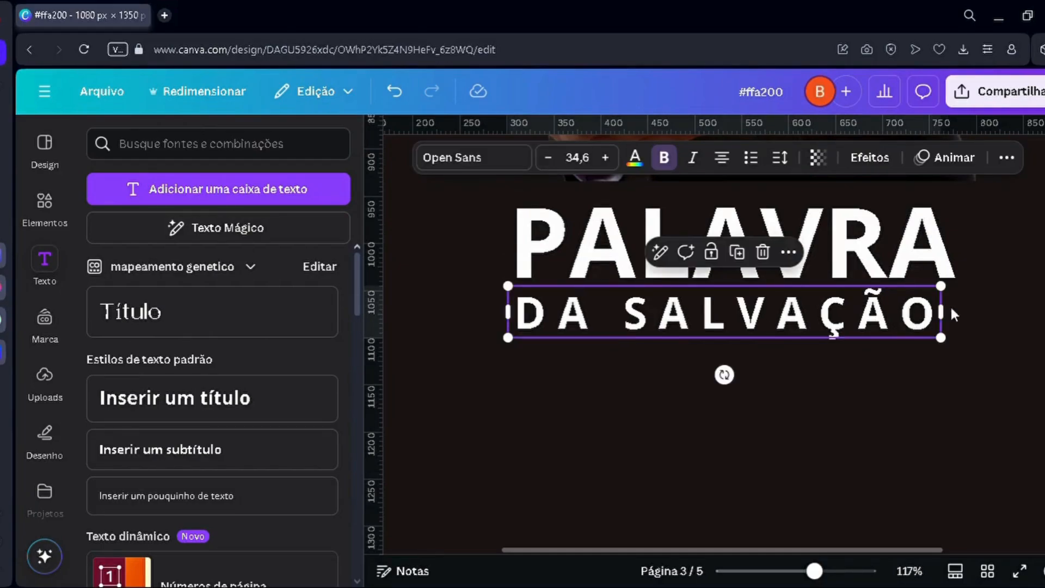
left_click(781, 157)
left_click_drag(728, 281, 724, 281)
left_click_drag(754, 224, 772, 228)
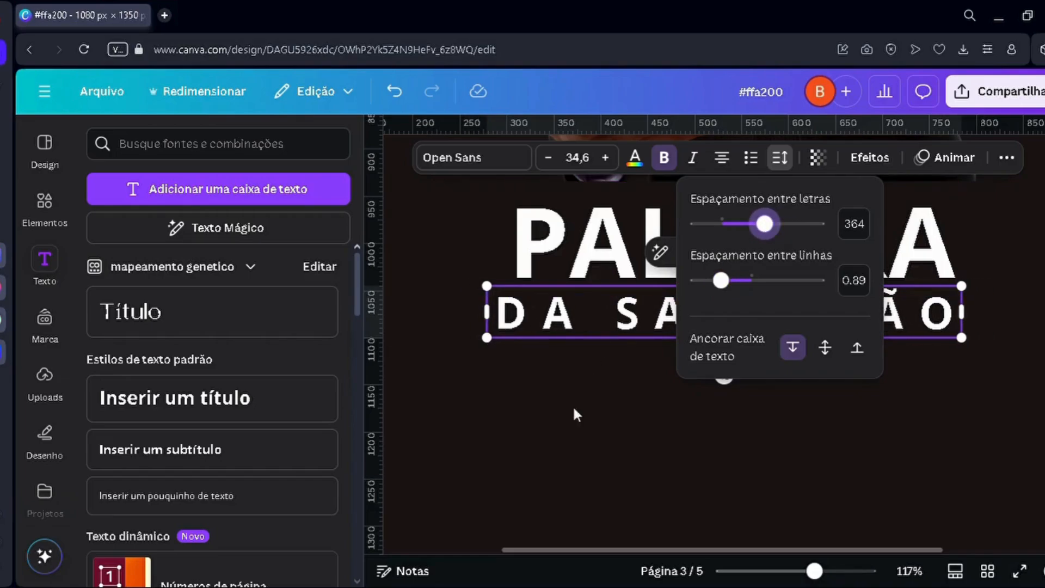
Step: Realign "DA SALVAÇÃO" under the left edge of "PALAVRA" and scale it down slightly to match the heading's width
left_click(563, 439)
left_click(627, 336)
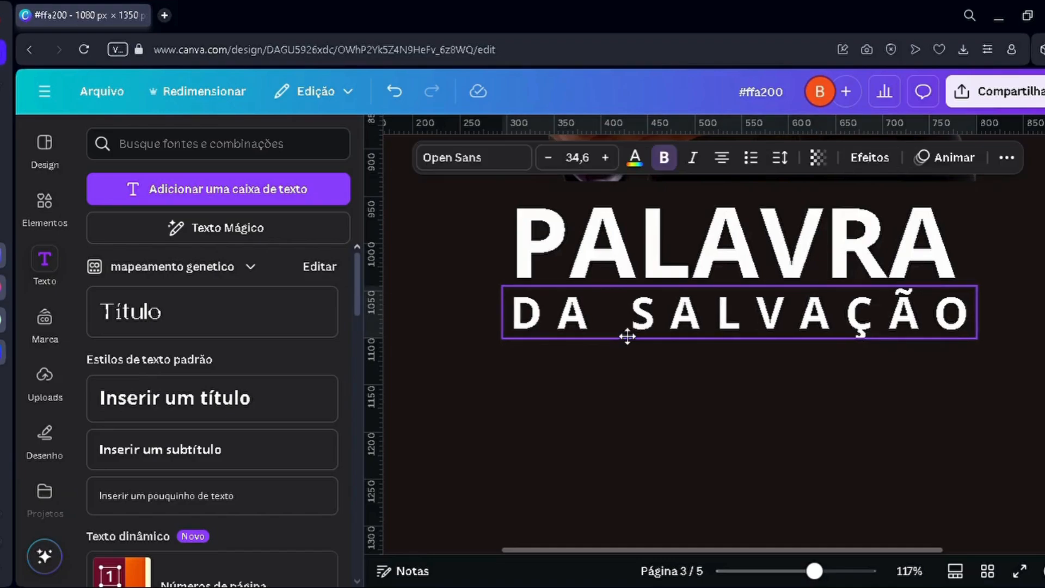
left_click_drag(986, 345, 977, 345)
left_click(938, 430)
scroll(863, 385, "down", 6)
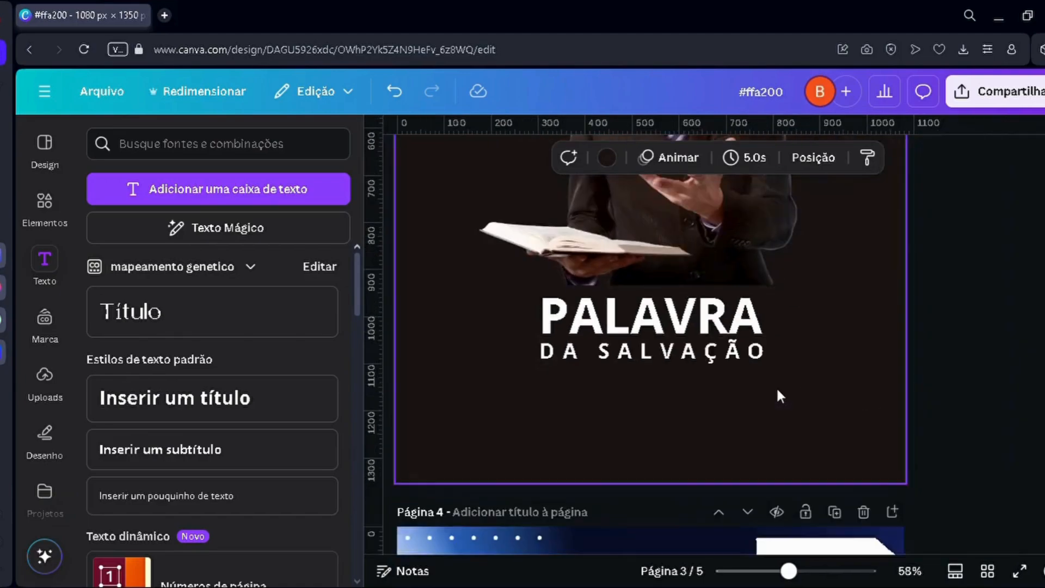
scroll(548, 408, "up", 3)
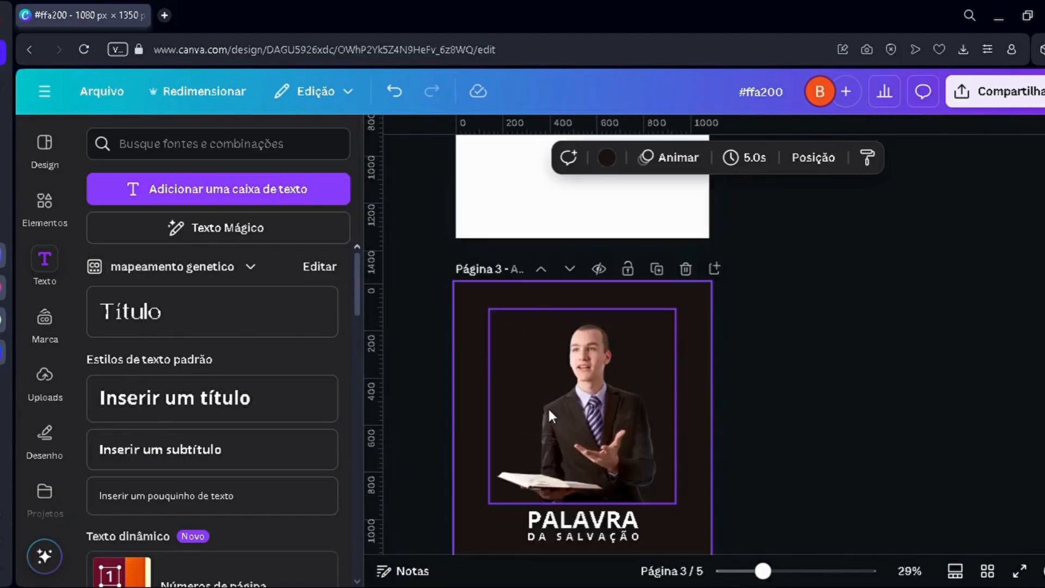
Step: Enlarge "PALAVRA" and "DA SALVAÇÃO" together and centre the two-line heading just below the preacher photo
scroll(548, 408, "down", 3)
scroll(548, 392, "up", 3)
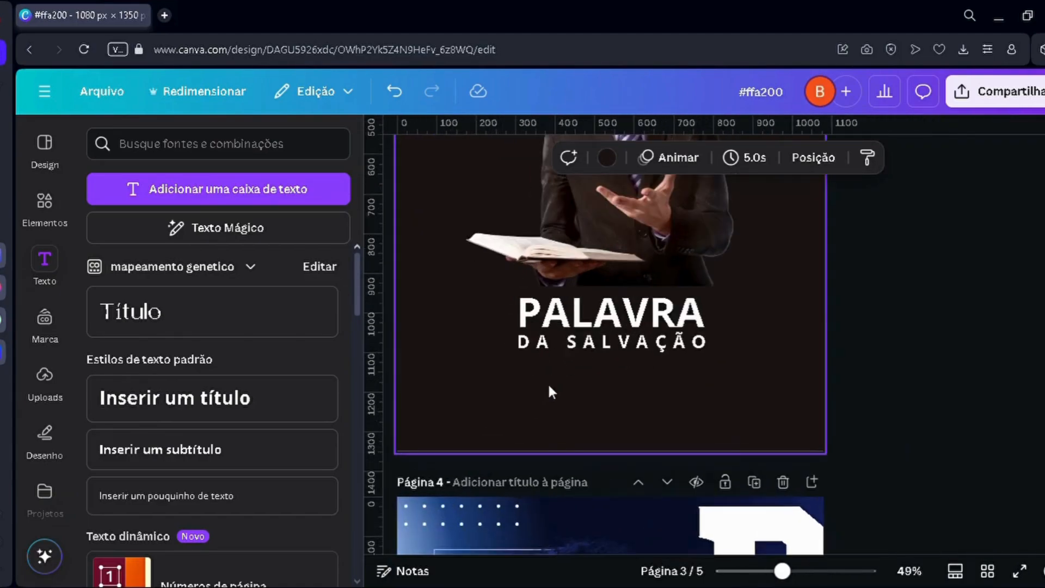
left_click(571, 322)
left_click_drag(512, 285, 452, 264)
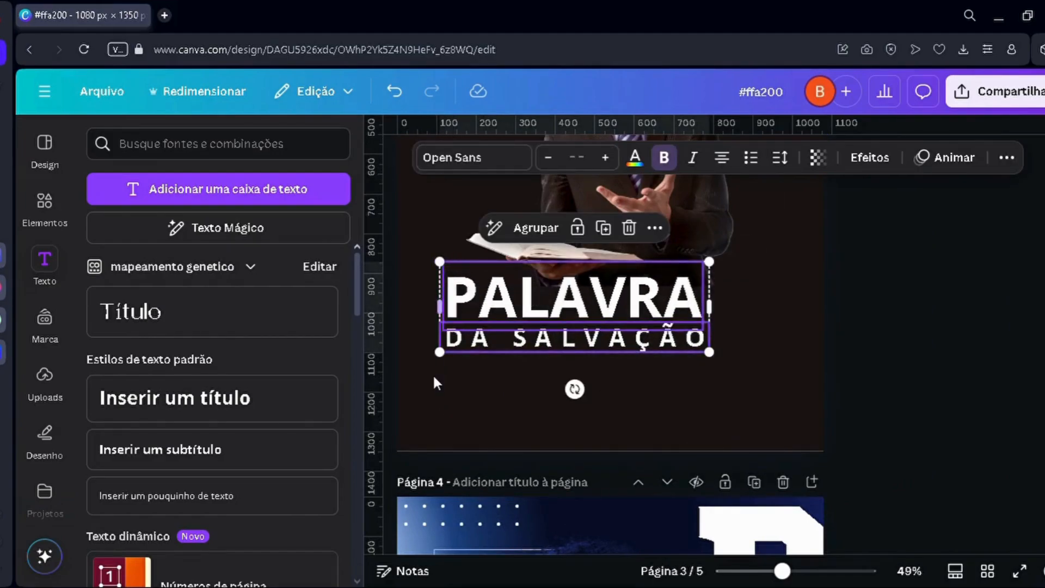
left_click(434, 381)
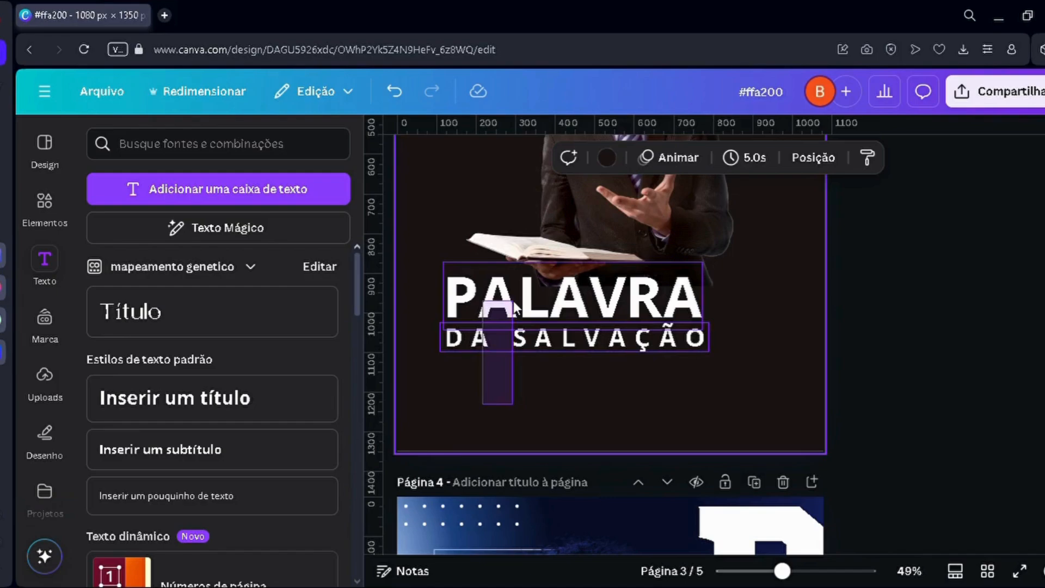
left_click_drag(517, 310, 556, 328)
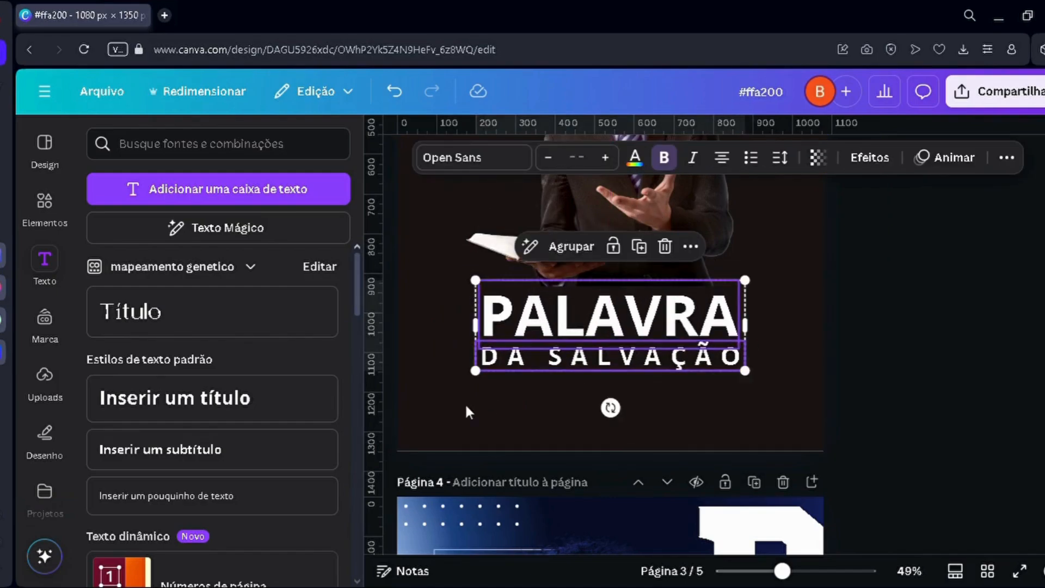
left_click(467, 413)
Step: Nudge the preacher photo slightly to the left so it sits centred above the heading
scroll(467, 414, "up", 3)
left_click(650, 367)
left_click_drag(649, 366, 649, 367)
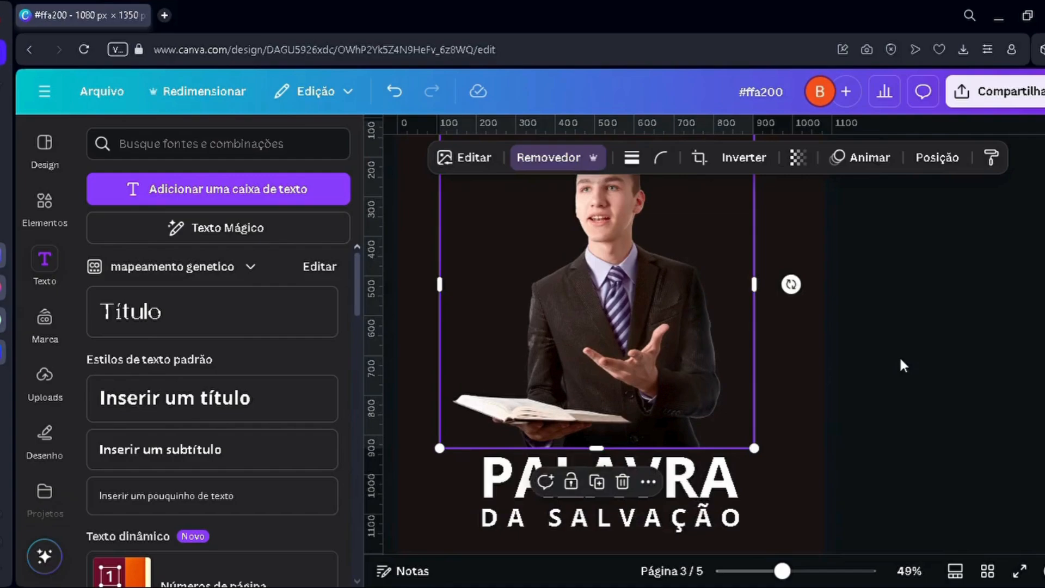
left_click(902, 364)
left_click_drag(782, 570, 771, 569)
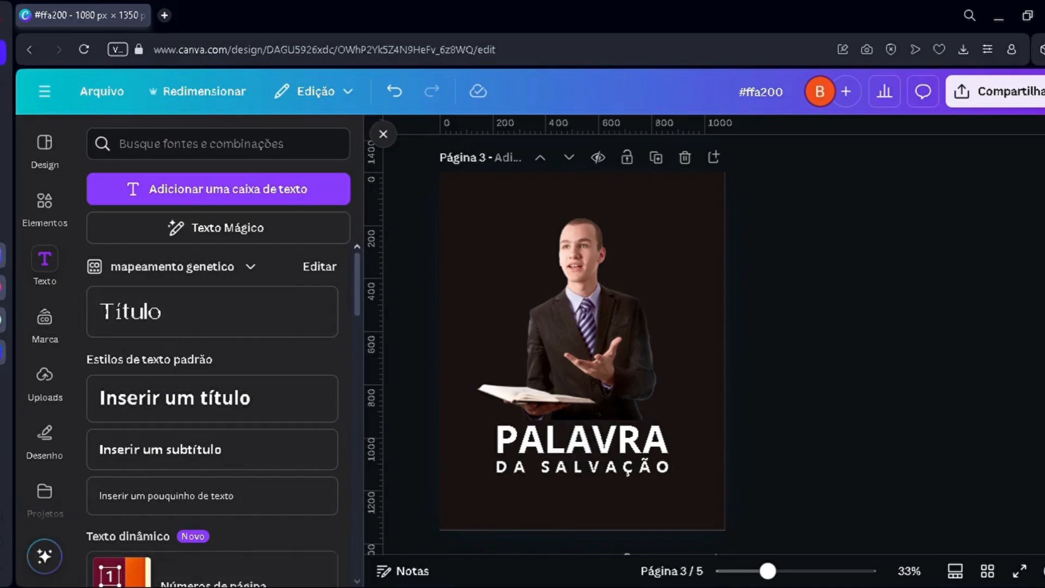
Step: Clear the element search, add a square shape over the preacher and fill it with the background's dark brown
left_click(31, 206)
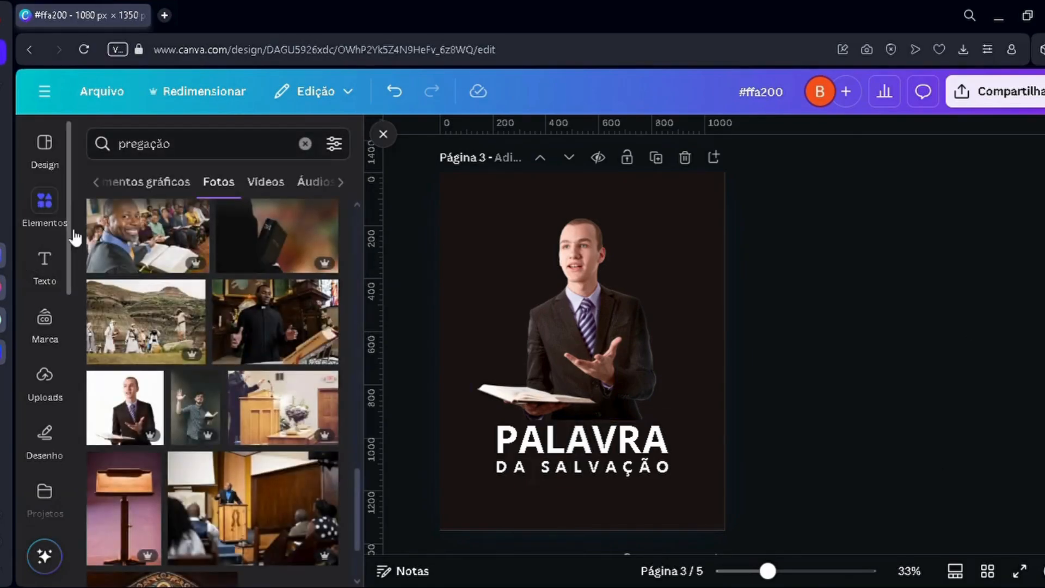
left_click(247, 151)
key("BackSpace")
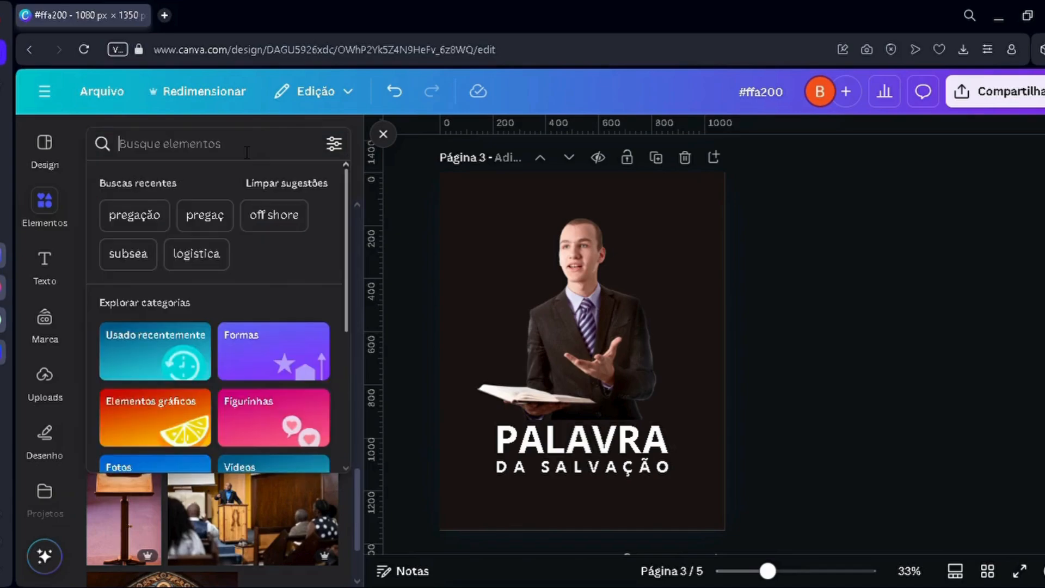
key("Return")
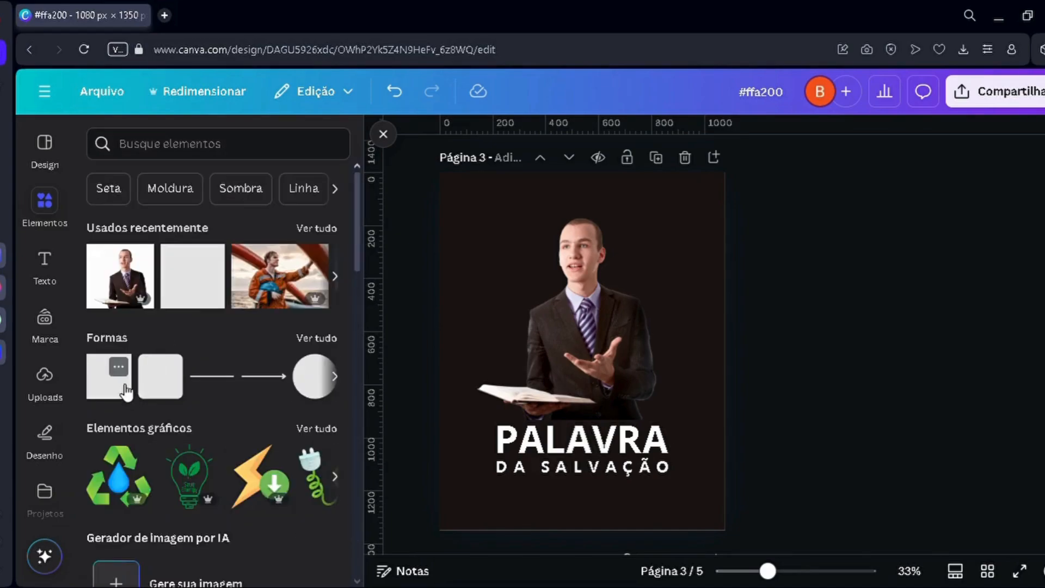
left_click(125, 391)
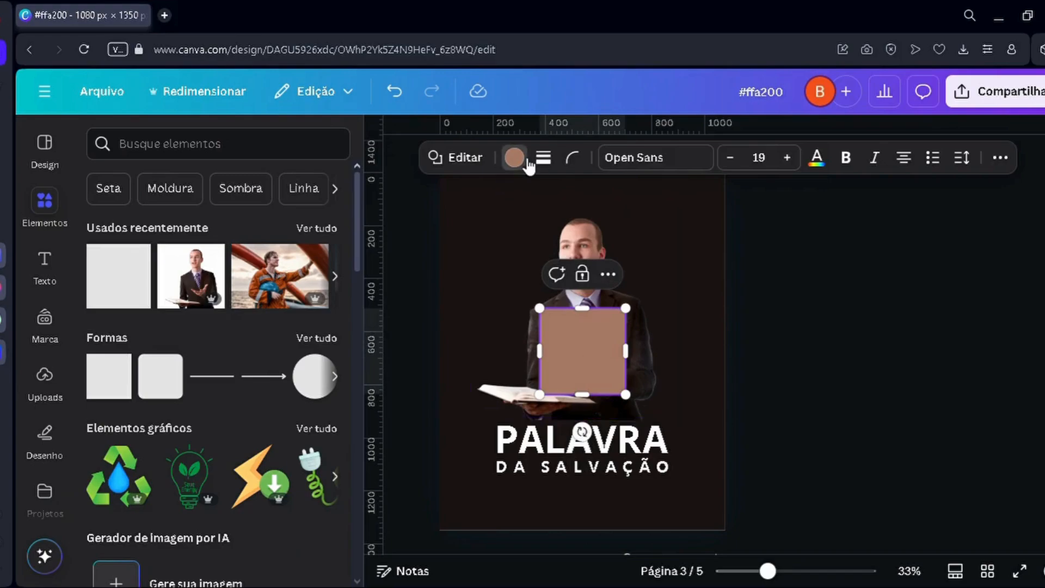
left_click(528, 166)
left_click(234, 278)
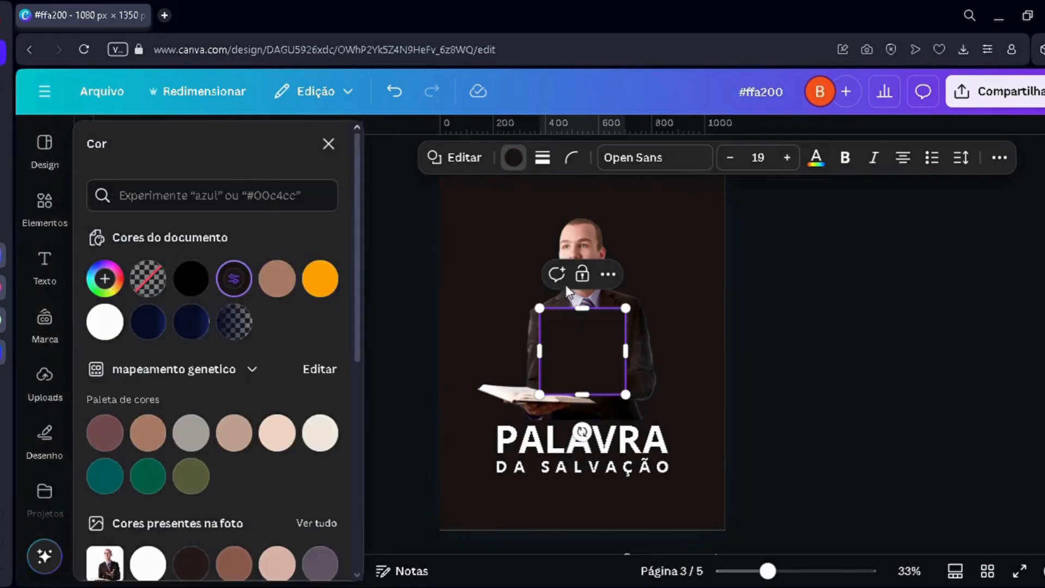
Step: Change the square's fill to a linear gradient from #1B1514 to the same #1B1514 at 0% opacity
left_click(108, 293)
key("ctrl+c")
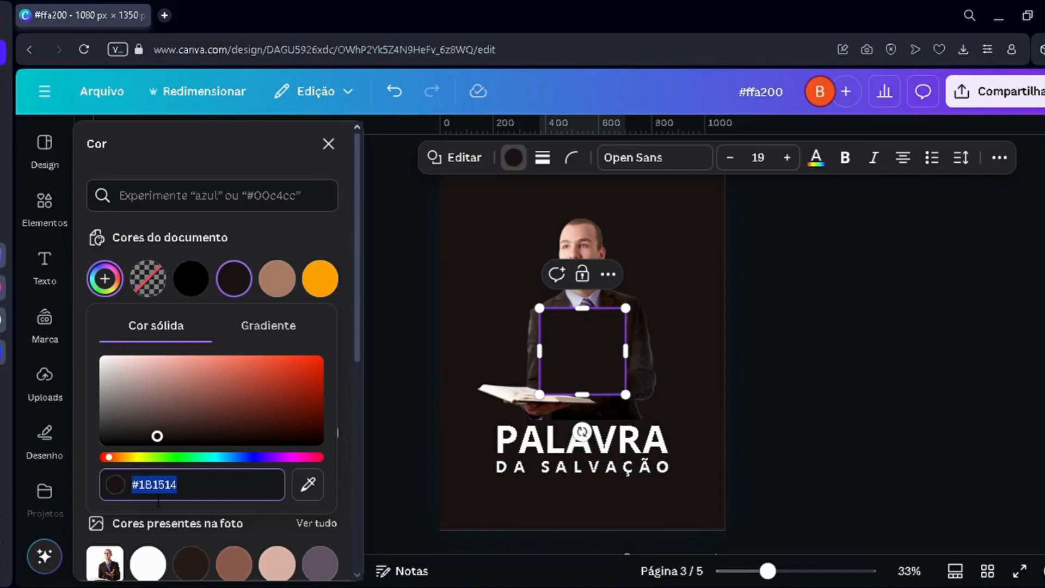
left_click(288, 327)
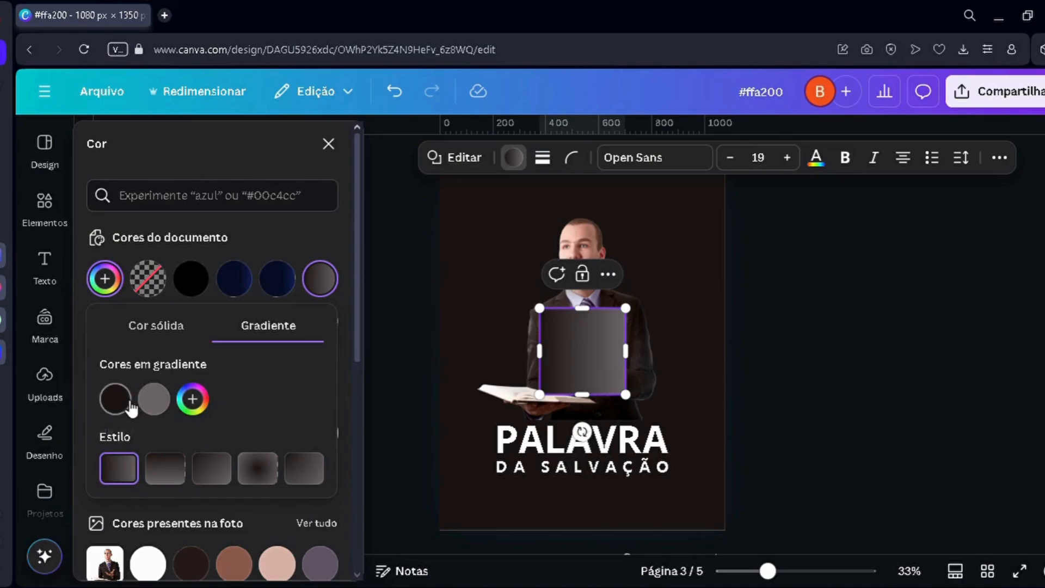
left_click(154, 412)
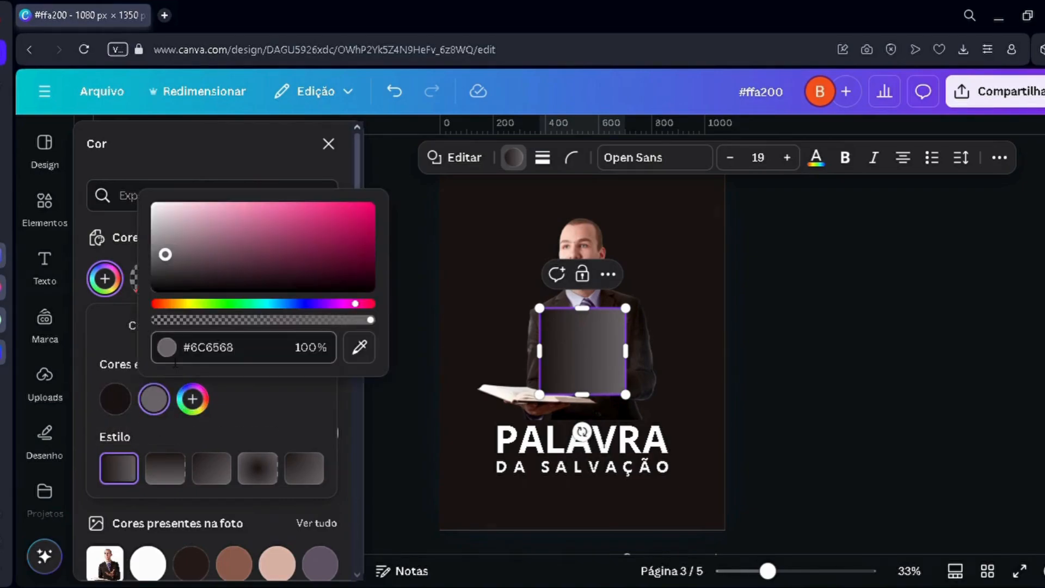
left_click(196, 357)
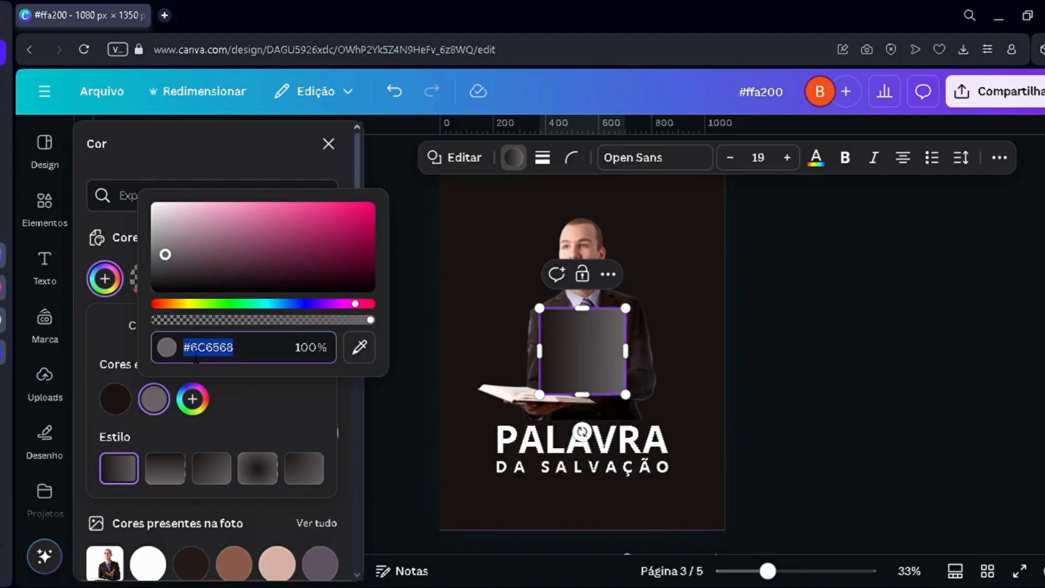
key("ctrl+v")
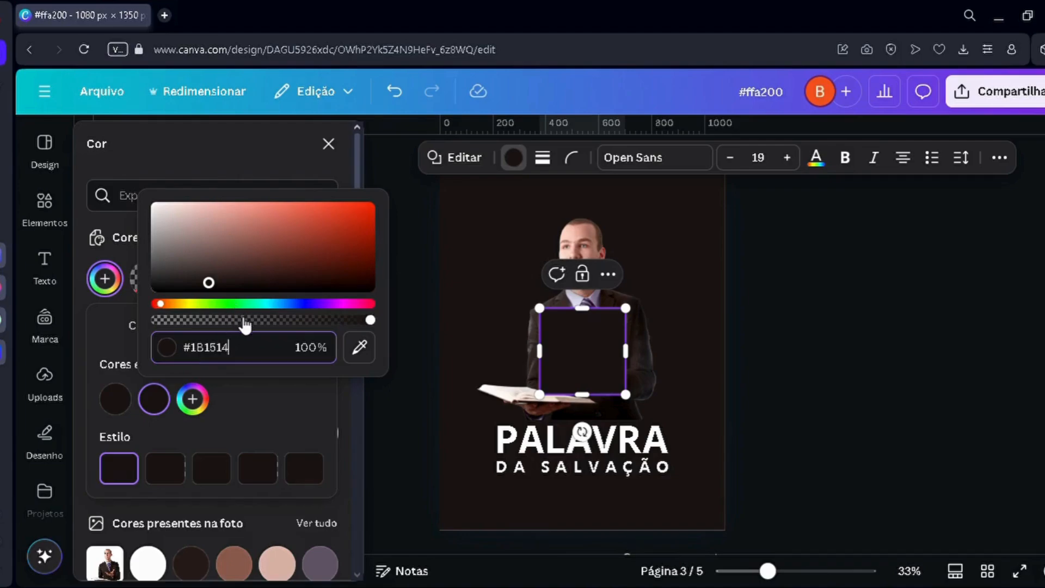
left_click_drag(205, 325, 125, 325)
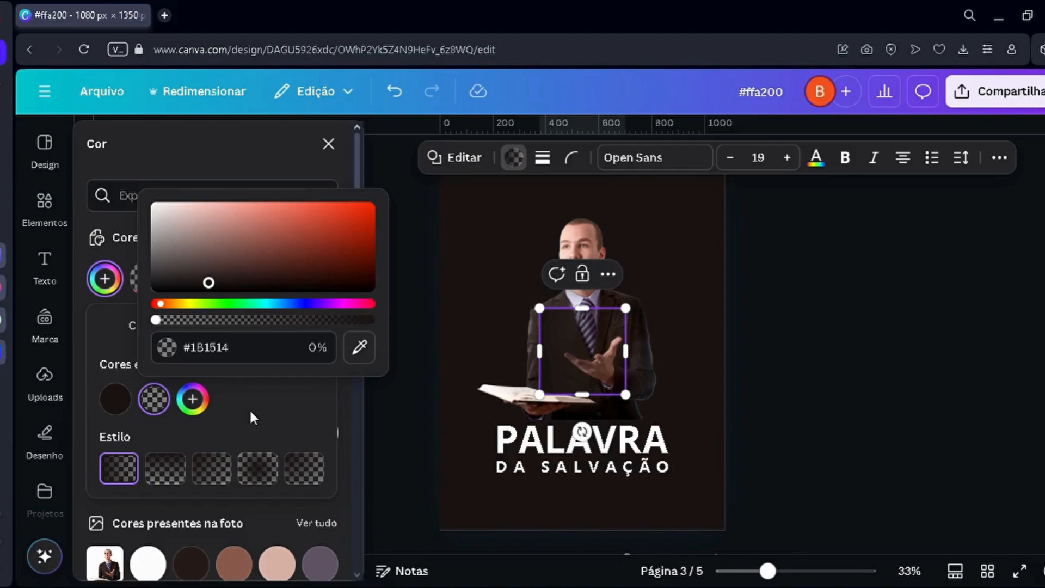
Step: Try the red #B23E2B on the gradient's transparent stop, then restore it to #1B1514
left_click(322, 231)
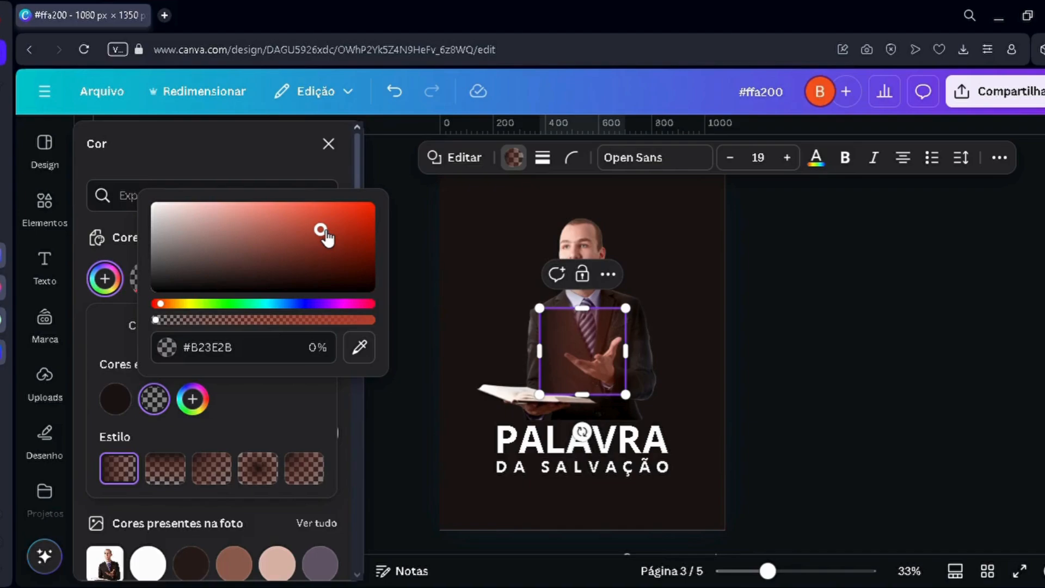
left_click(231, 361)
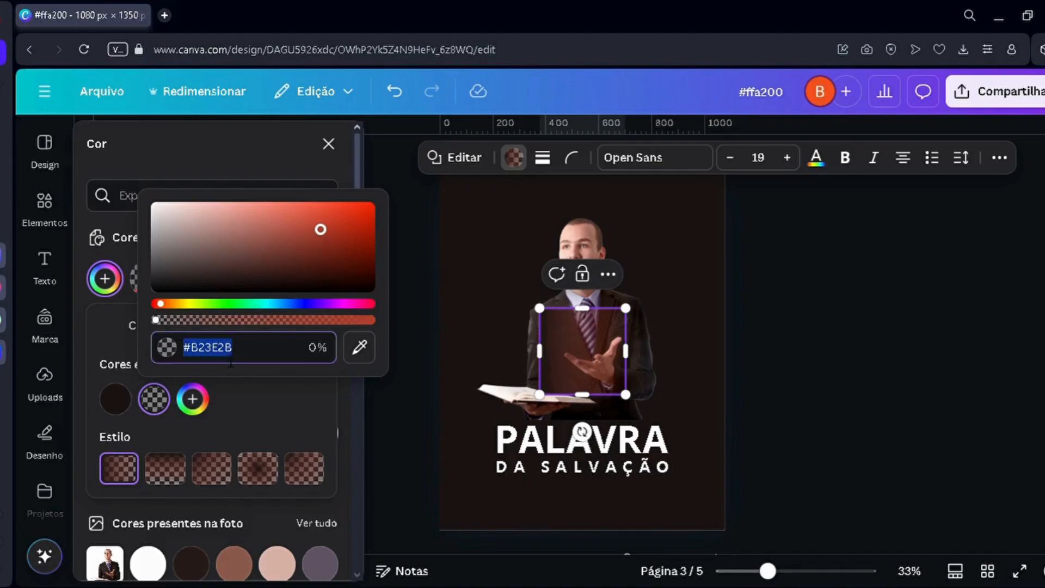
key("ctrl+v")
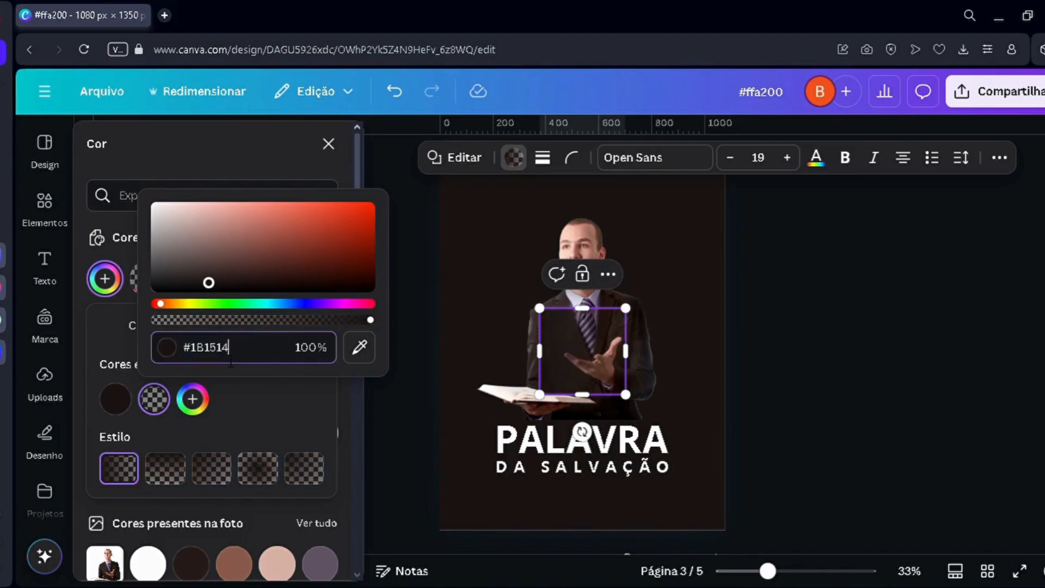
left_click(445, 399)
Step: Rotate the gradient square a quarter turn so its dark side faces down, and stretch it across the page over the photo's lower part
left_click(572, 354)
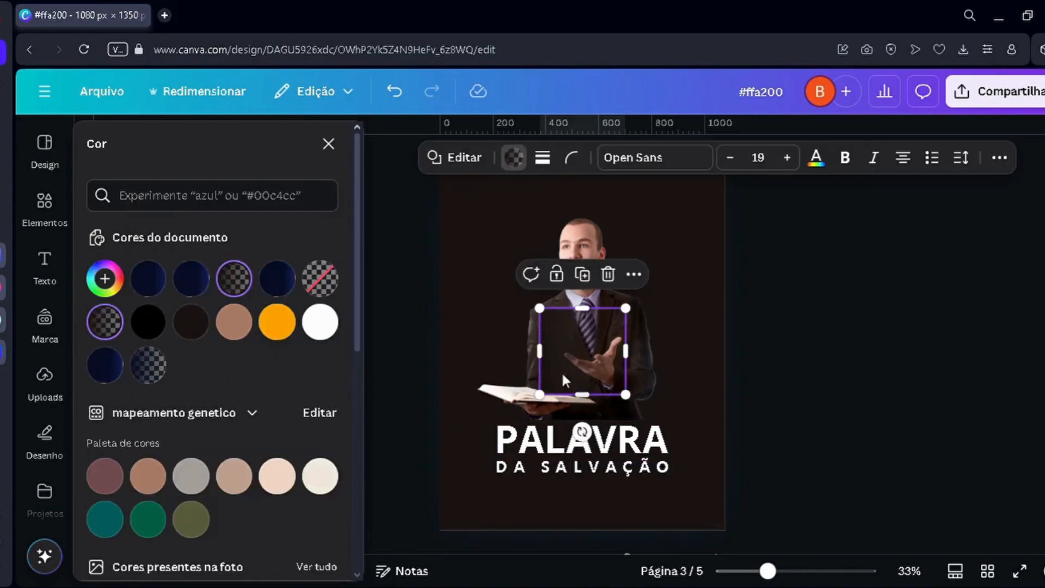
left_click_drag(582, 432, 661, 370)
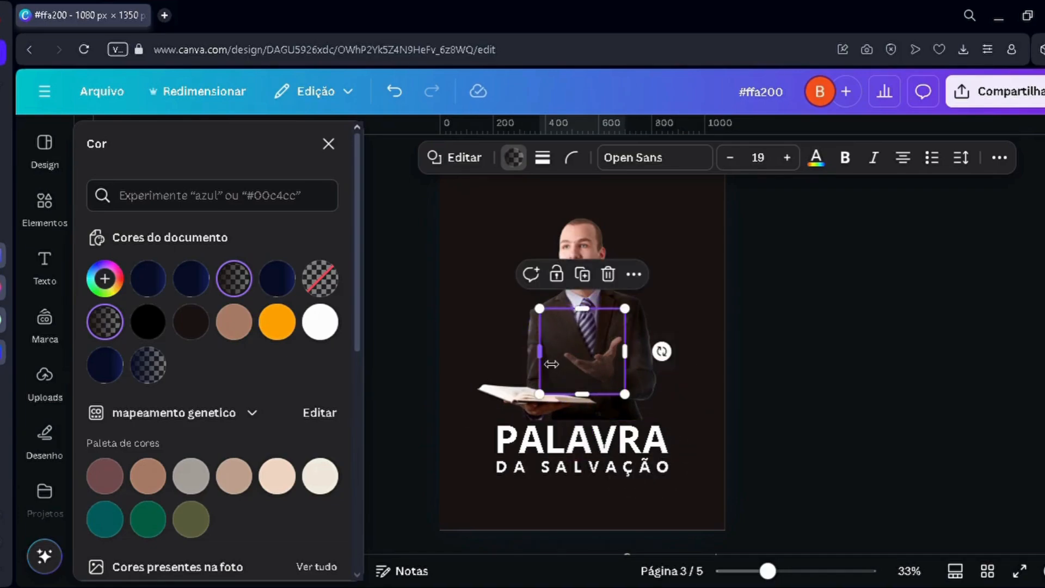
left_click_drag(578, 368, 485, 396)
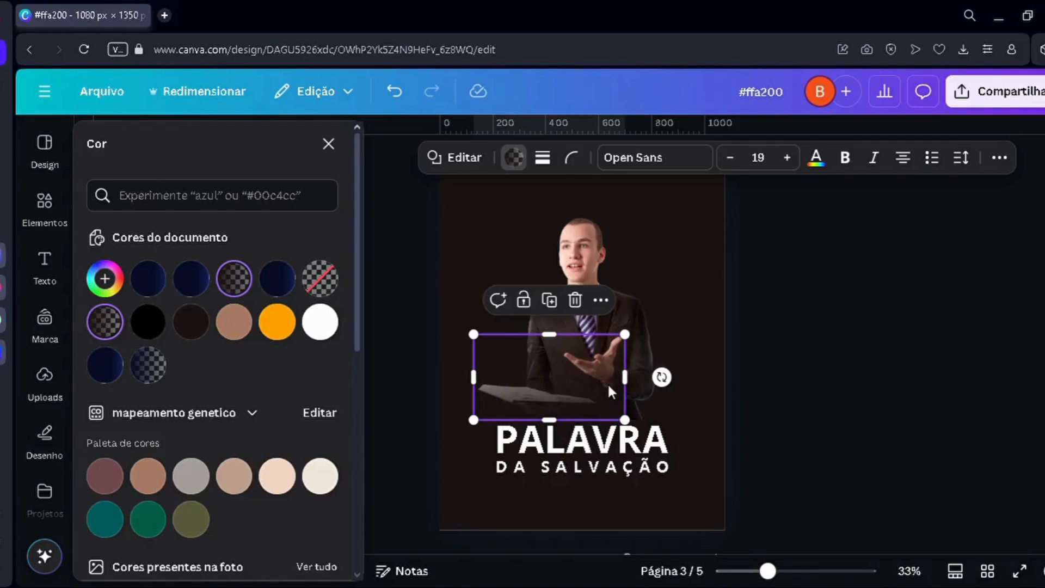
left_click_drag(625, 381, 740, 398)
left_click_drag(481, 392, 435, 393)
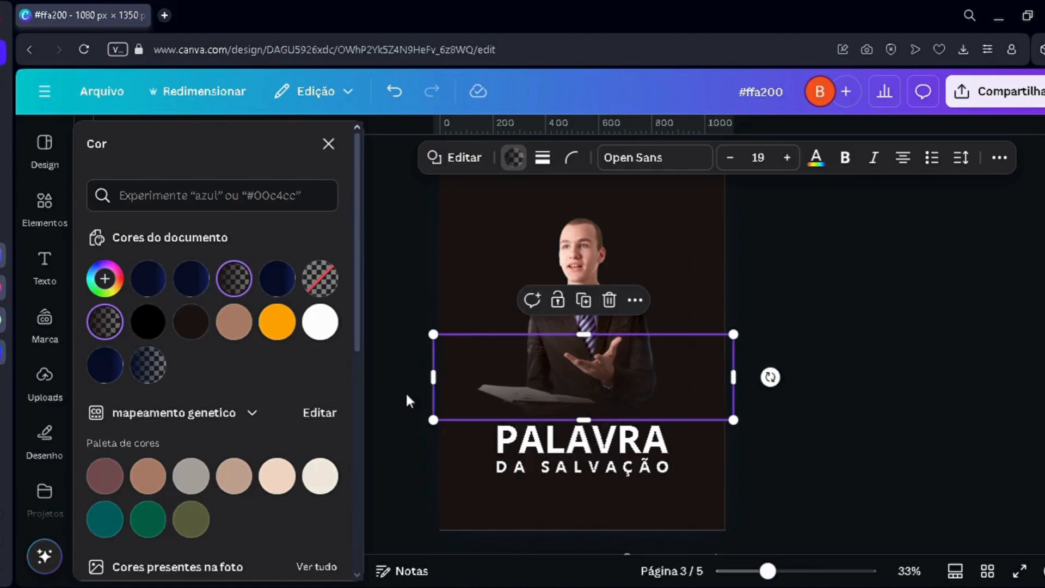
left_click(407, 397)
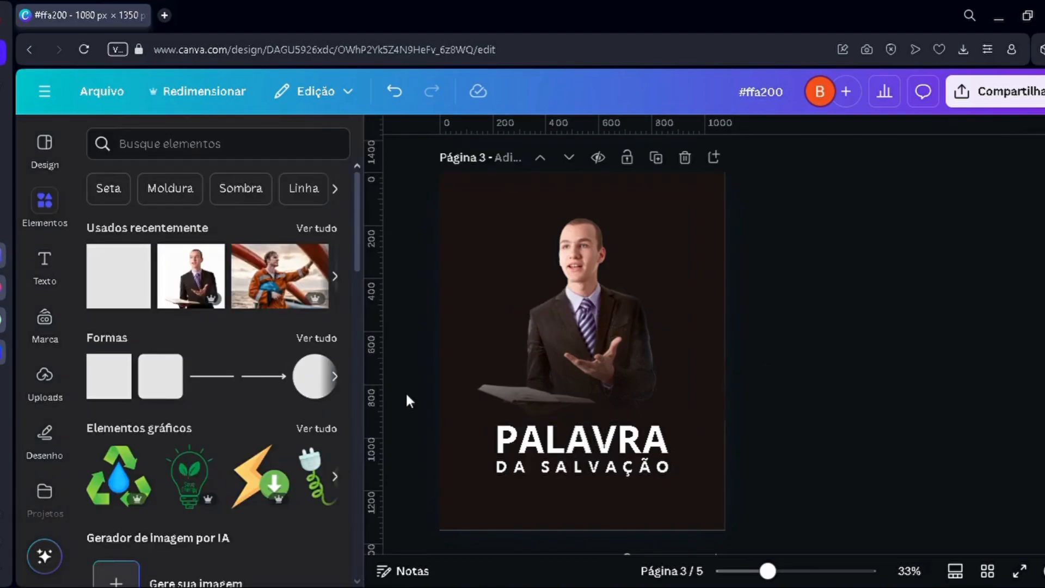
Step: Duplicate the gradient band and lay the copy over the first one to strengthen the fade at the photo's base
scroll(539, 406, "up", 3)
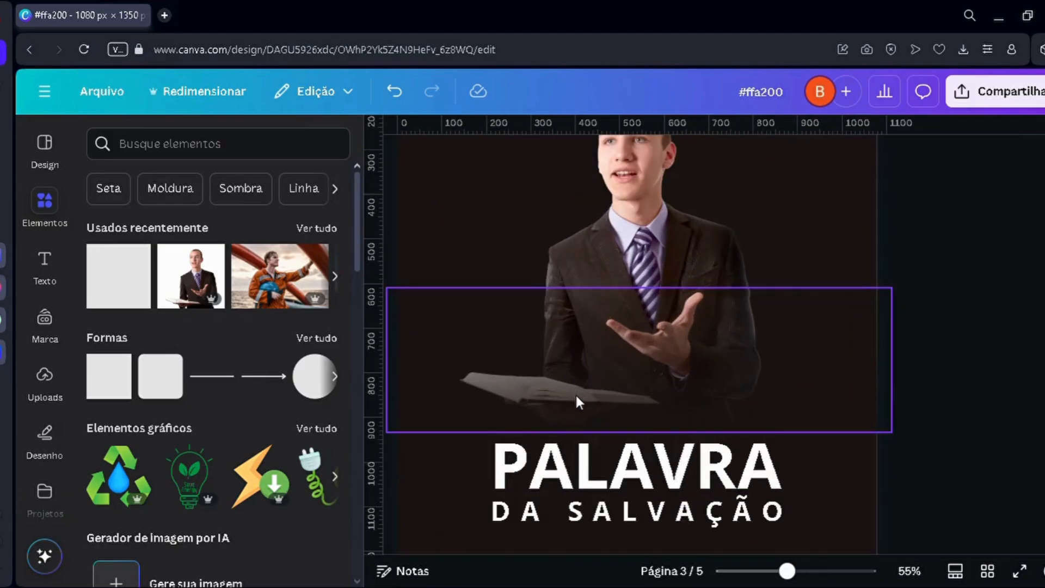
scroll(604, 375, "up", 3)
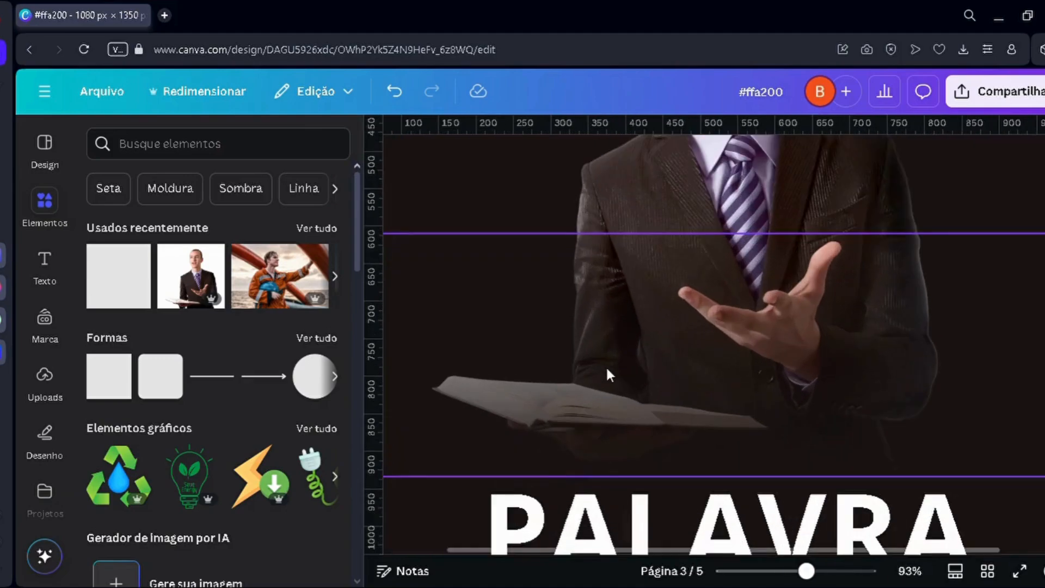
scroll(608, 368, "down", 5)
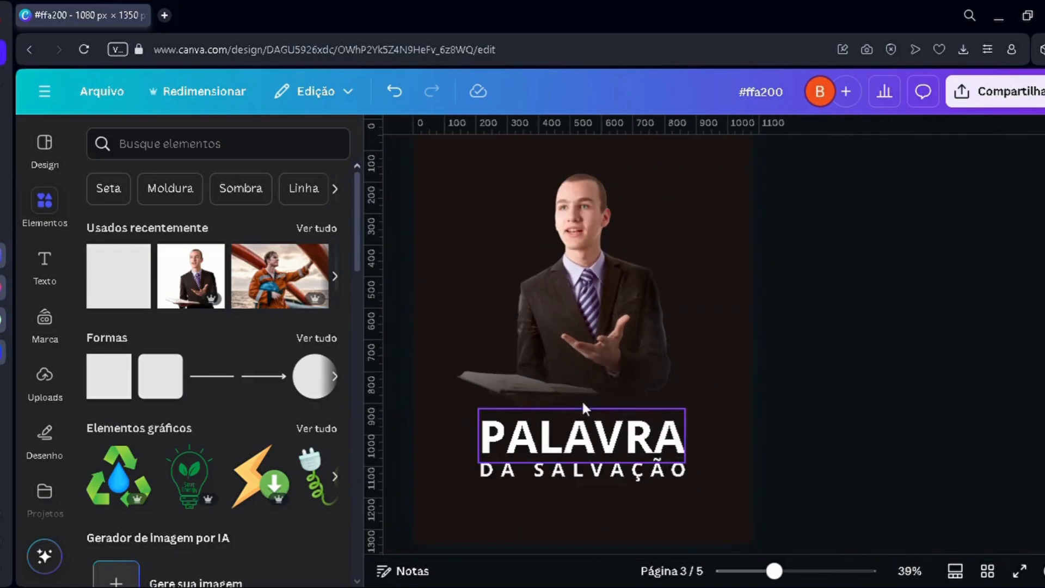
left_click(575, 386)
key("ctrl+d")
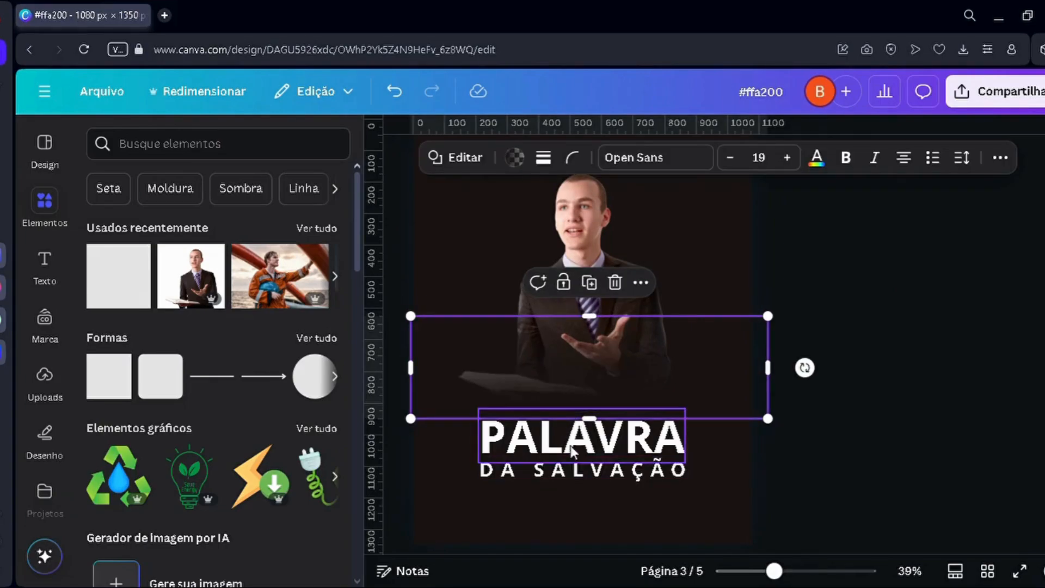
scroll(571, 446, "up", 3)
mouse_move(562, 367)
left_mouse_down()
mouse_move(569, 352)
mouse_move(554, 353)
left_mouse_up()
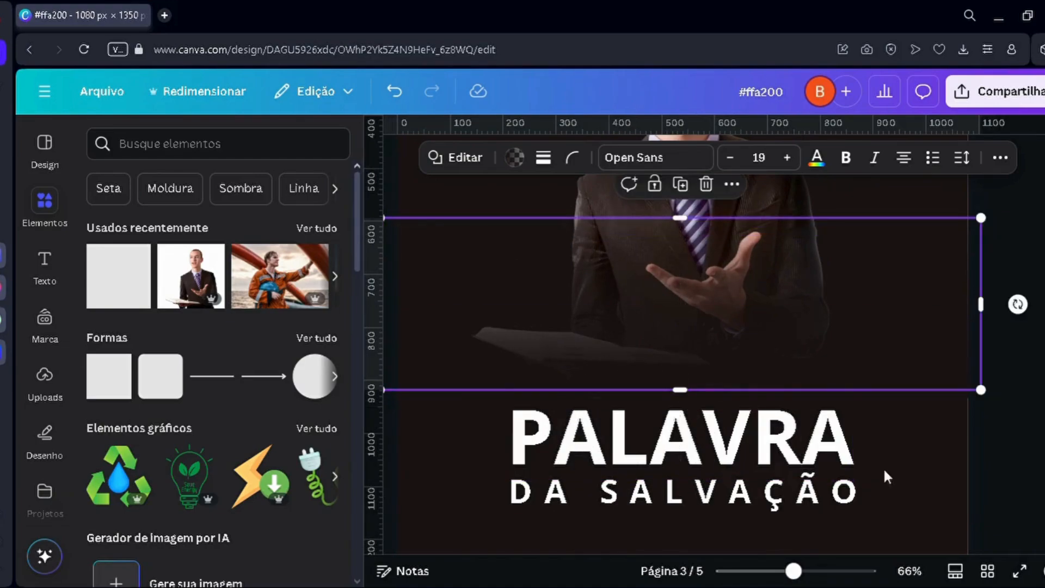
left_click(900, 470)
scroll(887, 454, "down", 4)
left_click(798, 475)
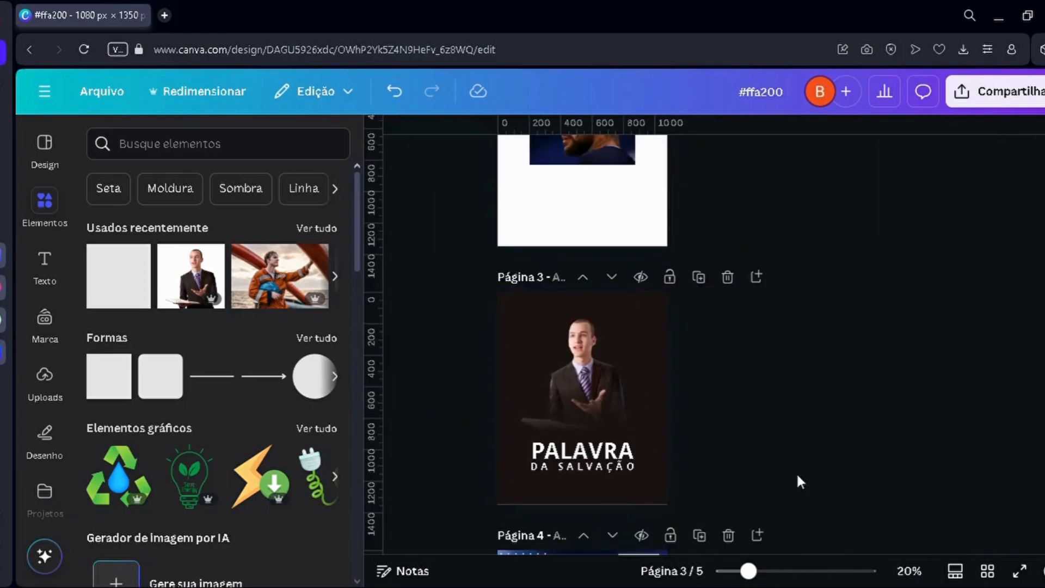
Step: Enlarge the preacher photo above the title on page 3
scroll(792, 474, "up", 3)
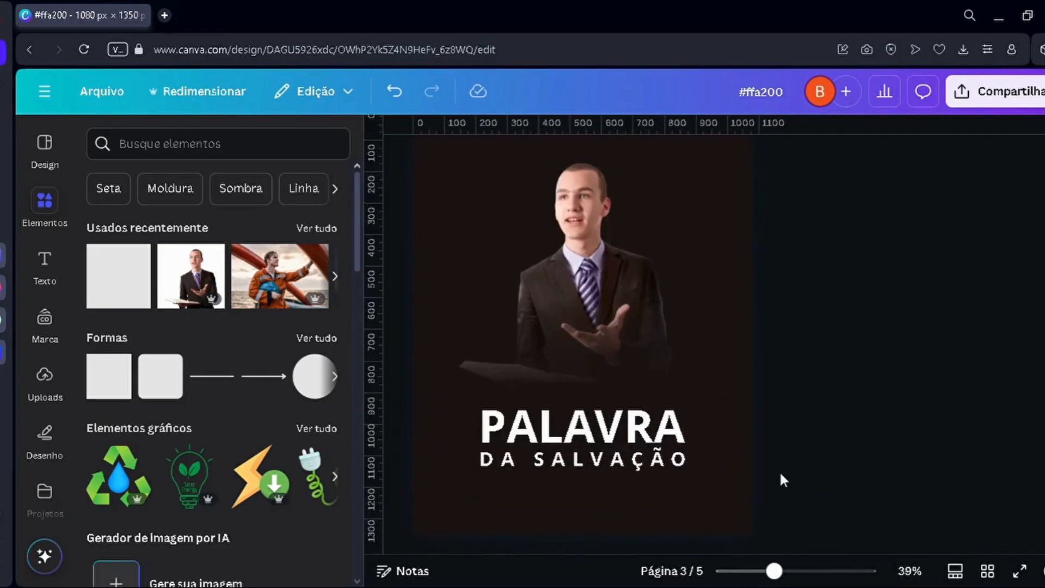
scroll(619, 387, "up", 2)
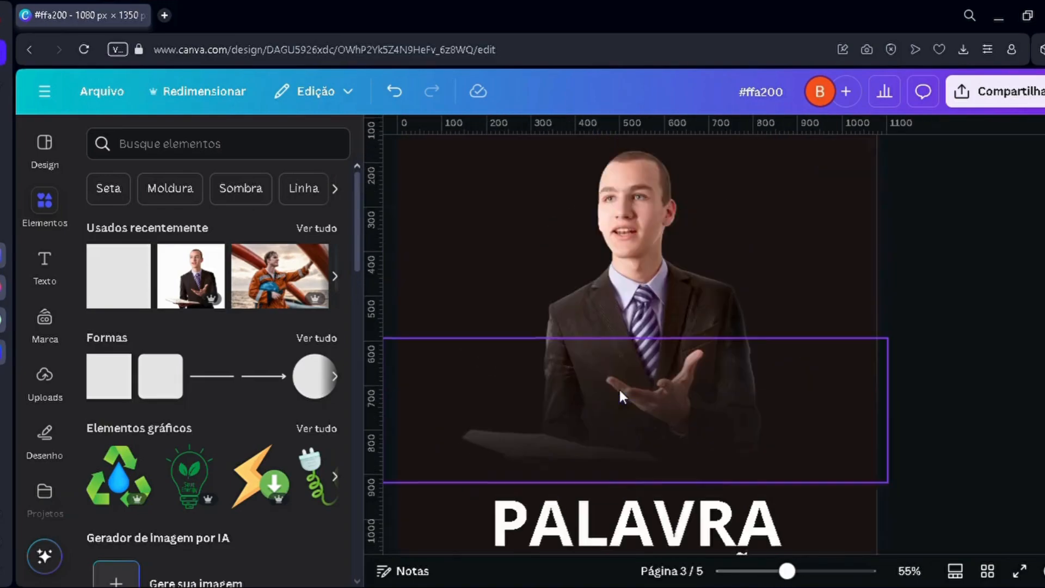
left_click(612, 397)
left_click_drag(451, 209, 349, 139)
scroll(690, 309, "down", 1)
scroll(578, 228, "down", 1)
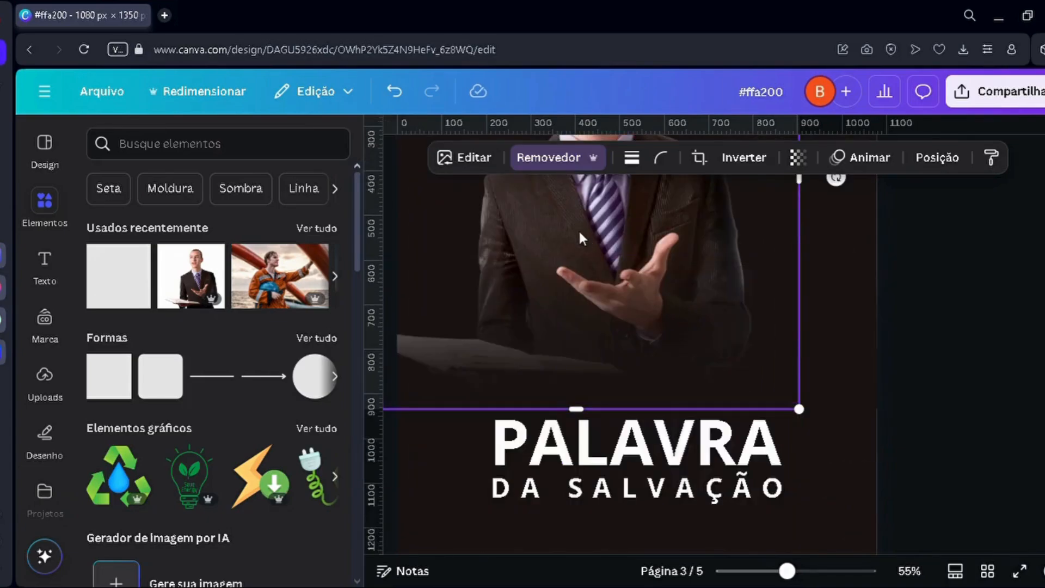
Step: Reposition the enlarged photo so the preacher is centred above the title, and crop the photo's base to end just above PALAVRA
scroll(578, 228, "up", 1)
left_click_drag(567, 265, 592, 321)
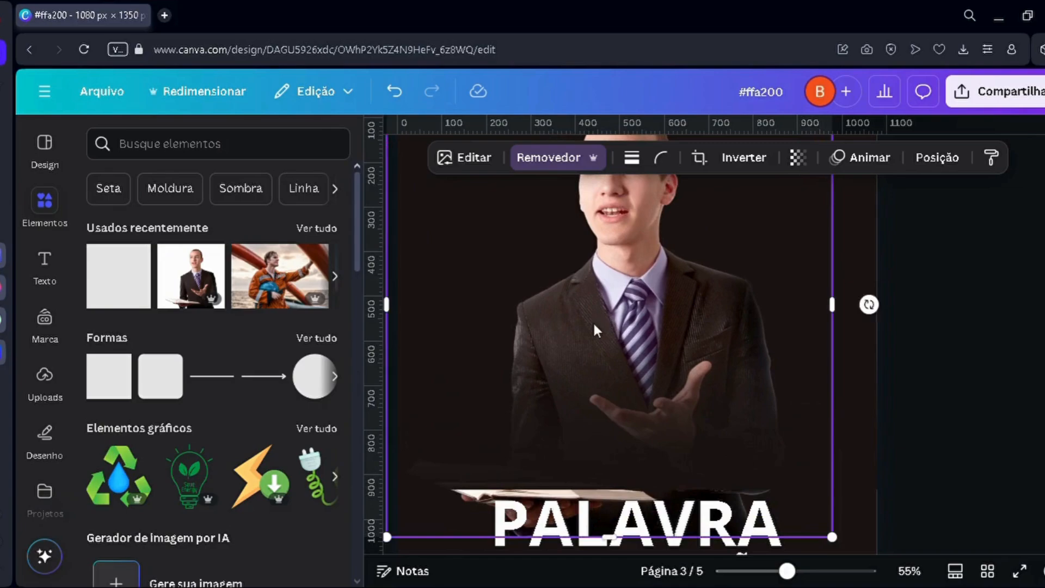
scroll(560, 371, "down", 1)
left_click_drag(478, 469, 483, 421)
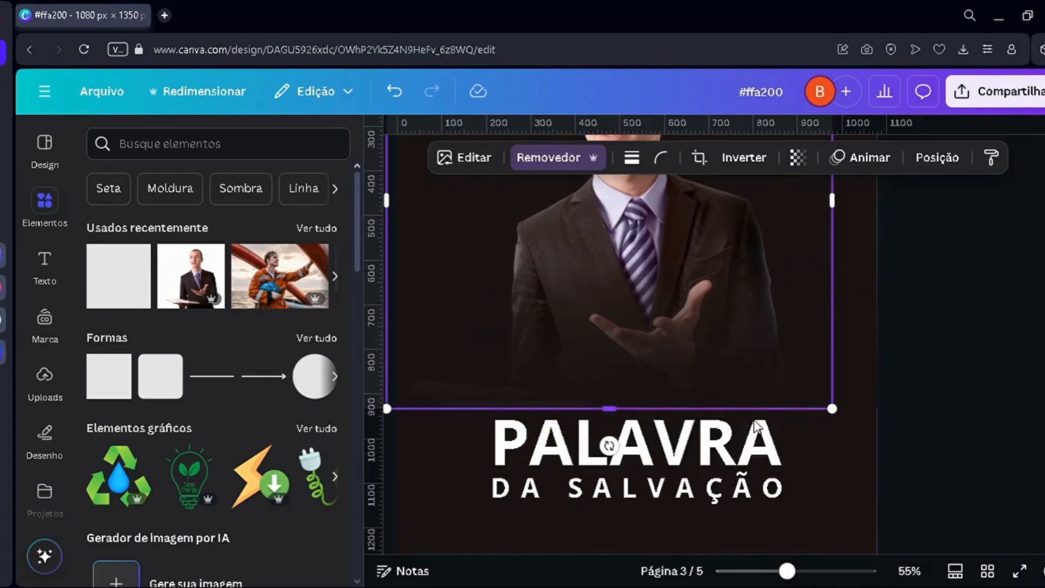
left_click(942, 438)
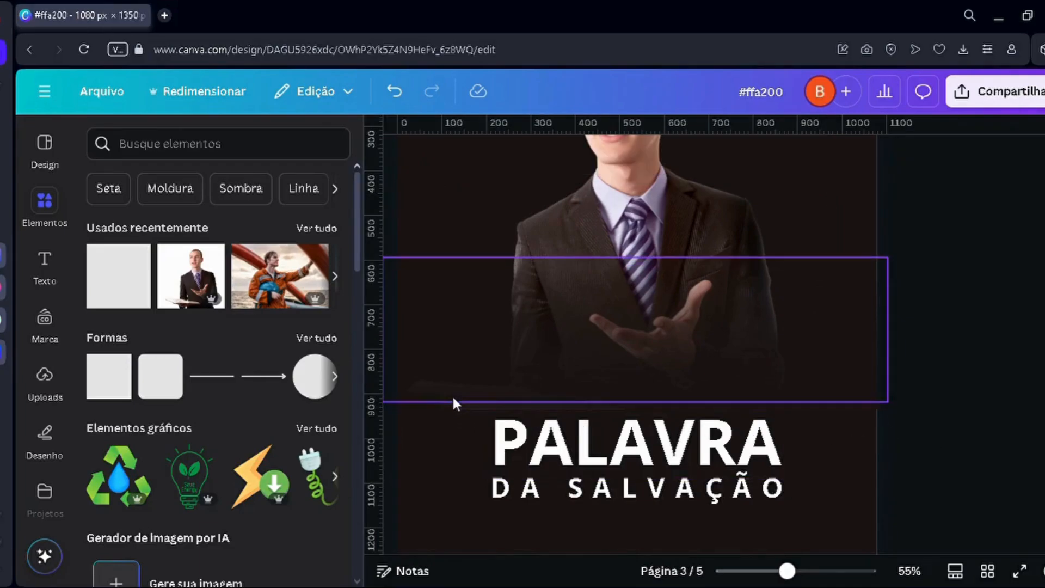
Step: Shift the gradient bands slightly down so the fade covers the photo's cropped bottom edge
left_click(471, 407)
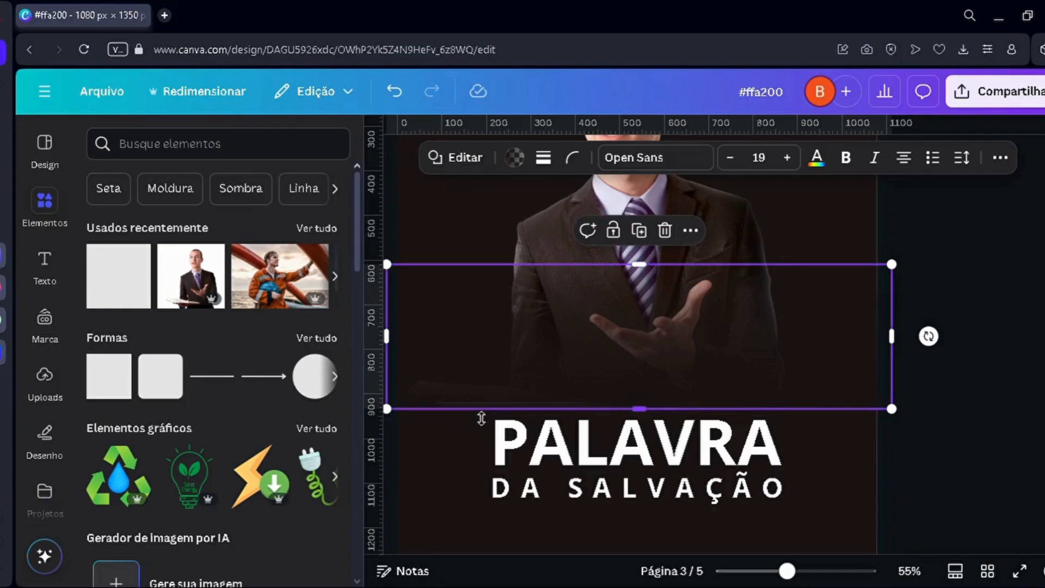
mouse_move(481, 415)
left_mouse_down()
mouse_move(481, 428)
mouse_move(482, 412)
left_mouse_up()
left_click(459, 436)
scroll(499, 416, "down", 3)
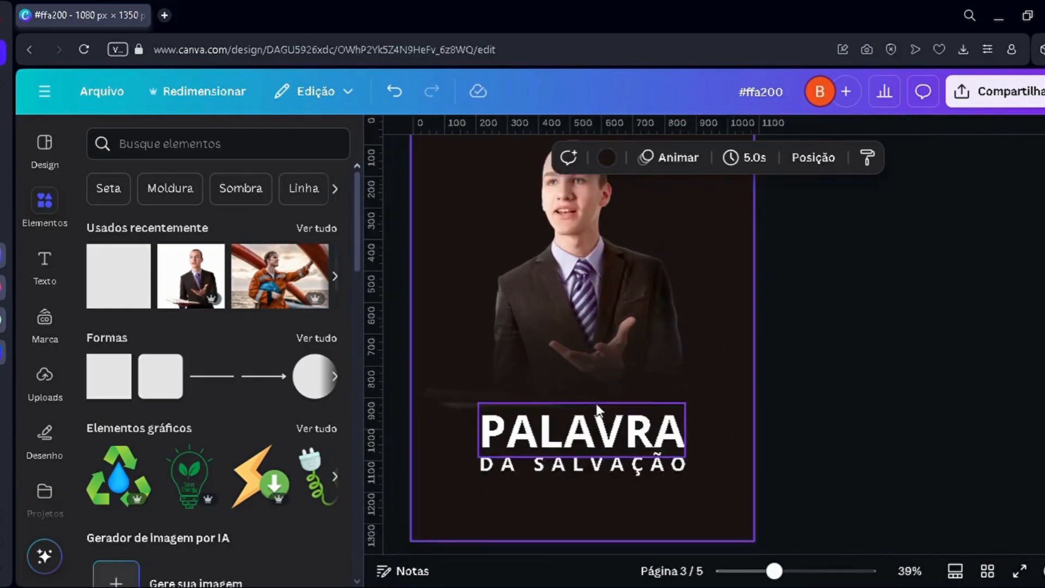
scroll(468, 392, "up", 2)
scroll(479, 373, "up", 1)
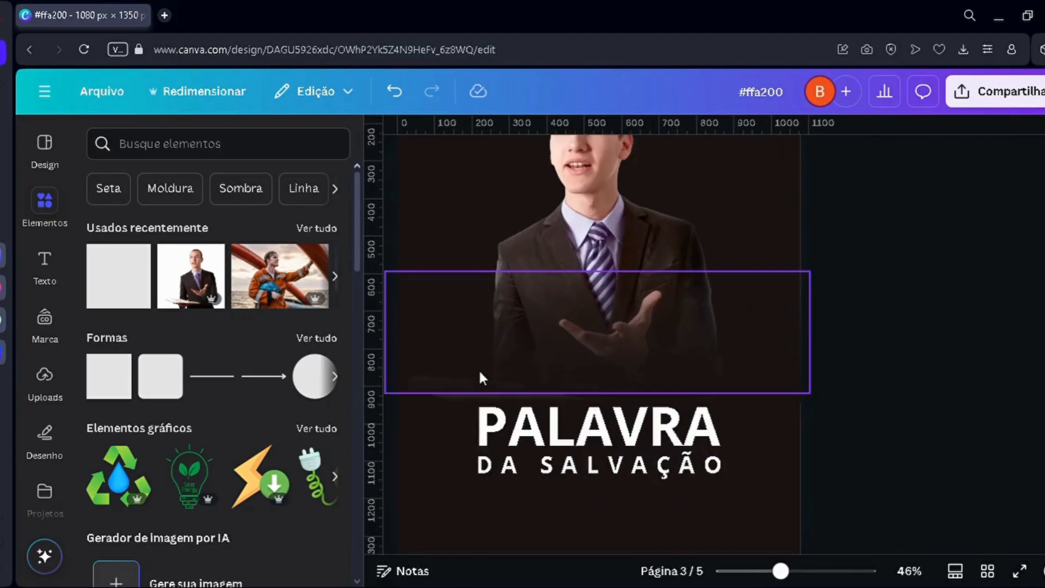
left_click(479, 376)
left_click(892, 452)
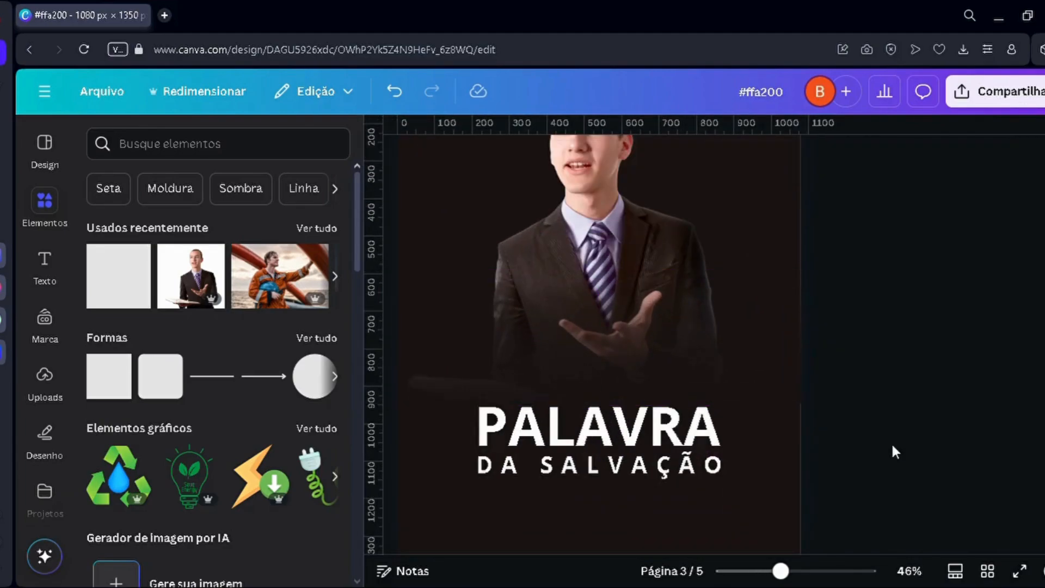
Step: Delete the gradient bands to compare the photo without the fade, and undo the deletions
scroll(892, 452, "down", 3)
scroll(888, 452, "up", 1)
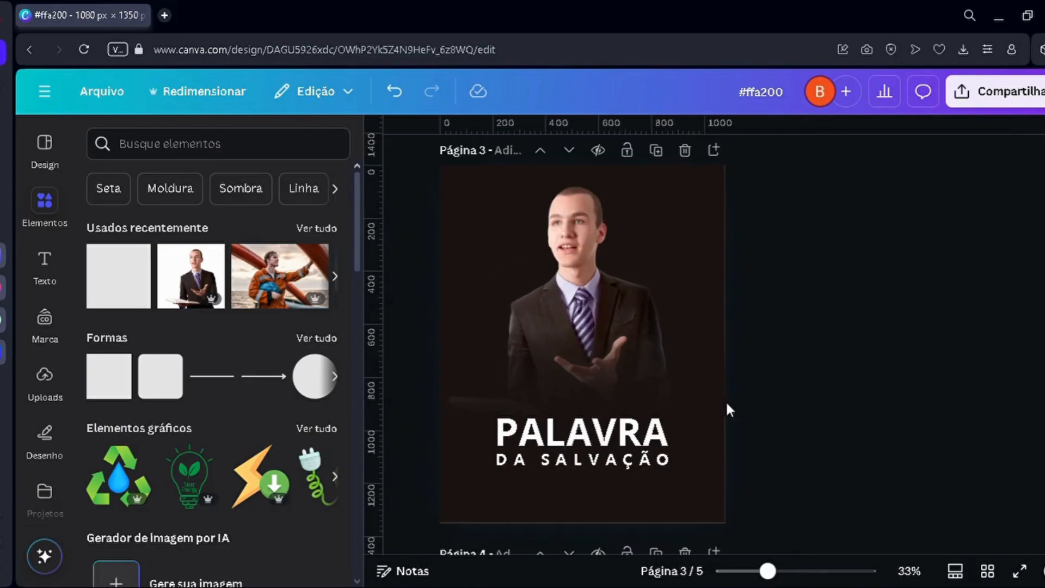
scroll(700, 462, "up", 2)
scroll(606, 453, "down", 3)
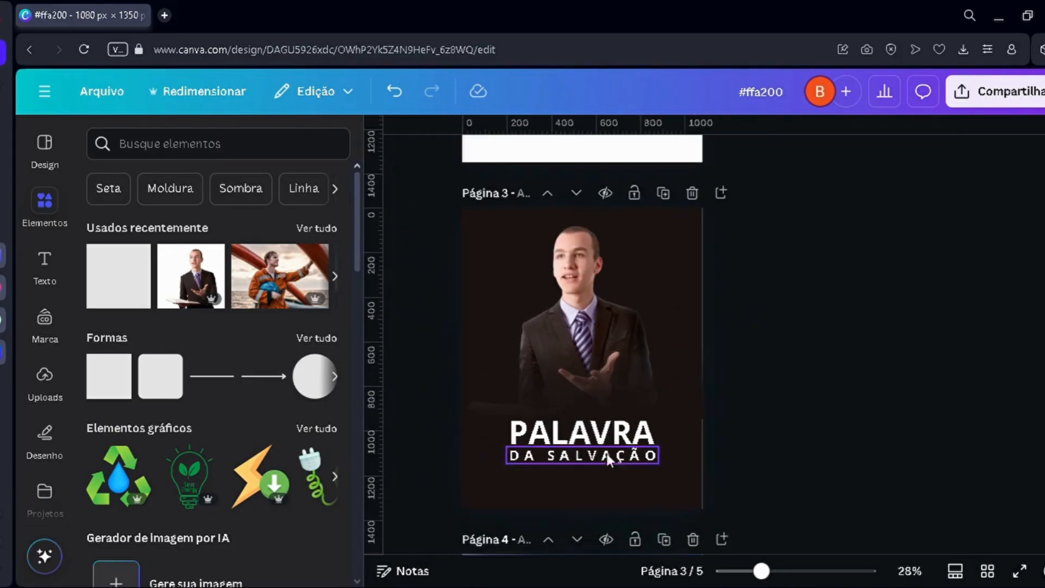
scroll(443, 459, "up", 3)
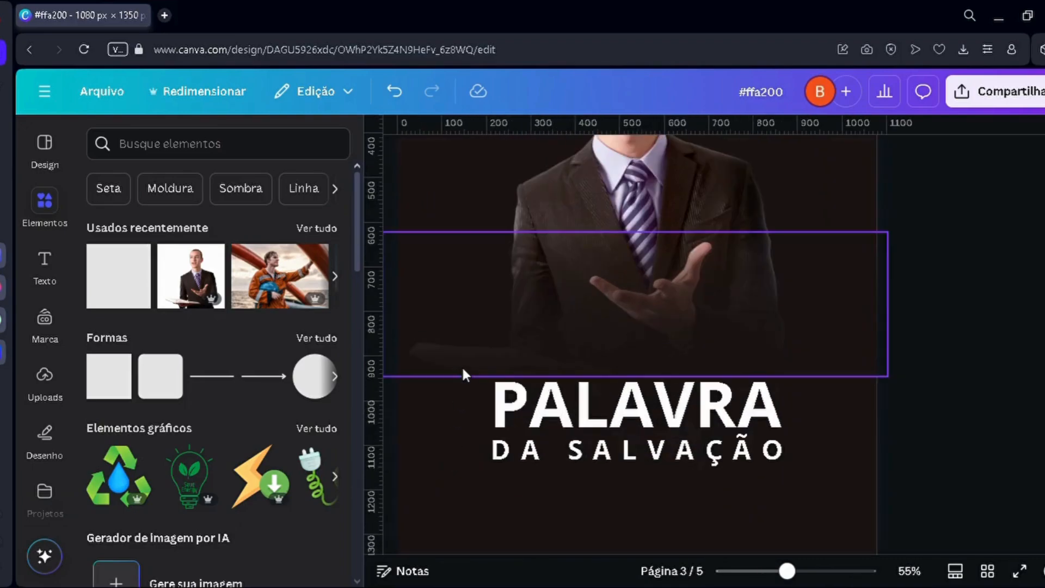
left_click(461, 365)
key("Delete")
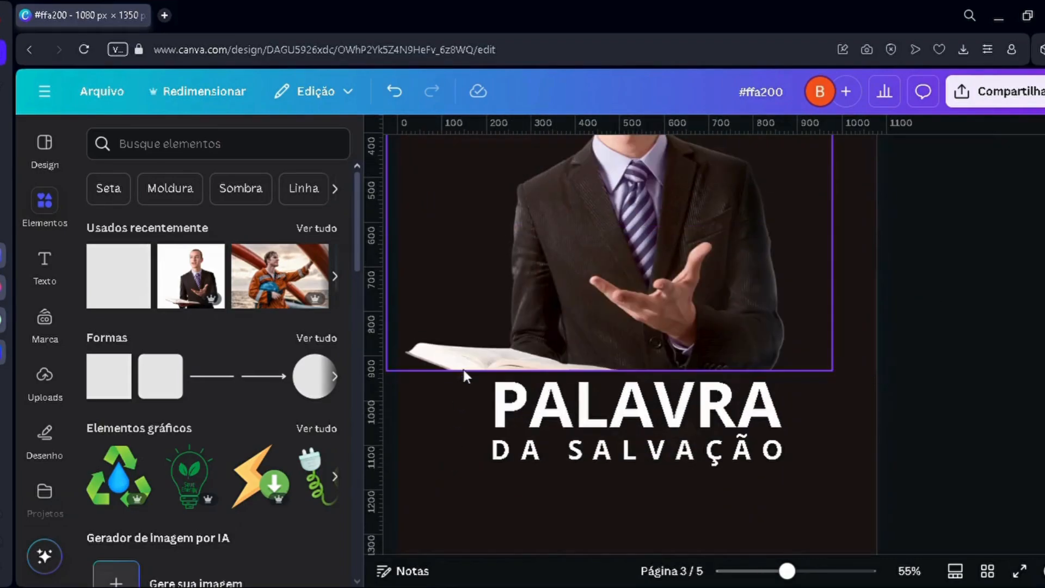
scroll(509, 443, "down", 4)
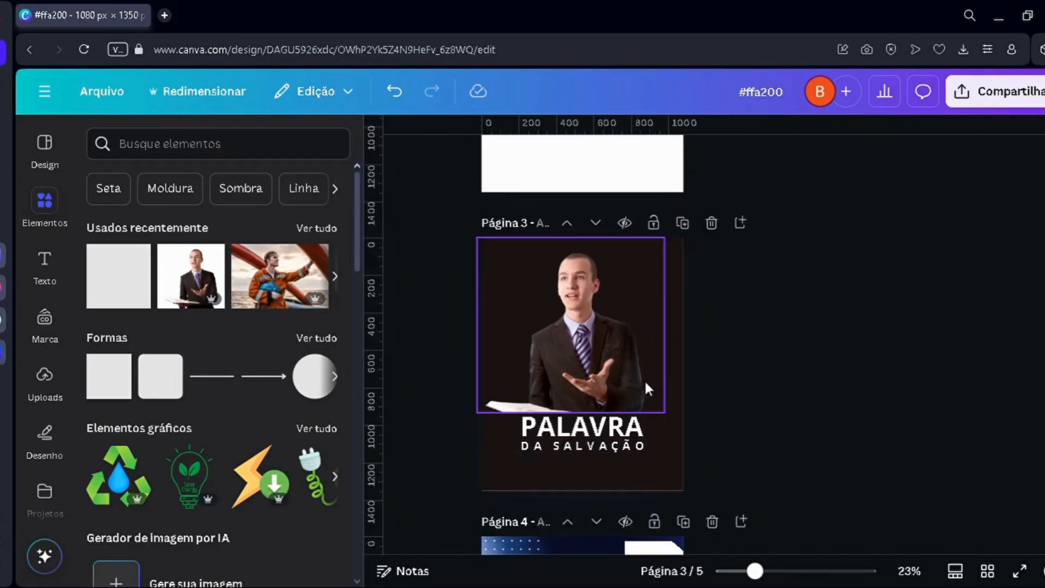
scroll(470, 431, "up", 3)
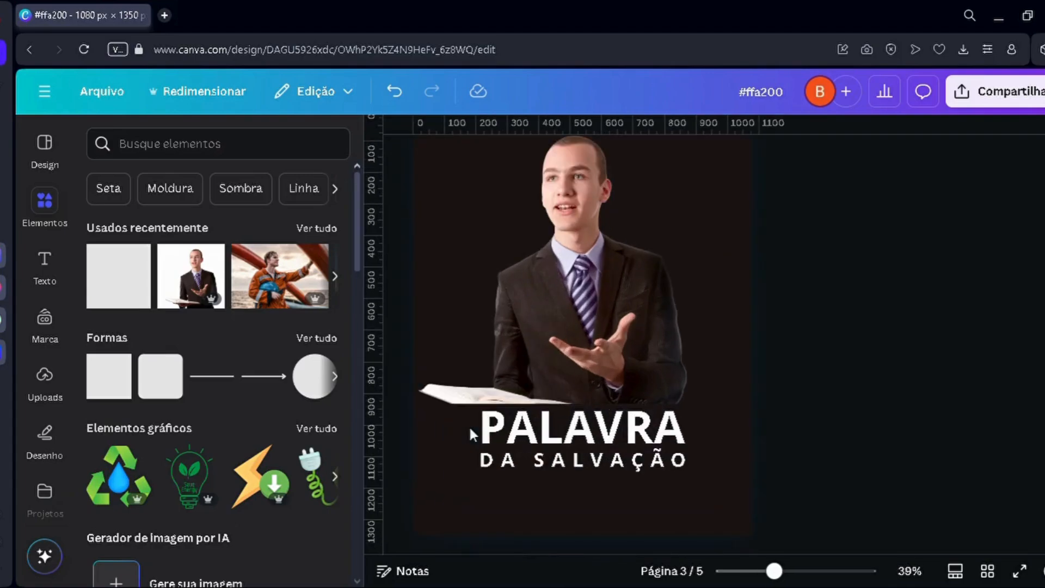
key("ctrl+z")
key("ctrl+z")
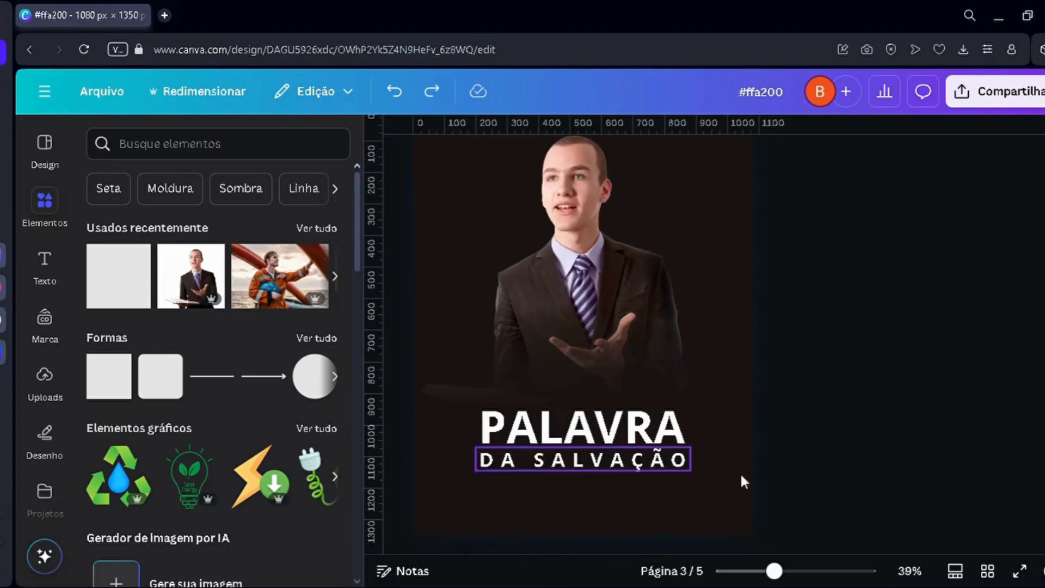
Step: Examine how the faded photo blends into the background above the title on page 3, and return to the portrait on page 2
scroll(972, 429, "down", 2)
scroll(974, 432, "down", 1)
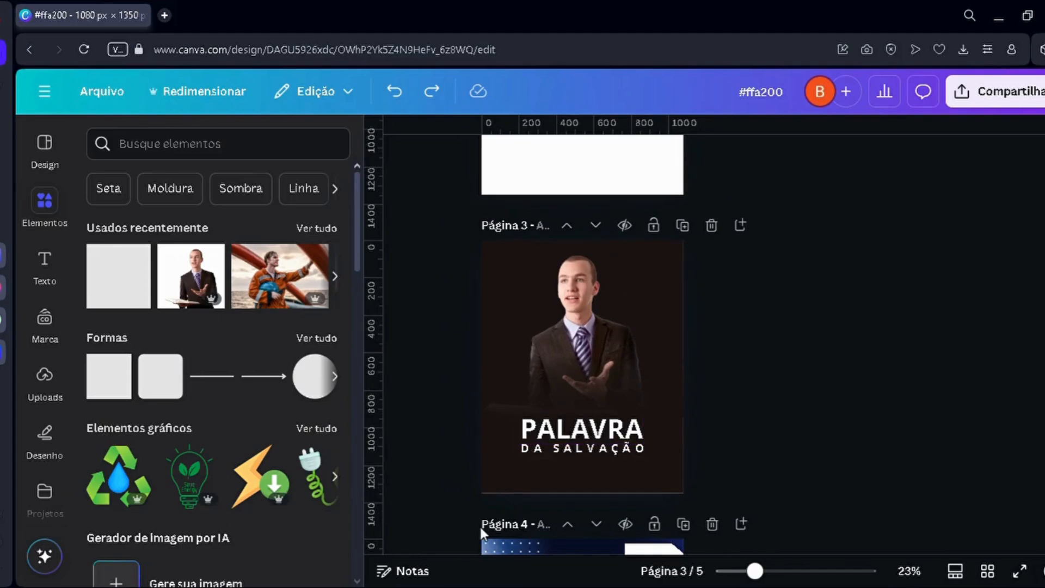
left_click(578, 431)
scroll(600, 420, "up", 5)
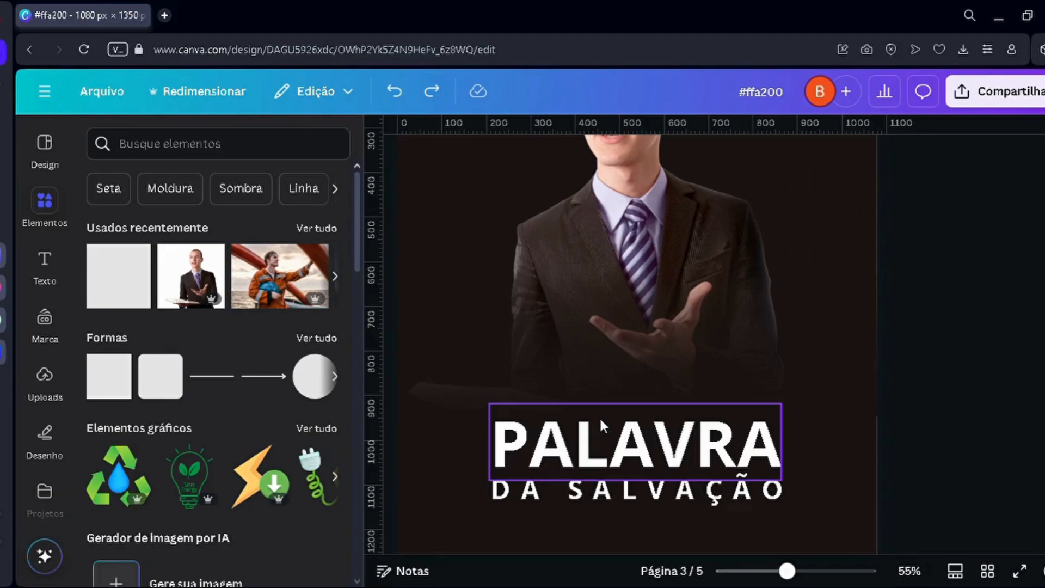
scroll(672, 415, "up", 3)
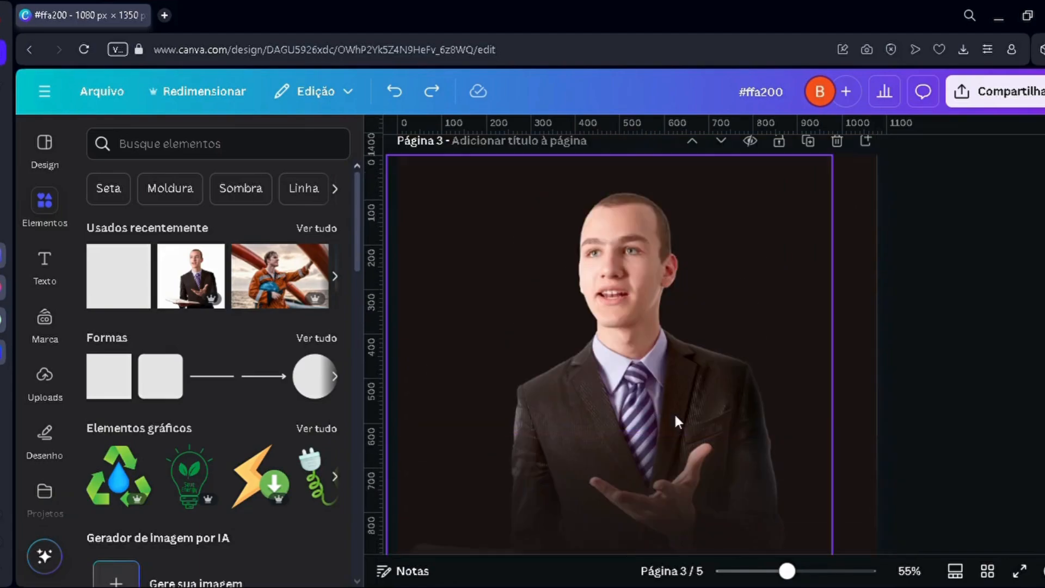
scroll(685, 408, "down", 3)
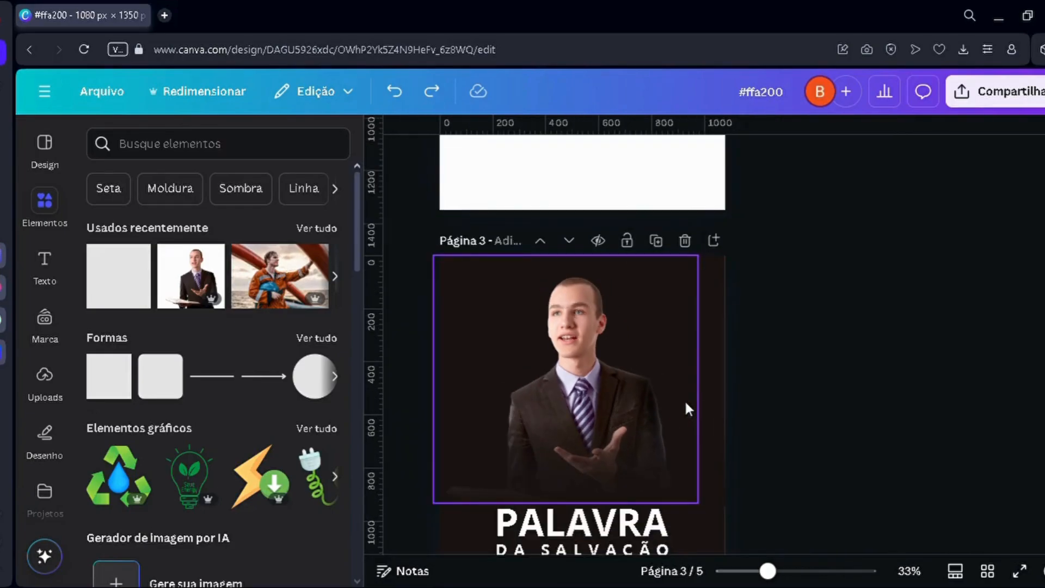
scroll(686, 405, "down", 3)
scroll(485, 370, "up", 1)
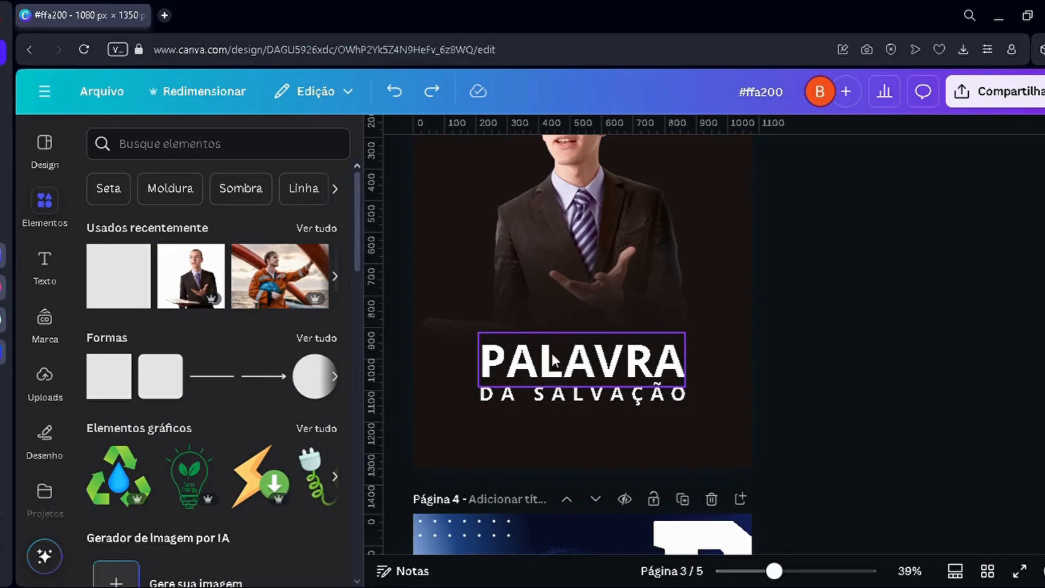
scroll(557, 317, "up", 6)
scroll(574, 387, "up", 7)
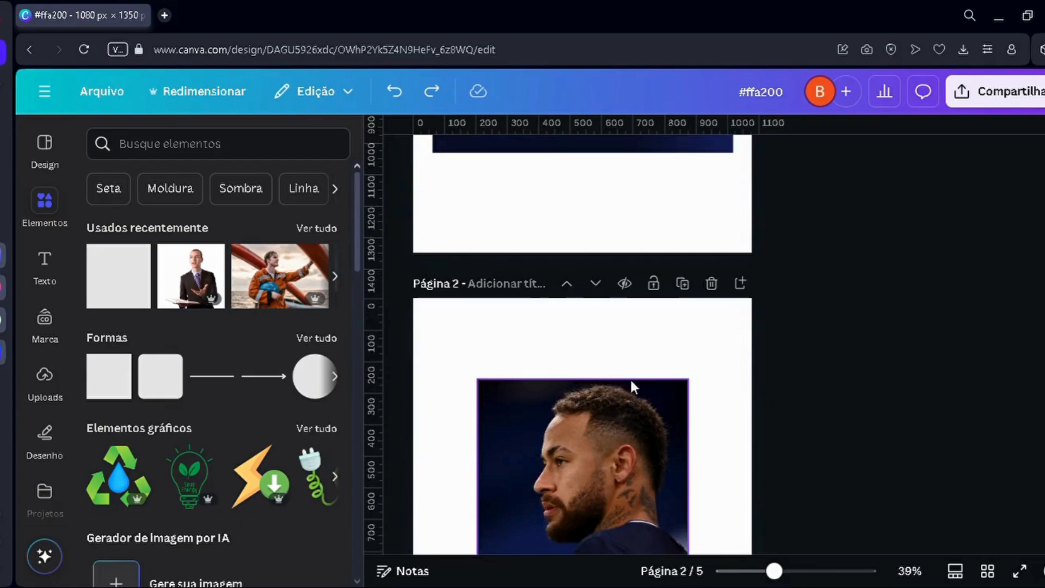
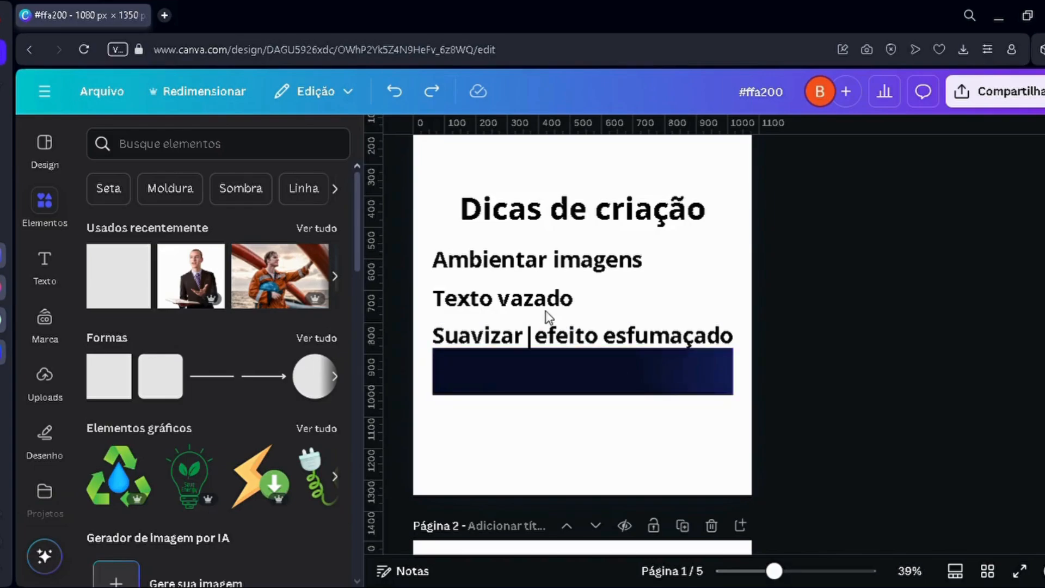
Step: Uncover the fourth tip, Pós produção, on page 1 by moving the dark blue cover bar below it and deleting the bar
left_click_drag(499, 372, 500, 430)
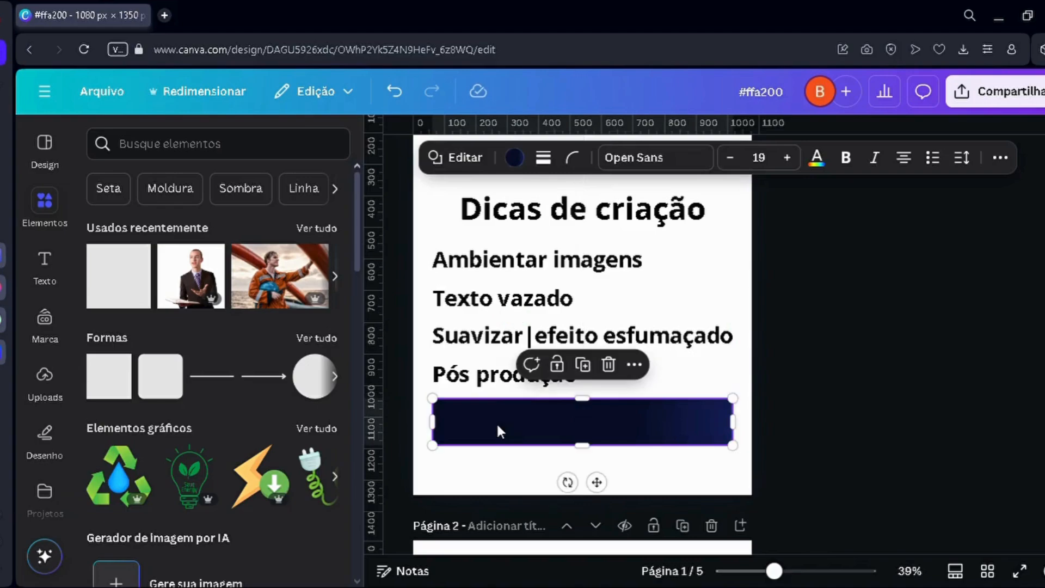
key("Delete")
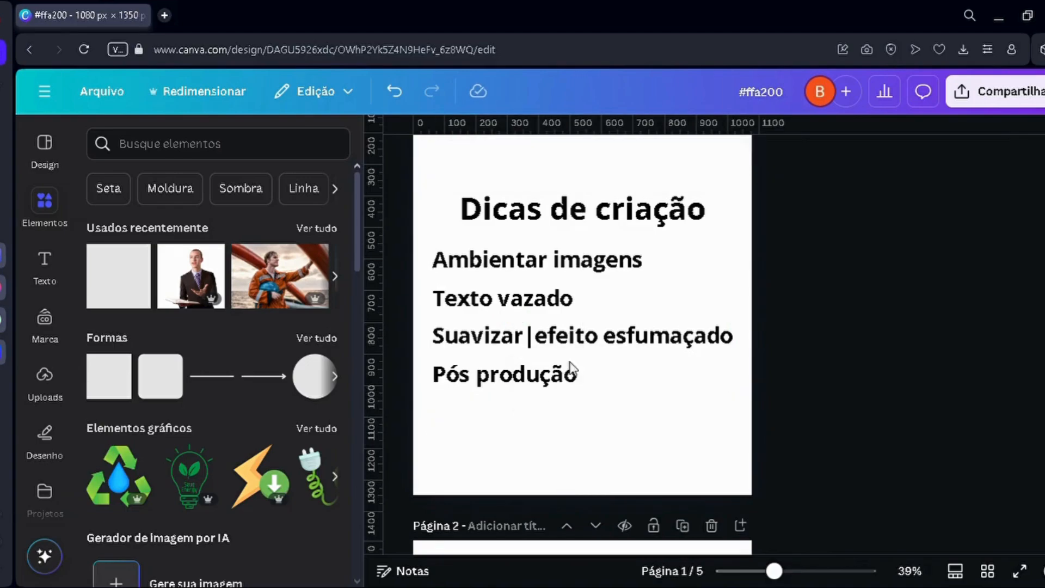
Step: Examine the original portrait on page 2, the faded preacher poster on page 3 and the two PSG posters on pages 4 and 5
scroll(569, 370, "down", 5)
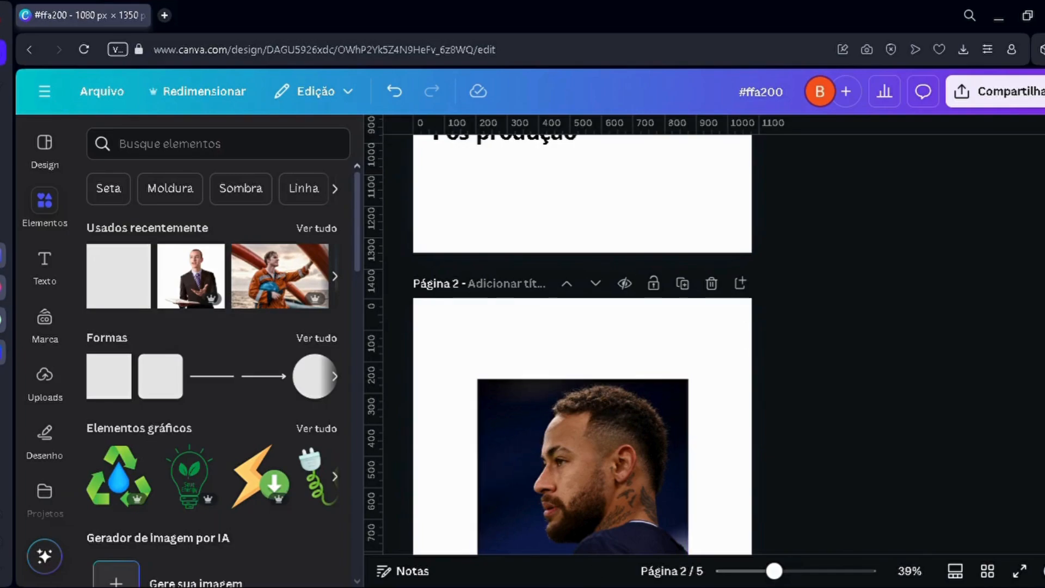
scroll(583, 381, "down", 2)
scroll(582, 375, "down", 1)
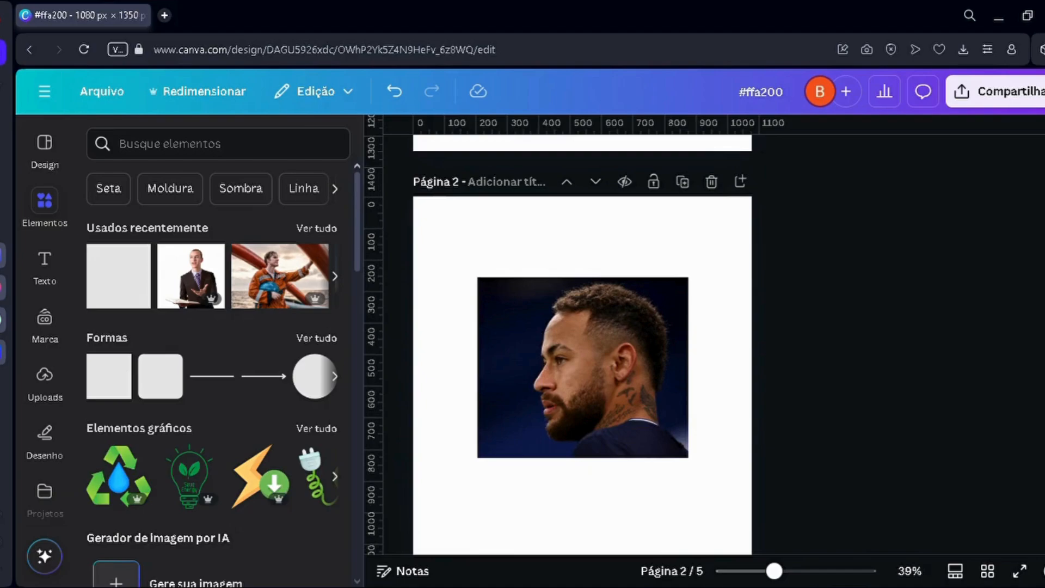
scroll(582, 353, "down", 3)
scroll(853, 305, "up", 5)
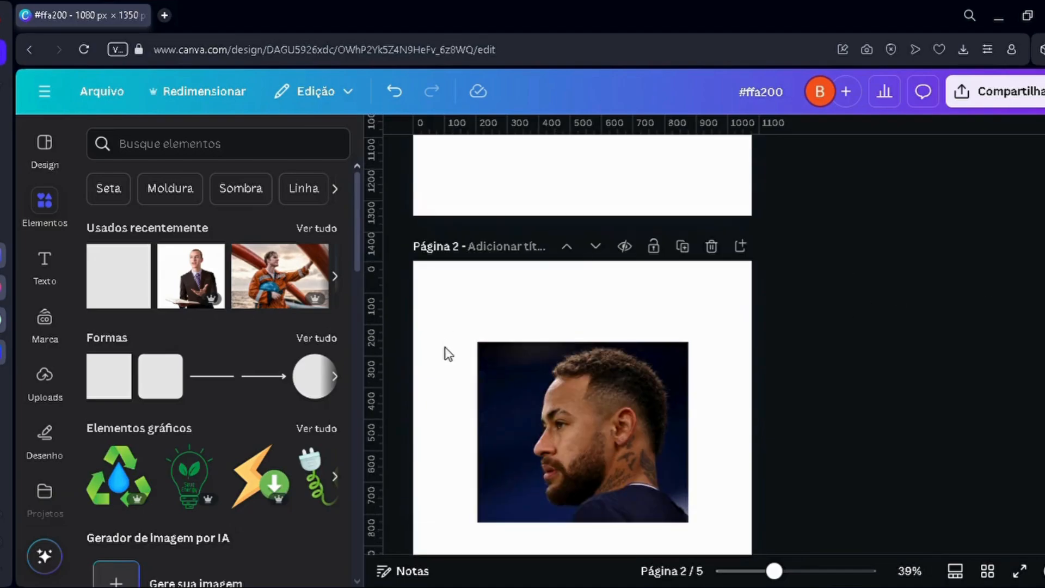
scroll(555, 299, "up", 3)
scroll(558, 279, "down", 20)
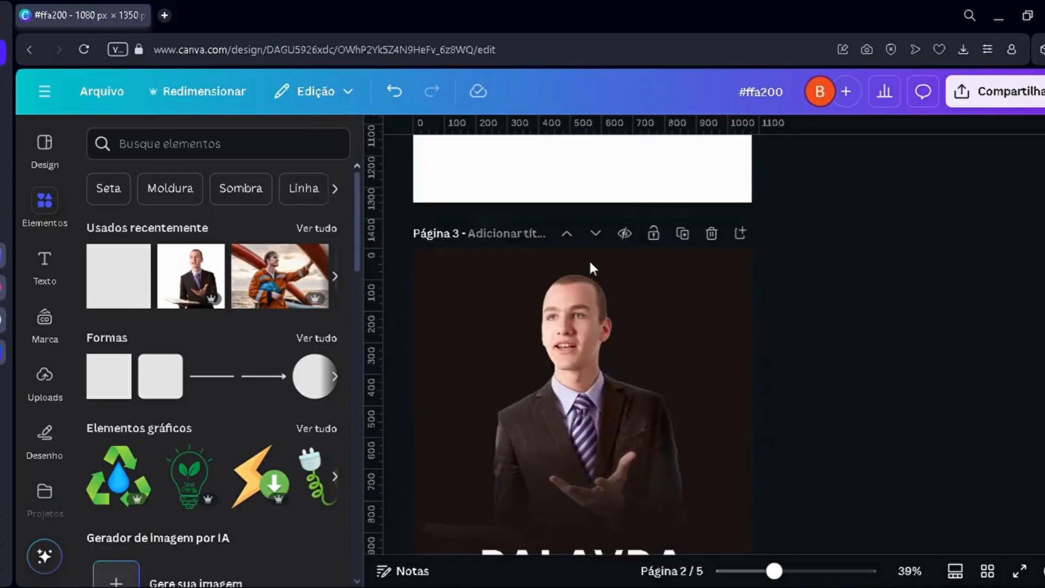
scroll(568, 352, "down", 5)
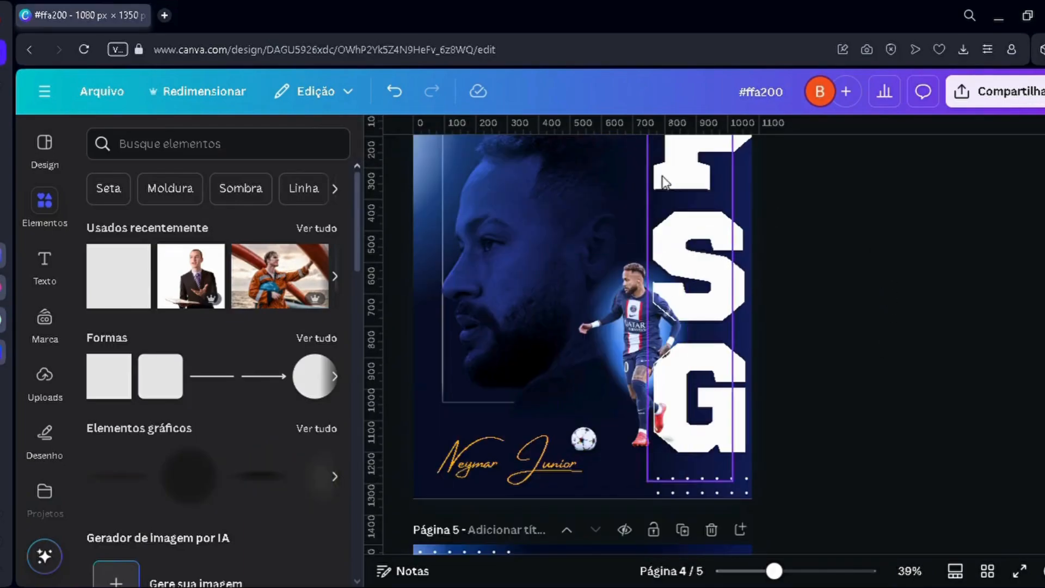
scroll(635, 374, "down", 3)
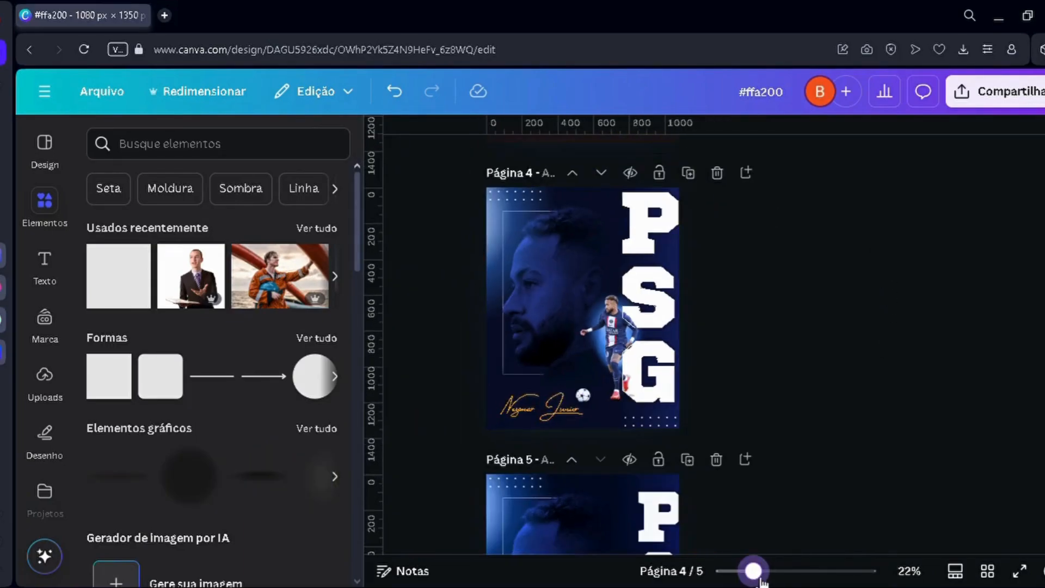
scroll(635, 373, "up", 3)
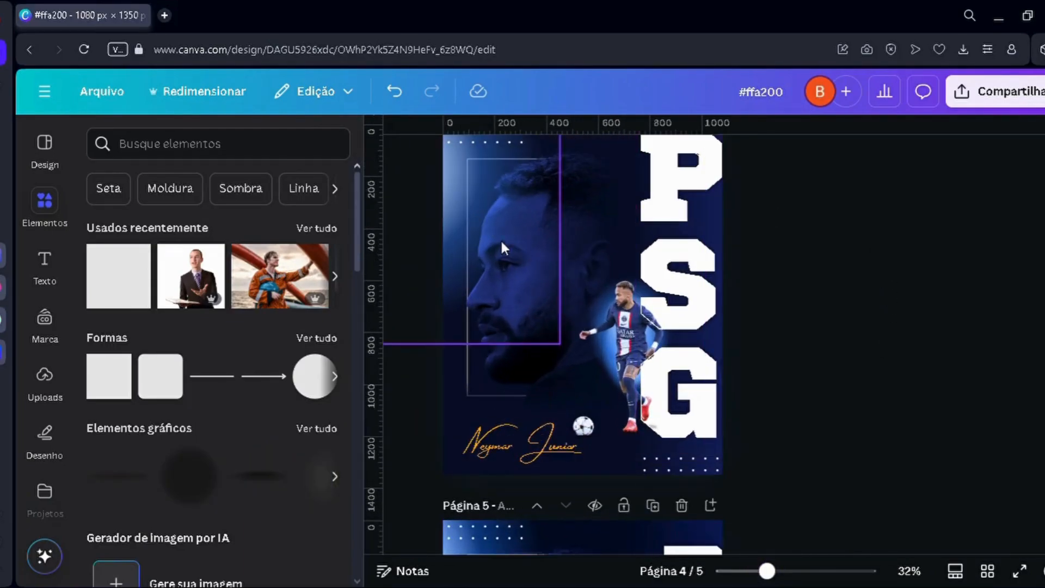
scroll(943, 258, "down", 5)
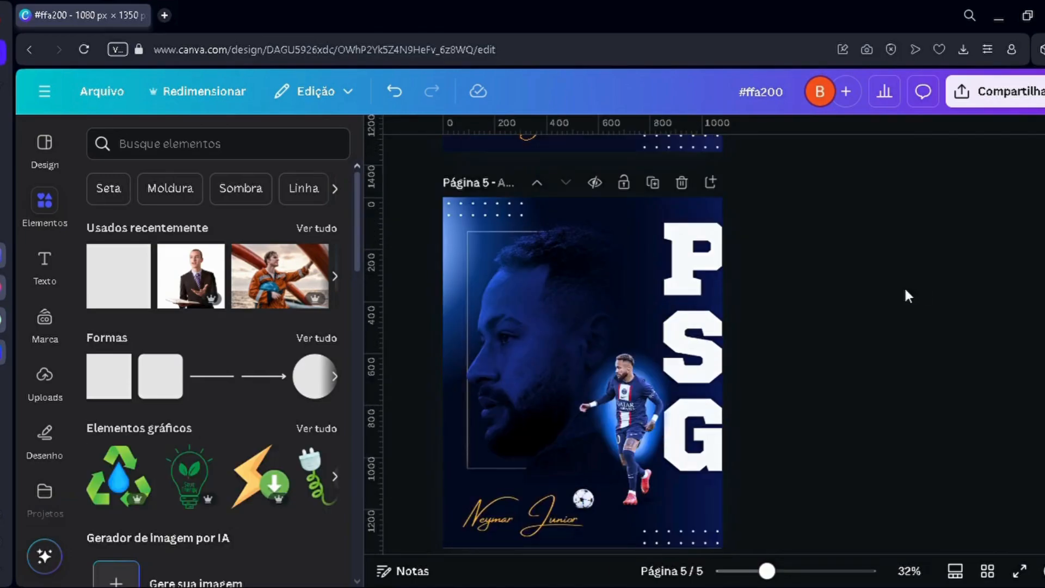
Step: Shift the flattened PSG poster image on page 5 sideways, undo the move and deselect the image
left_click(533, 348)
left_click_drag(529, 349, 573, 348)
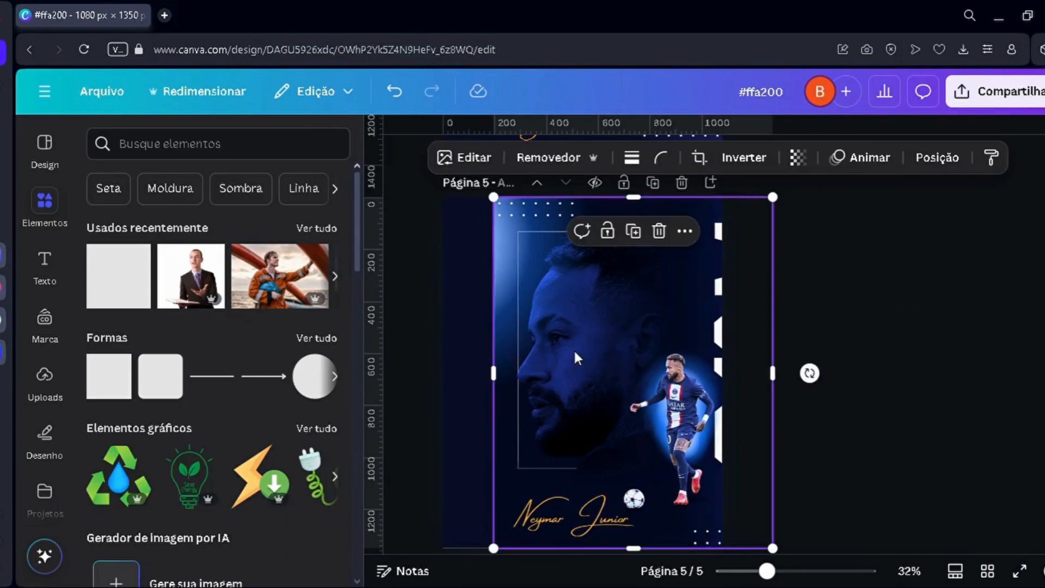
key("ctrl+z")
left_click(865, 346)
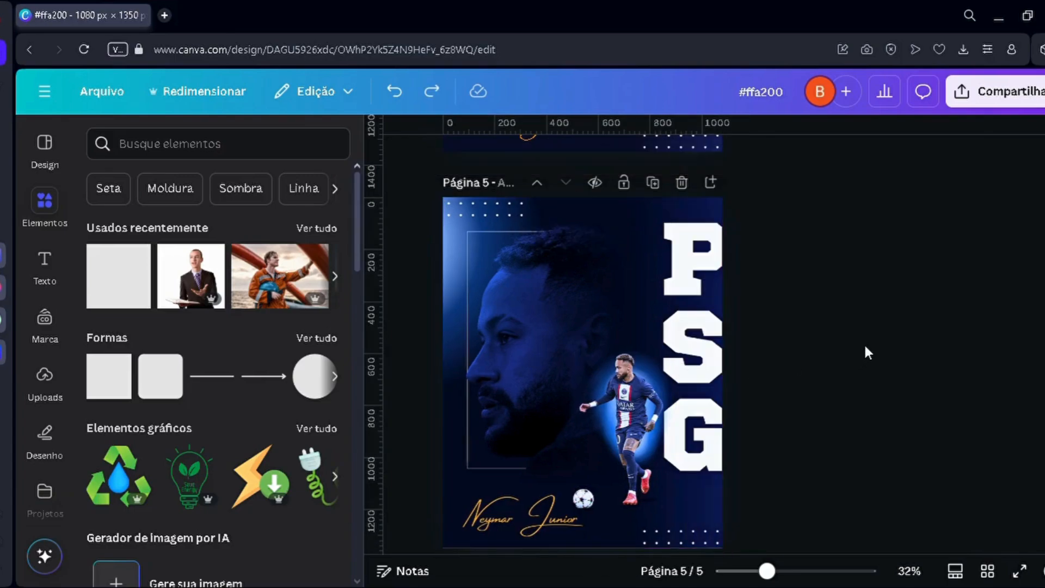
Step: Compare the PSG poster on page 4 with the post-produced version on page 5, looking at colours, lighting and glow
scroll(822, 426, "down", 3)
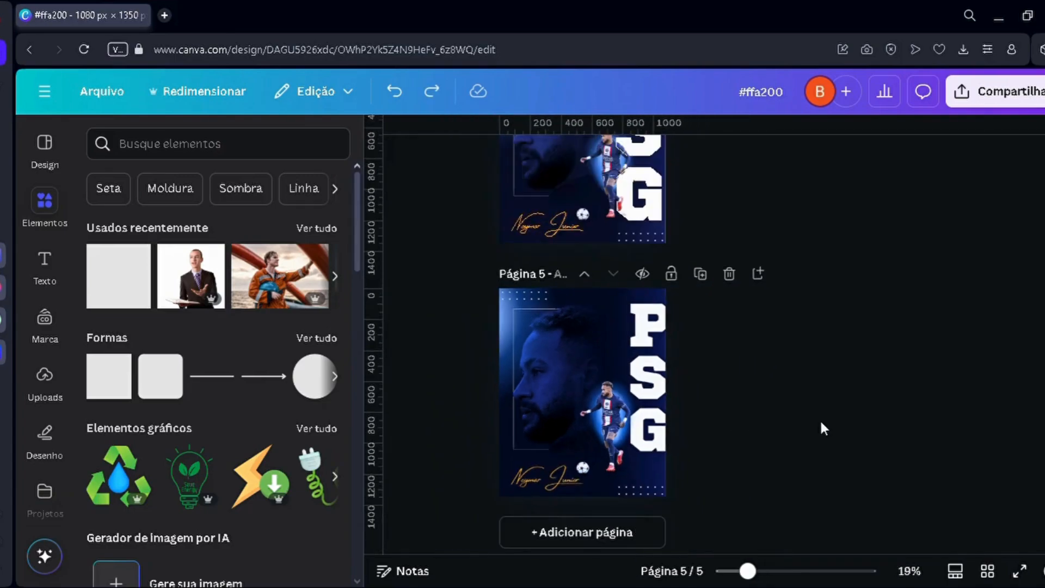
scroll(821, 423, "down", 1)
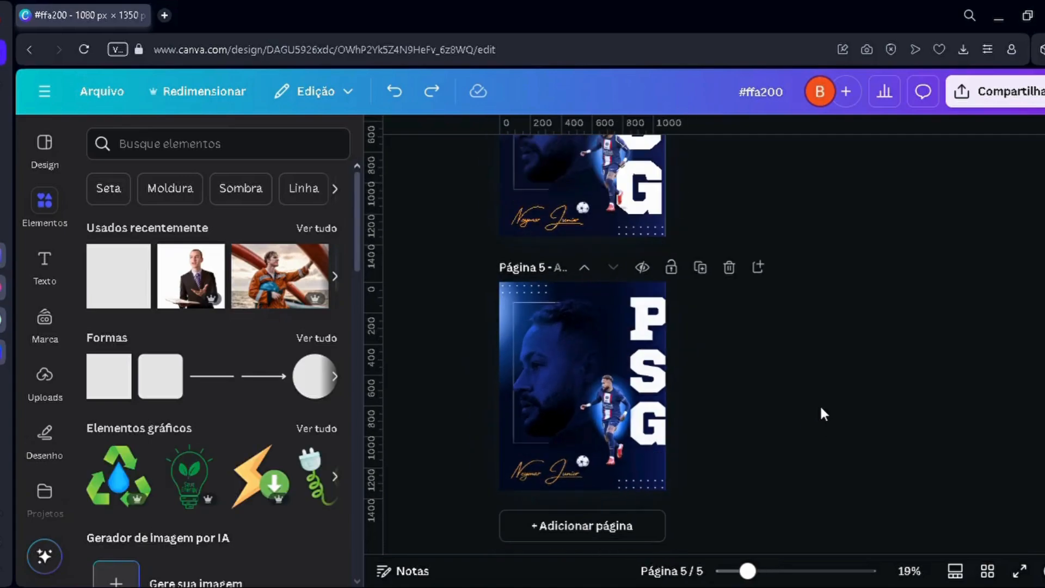
scroll(821, 409, "down", 1)
scroll(821, 409, "up", 3)
scroll(821, 408, "down", 3)
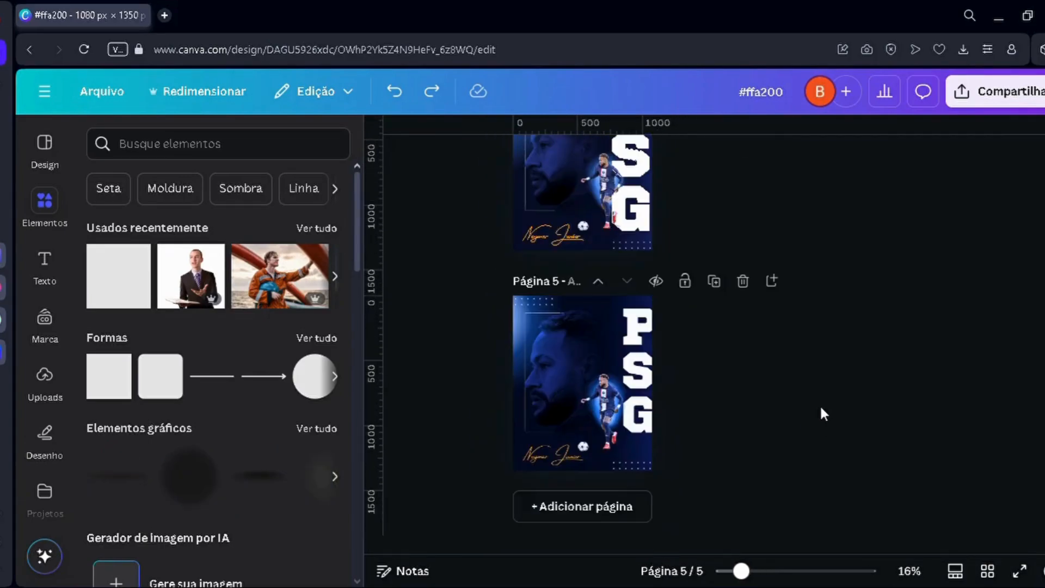
scroll(821, 408, "up", 3)
scroll(650, 294, "up", 3)
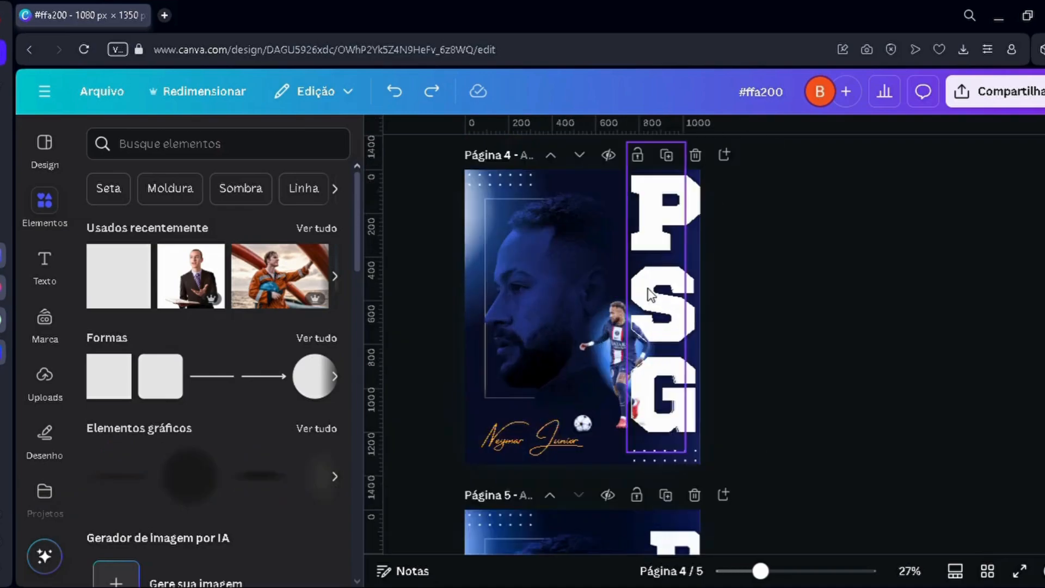
scroll(650, 294, "up", 3)
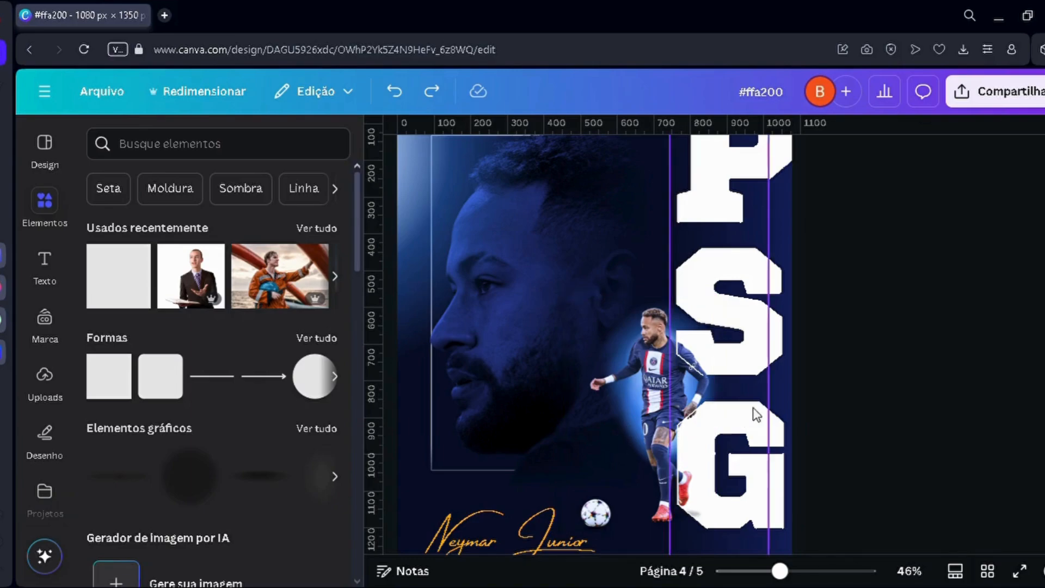
scroll(566, 362, "down", 3, "ctrl")
scroll(544, 436, "down", 5)
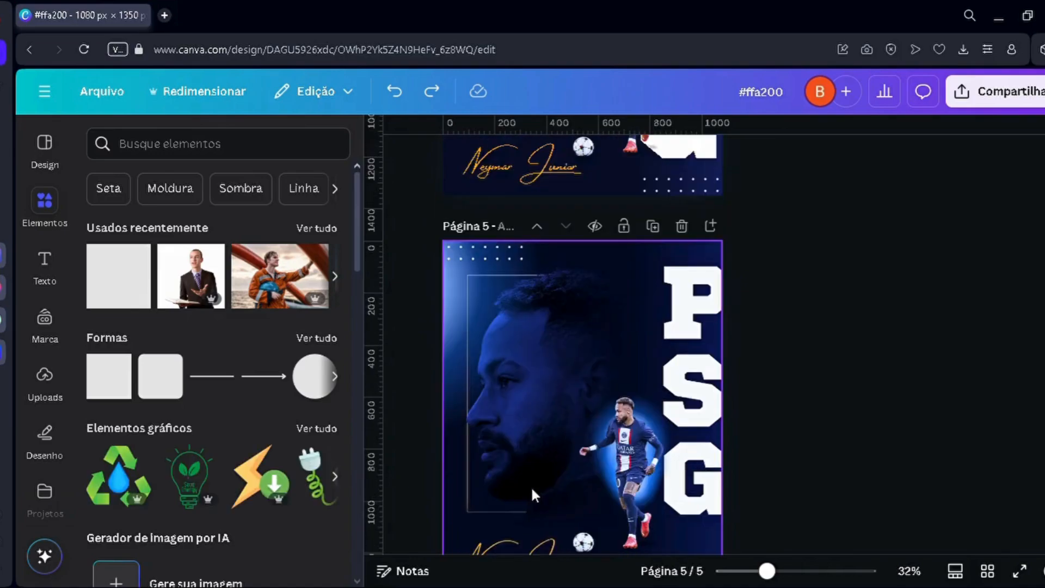
scroll(531, 485, "up", 4)
scroll(539, 413, "down", 5)
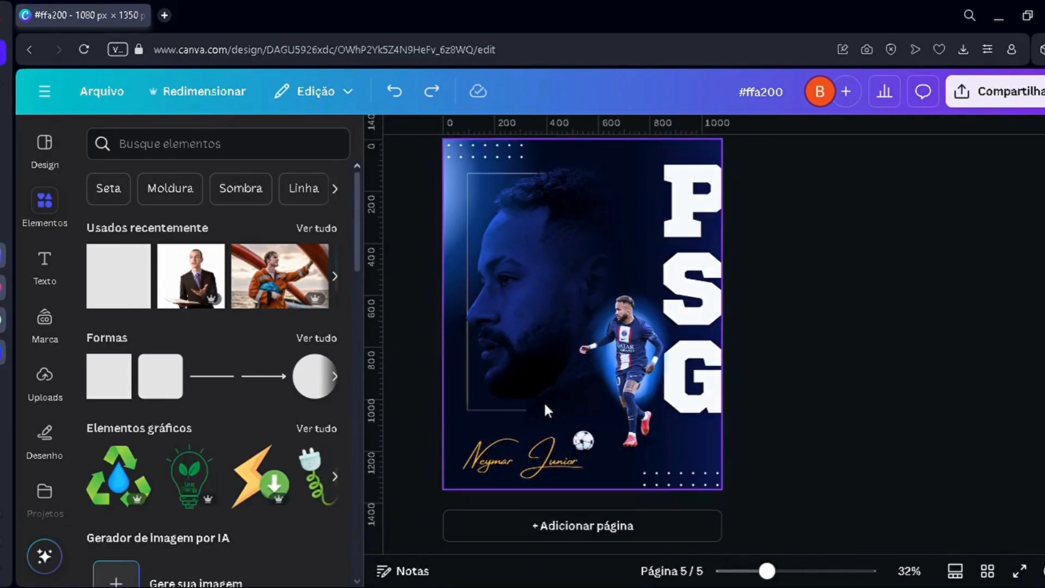
left_click(544, 400)
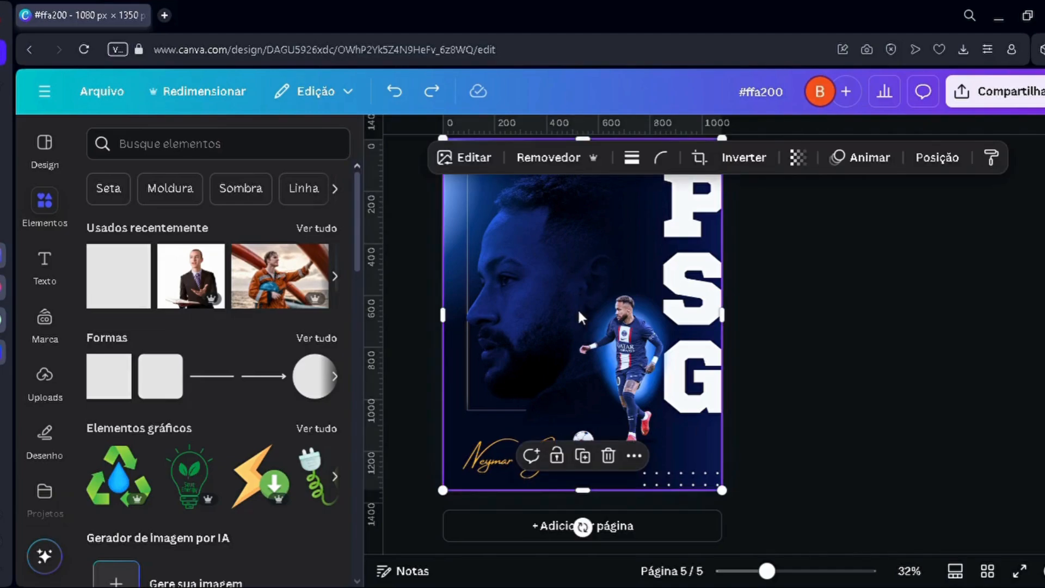
Step: Return to the preacher poster on page 3 and search the elements library for "blur"
scroll(577, 309, "up", 8)
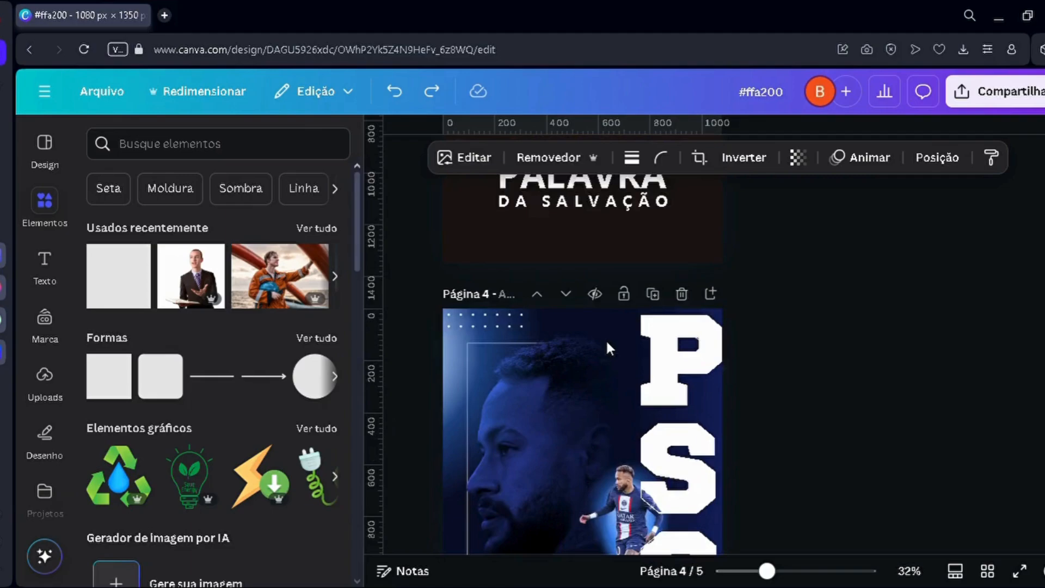
scroll(618, 372, "up", 1)
scroll(806, 446, "down", 5)
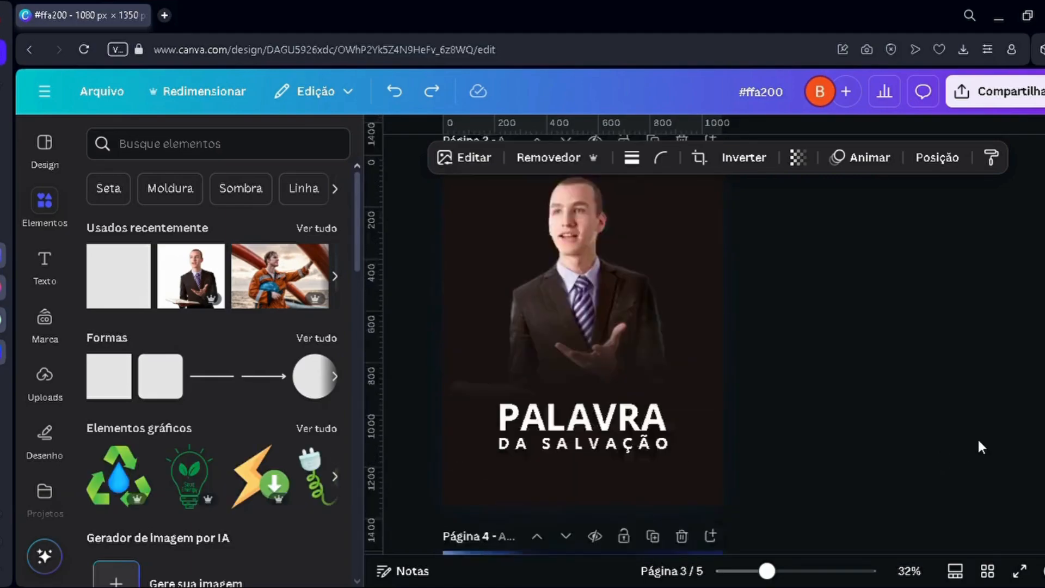
scroll(596, 267, "up", 5)
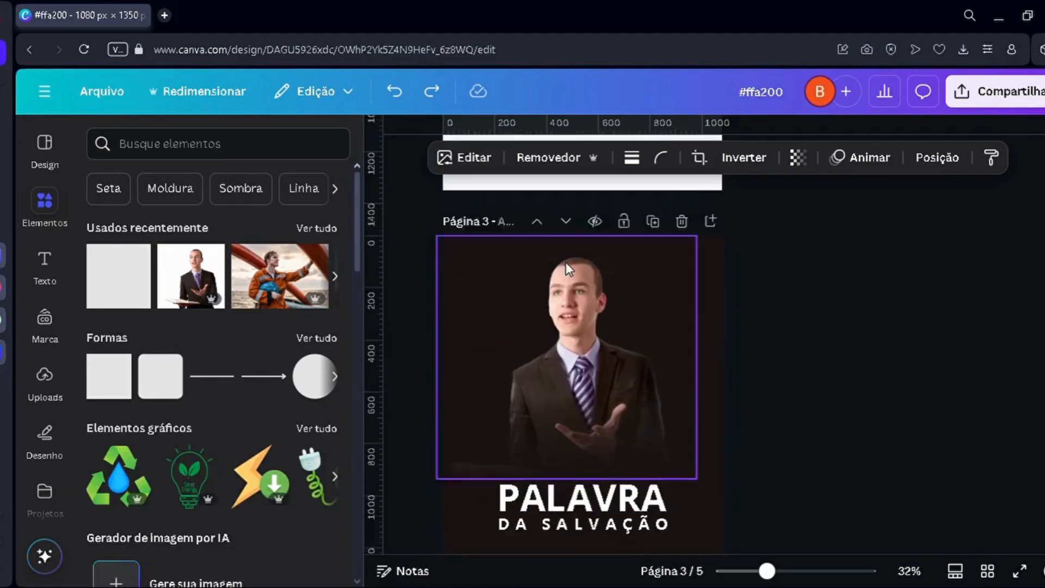
left_click(561, 335)
left_click(540, 233)
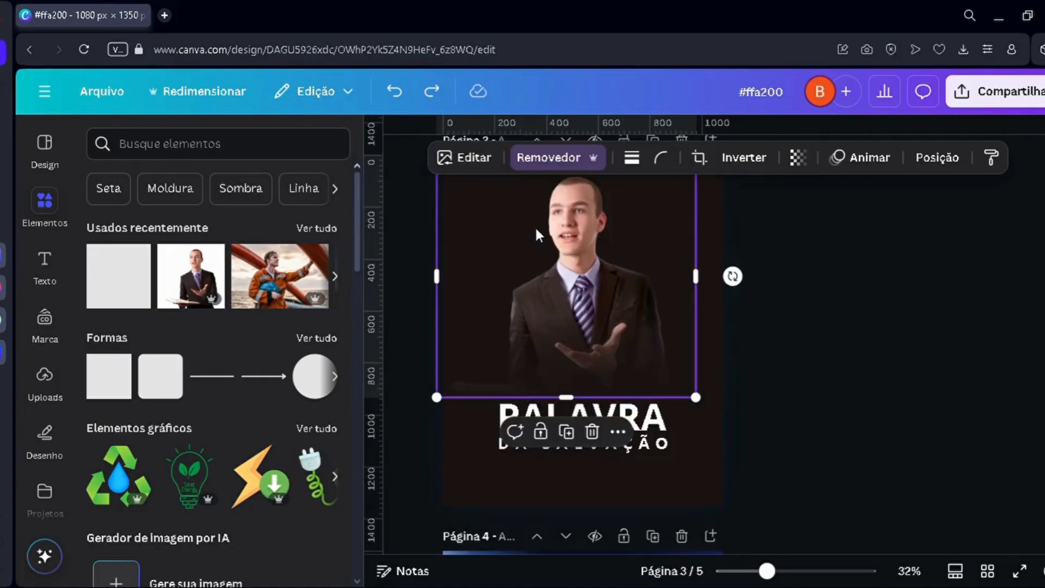
left_click(42, 228)
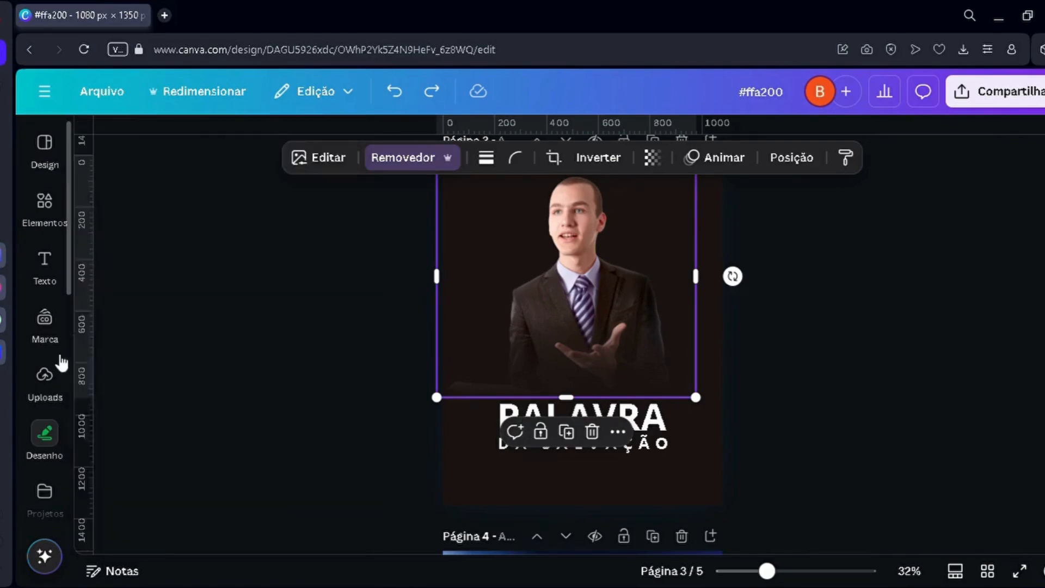
left_click(63, 214)
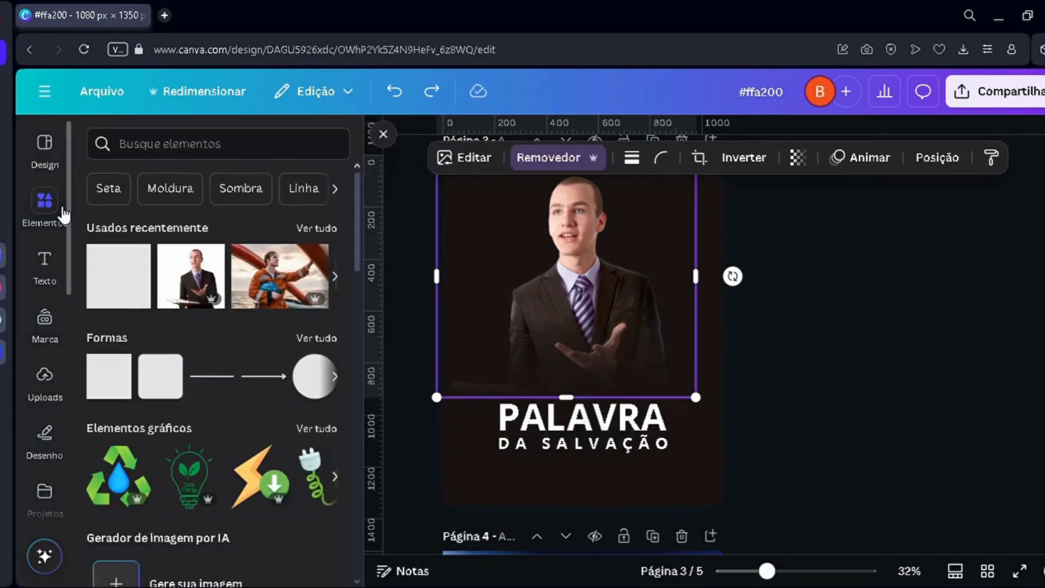
left_click(134, 148)
type("blur")
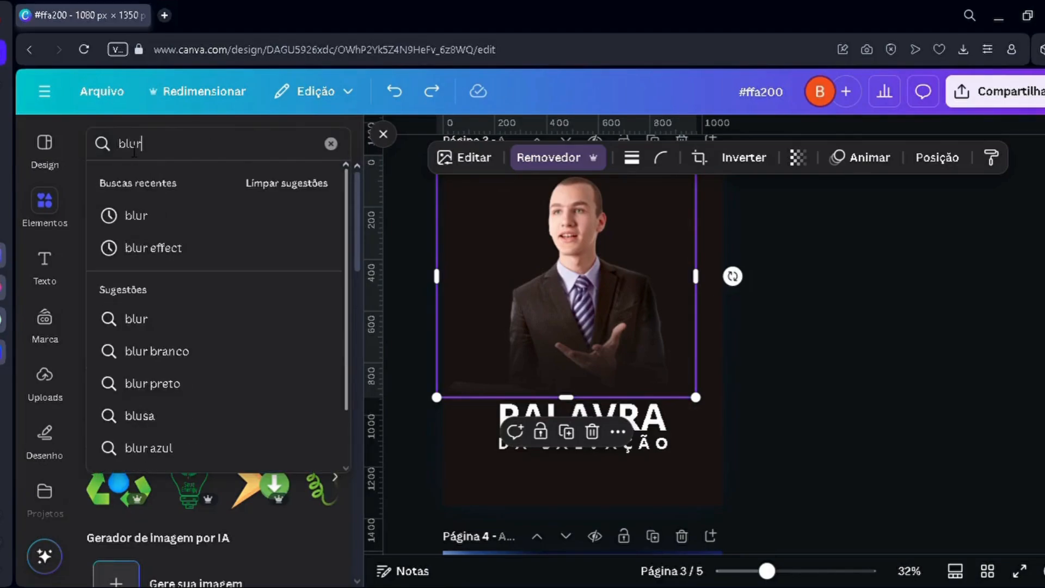
key("Return")
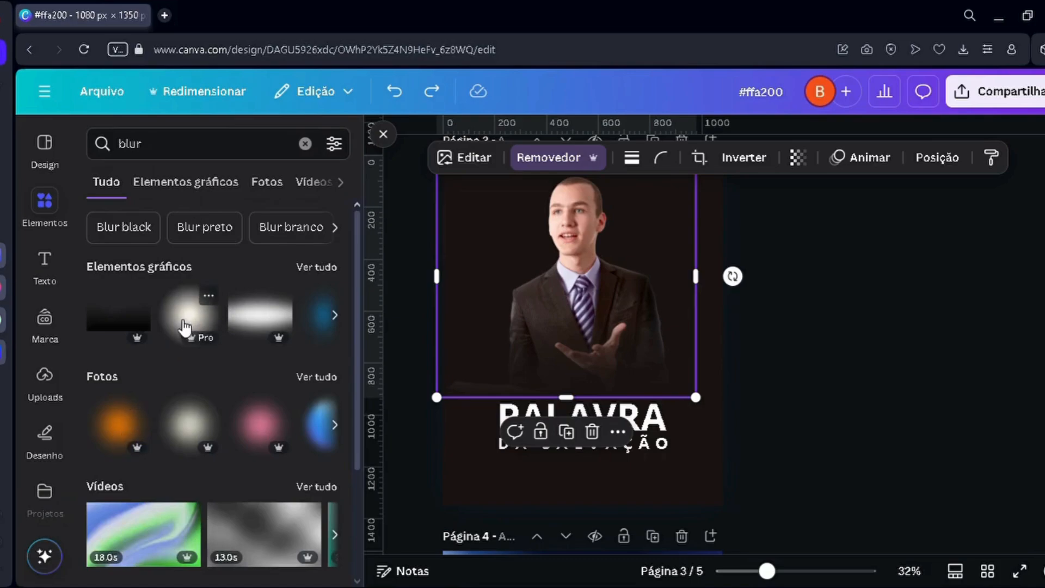
Step: Try the round white blur graphic over the preacher, and delete it
left_click(188, 315)
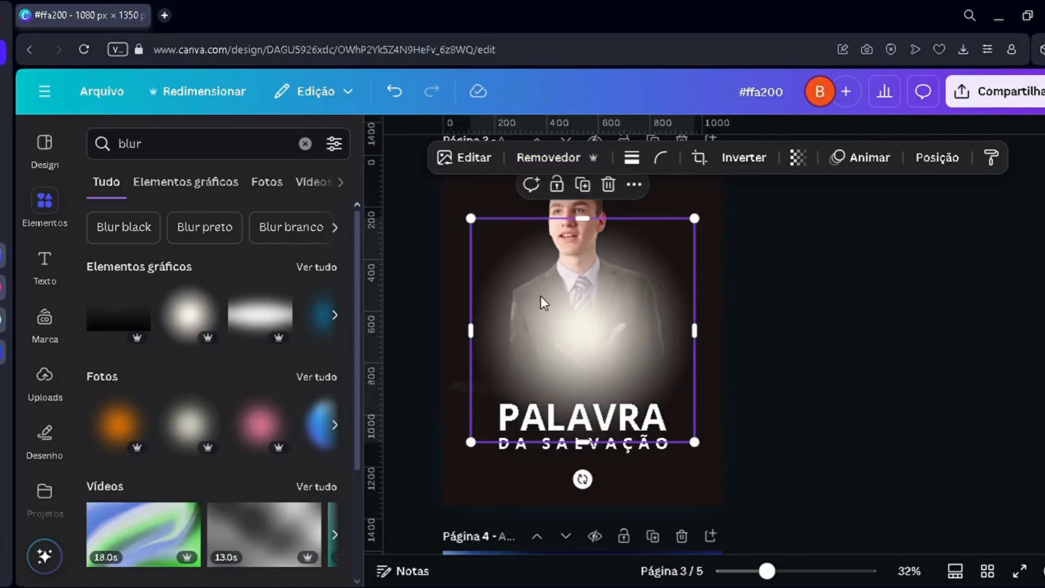
key("Delete")
Step: Limit the blur results to graphics, add the round orange blur to page 3, and enlarge and centre it over the preacher's torso
left_click(198, 180)
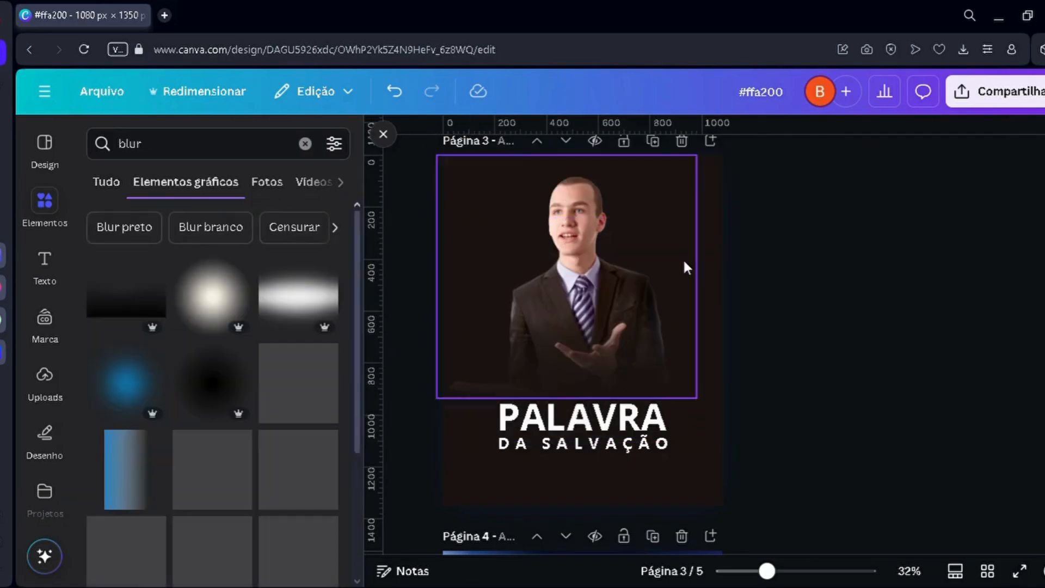
scroll(683, 259, "down", 10)
scroll(648, 284, "up", 9)
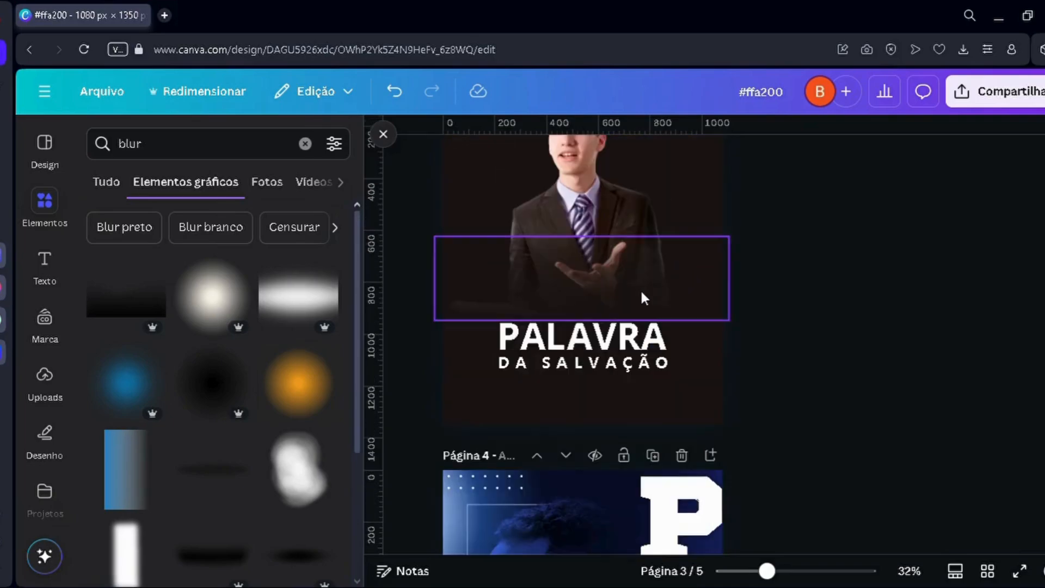
scroll(643, 297, "up", 2)
left_click(299, 384)
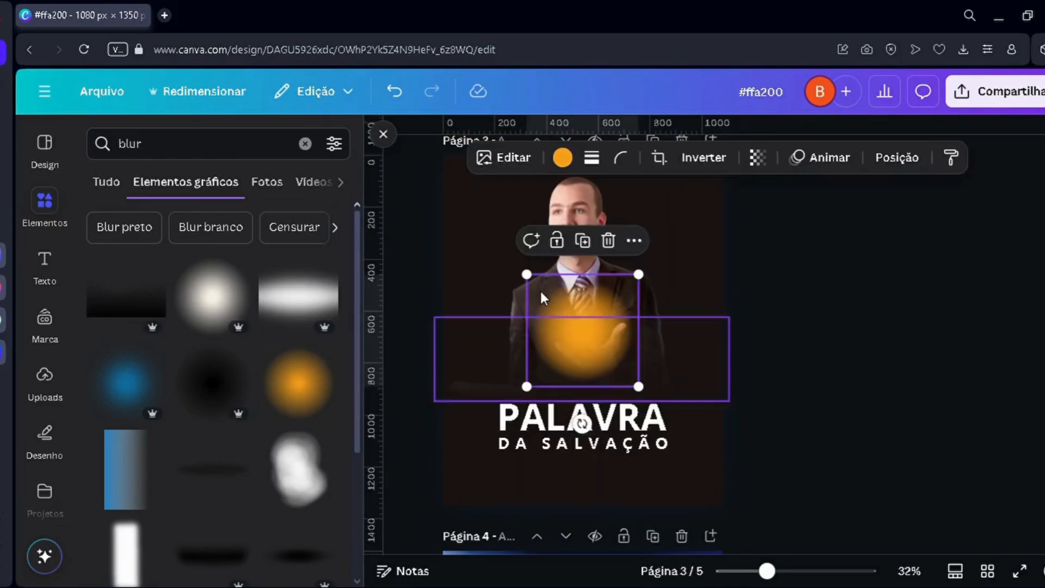
left_click_drag(526, 274, 439, 187)
left_click_drag(559, 259, 589, 285)
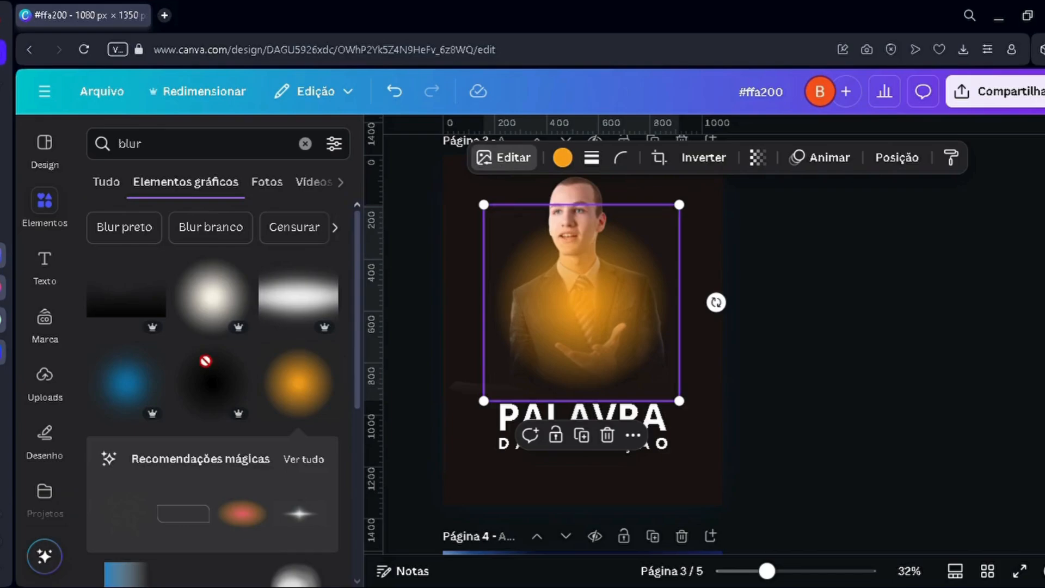
Step: Recolour the orange blur on page 3 to the muted reddish brown #7D4E46
left_click(503, 157)
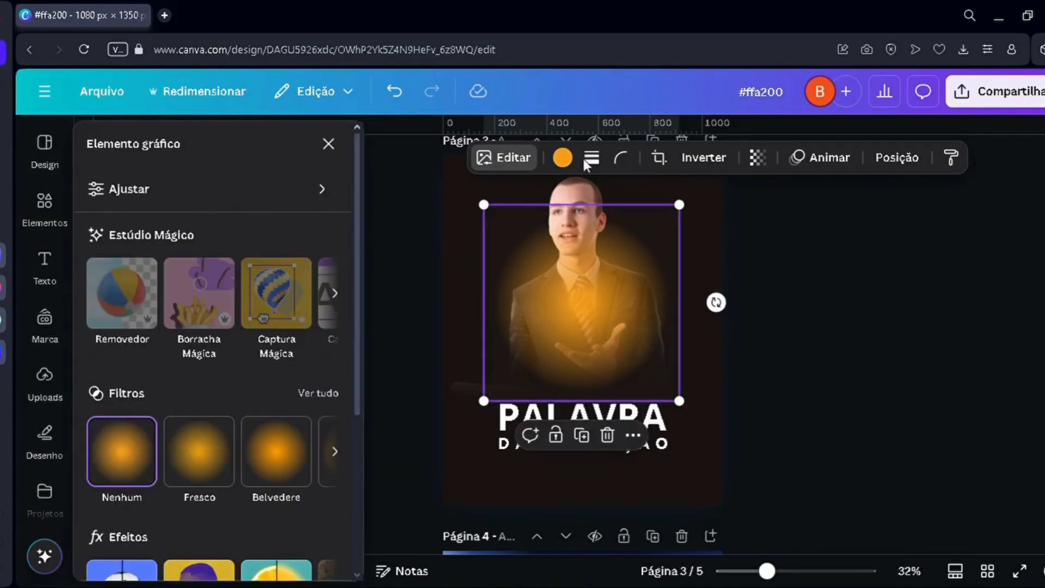
left_click(562, 158)
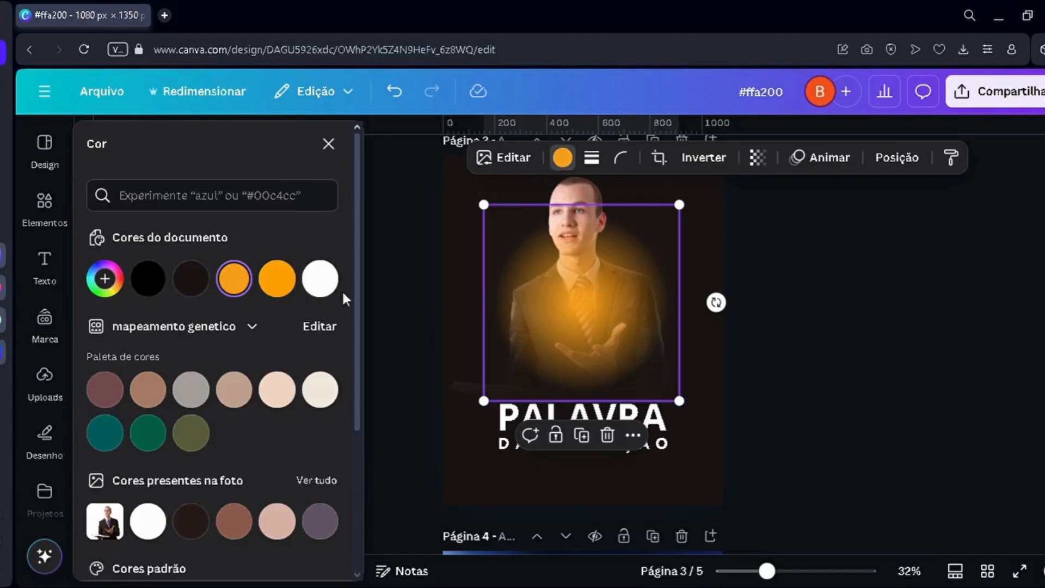
left_click(198, 294)
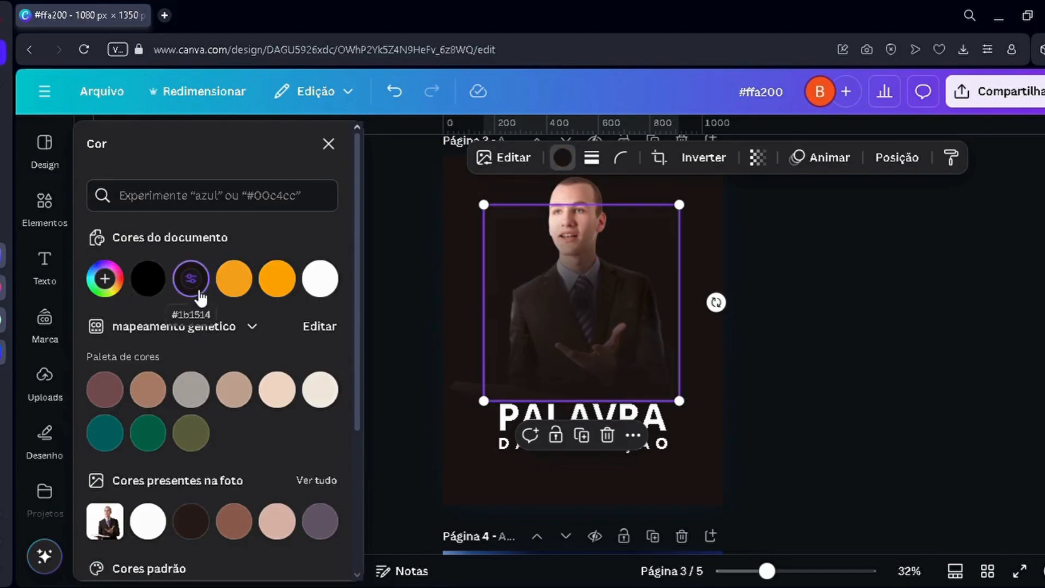
left_click(123, 293)
left_click_drag(151, 386, 198, 363)
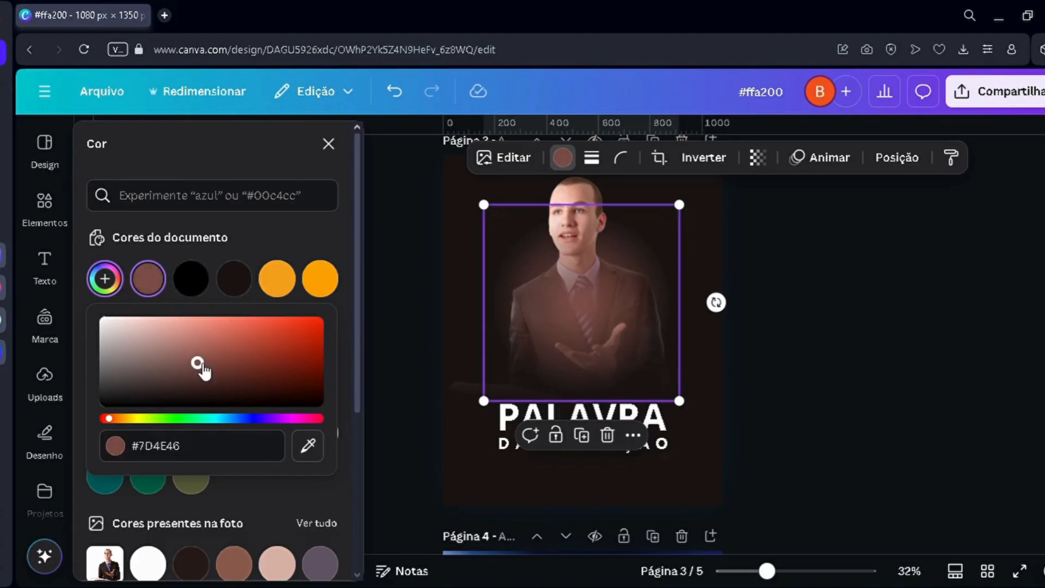
Step: Apply the Desfoque effect to the reddish-brown blur graphic with an intensity of 75
left_click(504, 157)
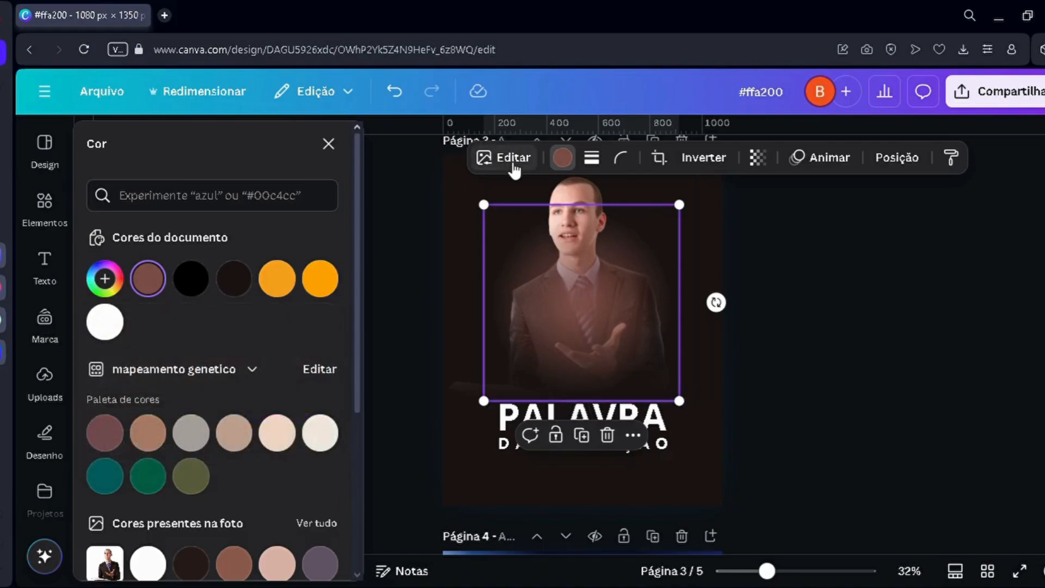
scroll(205, 485, "down", 5)
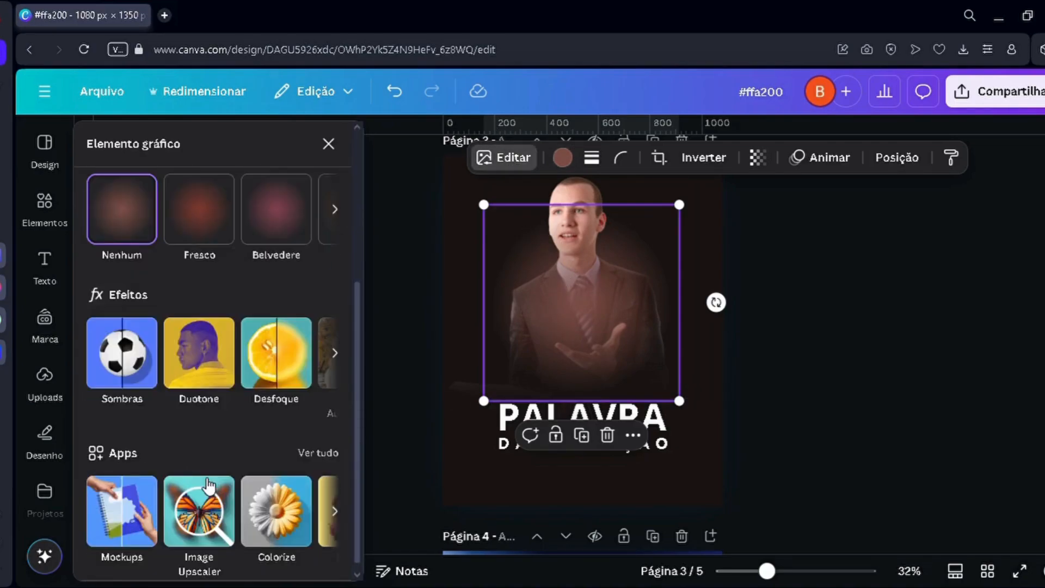
left_click(274, 351)
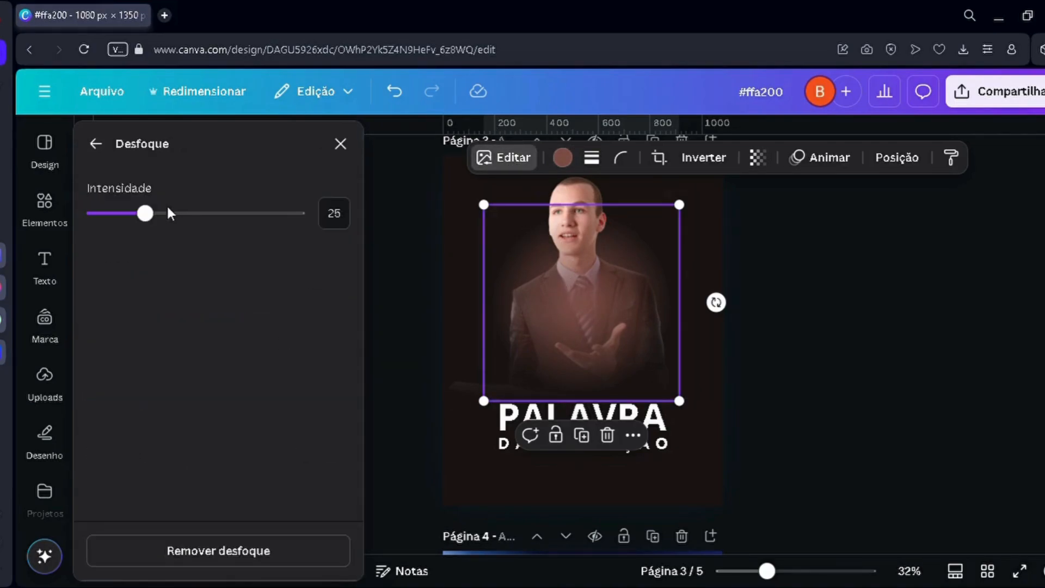
left_click(236, 213)
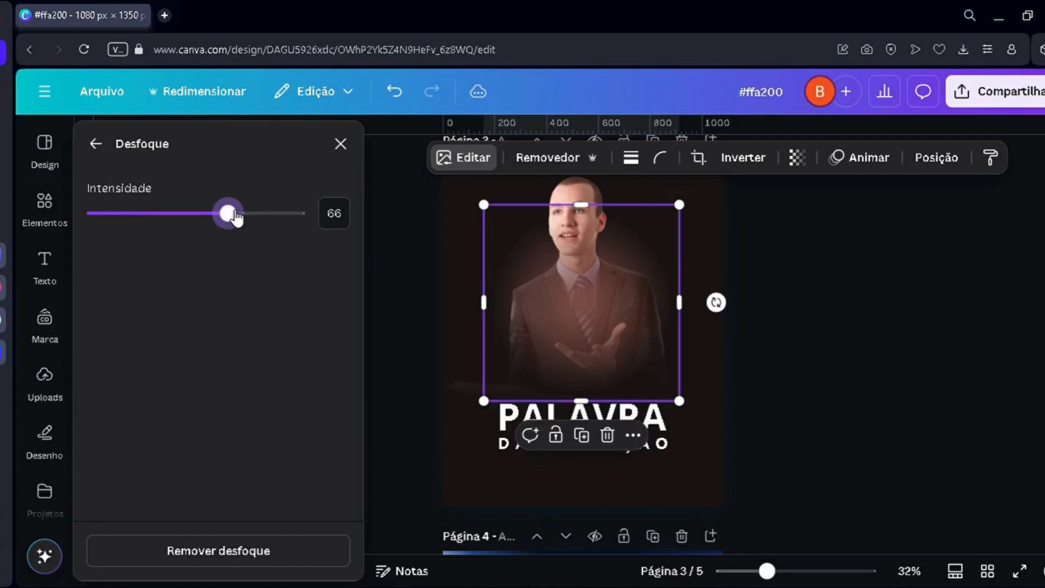
left_click_drag(238, 219, 255, 218)
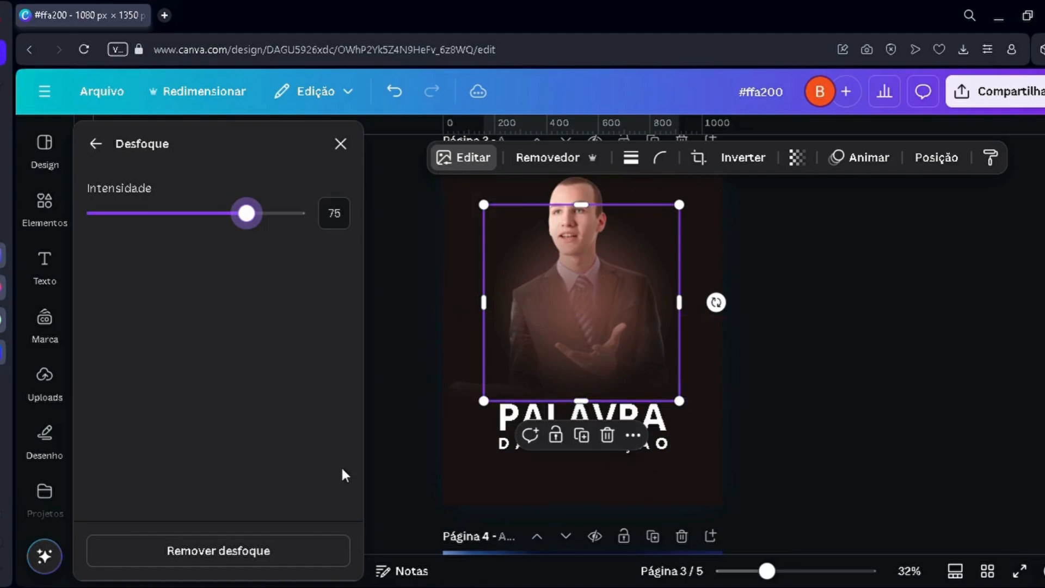
Step: Move the reddish-brown blur layer below the preacher photo, just above the background, and enlarge the glow slightly
scroll(645, 352, "up", 4)
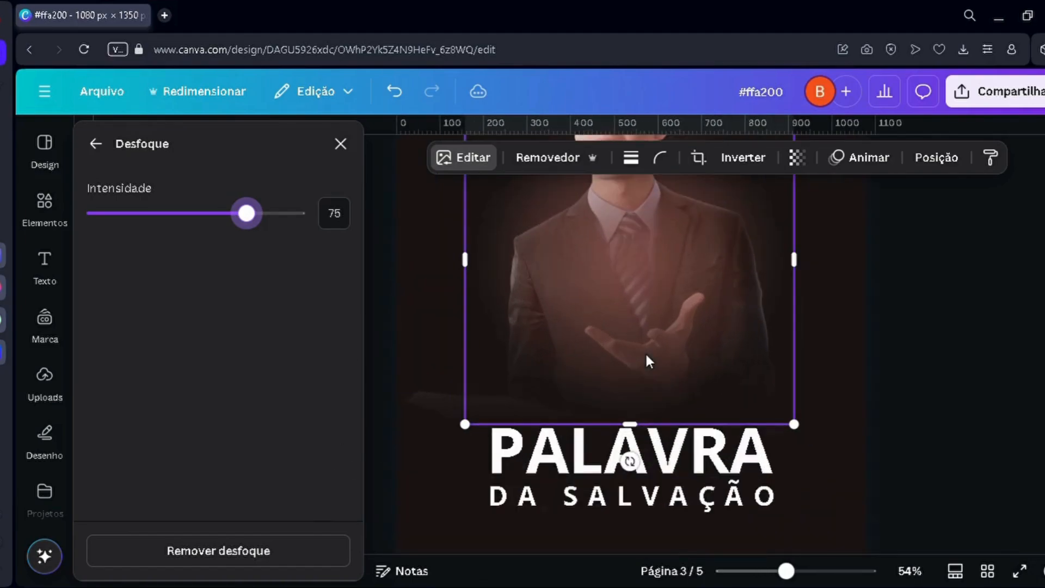
scroll(601, 338, "up", 3)
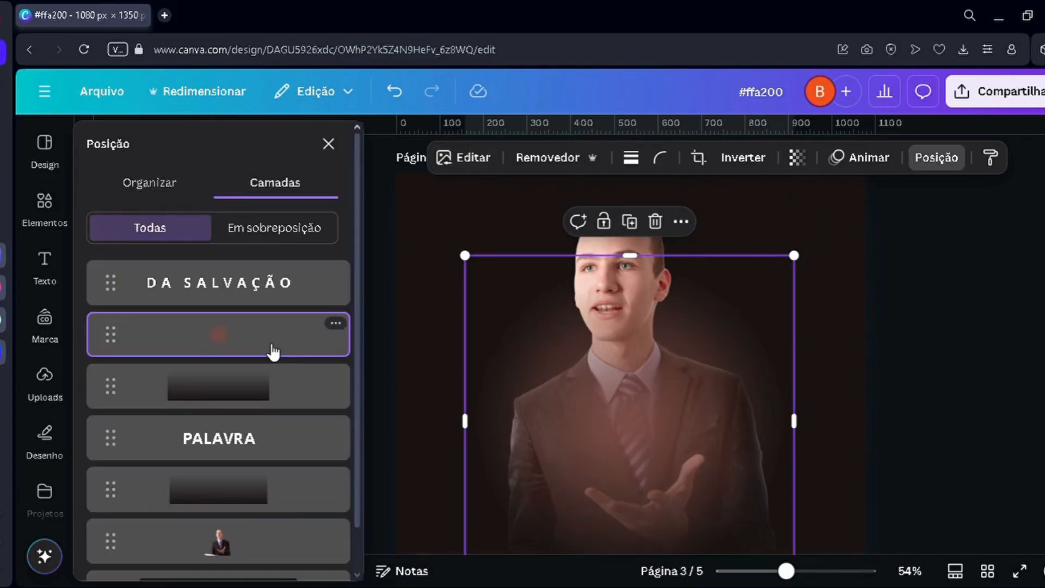
left_click_drag(273, 351, 345, 489)
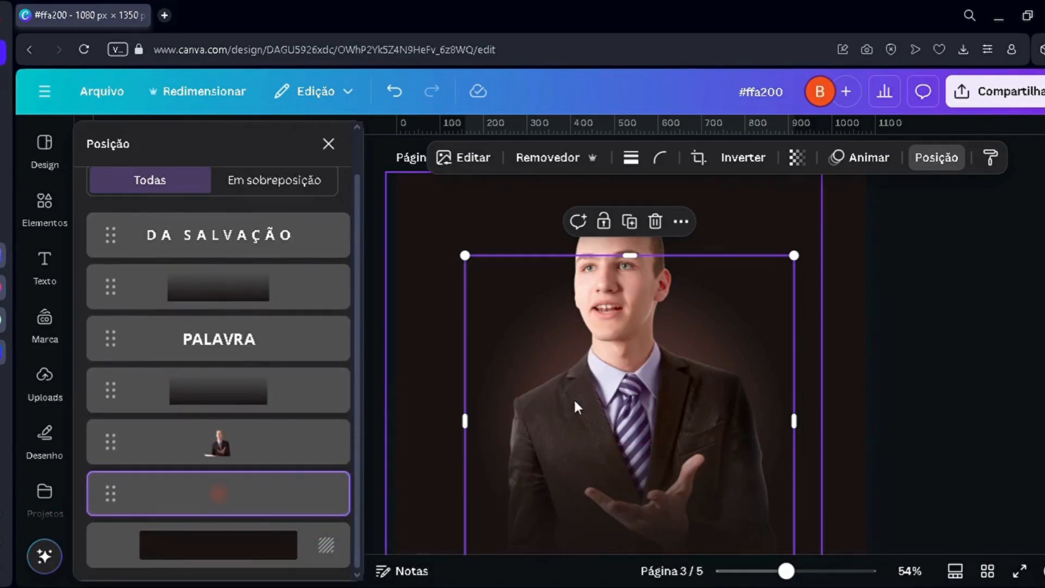
left_click_drag(465, 256, 479, 294)
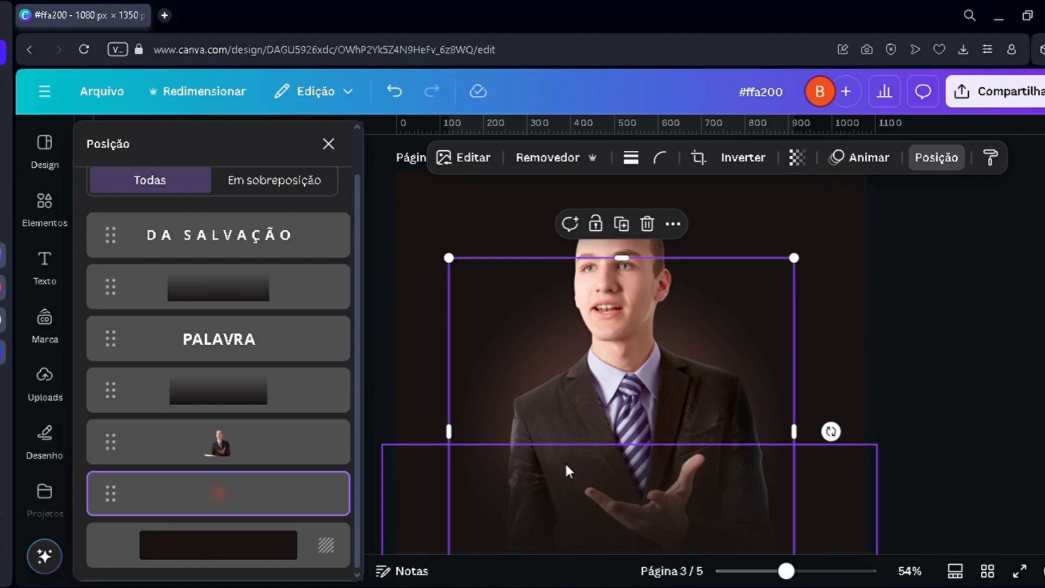
Step: Add the recently used orange blur to page 3 again, recolour it white, and enlarge and centre it over the preacher's torso
left_click(44, 213)
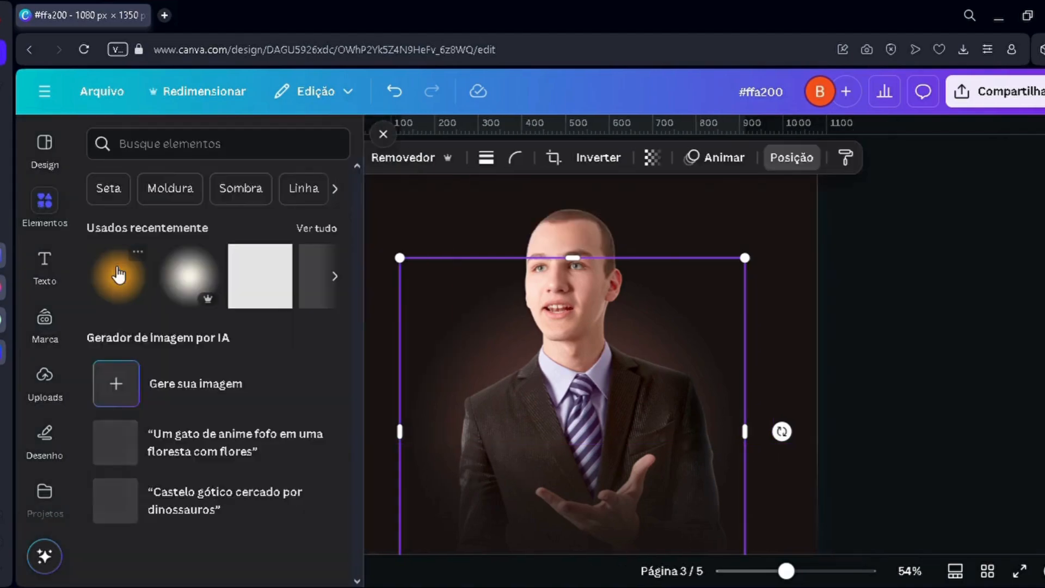
left_click(631, 468)
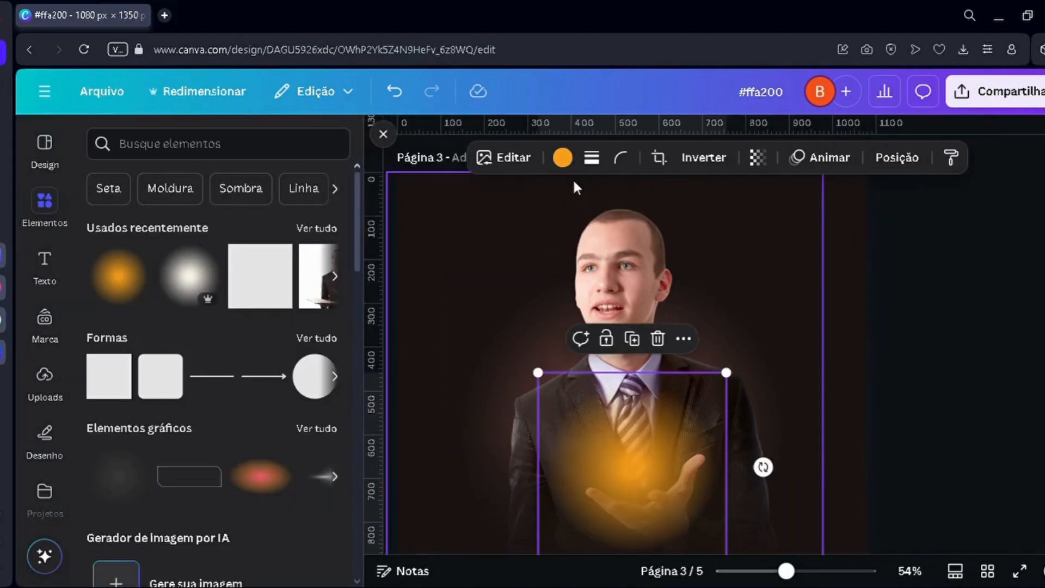
left_click(563, 157)
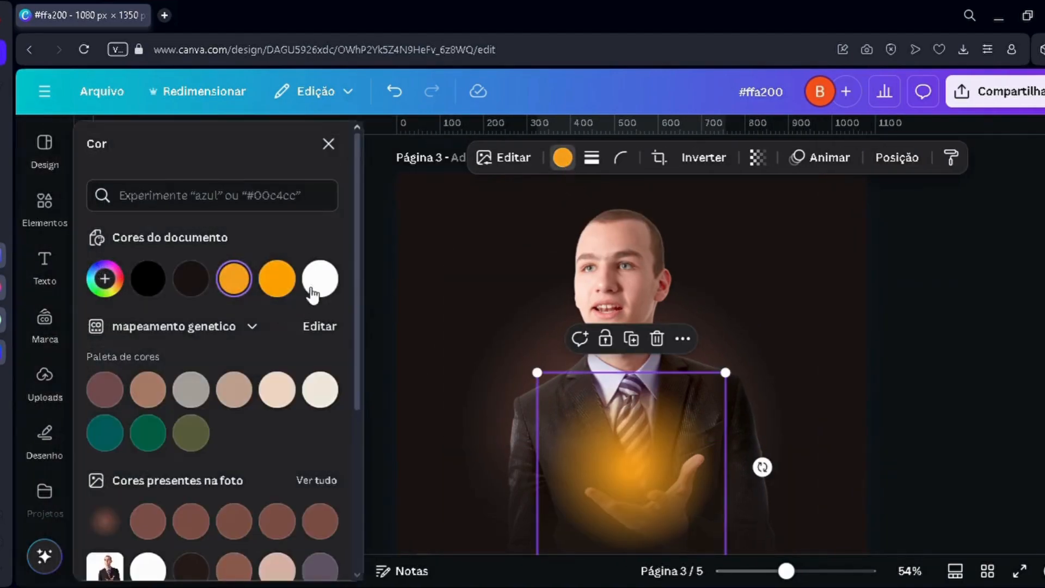
left_click(319, 279)
left_click_drag(537, 372, 506, 341)
left_click_drag(624, 468, 628, 447)
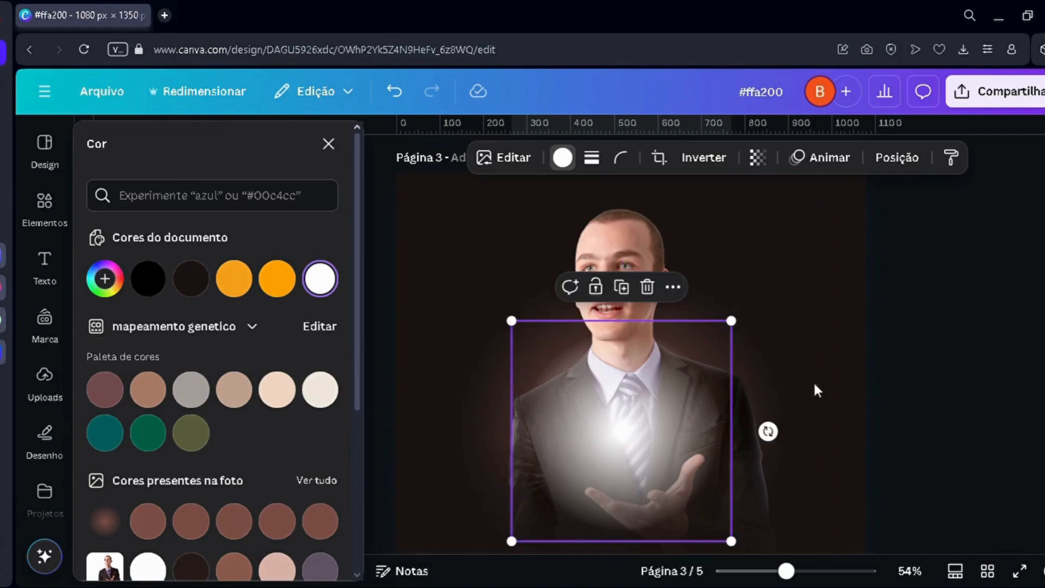
left_click(978, 368)
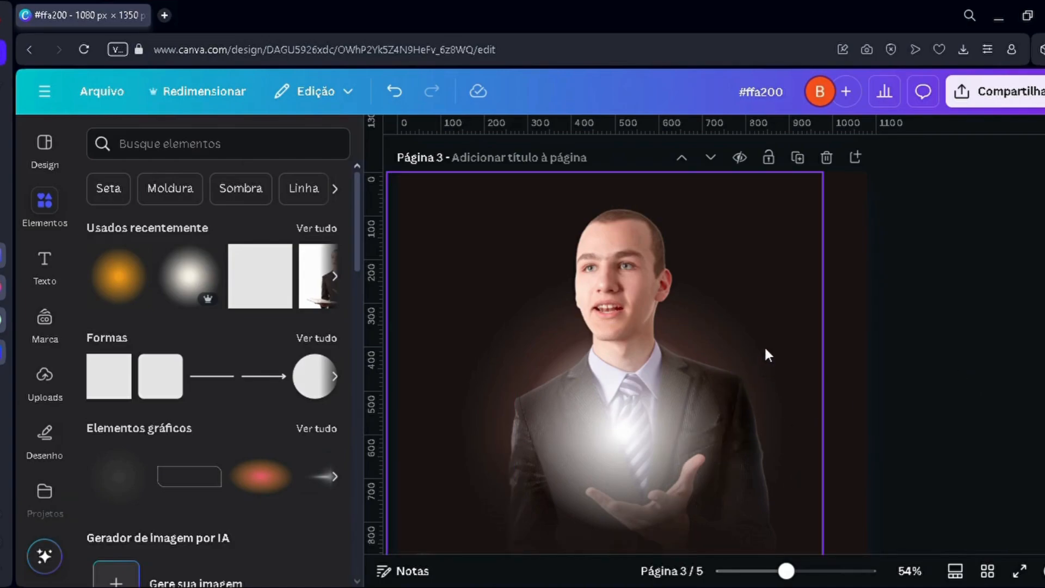
Step: Apply the Desfoque effect to the white blur on the preacher's torso with an intensity of 72
left_click(601, 364)
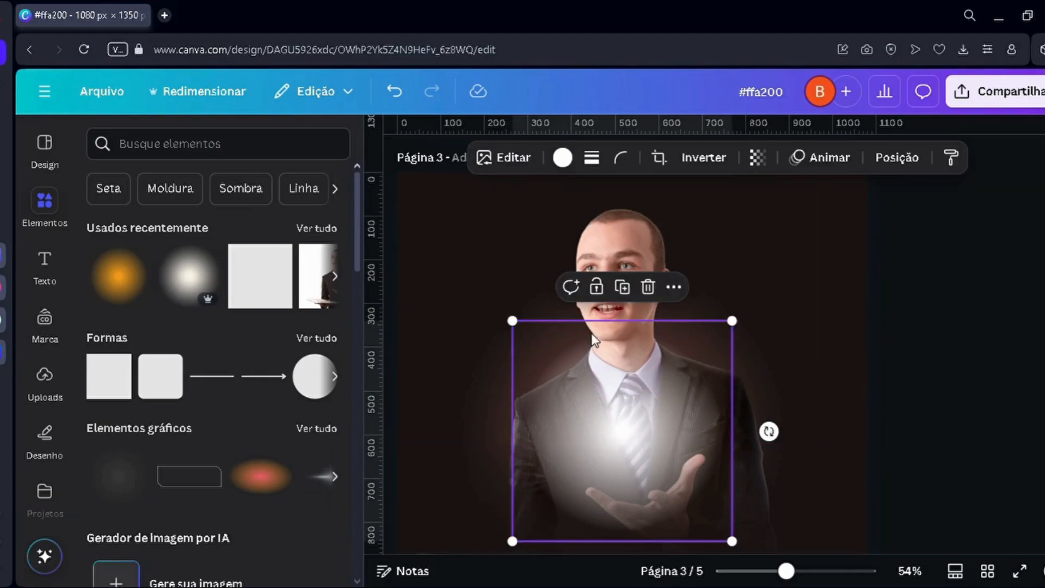
left_click(513, 158)
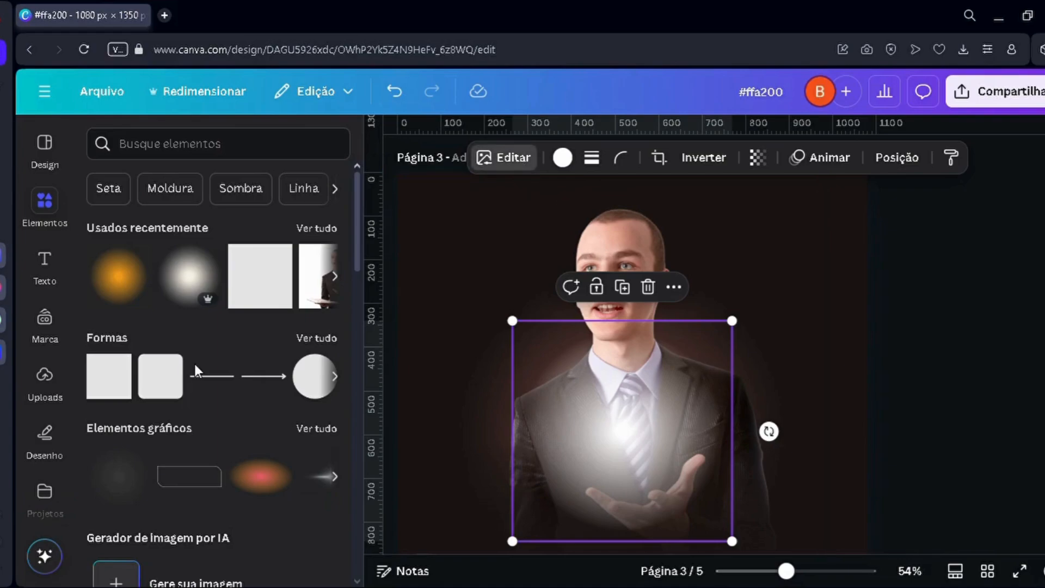
scroll(181, 398, "down", 3)
left_click(215, 460)
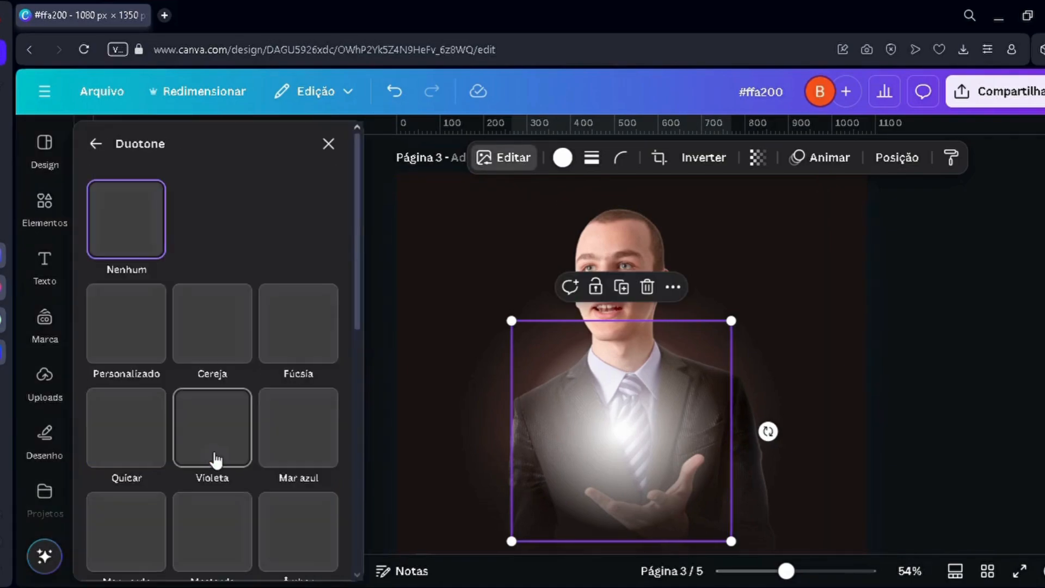
left_click(96, 143)
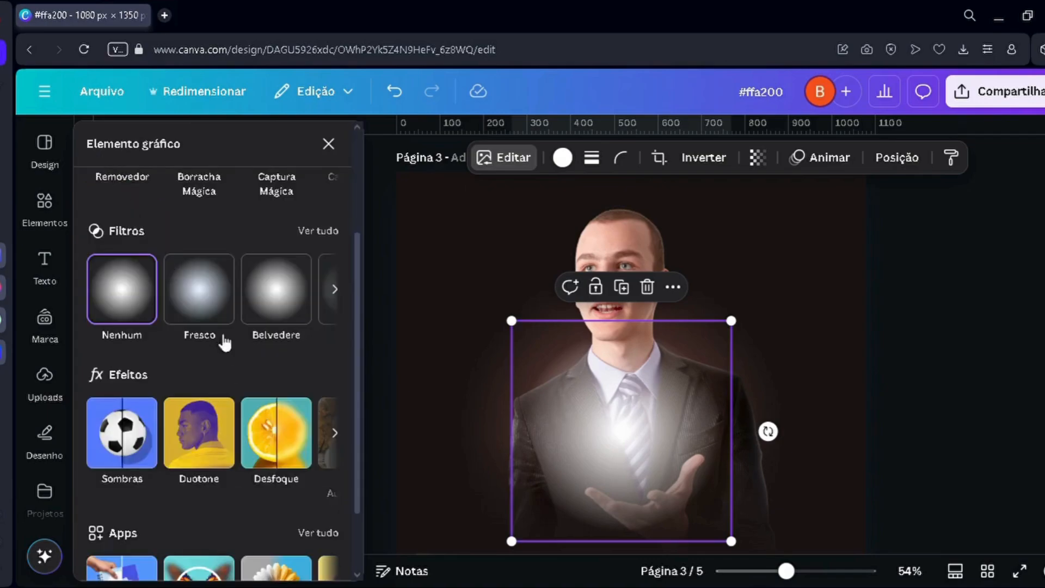
left_click(280, 441)
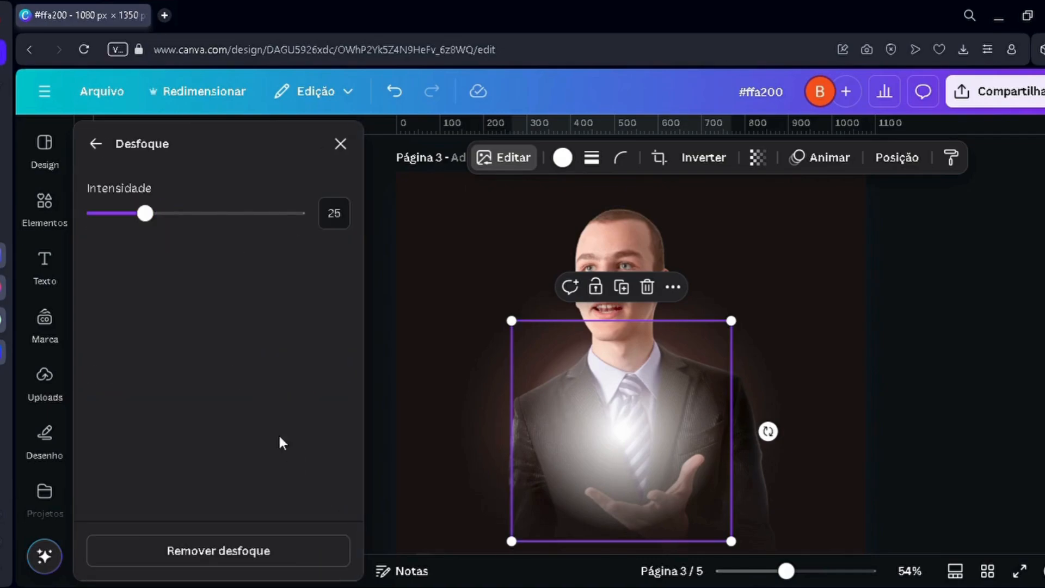
left_click(185, 213)
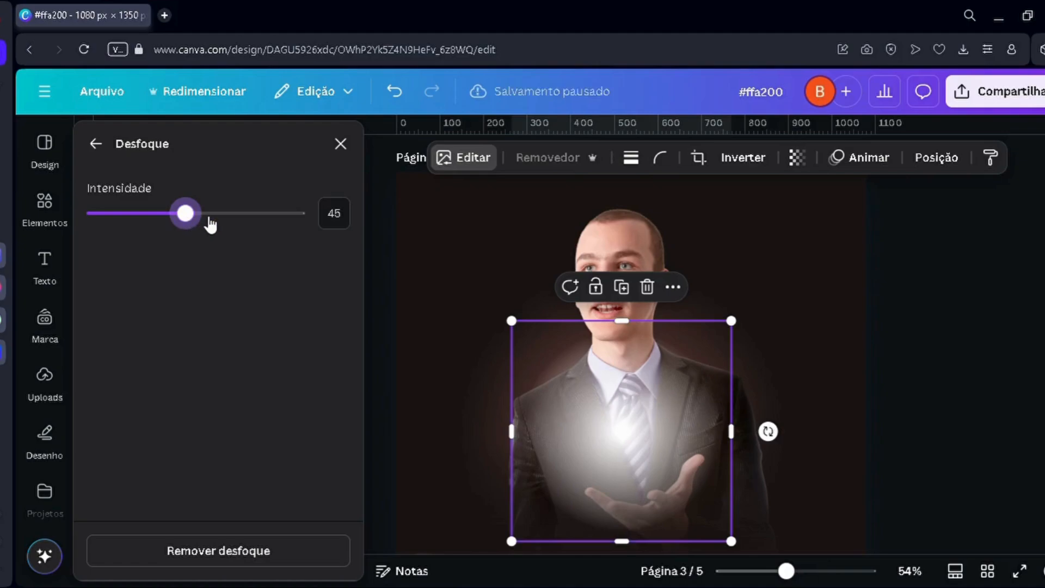
left_click(209, 217)
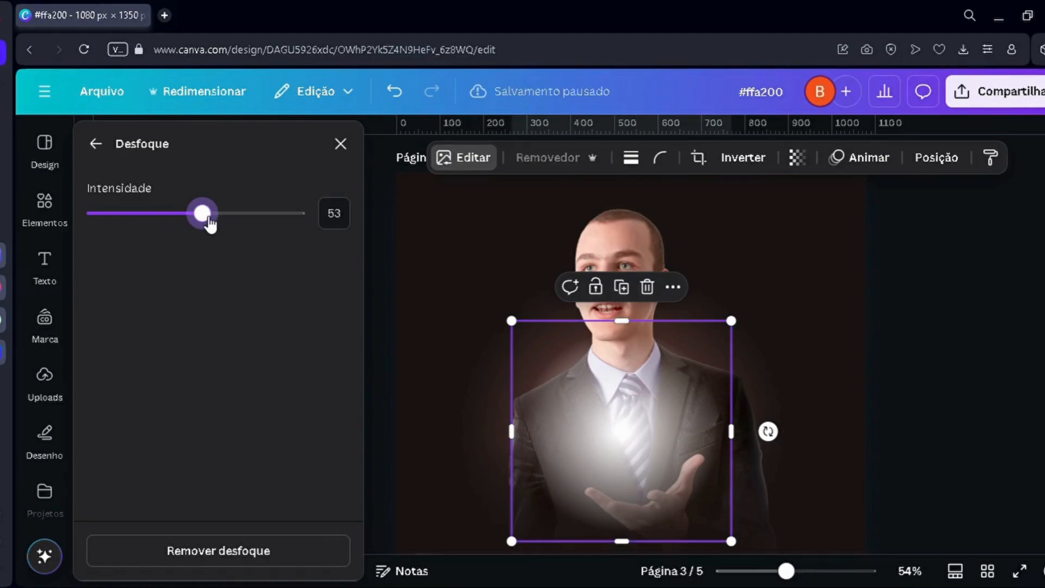
left_click(249, 217)
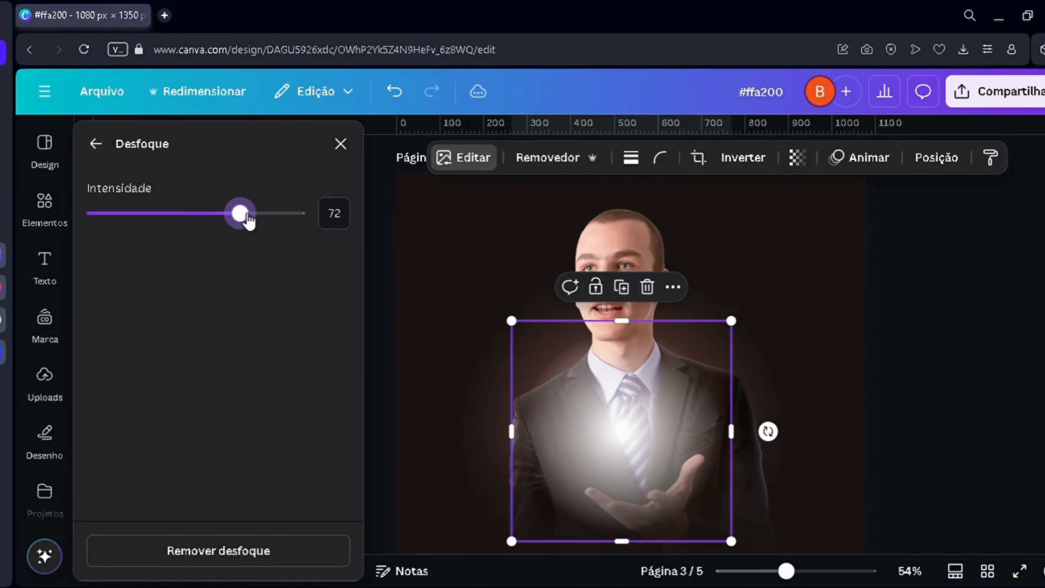
left_click(96, 144)
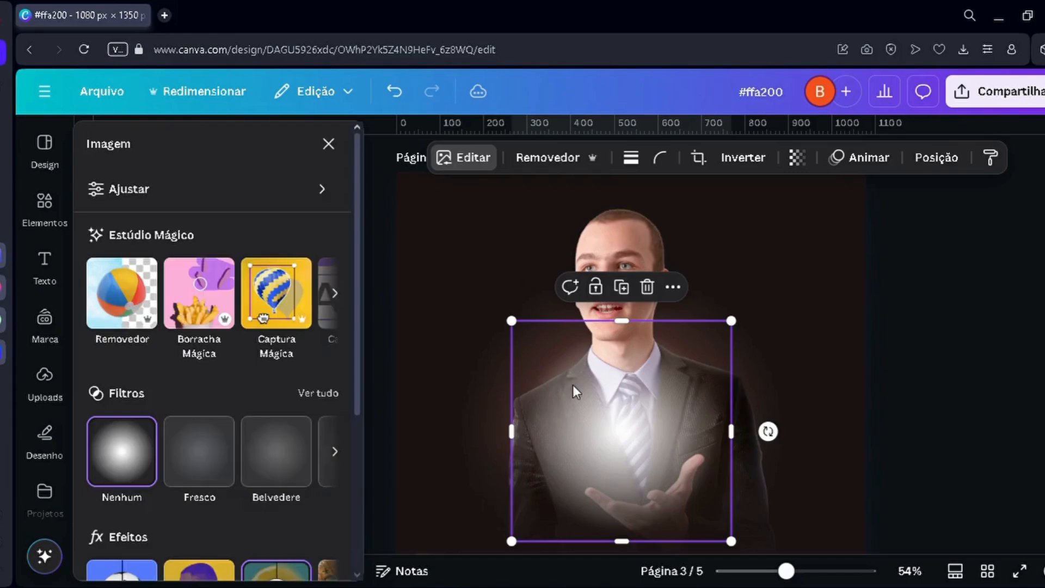
left_click(1013, 269)
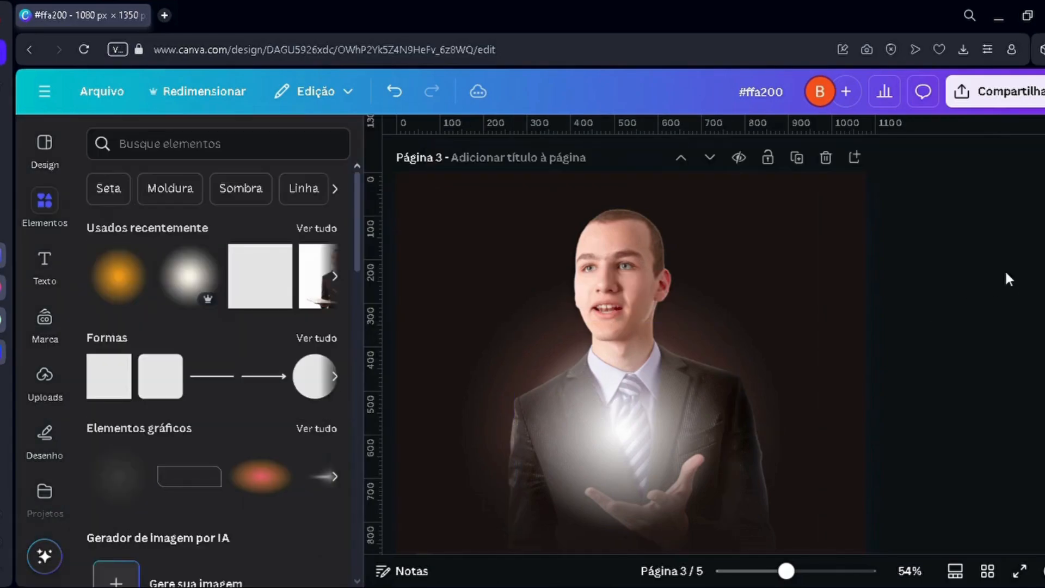
Step: Place the white blur layer directly beneath the preacher photo, and enlarge and recentre it behind his shoulders
left_click(604, 437)
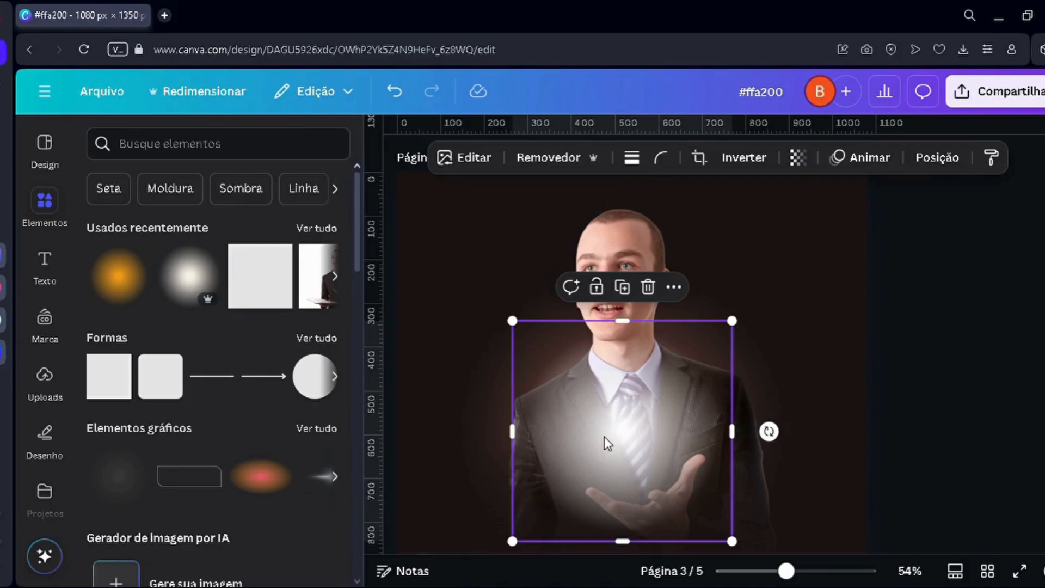
key("alt+1")
left_click_drag(245, 338, 234, 479)
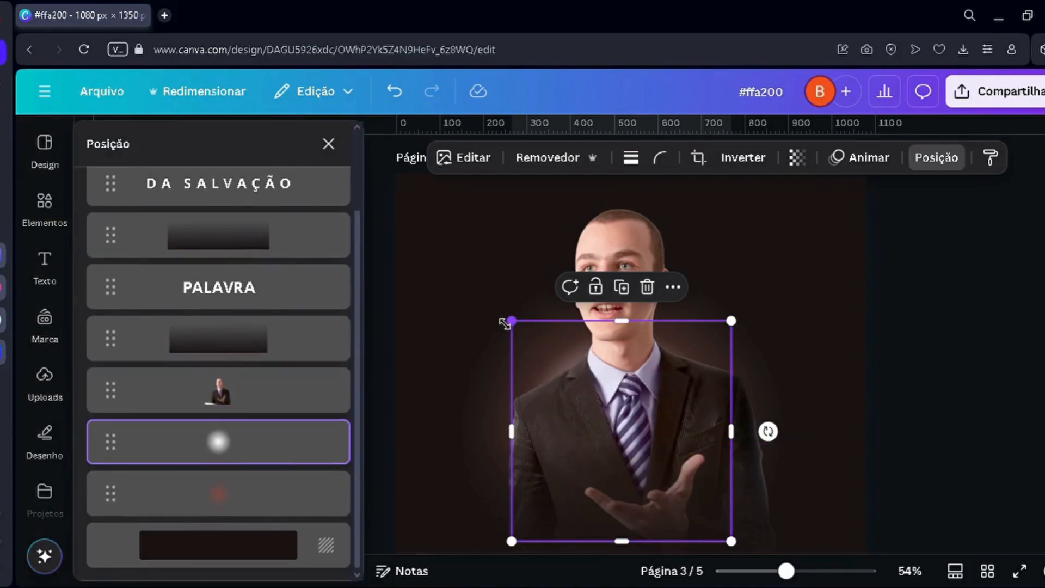
left_click_drag(504, 323, 478, 295)
left_click_drag(526, 356, 557, 374)
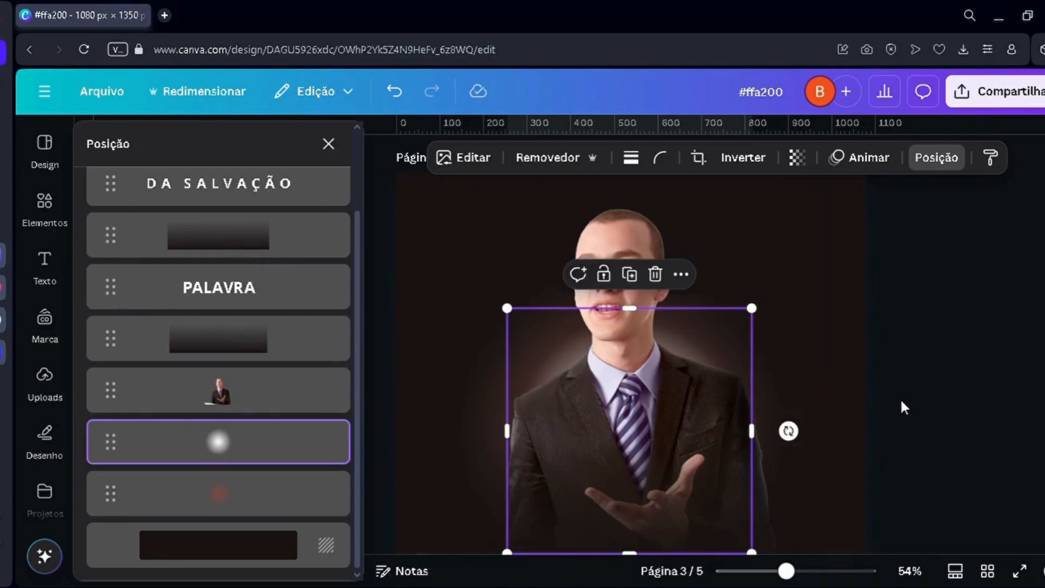
left_click(902, 403)
scroll(902, 402, "down", 3)
scroll(544, 482, "up", 1)
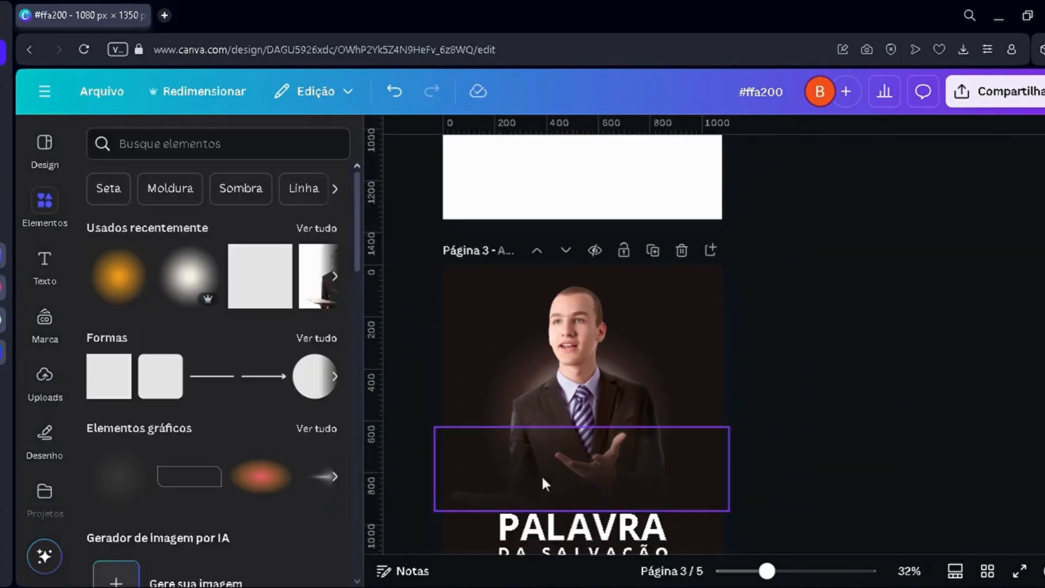
scroll(563, 378, "up", 2)
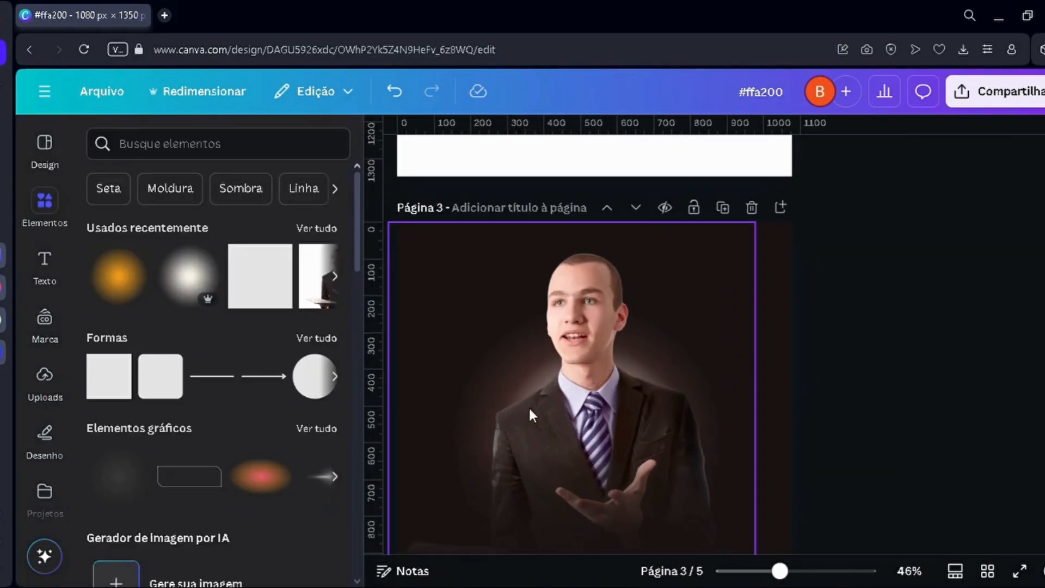
scroll(528, 407, "down", 3)
scroll(521, 449, "down", 3)
scroll(517, 313, "up", 2)
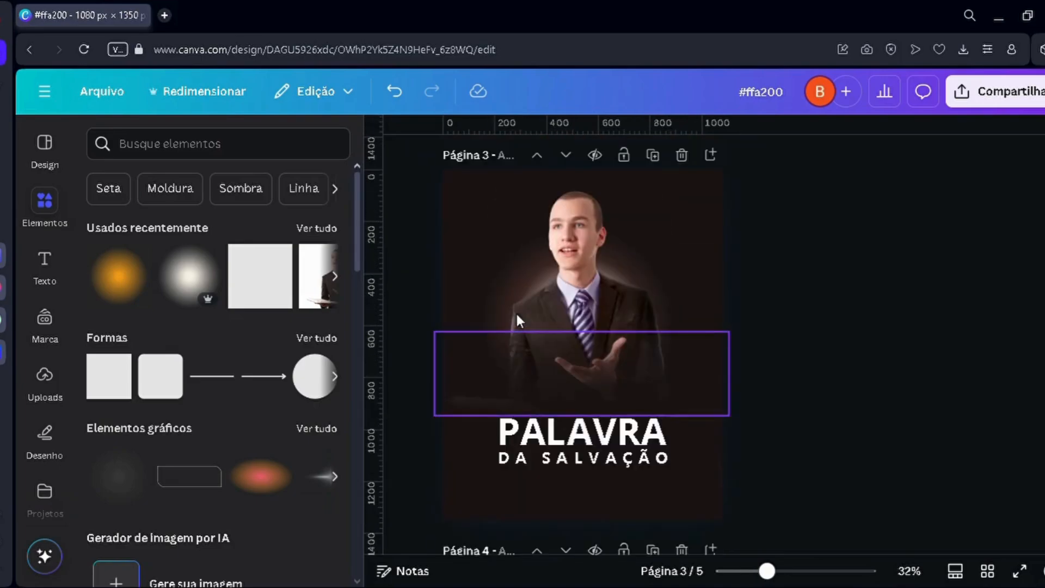
Step: Search the graphics for "evangelho" and place the Christian fish symbol centred beneath the DA SALVAÇÃO line on page 3
left_click(164, 146)
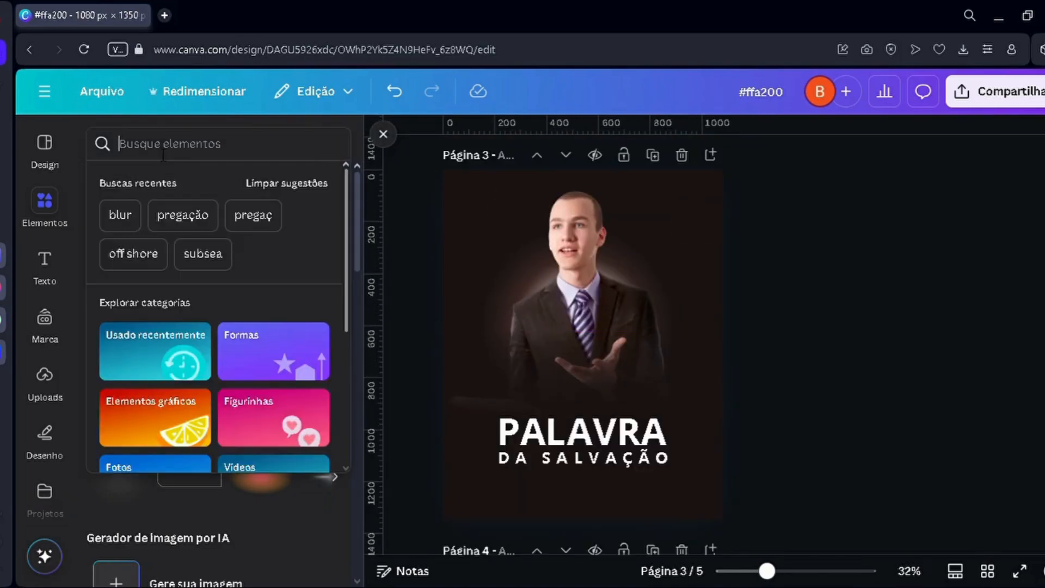
type("evangelho")
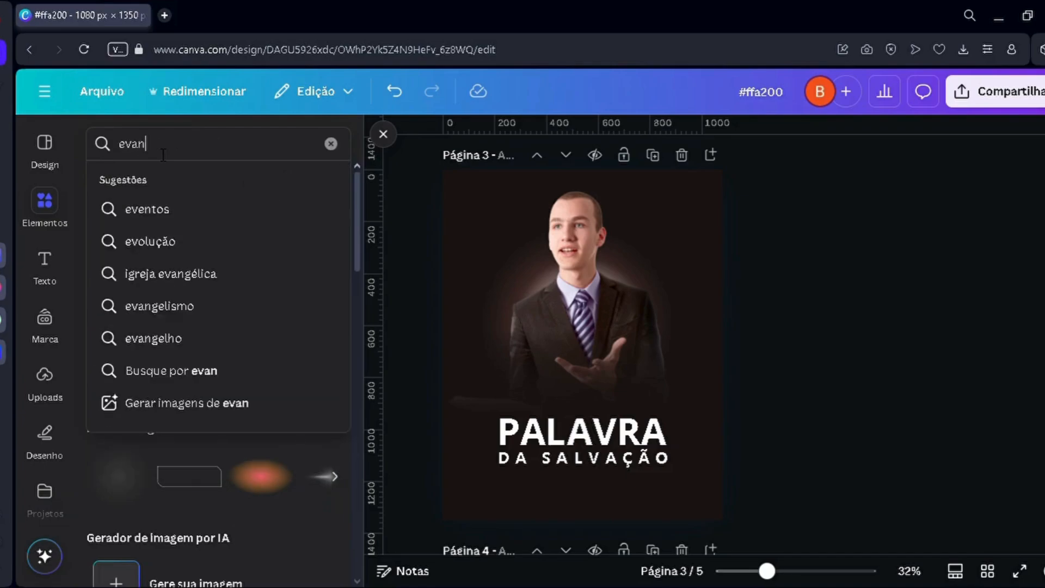
key("Return")
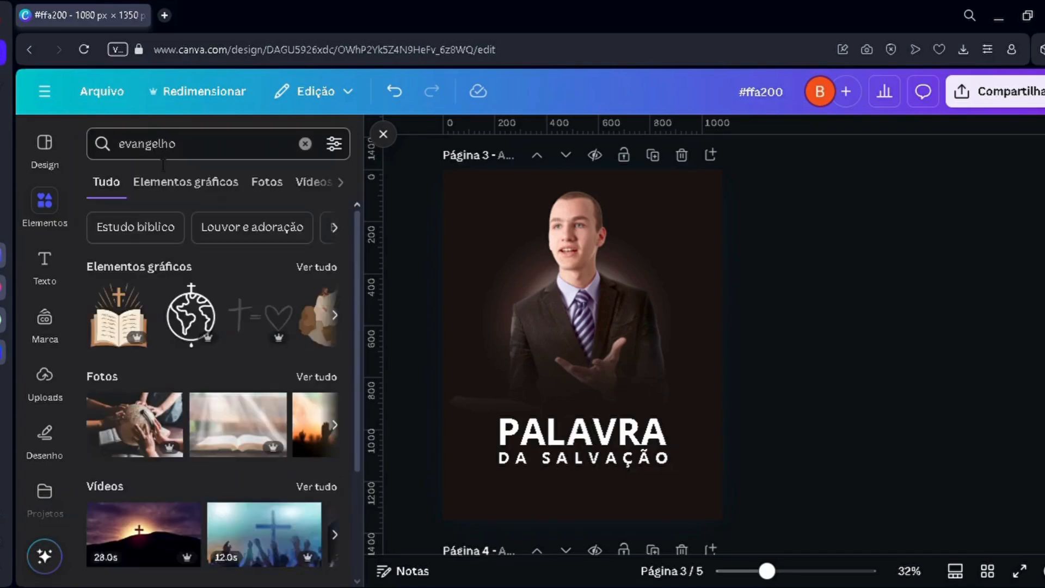
left_click(169, 184)
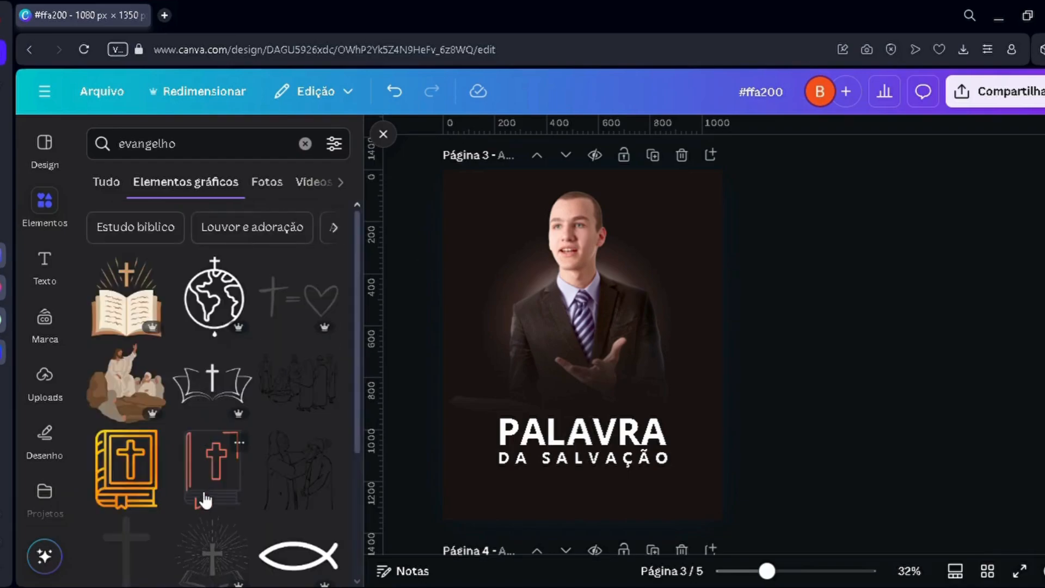
scroll(204, 511, "down", 5)
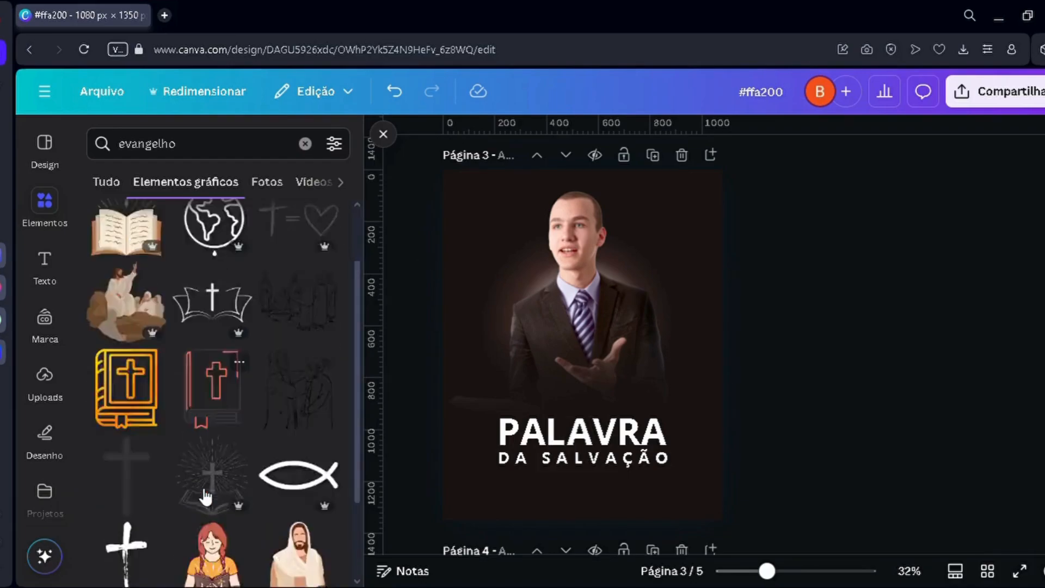
scroll(643, 326, "down", 3)
scroll(644, 330, "up", 2)
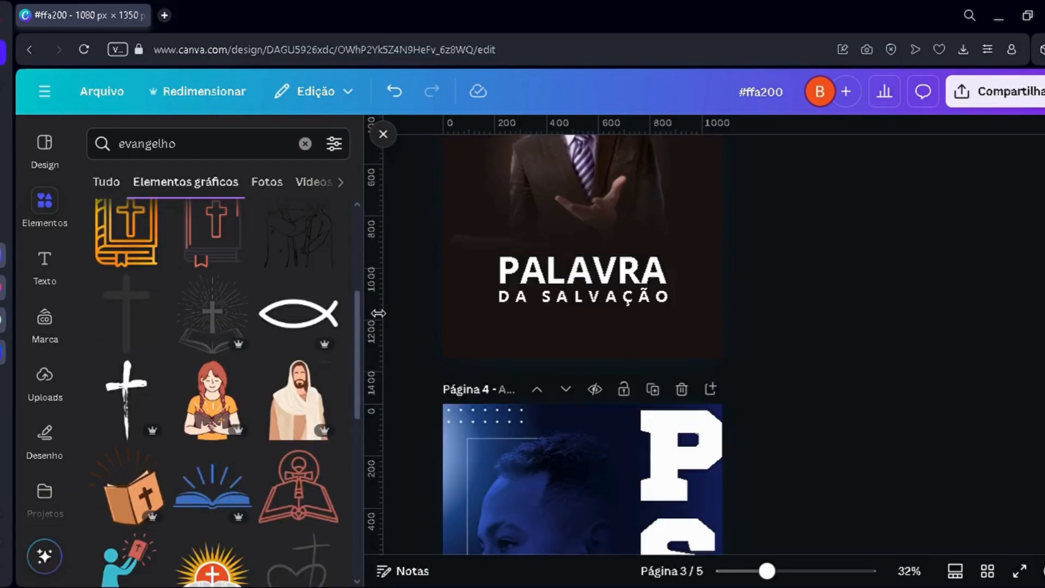
left_click(305, 326)
left_click_drag(542, 266, 564, 422)
left_click(733, 410)
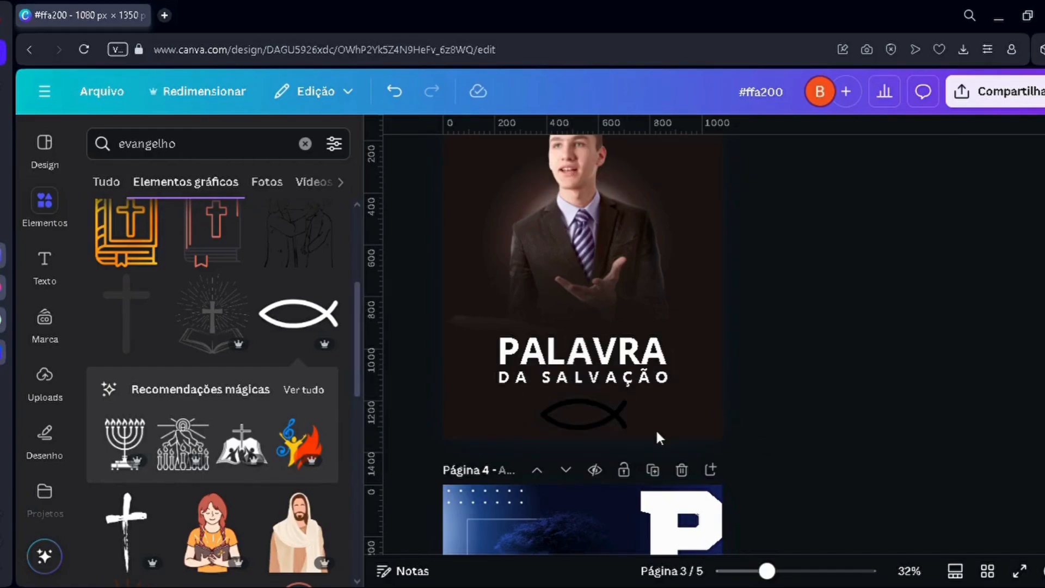
Step: Recolour the fish symbol white and fine-tune its spacing below the DA SALVAÇÃO line
scroll(630, 413, "up", 3)
scroll(629, 413, "up", 1)
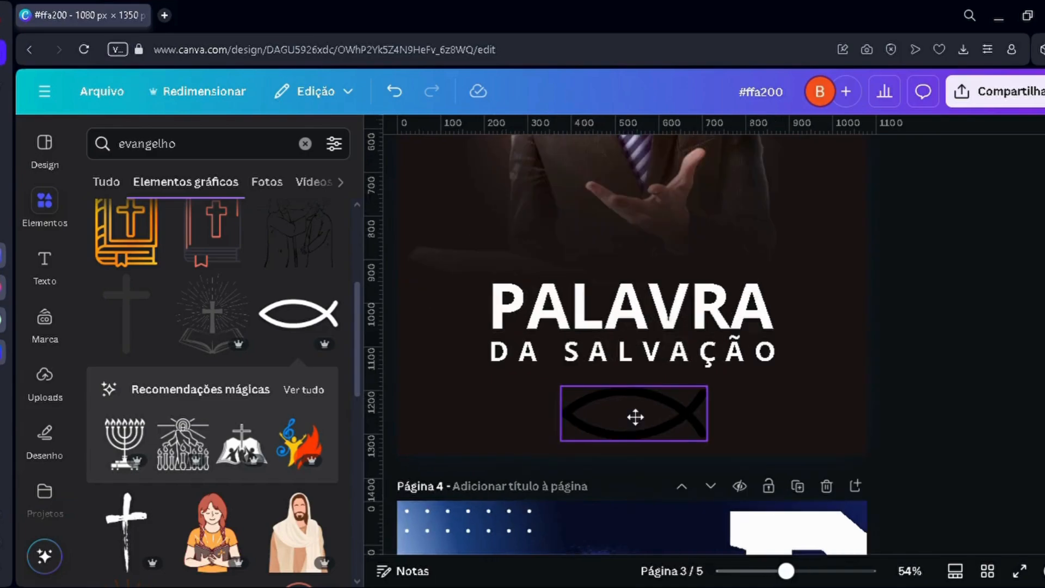
left_click(634, 415)
left_click(566, 165)
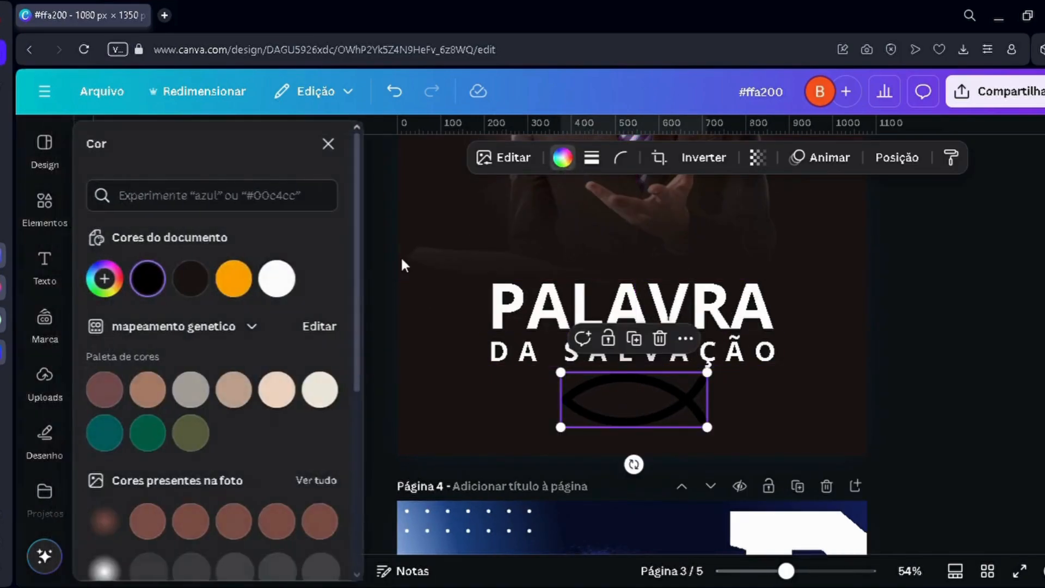
left_click(277, 279)
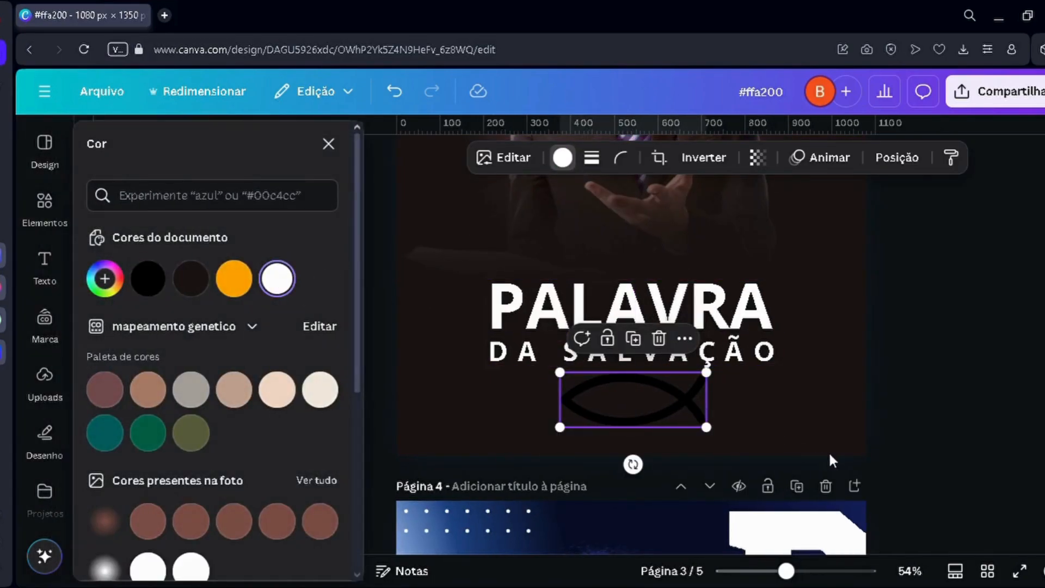
left_click(779, 413)
scroll(769, 409, "up", 2)
scroll(761, 415, "up", 1)
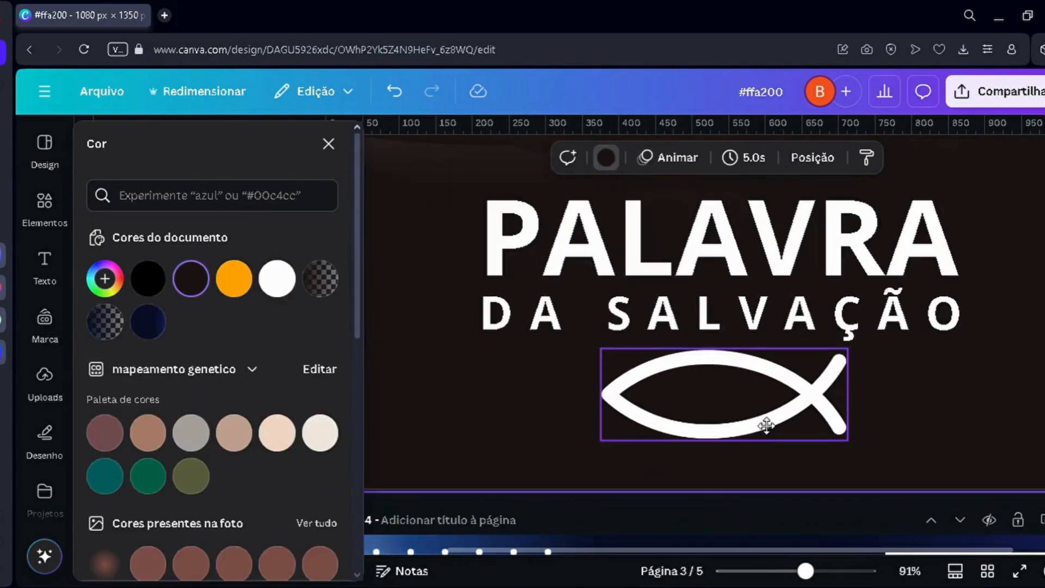
left_click(764, 421)
left_click(569, 398)
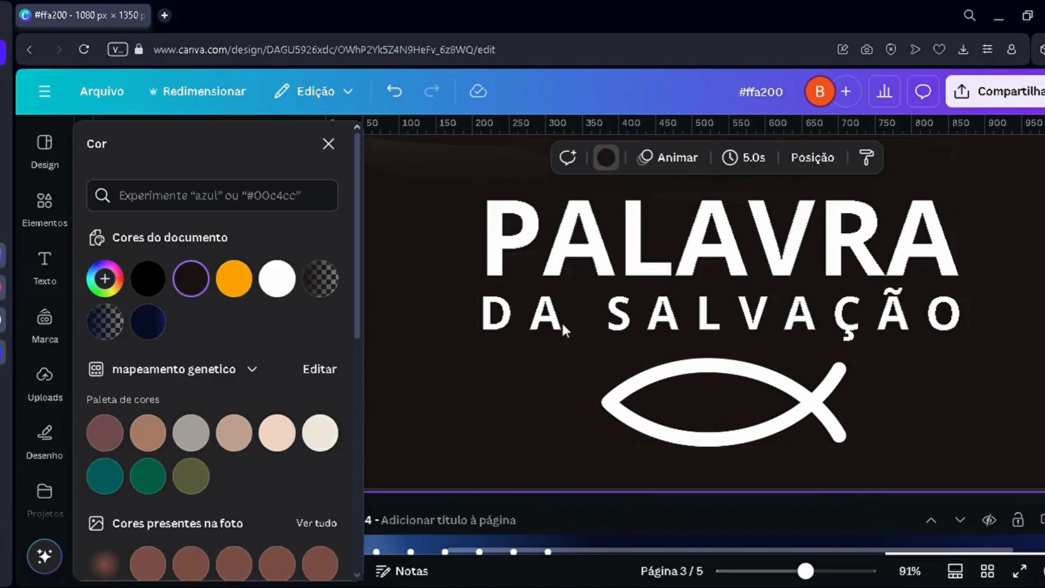
Step: Remove the bold formatting from the DA SALVAÇÃO text so it contrasts with PALAVRA
left_click(573, 288)
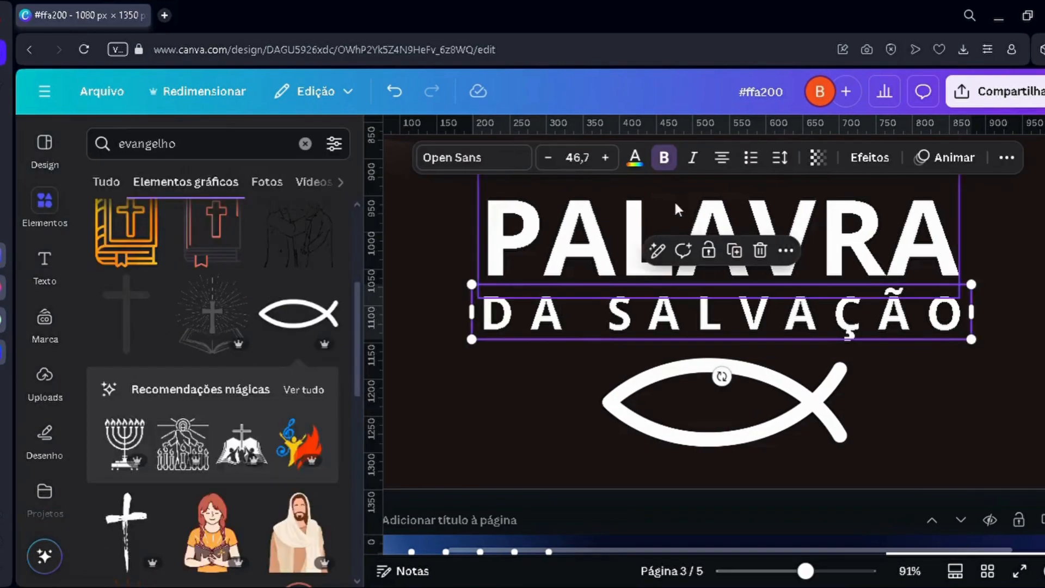
left_click(672, 159)
left_click(475, 420)
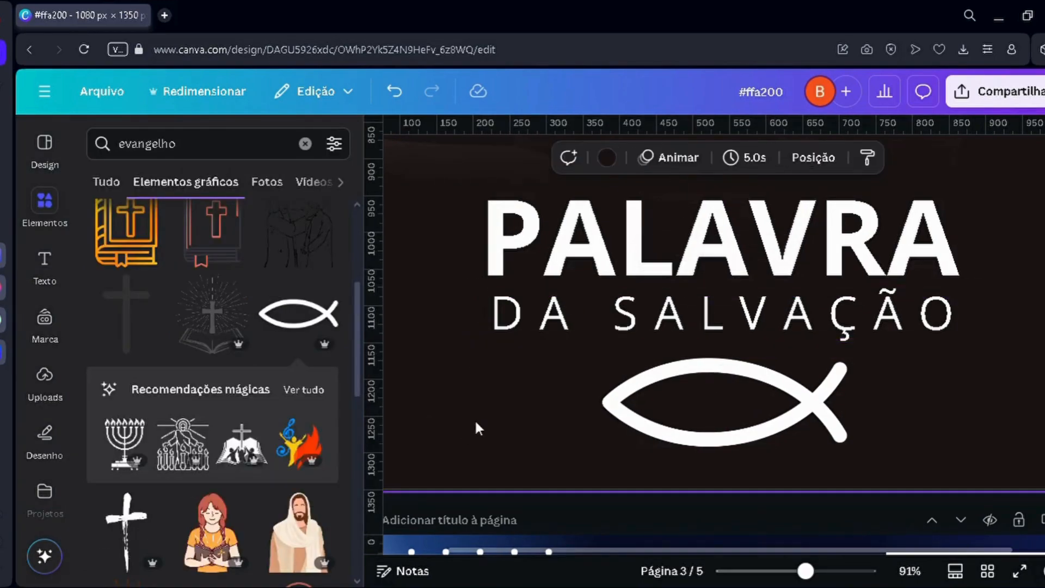
scroll(499, 403, "down", 2)
scroll(497, 406, "down", 3)
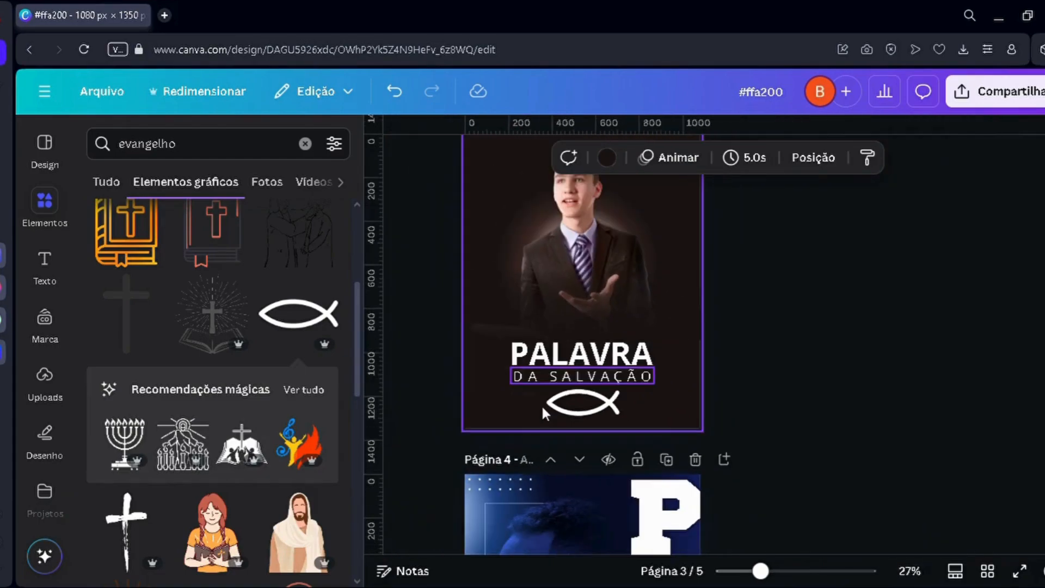
Step: Duplicate the DA SALVAÇÃO text just below the original and replace the copy's wording with "ás 20h"
scroll(541, 404, "up", 3)
scroll(542, 370, "up", 1)
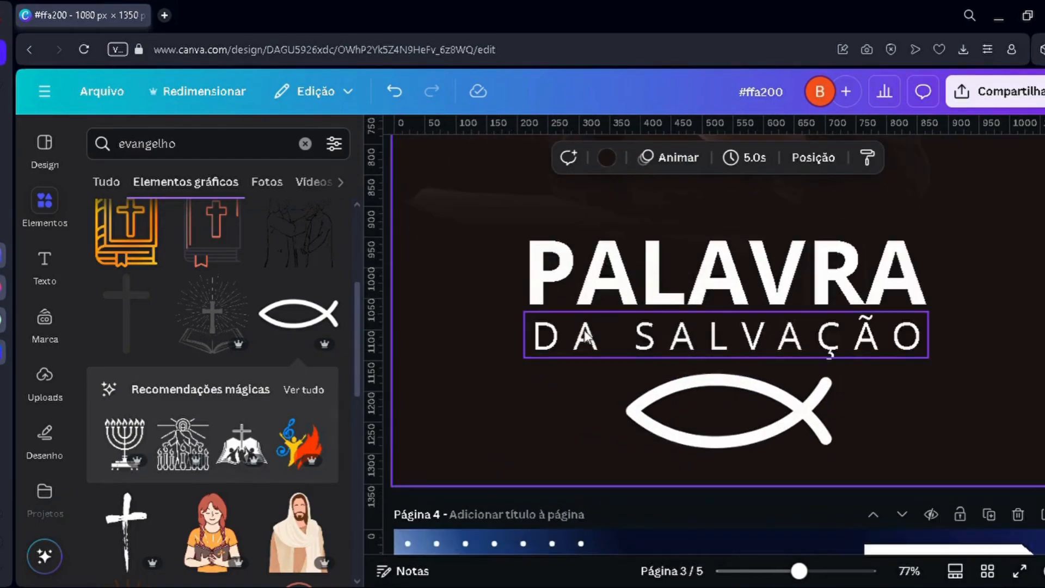
left_click_drag(585, 337, 546, 400)
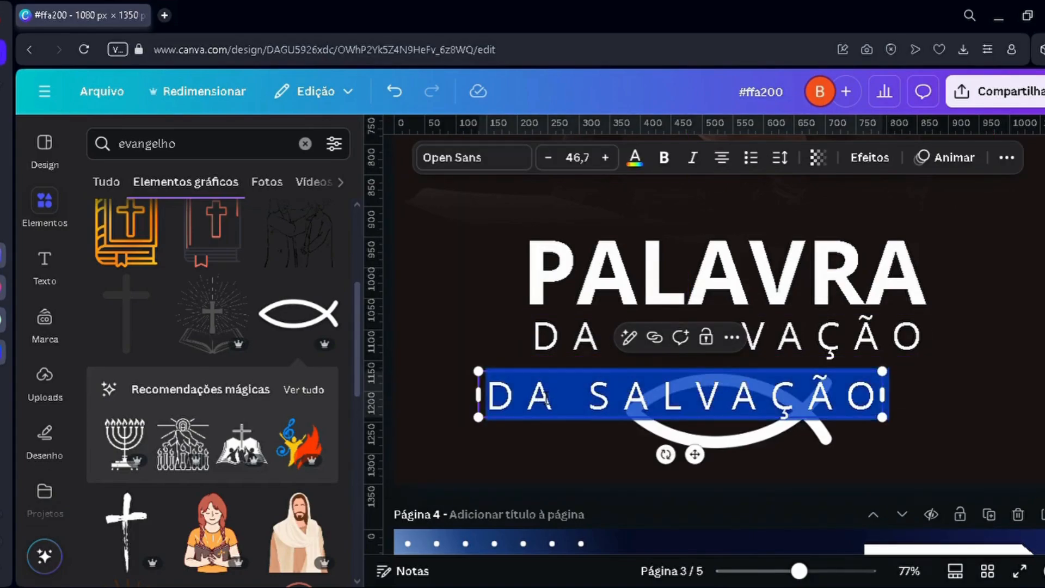
type("ás 20h")
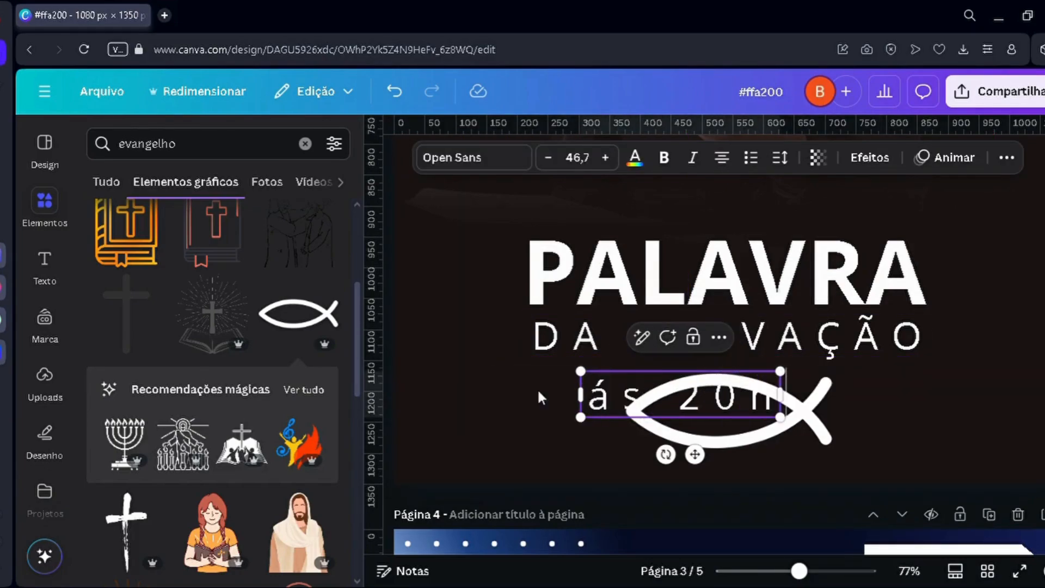
Step: Tighten the letter spacing of the "ás 20h" text and fit it at size 29,3 inside the fish symbol
left_click(794, 158)
left_click_drag(720, 280, 747, 280)
mouse_move(747, 224)
left_mouse_down()
mouse_move(769, 223)
mouse_move(728, 223)
left_mouse_up()
left_click_drag(615, 371, 702, 423)
left_click(552, 426)
scroll(724, 436, "up", 5)
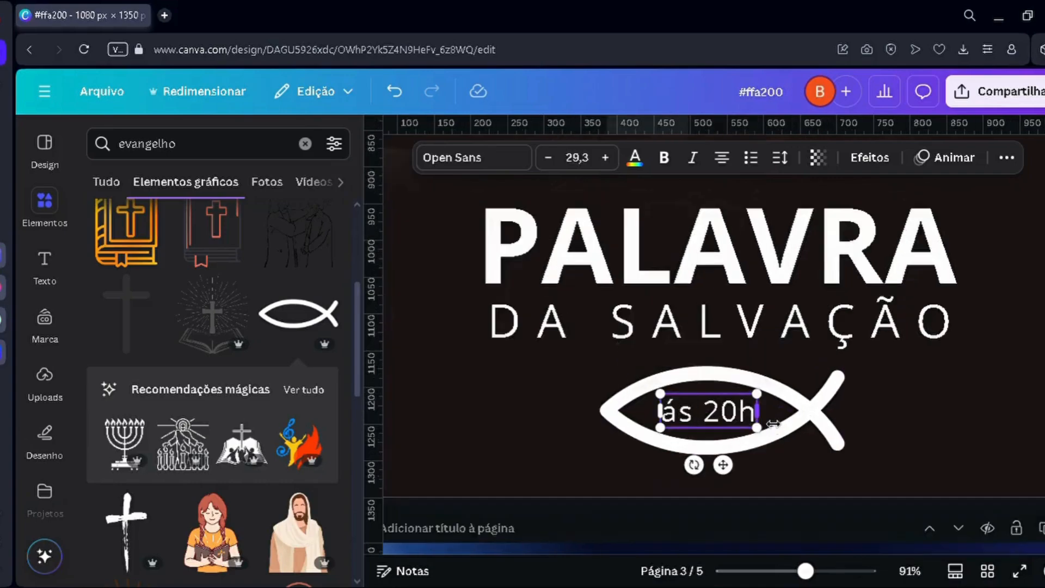
left_click_drag(700, 428, 708, 428)
scroll(700, 422, "down", 8)
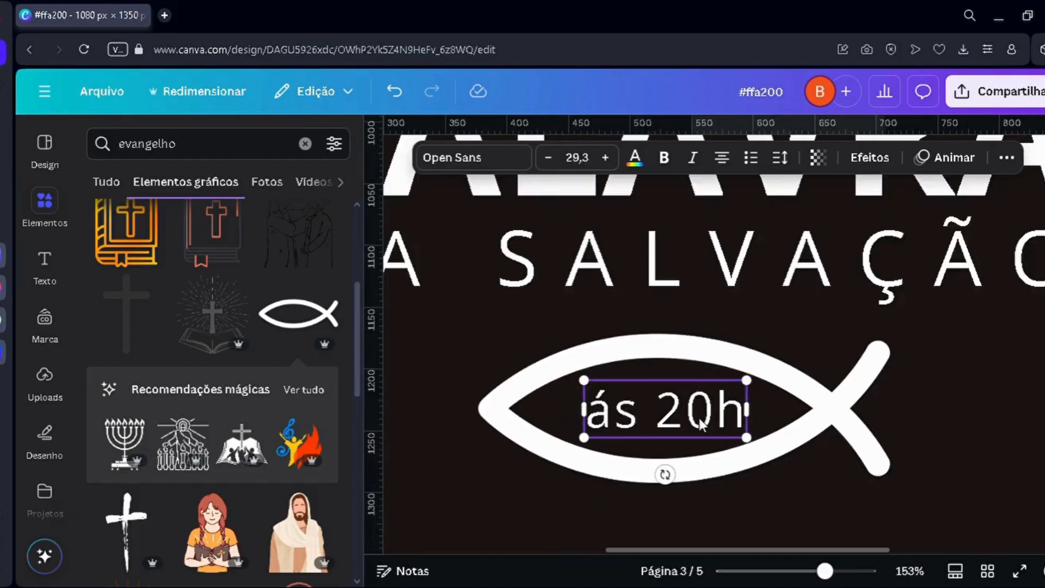
left_click(805, 407)
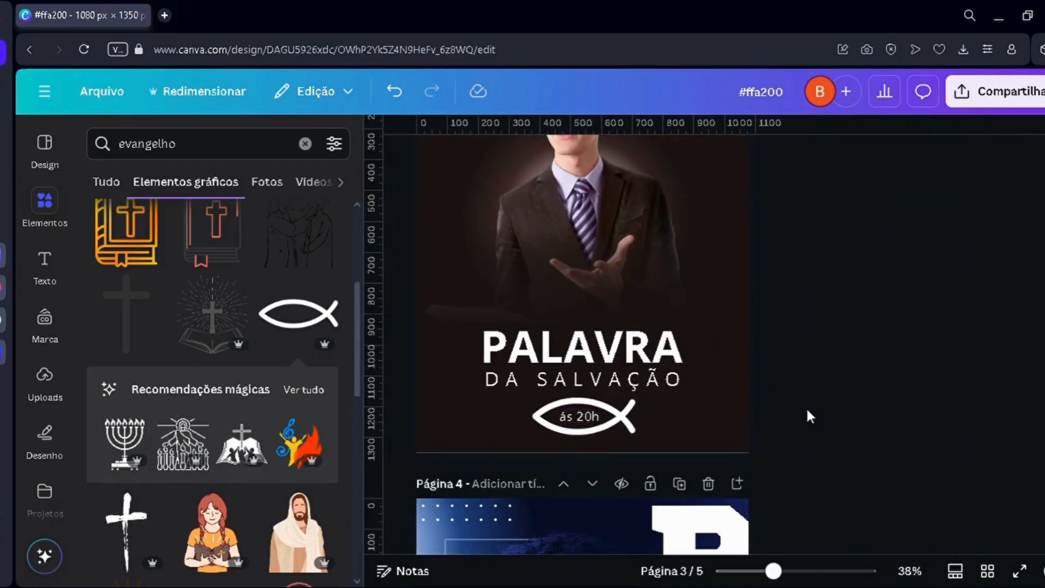
Step: Fine-tune the position of the "ás 20h" text inside the fish symbol and review the whole poster
scroll(806, 406, "down", 2)
scroll(610, 417, "up", 5)
scroll(762, 403, "up", 3)
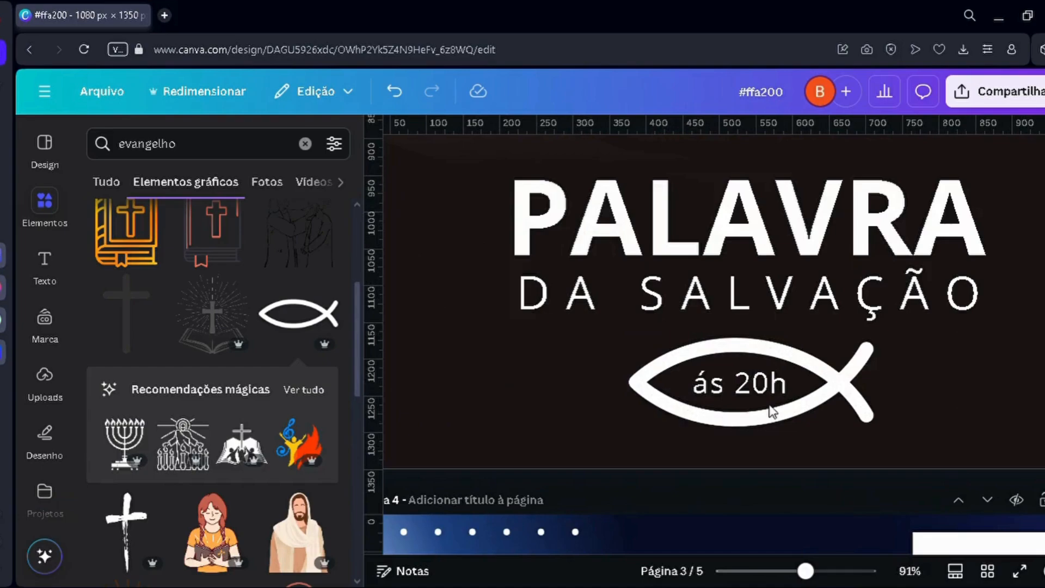
left_click(771, 381)
left_click_drag(769, 375, 776, 386)
left_click(578, 413)
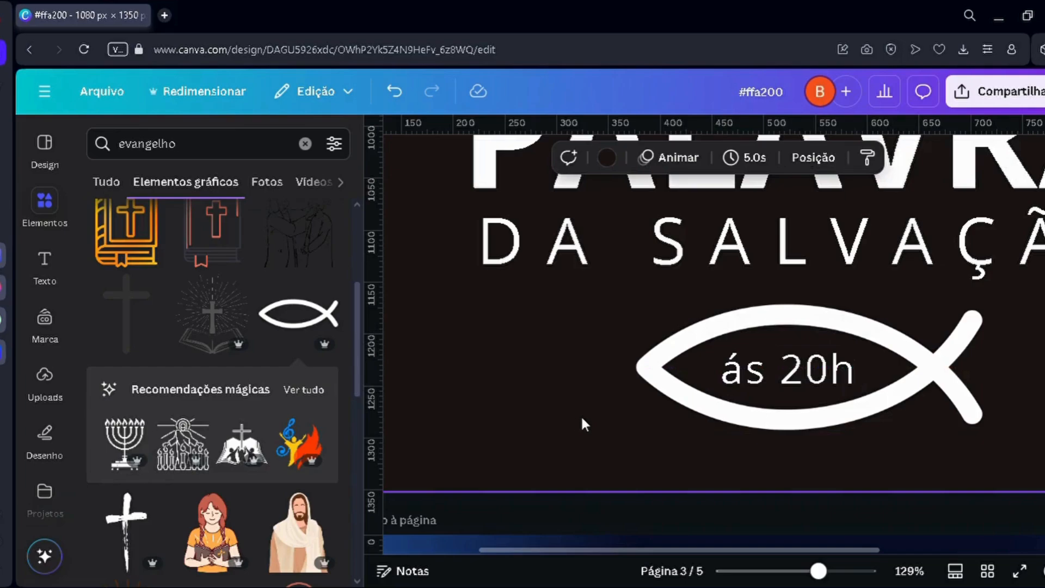
scroll(580, 415, "down", 5)
scroll(561, 447, "down", 1)
scroll(483, 399, "up", 1)
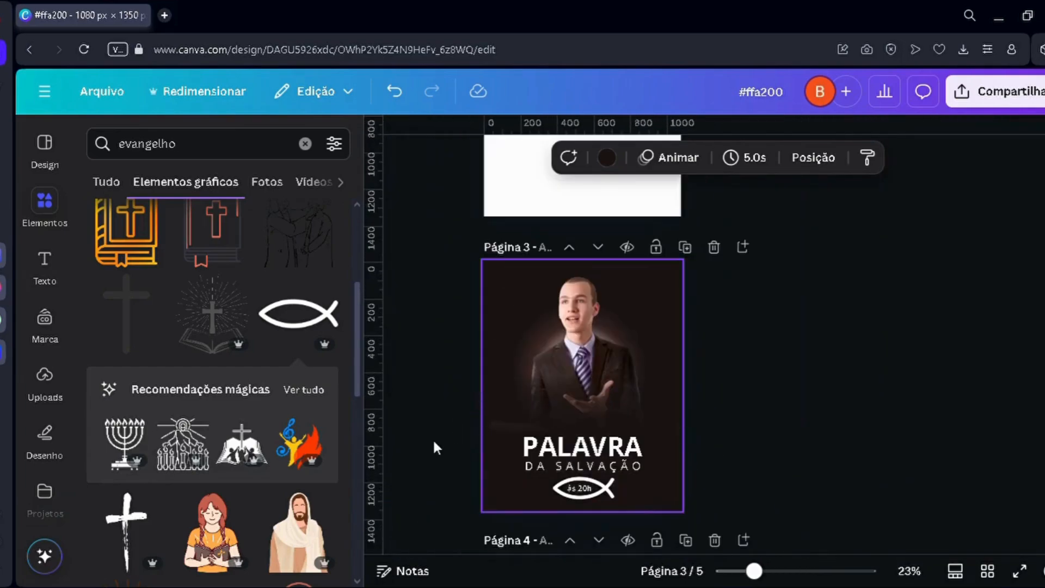
scroll(434, 442, "up", 2)
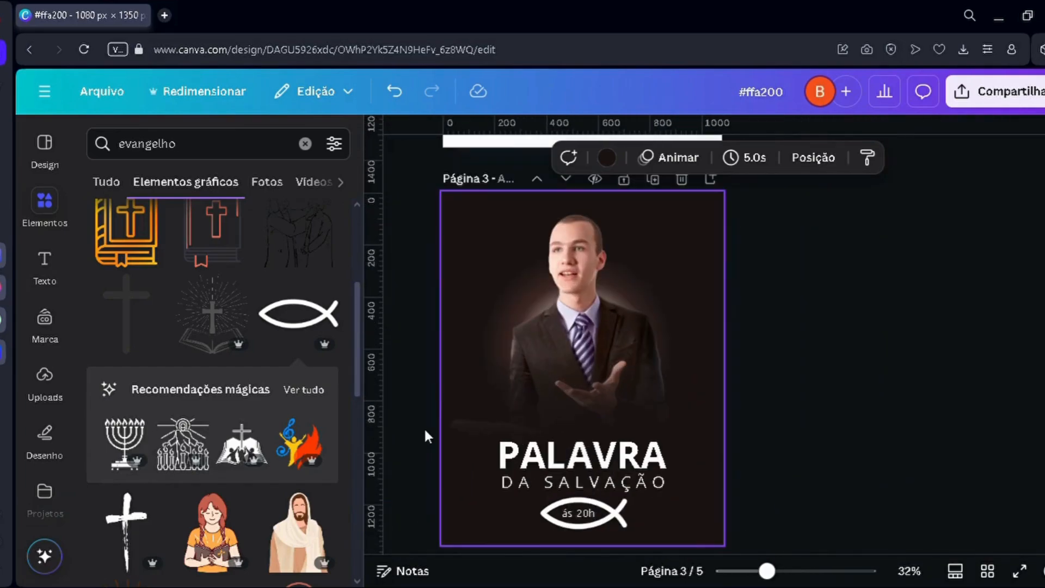
Step: Search the elements for "evangelho" again, showing only photos
left_click(266, 182)
left_click(305, 144)
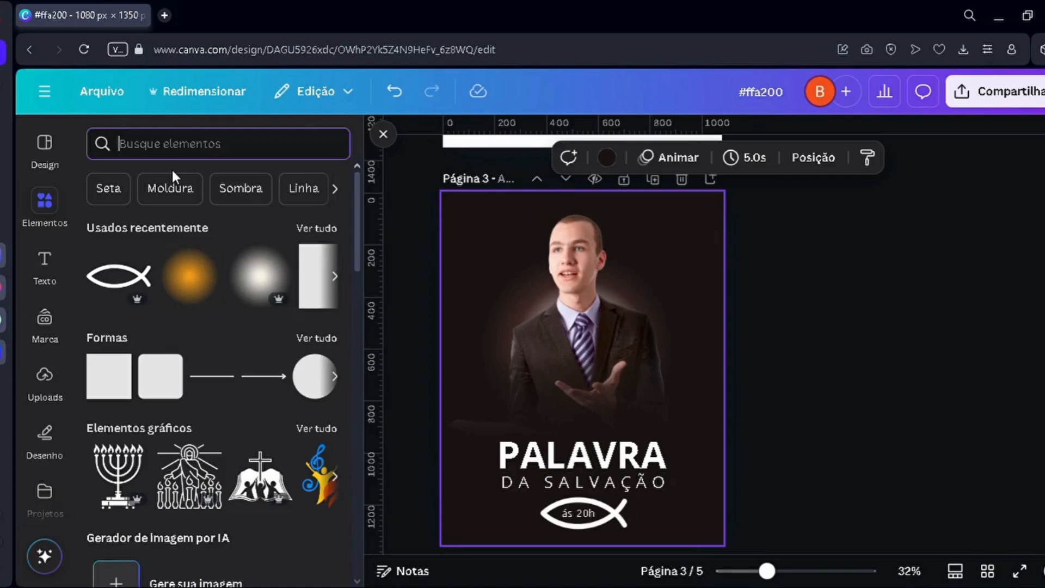
type("evangelho")
key("Return")
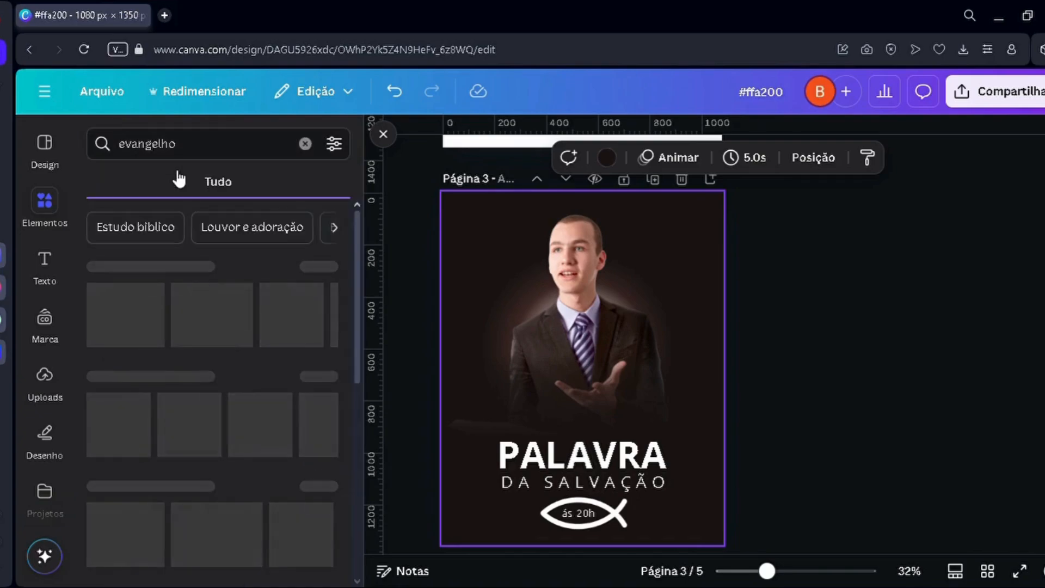
left_click(288, 189)
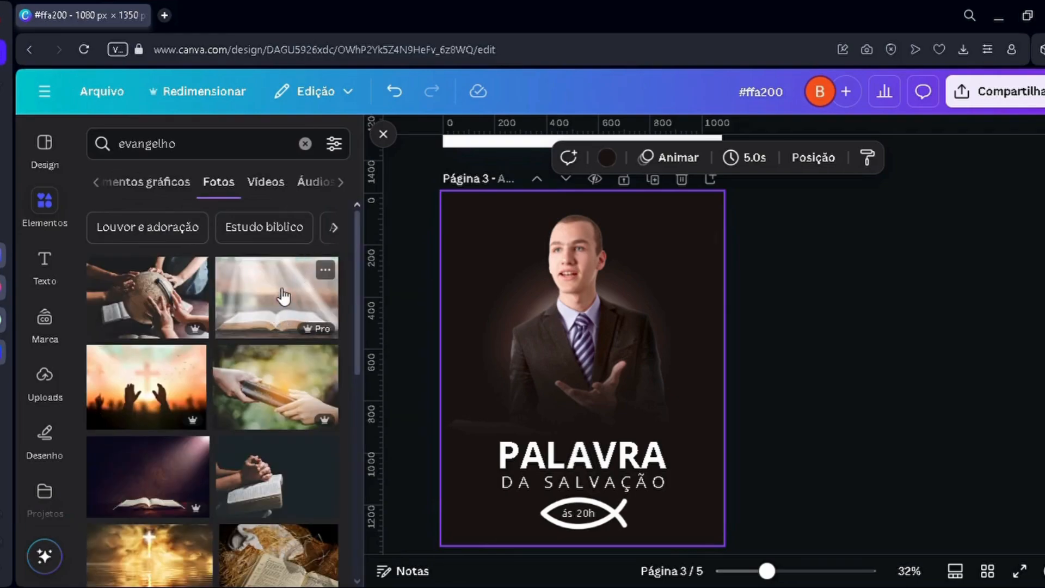
Step: Add the photo of an open Bible under light rays and enlarge it across the upper part of page 3
left_click(275, 298)
left_click_drag(475, 298, 215, 125)
left_click_drag(569, 331, 676, 350)
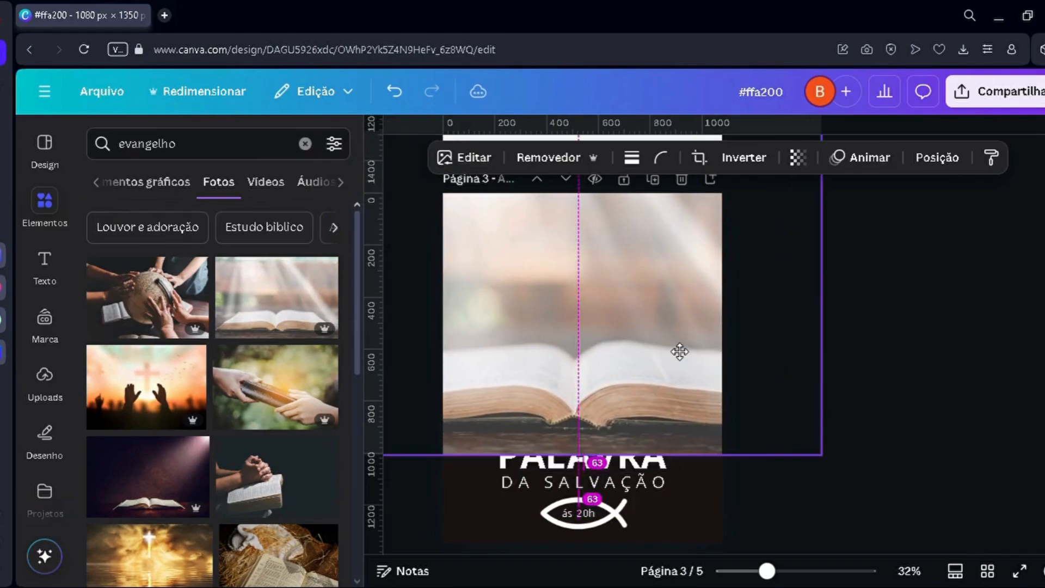
Step: Move the open Bible photo layer beneath the reddish glow, just above the background, and shift the photo slightly upward
key("alt+1")
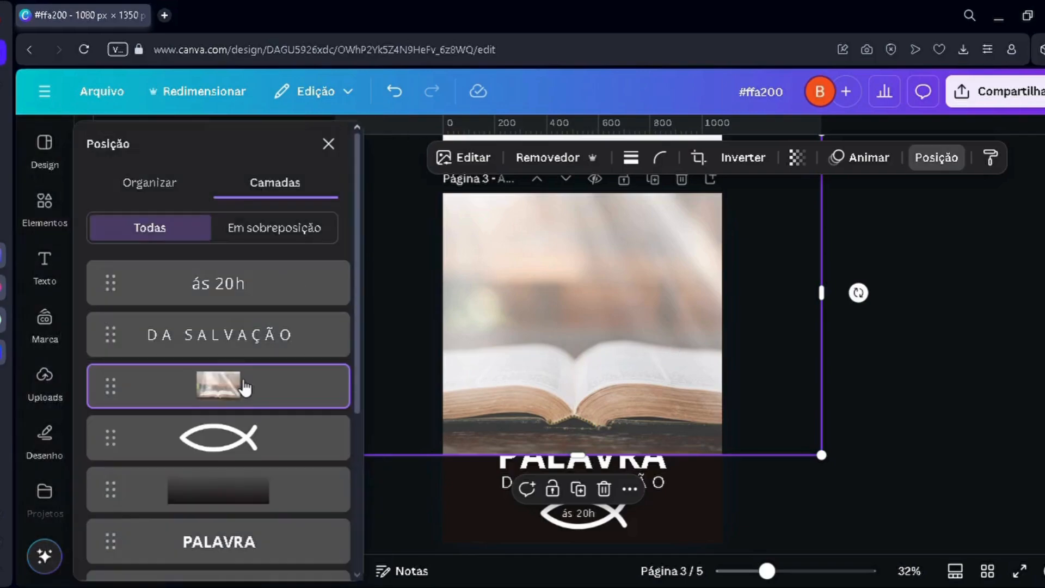
left_click_drag(245, 383, 218, 544)
left_click_drag(459, 461, 461, 443)
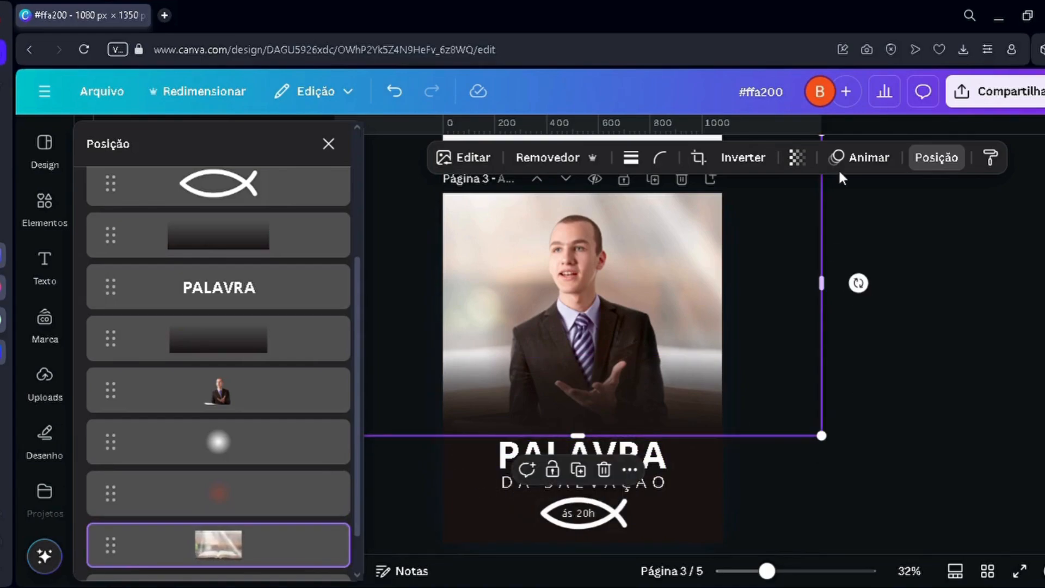
Step: Set the open Bible photo's transparency to 34 and its saturation to -100
left_click(798, 161)
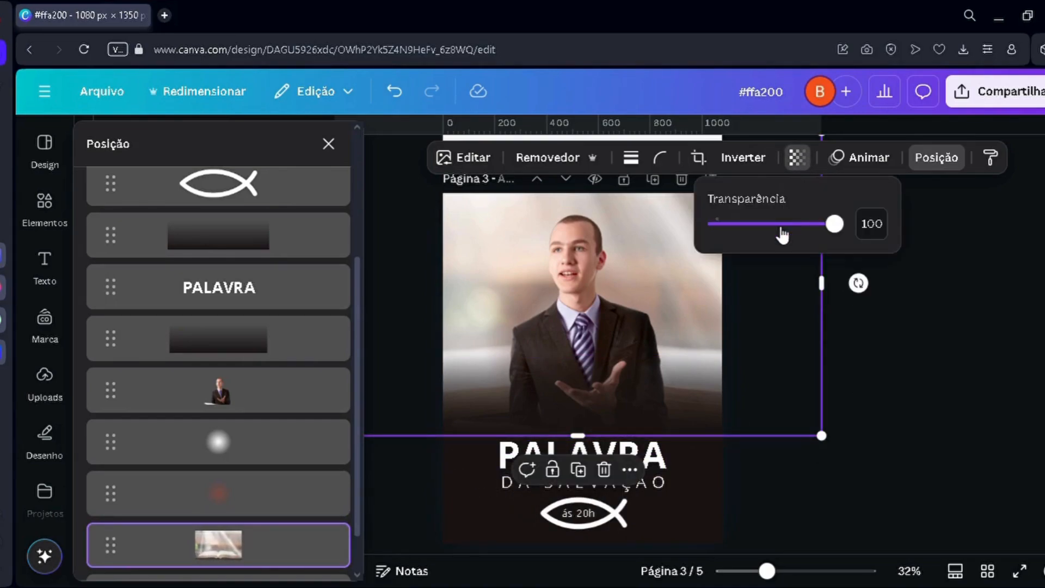
left_click_drag(782, 235, 755, 224)
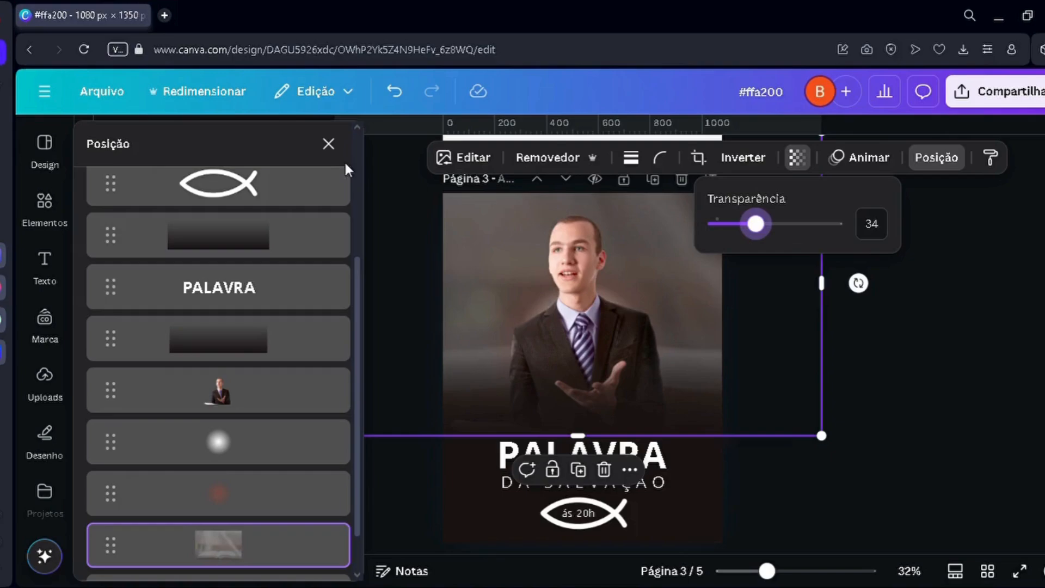
left_click(464, 159)
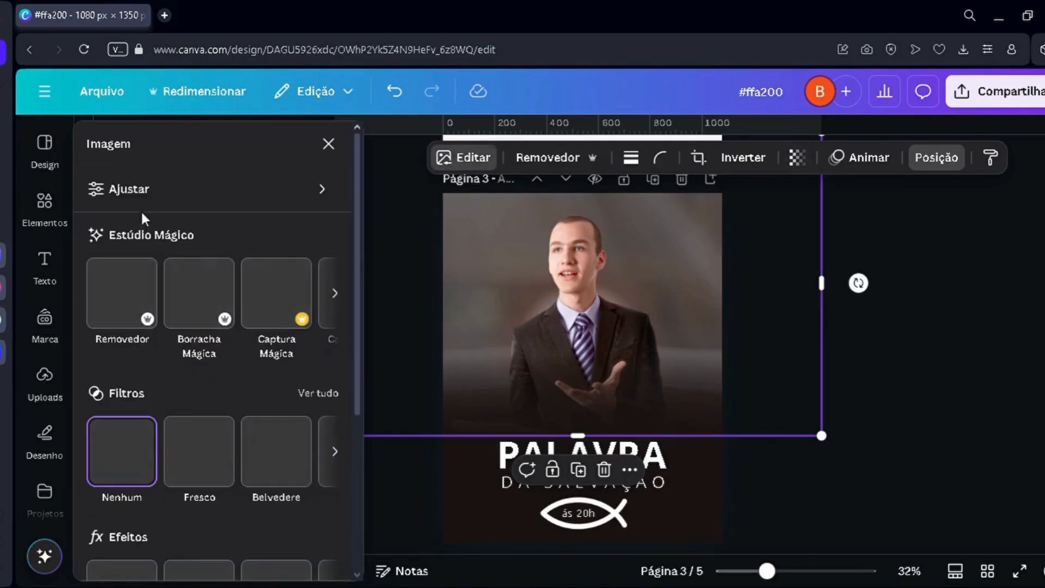
left_click(144, 190)
scroll(147, 327, "down", 5)
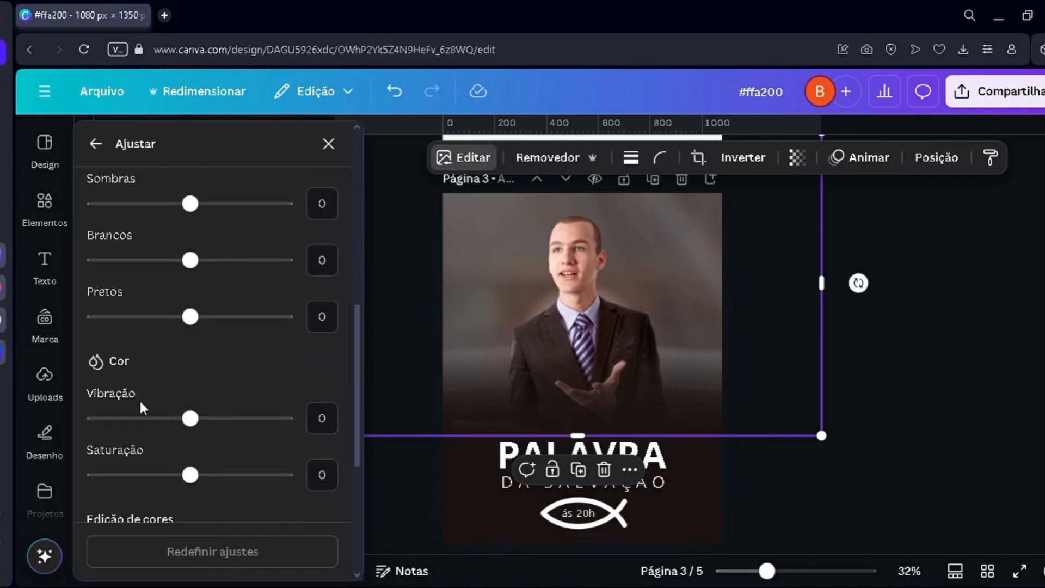
scroll(142, 413, "down", 3)
left_click_drag(145, 319, 38, 314)
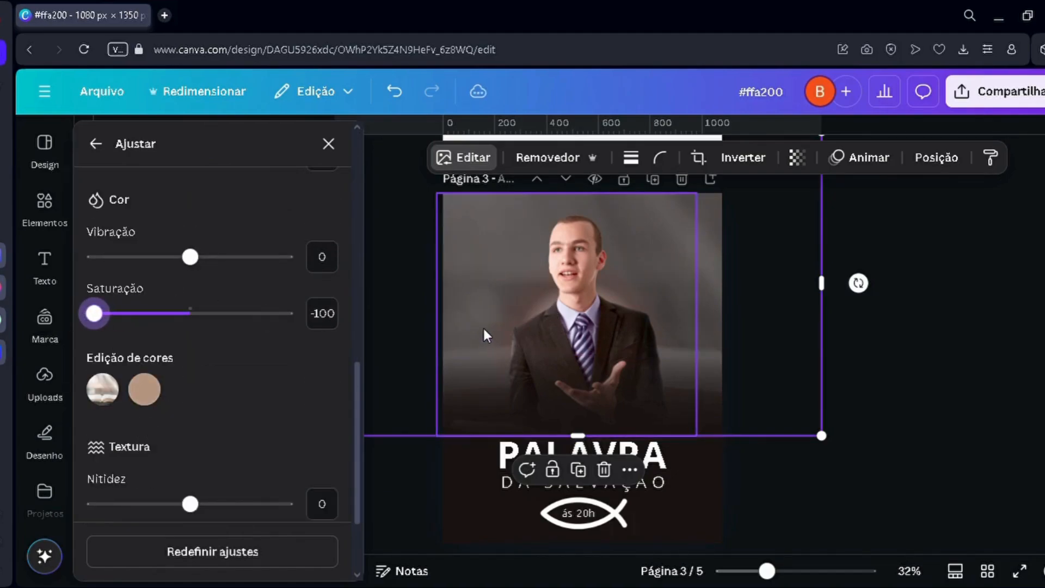
Step: Shrink the open Bible photo and reposition it so it just covers the upper part of page 3
scroll(468, 312, "down", 3)
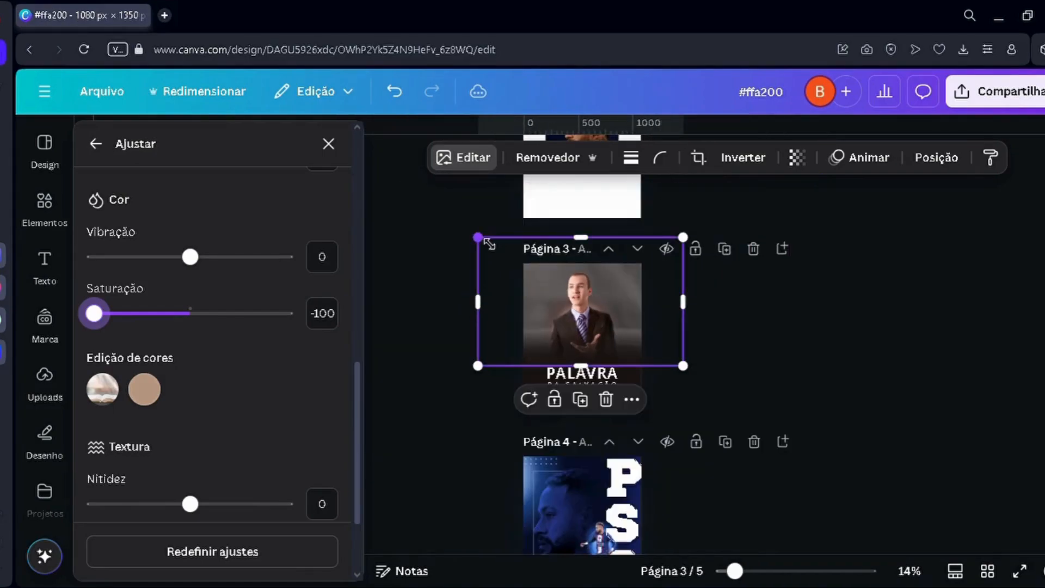
left_click_drag(478, 238, 528, 270)
scroll(531, 294, "up", 2)
scroll(583, 297, "up", 2)
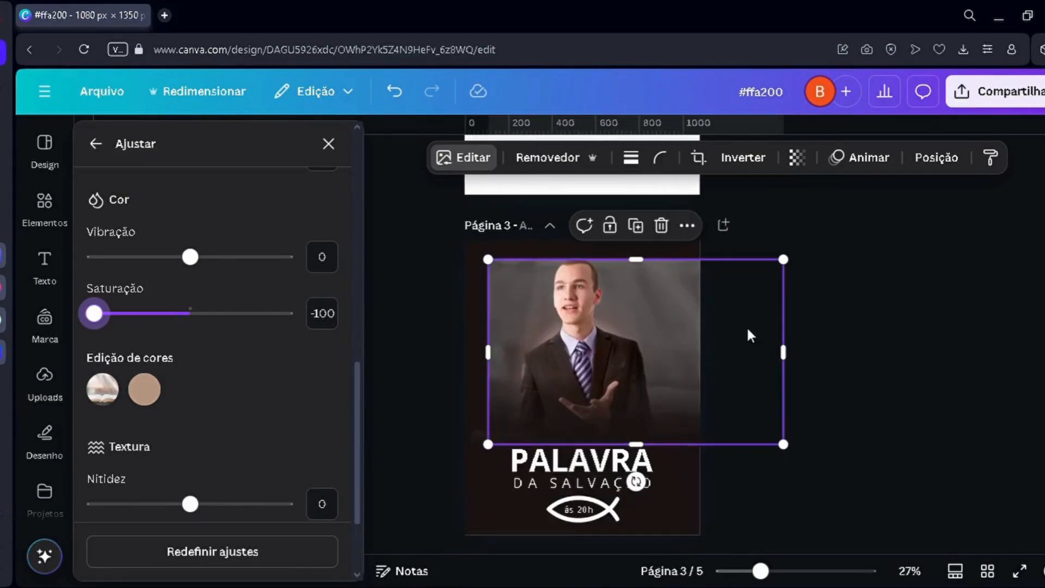
left_click_drag(726, 345, 704, 332)
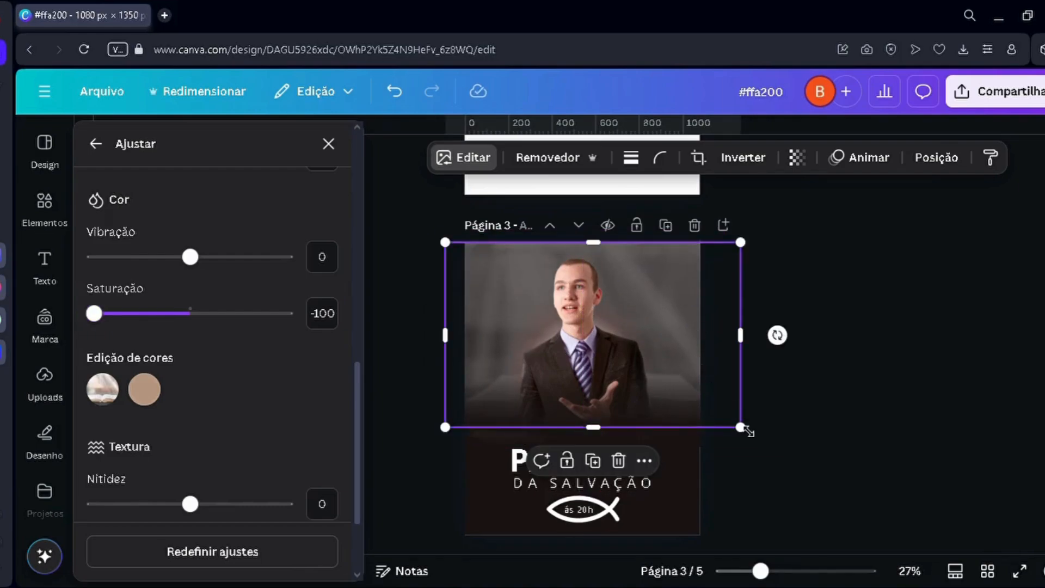
left_click_drag(749, 431, 712, 424)
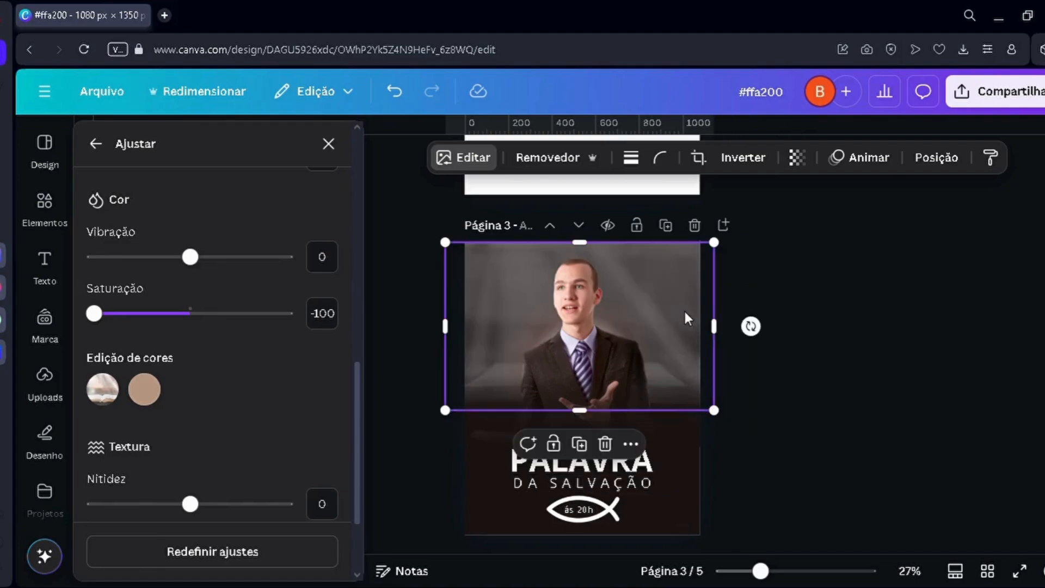
mouse_move(687, 316)
left_mouse_down()
mouse_move(704, 320)
mouse_move(689, 321)
left_mouse_up()
left_click_drag(684, 256, 684, 248)
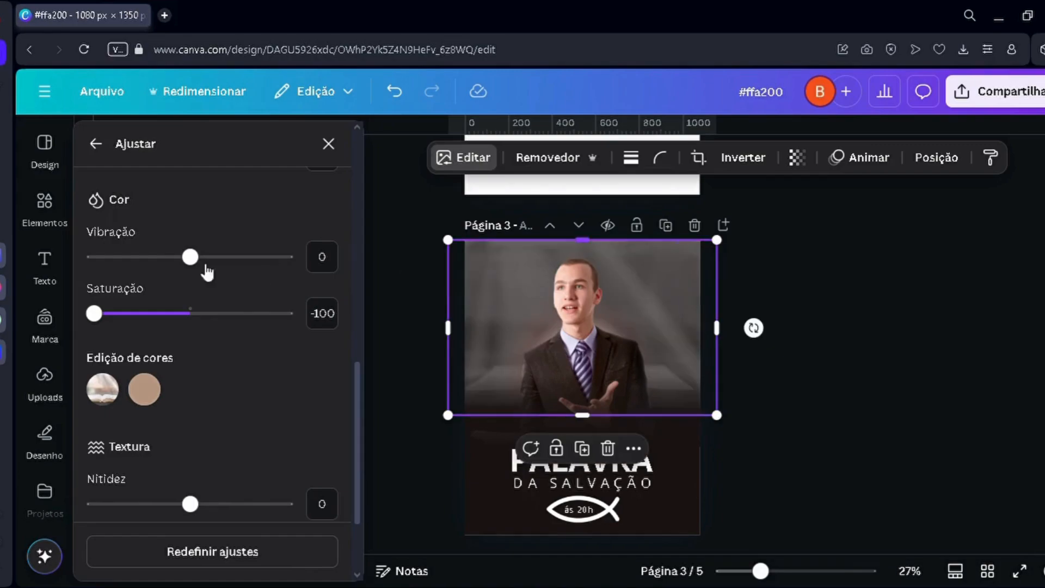
Step: Finish the image adjustments and set the background photo's transparency to 20
left_click(94, 143)
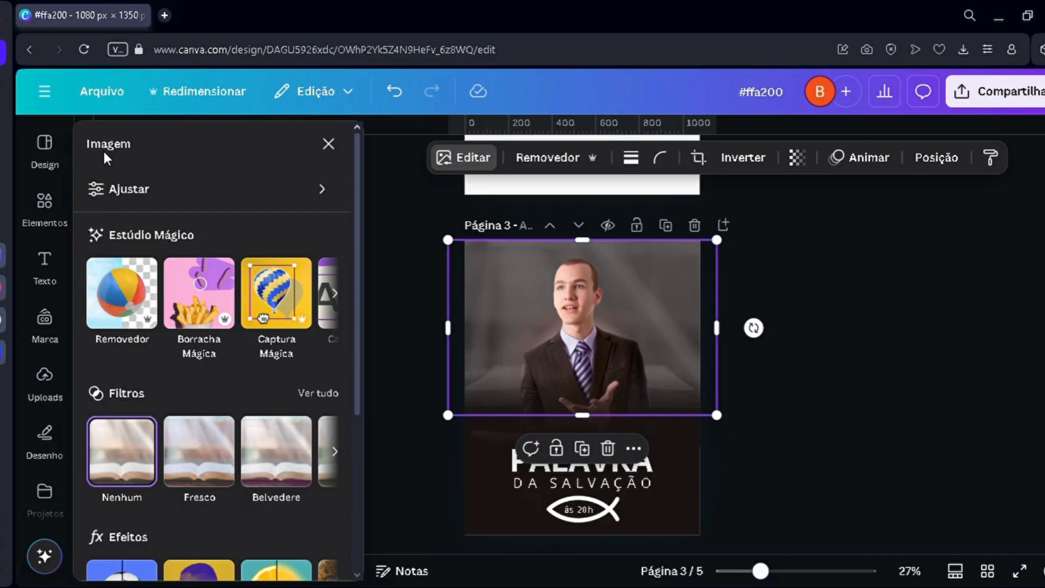
left_click(328, 143)
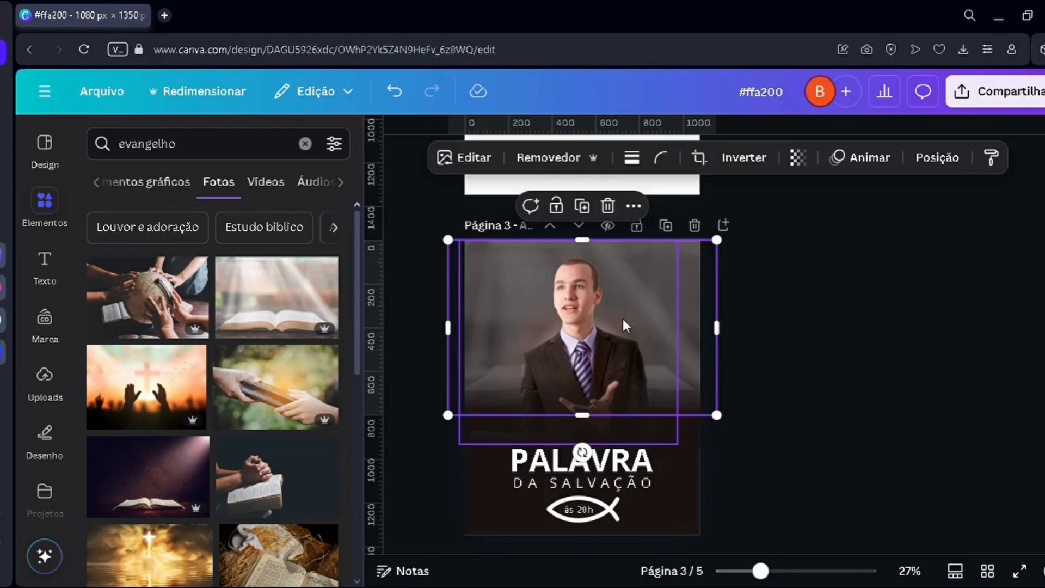
left_click(798, 157)
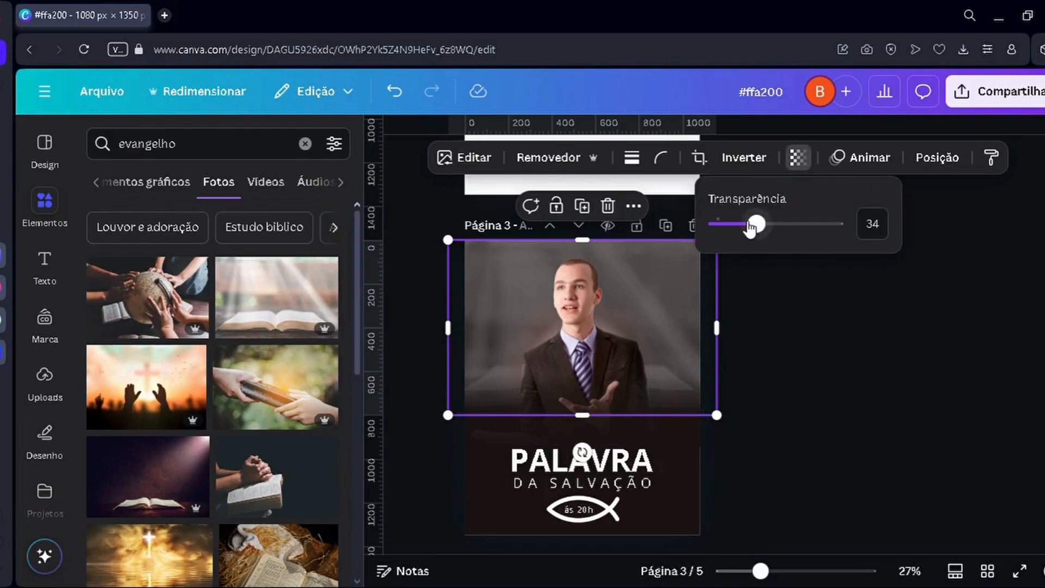
left_click_drag(753, 224, 744, 227)
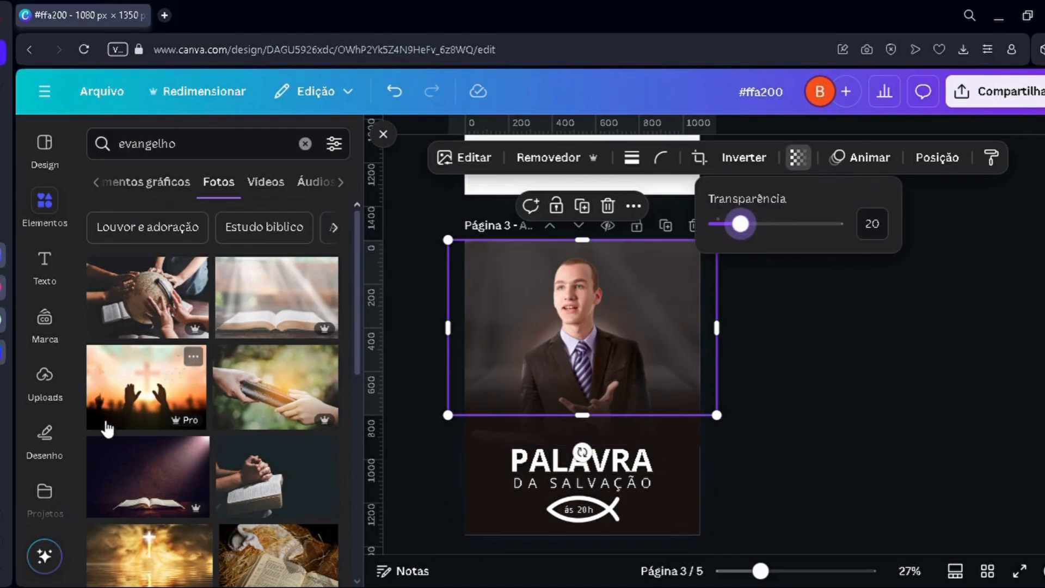
Step: Replace the background photo with the one of raised hands before a cross, enlarge it, and shift it slightly sideways
left_click_drag(120, 392, 690, 259)
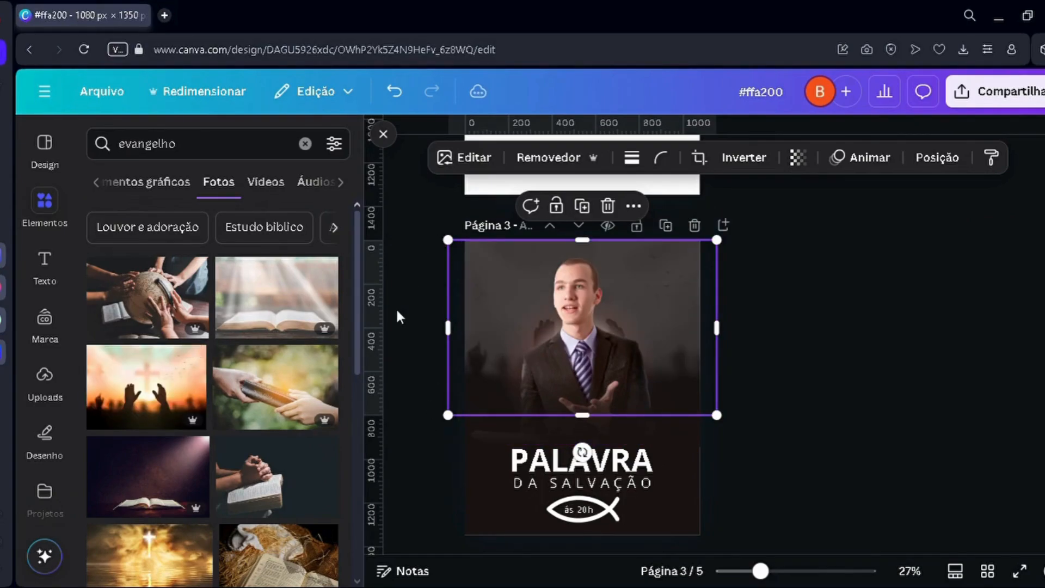
left_click_drag(448, 240, 385, 198)
mouse_move(426, 263)
left_mouse_down()
mouse_move(462, 264)
mouse_move(445, 265)
left_mouse_up()
Step: Replace the background photo with the one of two hands passing a Bible and review the poster
left_click_drag(269, 419, 694, 262)
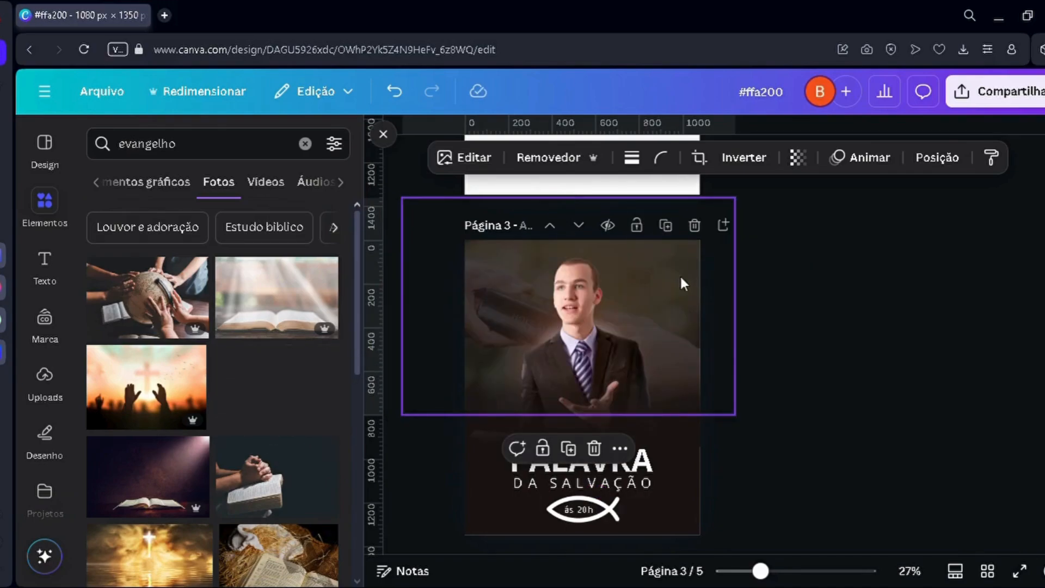
left_click(878, 457)
scroll(865, 458, "down", 2)
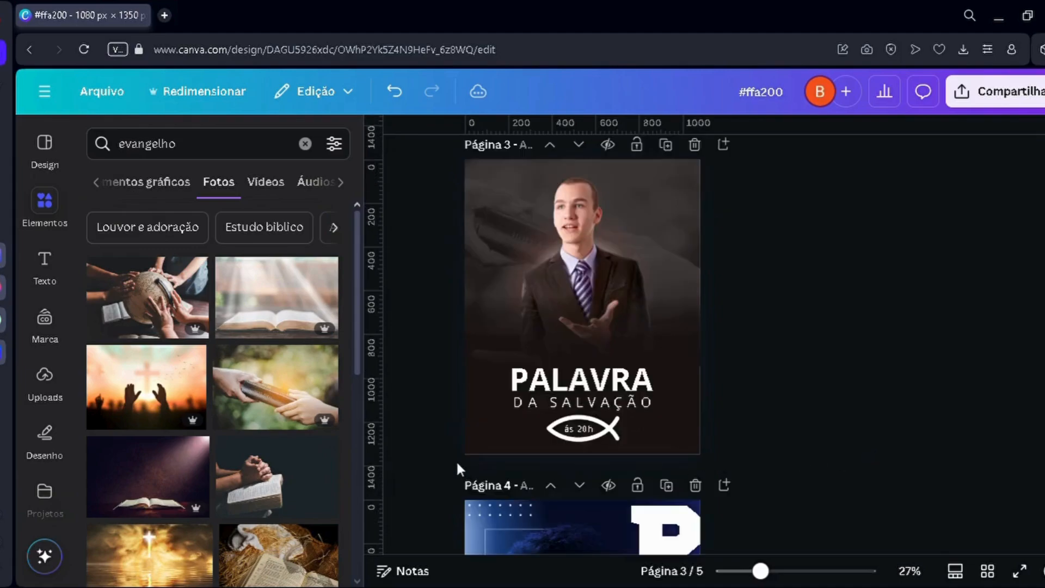
scroll(450, 384, "up", 4)
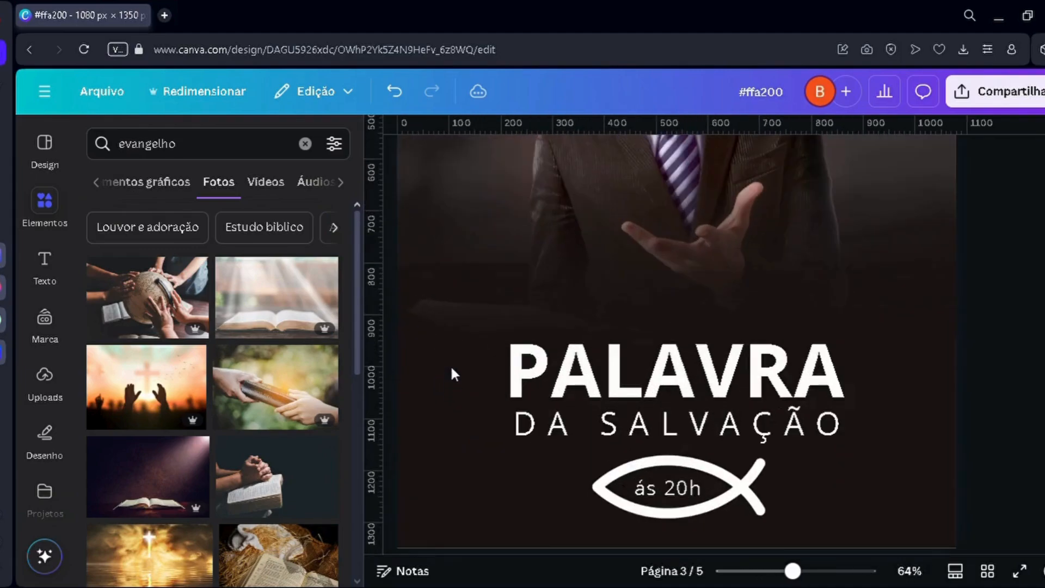
scroll(450, 365, "down", 3)
scroll(450, 364, "down", 2)
scroll(450, 364, "up", 2)
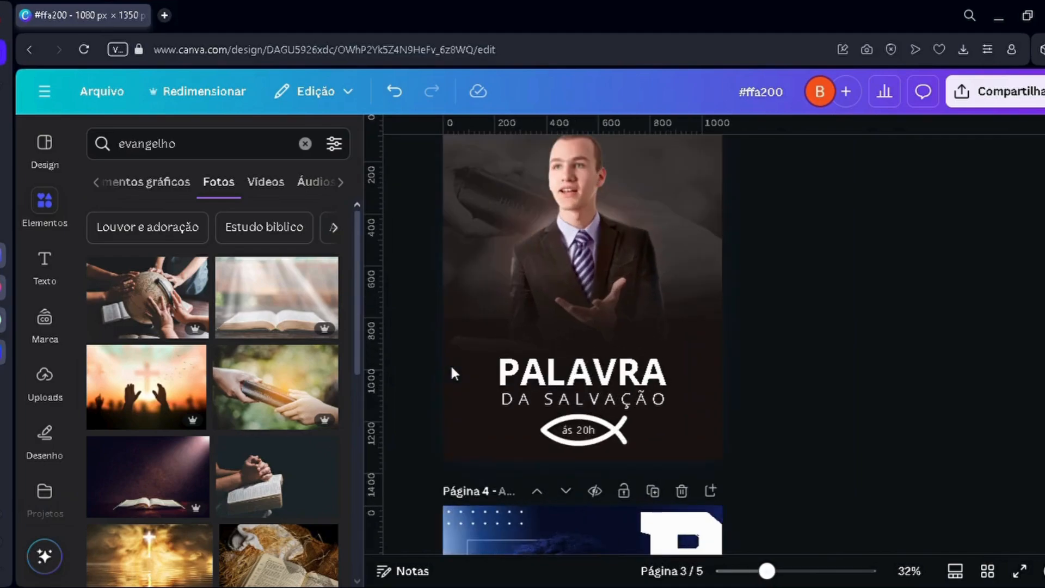
Step: Group the white glow and the reddish glow layers behind the man
left_click(551, 268)
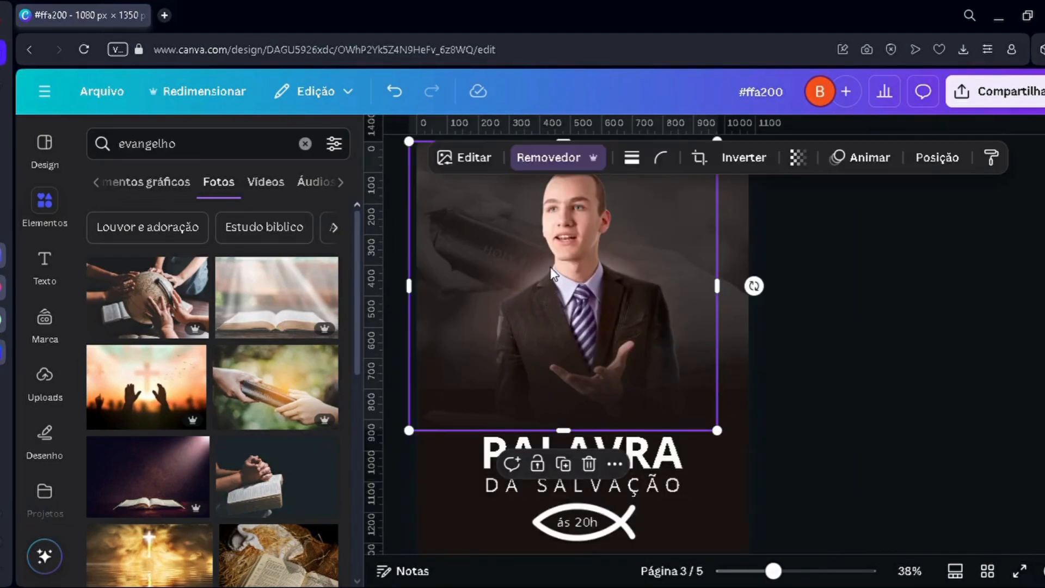
left_click(937, 157)
scroll(271, 376, "down", 5)
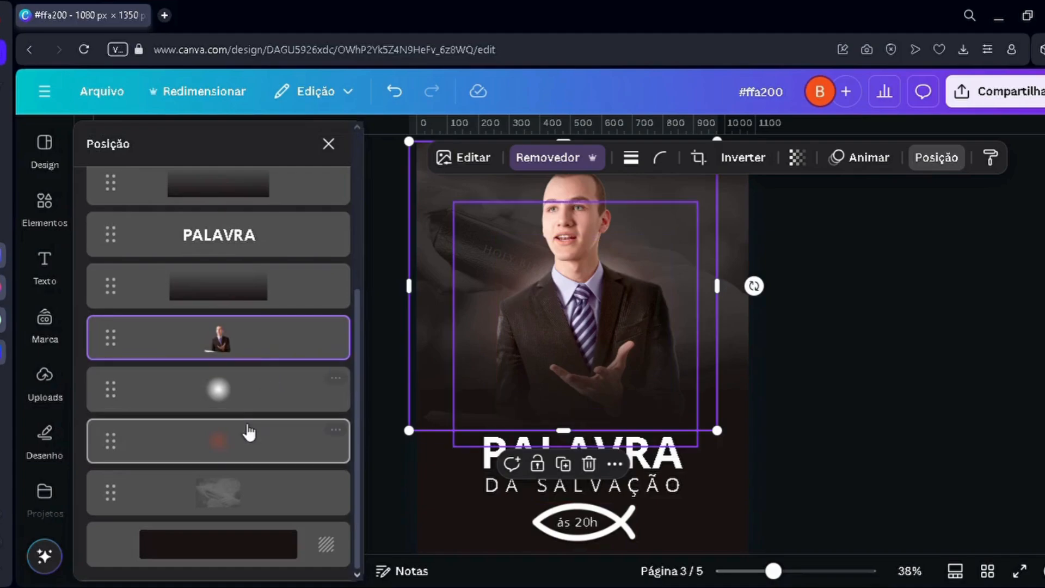
left_click(248, 440)
left_click(240, 391, "shift")
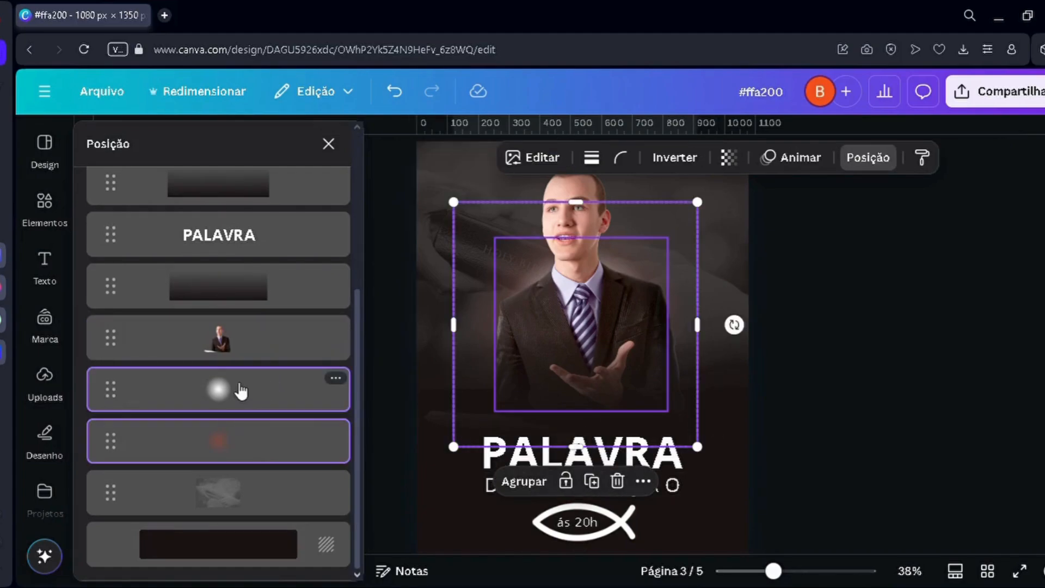
key("ctrl+g")
left_click(524, 261)
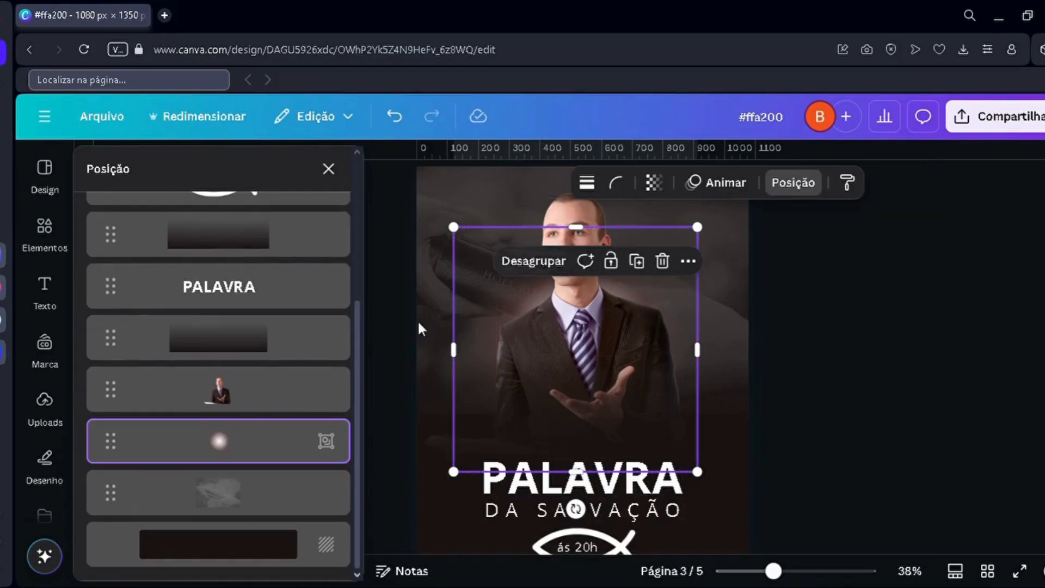
Step: Duplicate the glow group, place the copy directly beneath the man's layer, and shift it slightly to the right
key("ctrl+c")
key("ctrl+v")
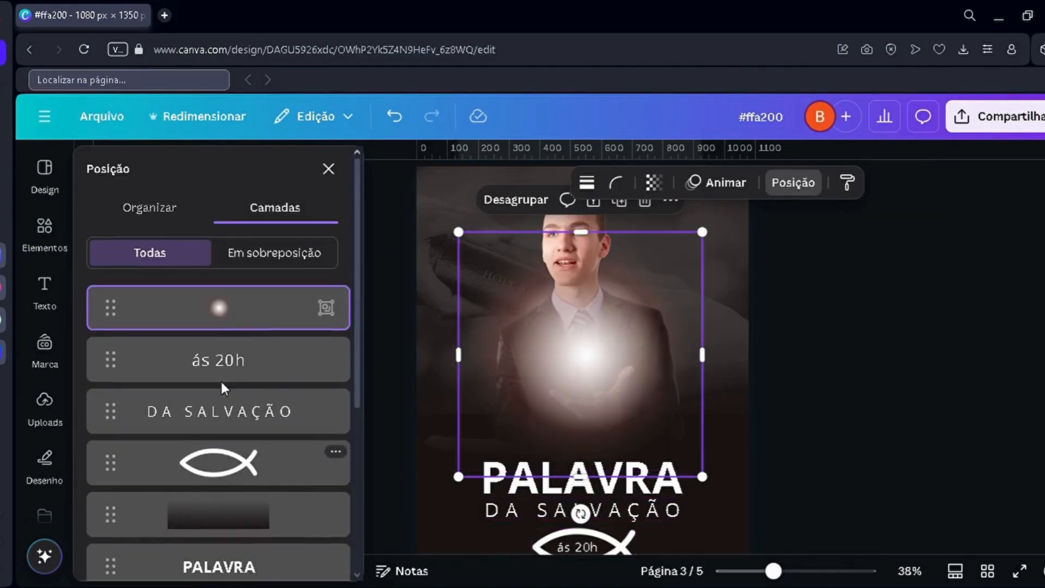
left_click_drag(234, 316, 245, 444)
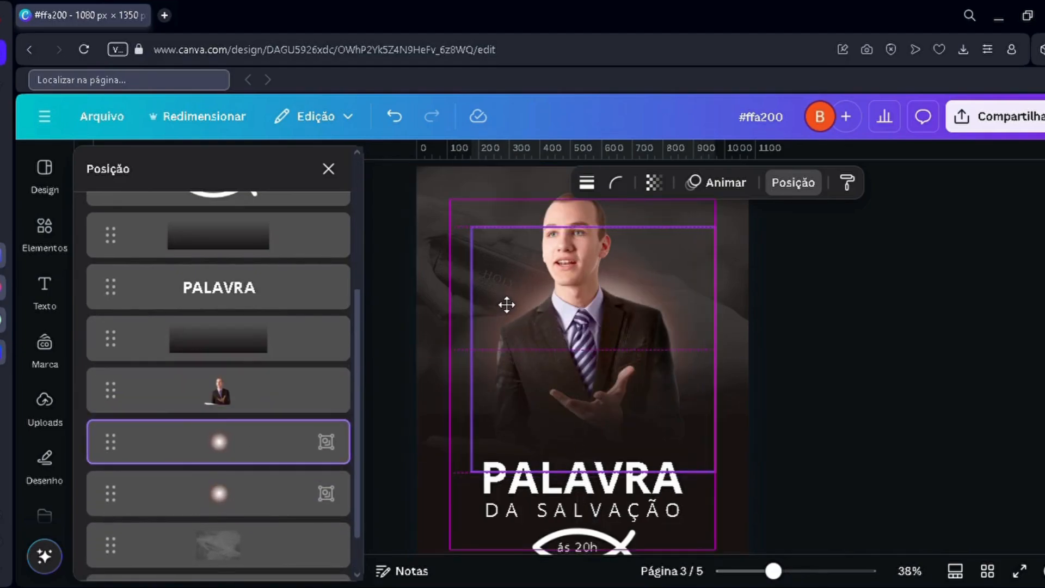
scroll(468, 309, "up", 2)
Step: Make the background photo of hands passing a Bible slightly fainter and review the whole poster
left_click(448, 305)
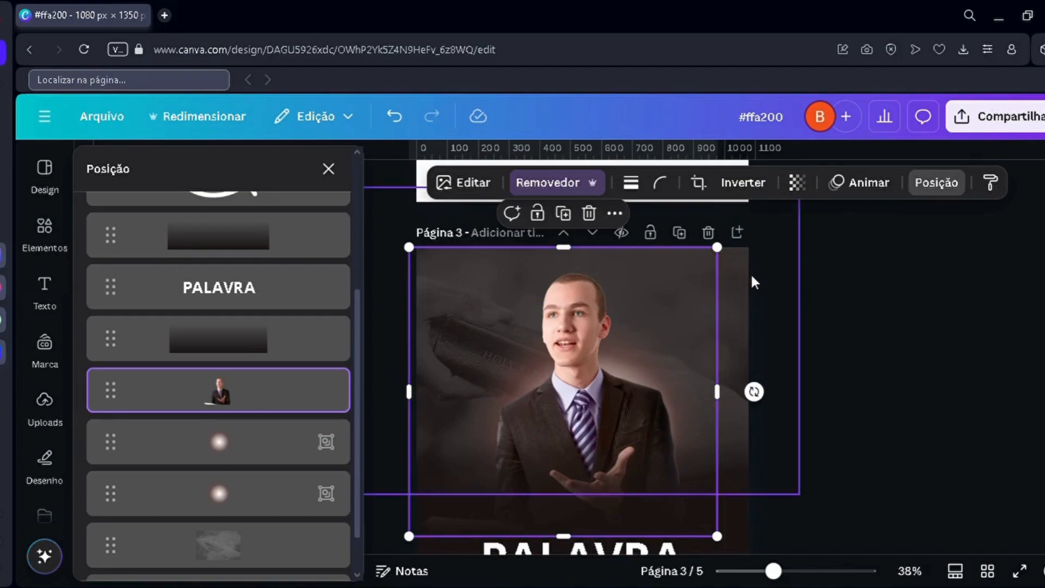
left_click(737, 270)
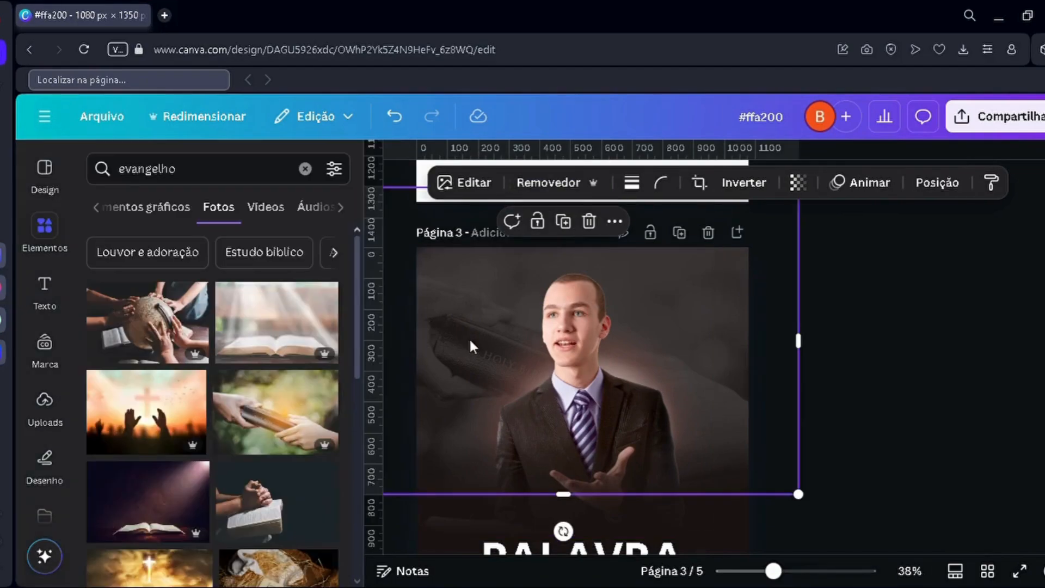
left_click(798, 185)
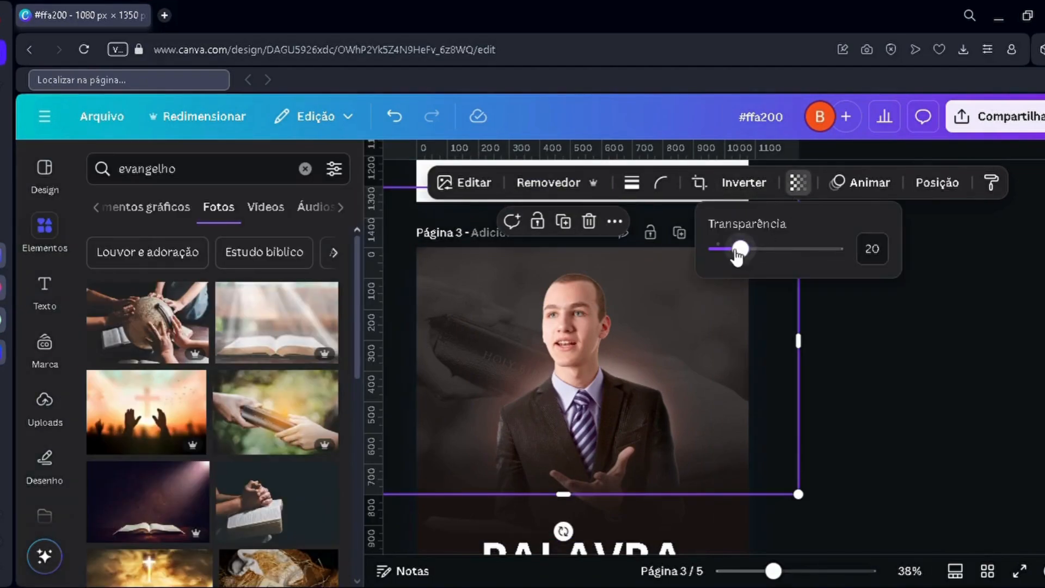
left_click_drag(740, 249, 732, 253)
left_click(881, 410)
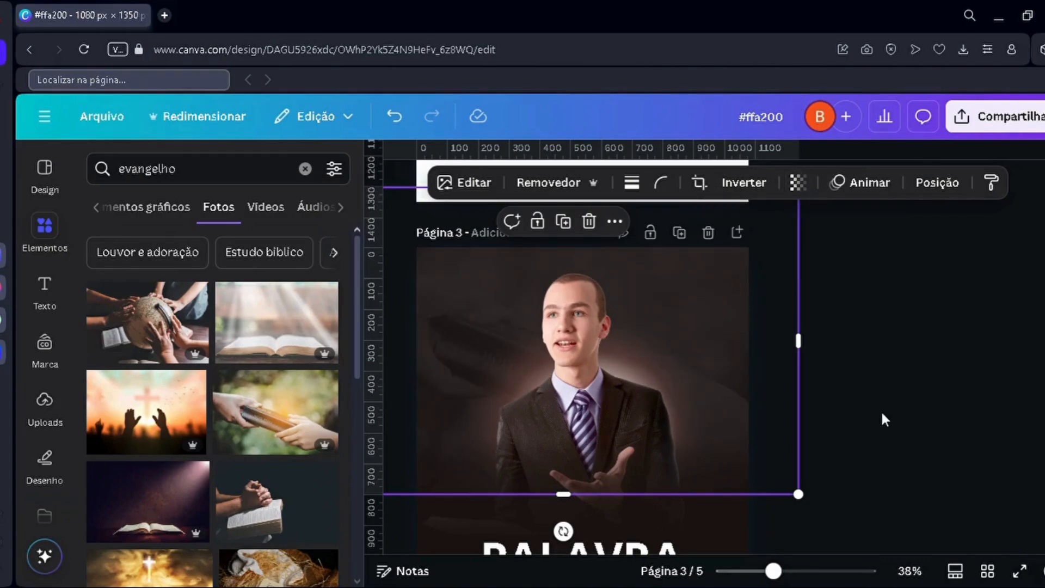
scroll(873, 413, "down", 2)
scroll(872, 414, "down", 3)
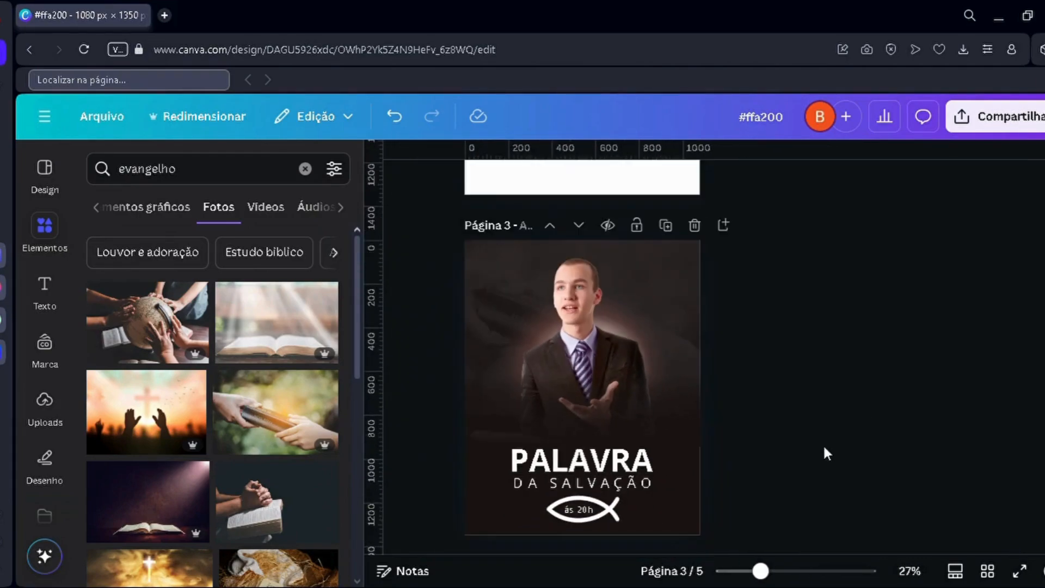
scroll(695, 449, "up", 2)
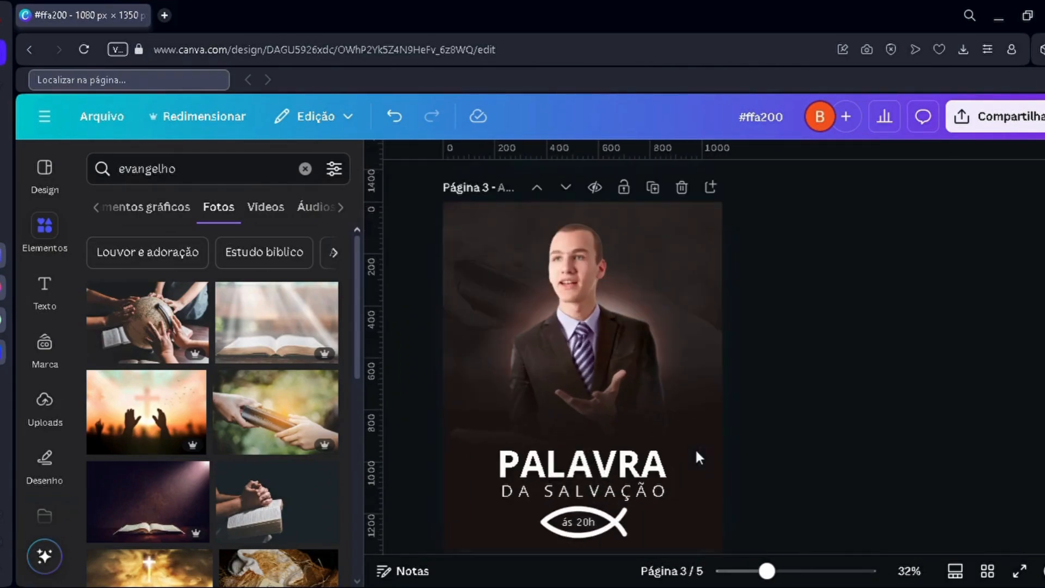
scroll(694, 449, "down", 2)
scroll(695, 449, "down", 3)
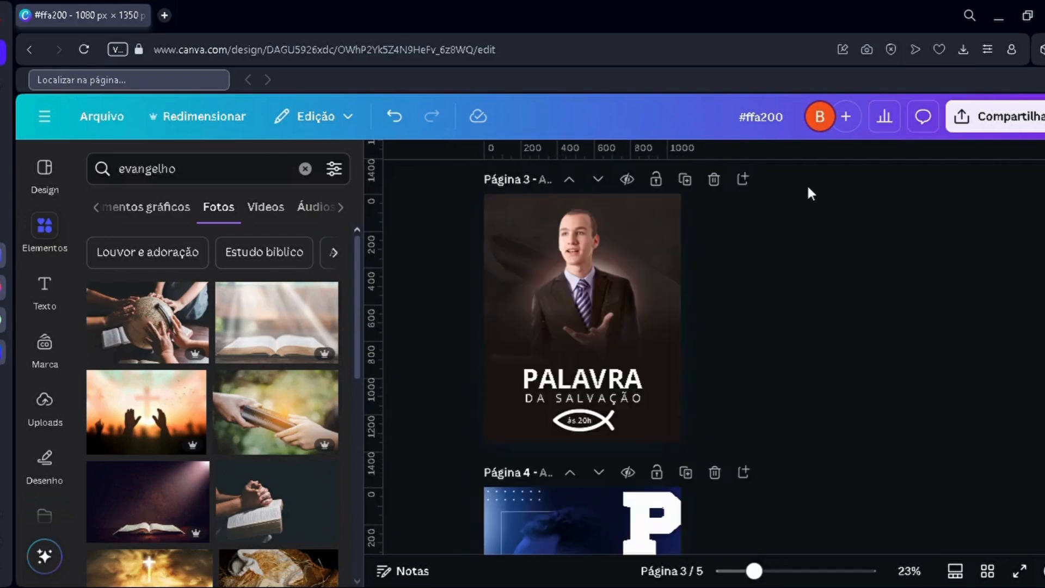
Step: Download only page 3, the PALAVRA DA SALVAÇÃO poster, as a PNG file
left_click(1010, 116)
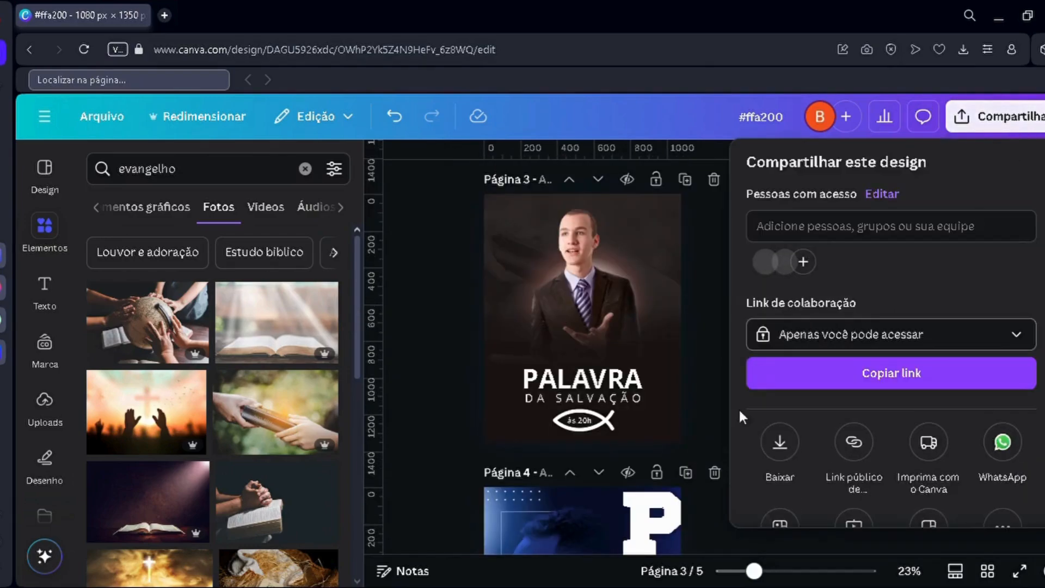
left_click(781, 377)
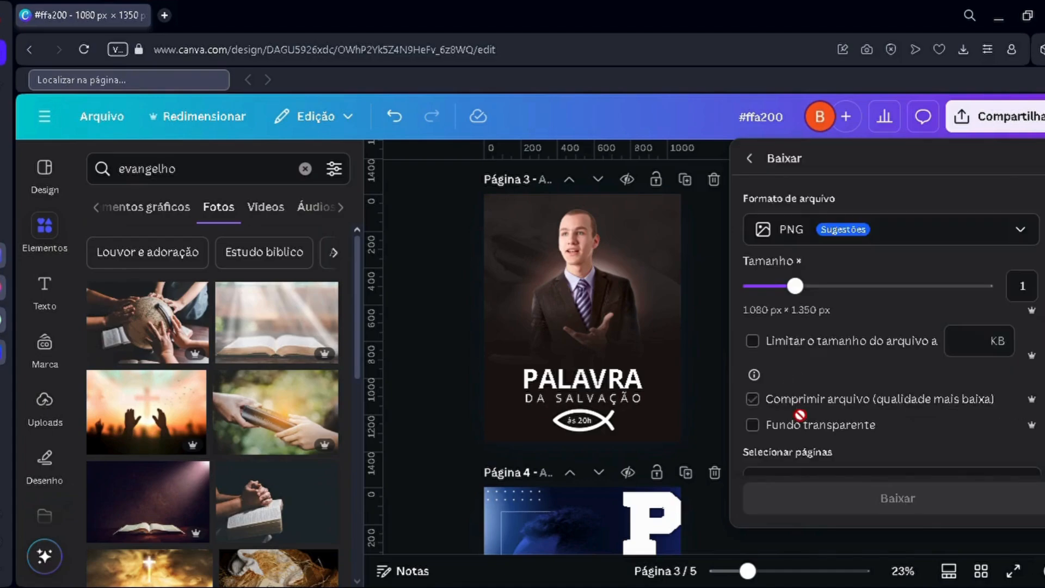
scroll(821, 333, "down", 3)
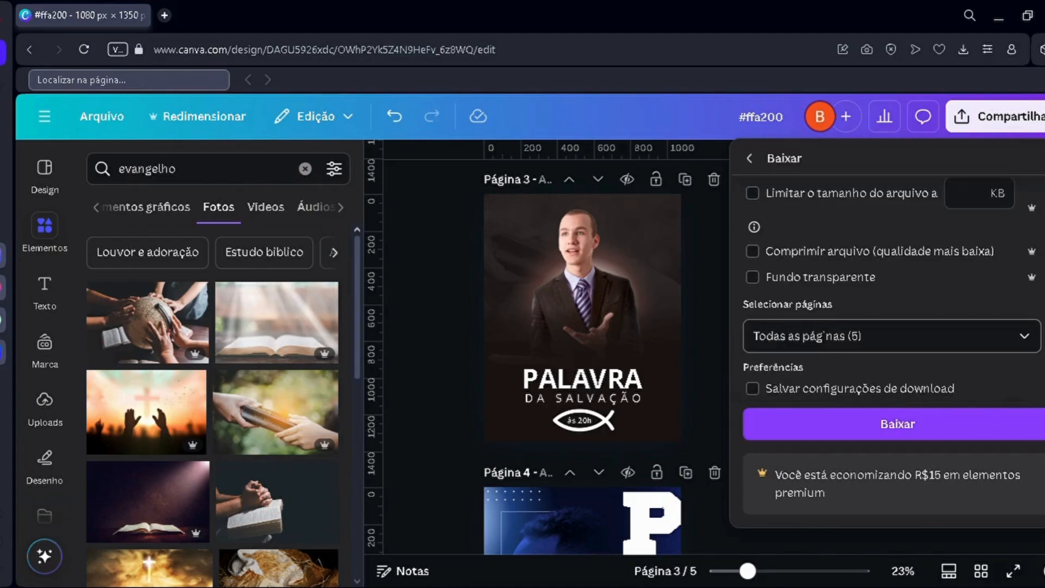
left_click(824, 337)
scroll(835, 424, "down", 2)
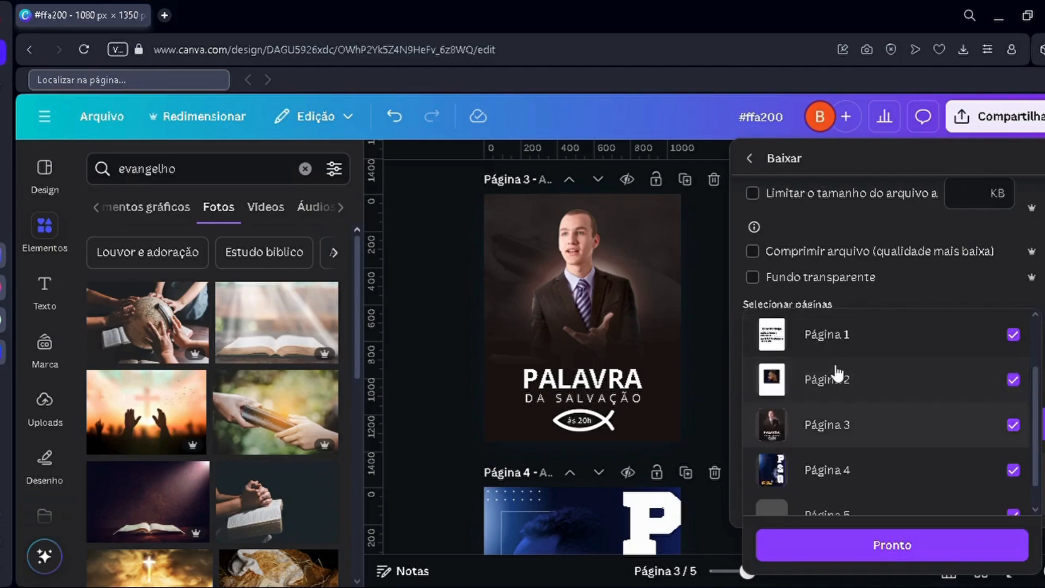
scroll(836, 364, "up", 2)
left_click(838, 359)
scroll(835, 233, "down", 2)
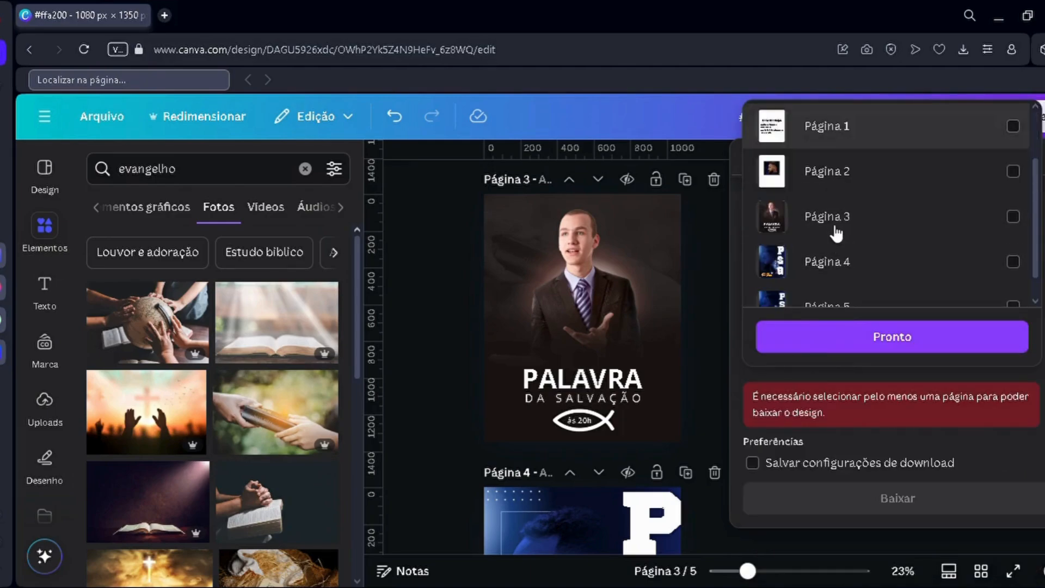
left_click(847, 425)
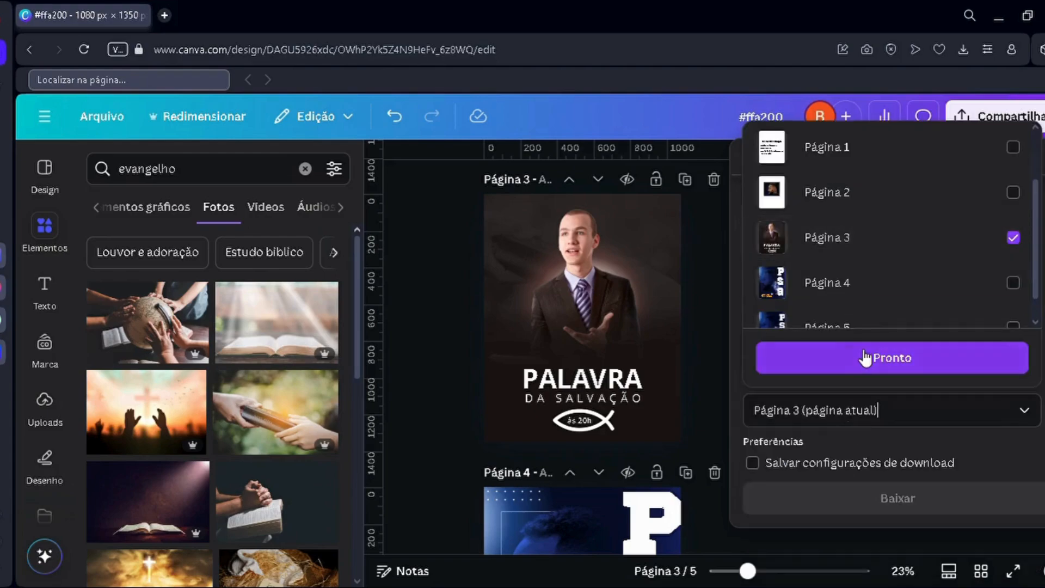
left_click(866, 365)
left_click(819, 433)
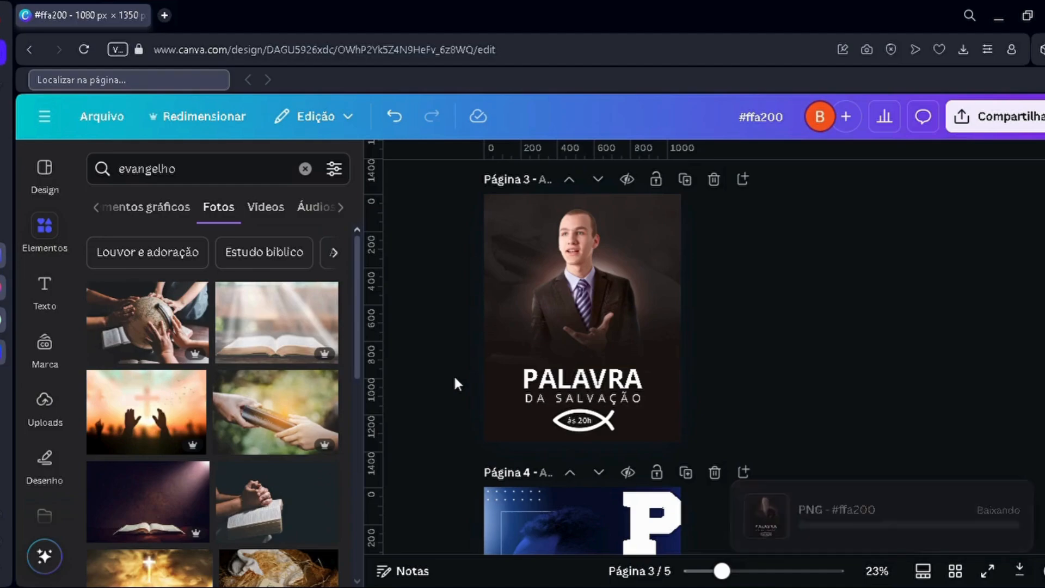
Step: Review the finished PALAVRA DA SALVAÇÃO poster on page 3 and dismiss the download notice
scroll(452, 375, "up", 2)
scroll(452, 384, "up", 4)
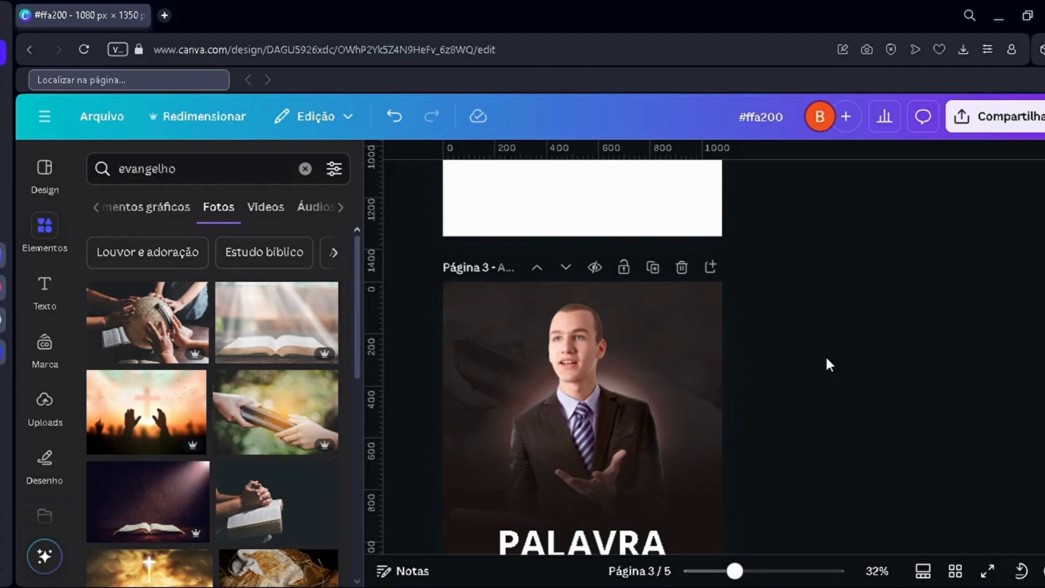
scroll(826, 359, "down", 3)
scroll(826, 359, "up", 2)
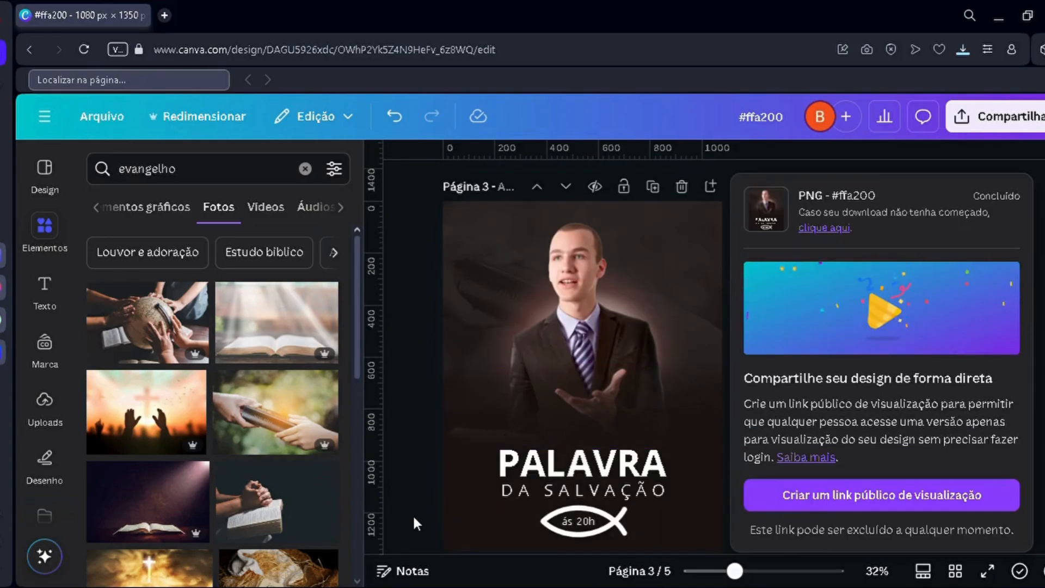
left_click(411, 517)
scroll(756, 279, "up", 1)
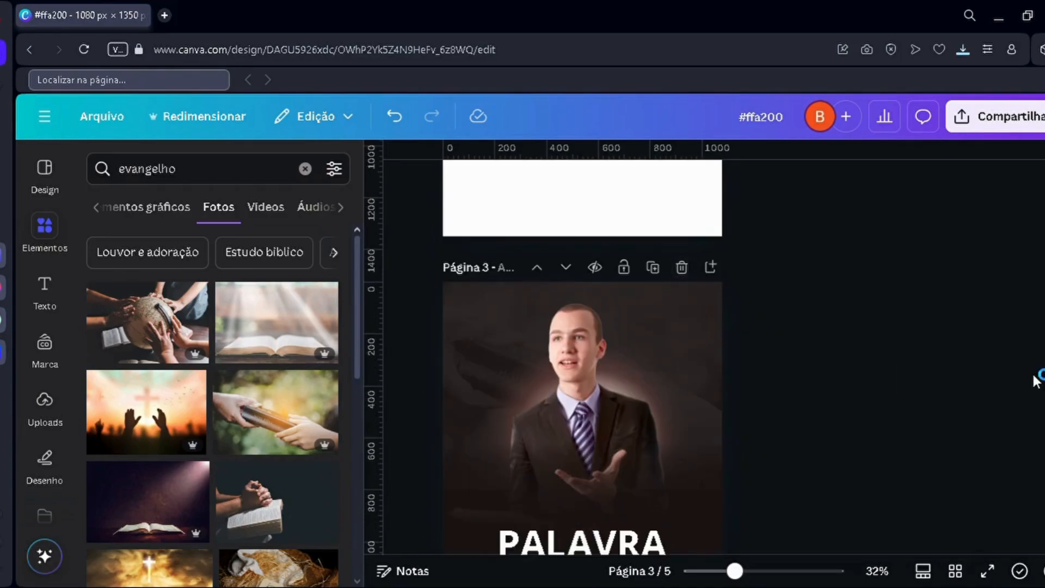
scroll(1033, 376, "down", 1)
scroll(1034, 376, "up", 1)
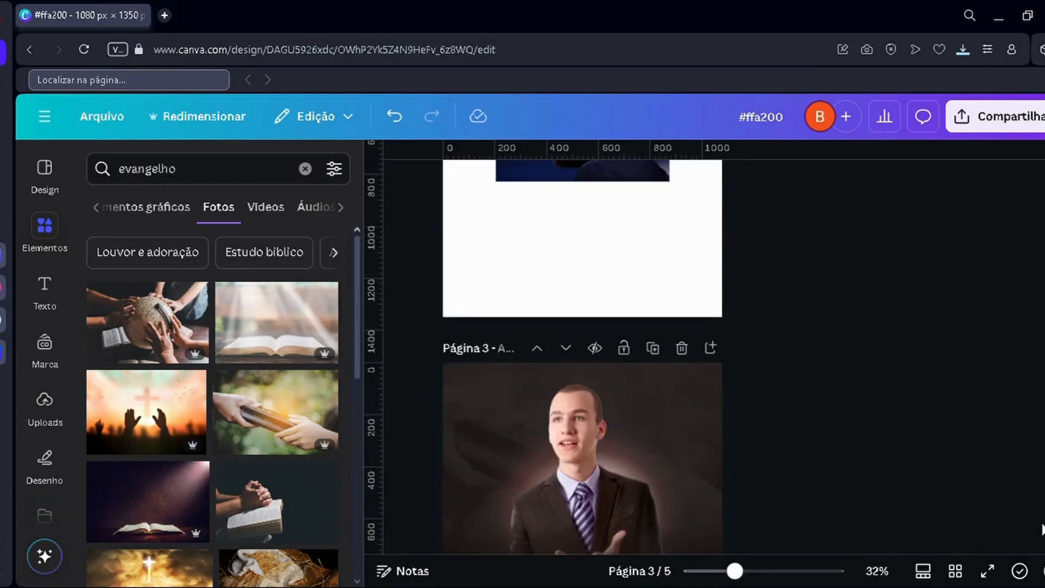
scroll(945, 509, "down", 2)
scroll(945, 503, "up", 2)
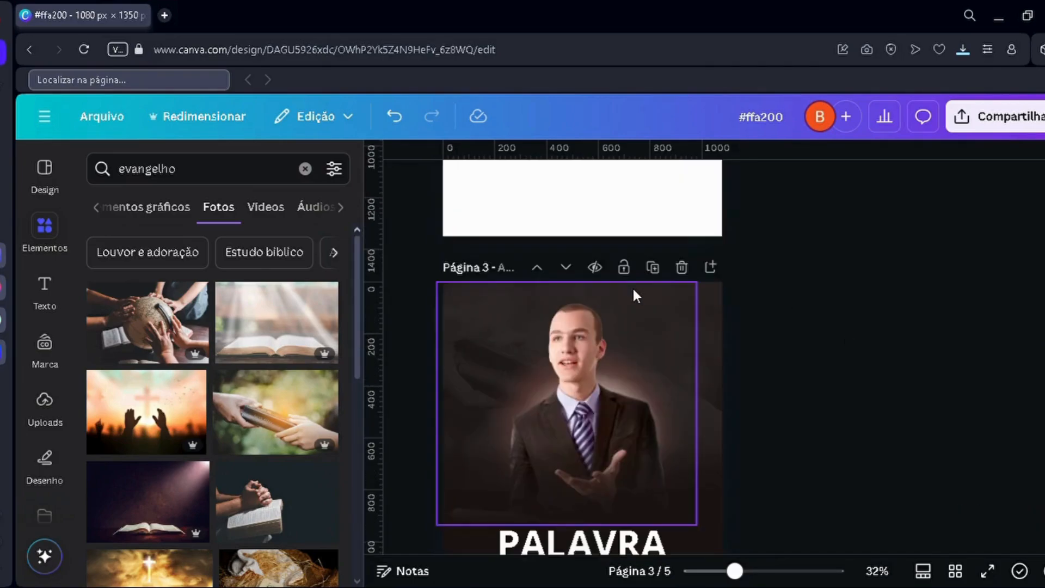
scroll(636, 283, "up", 1)
scroll(669, 357, "down", 2)
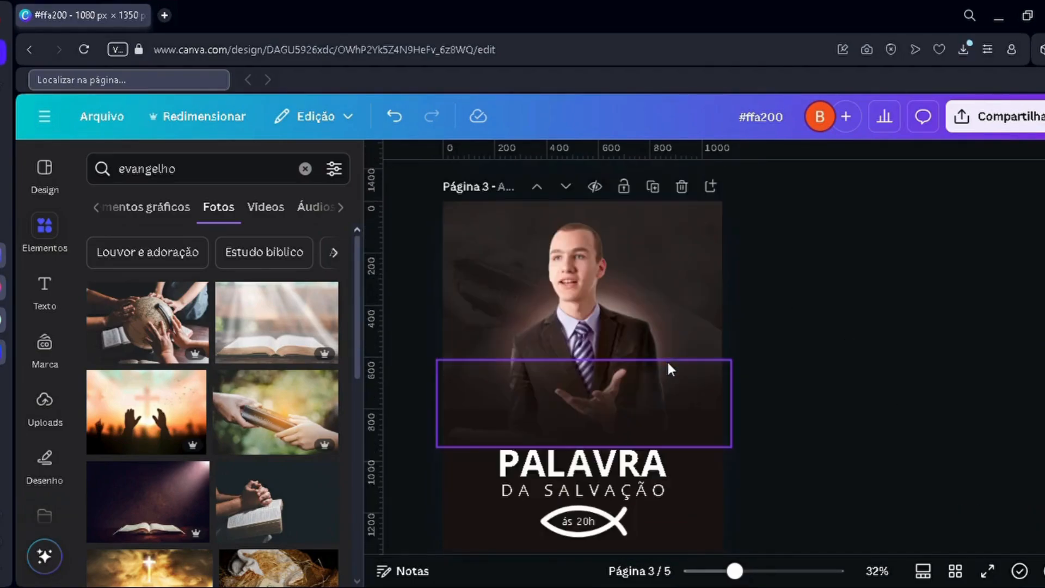
scroll(947, 388, "down", 2)
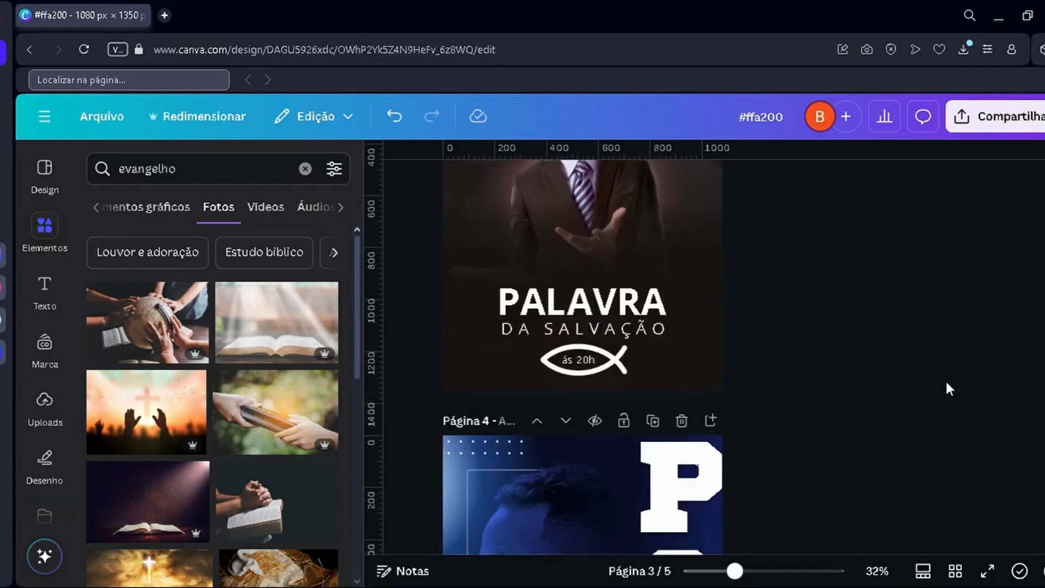
scroll(925, 354, "up", 2)
scroll(819, 344, "up", 1)
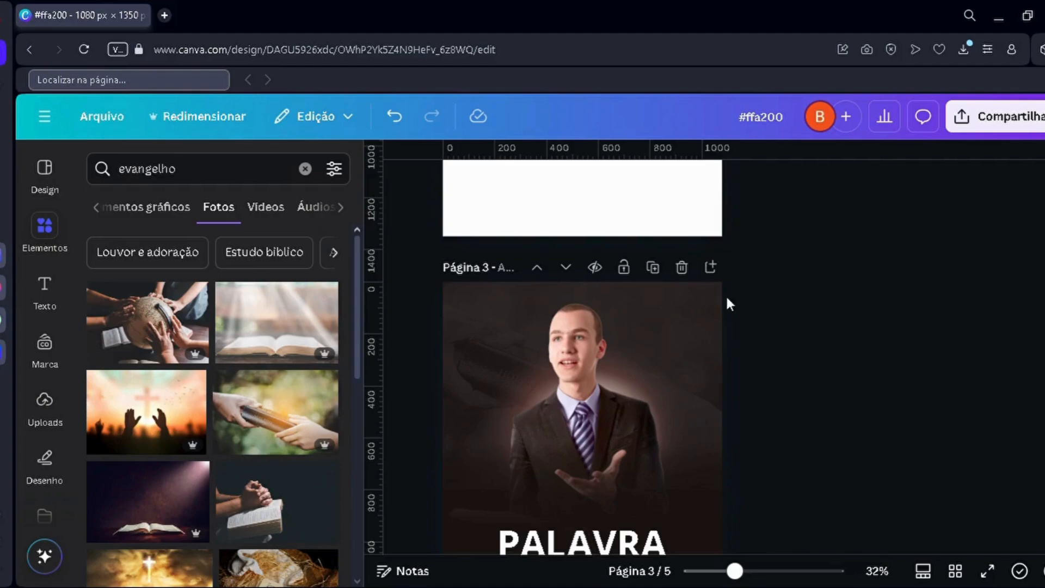
scroll(713, 311, "up", 2)
Step: Add a new page after the last page and paste the downloaded poster image onto it
scroll(707, 314, "down", 15)
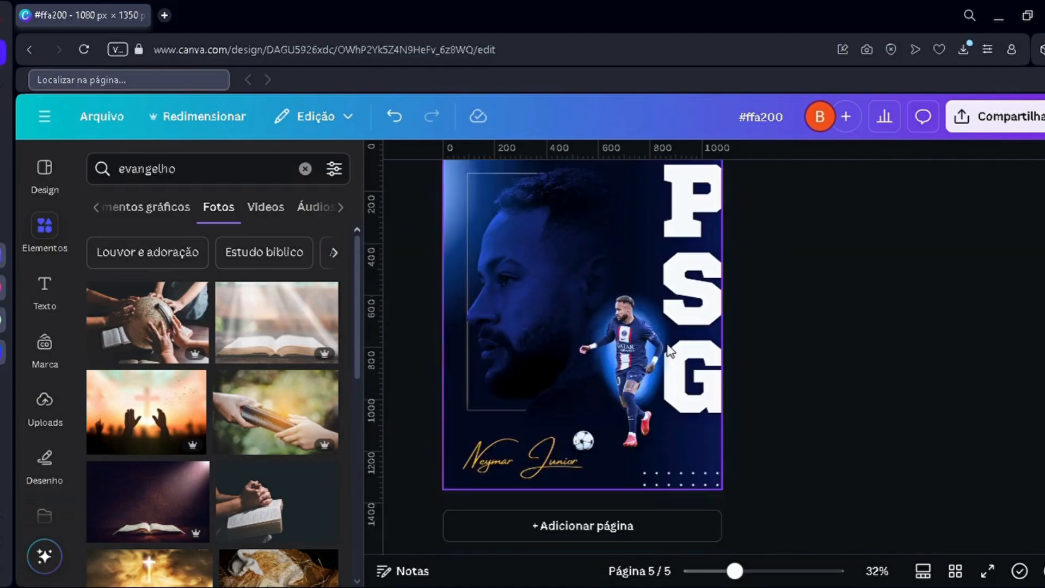
left_click(526, 535)
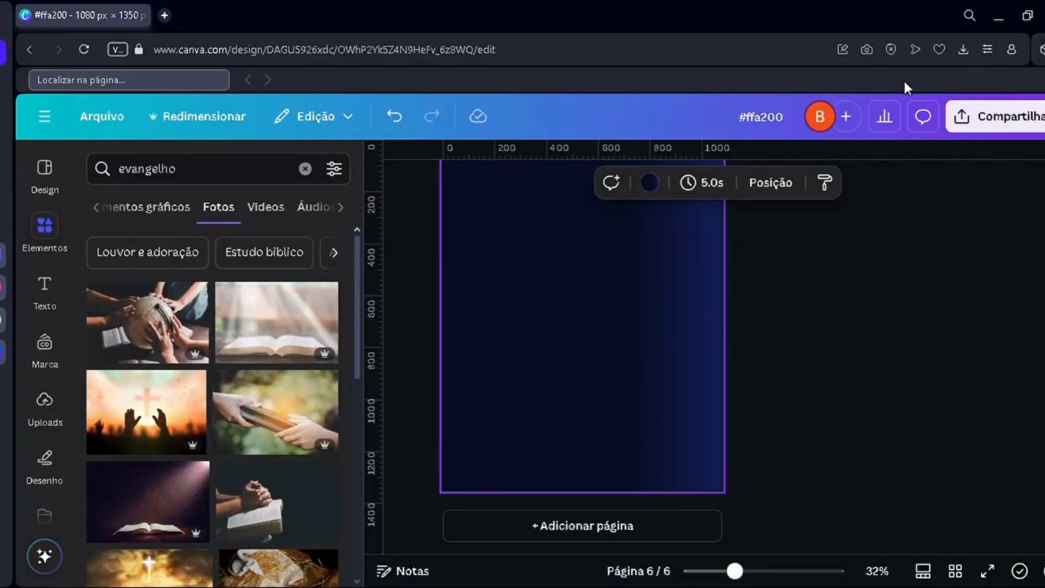
key("ctrl+v")
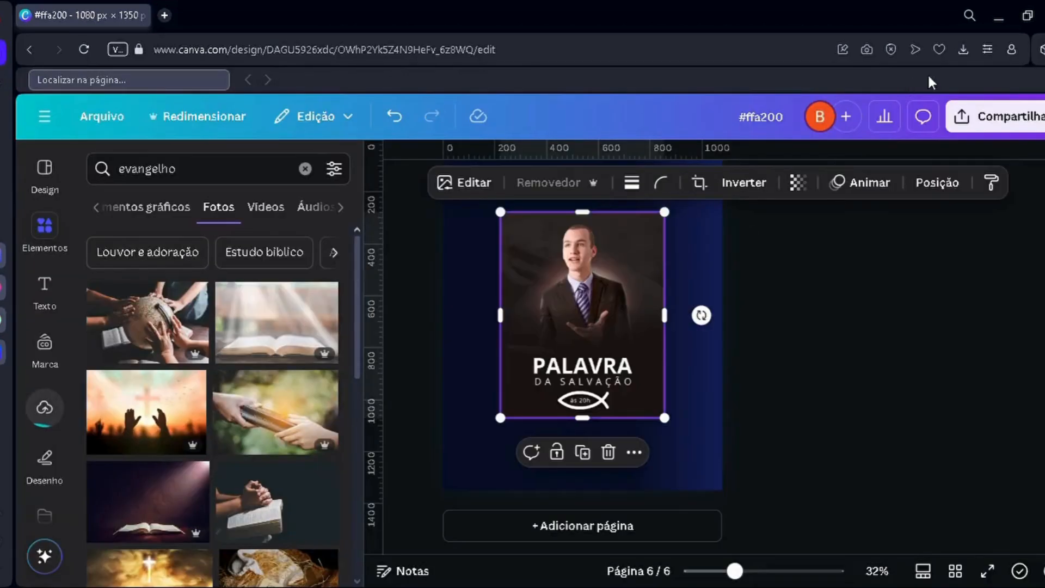
left_click(802, 390)
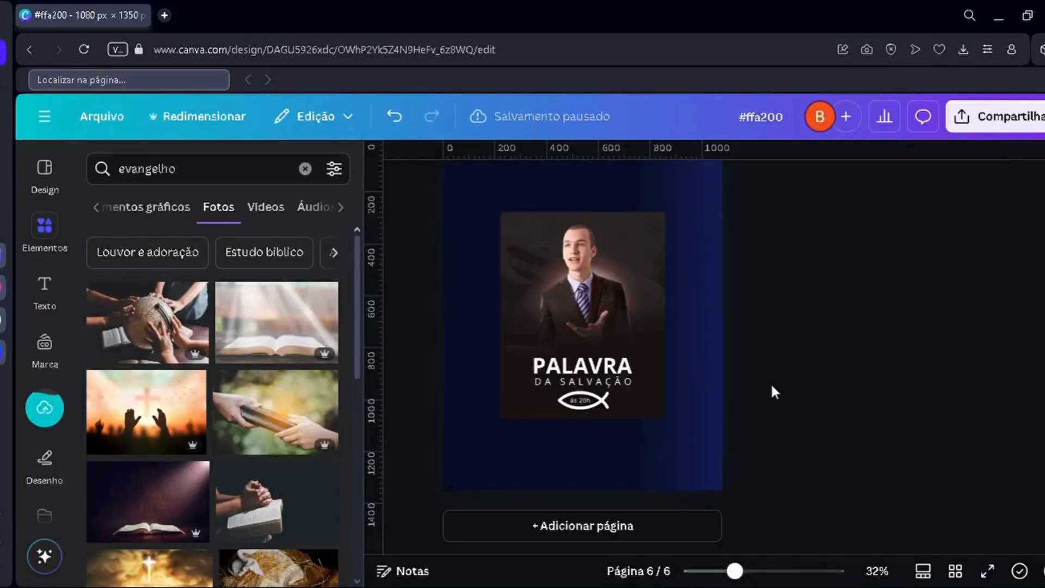
Step: Enlarge the pasted poster image until it fills the whole of page 6
scroll(631, 369, "up", 1)
left_click_drag(630, 406, 722, 490)
scroll(599, 349, "down", 2)
scroll(653, 363, "up", 2)
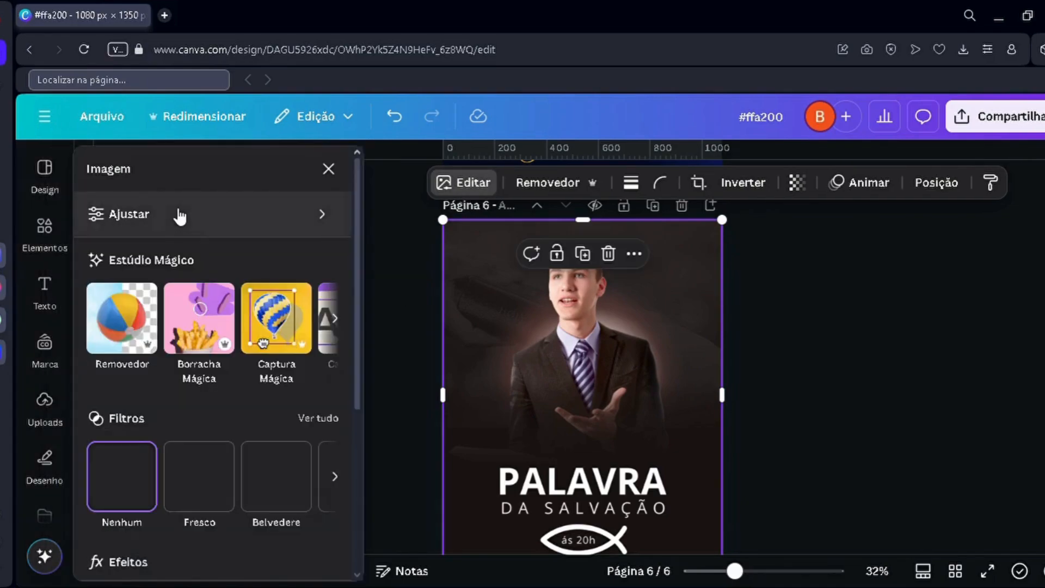
Step: Adjust the poster image's lighting by setting its contrast to 21 and its highlights to 27
left_click(179, 214)
scroll(548, 313, "down", 2)
scroll(272, 420, "down", 3)
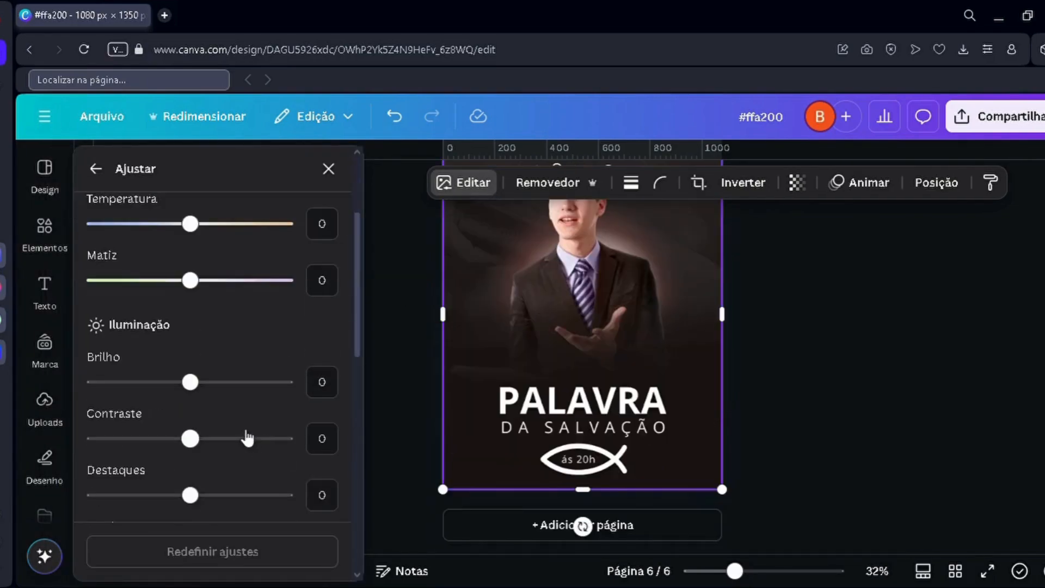
left_click(216, 442)
scroll(482, 422, "up", 3)
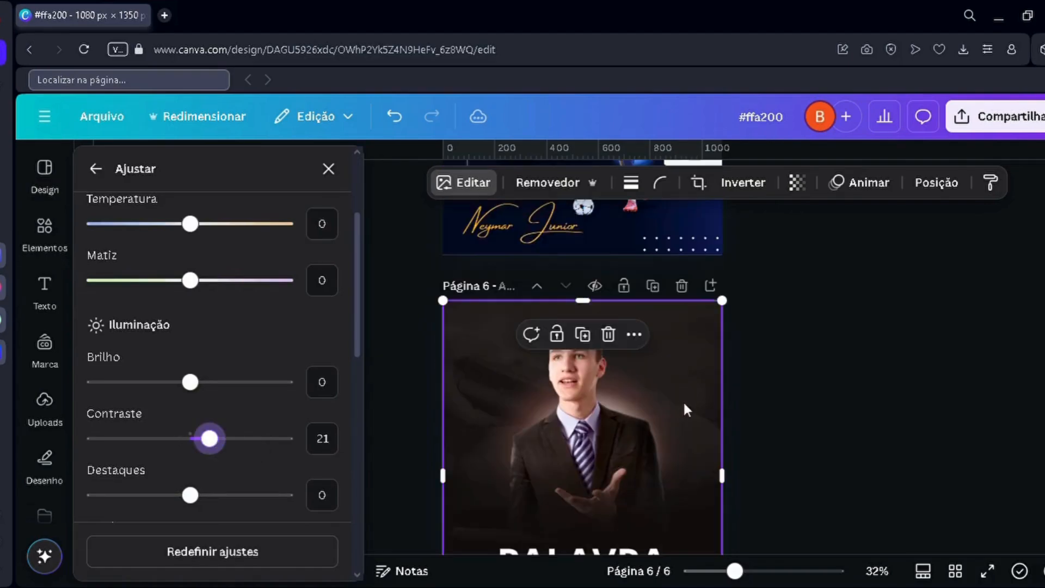
scroll(218, 444, "down", 3)
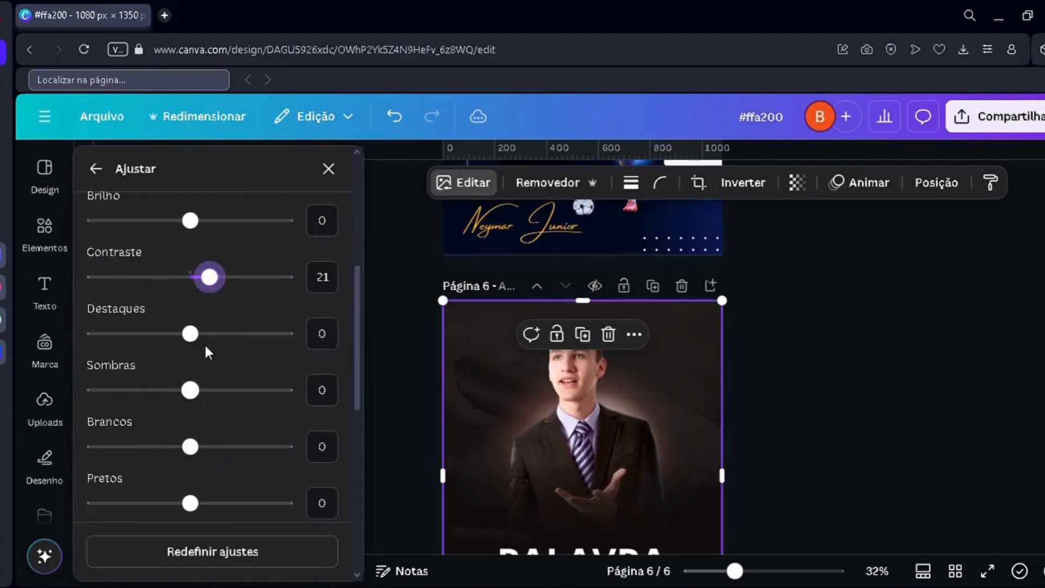
left_click_drag(219, 336, 223, 337)
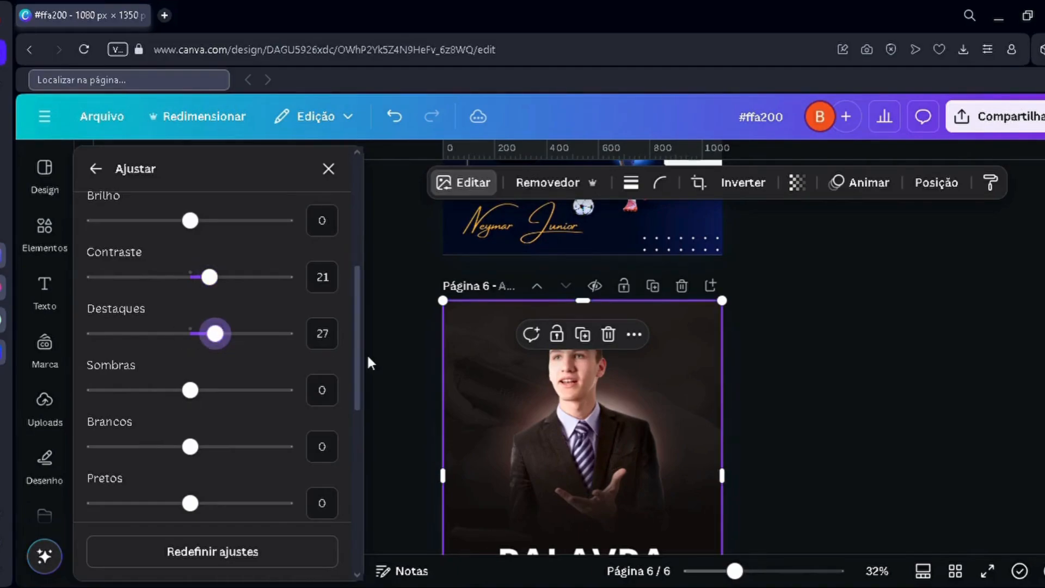
Step: Adjust the poster image's texture by setting its clarity to 19 and its sharpness to 15
scroll(277, 390, "down", 5)
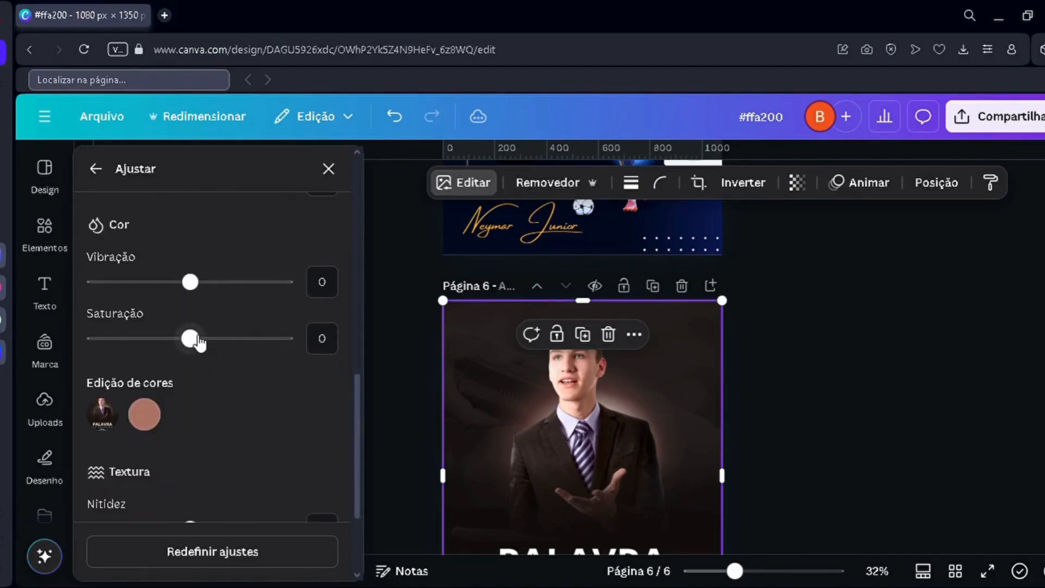
scroll(227, 343, "down", 3)
left_click_drag(223, 444, 216, 447)
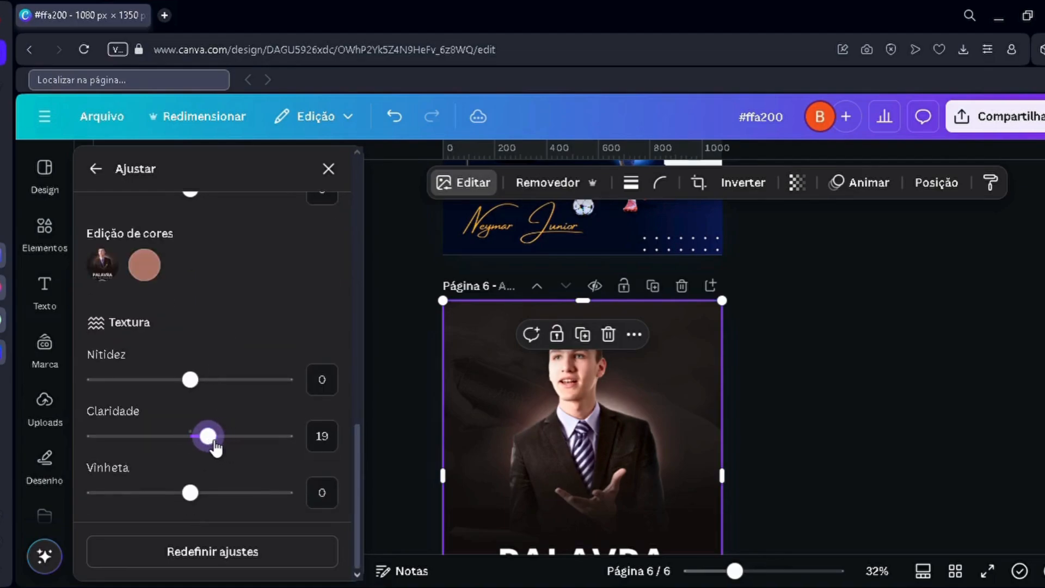
scroll(406, 432, "down", 3)
scroll(456, 378, "up", 3)
left_click(210, 382)
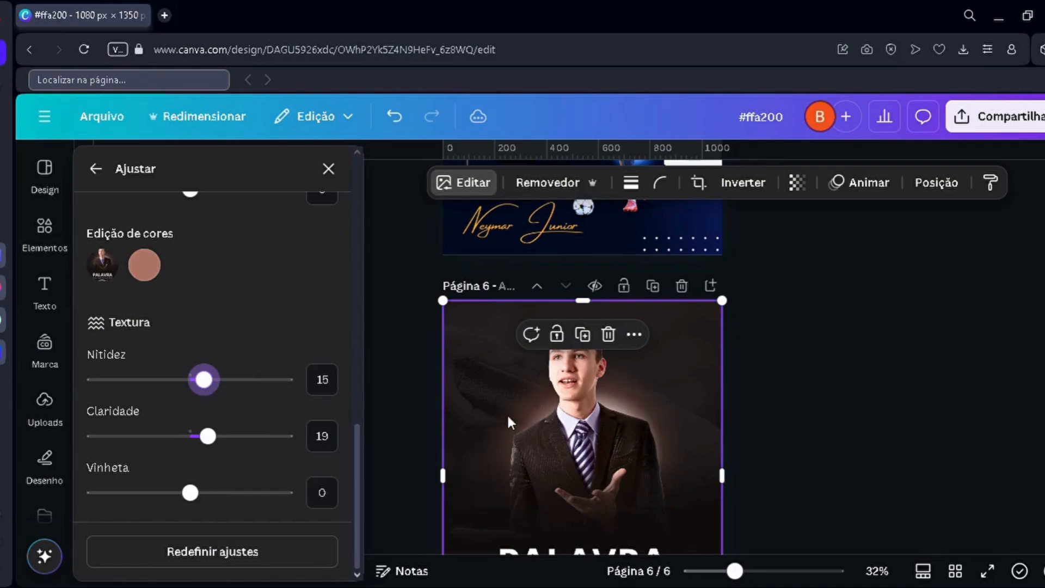
Step: Move the page with the adjusted poster image up to directly after page 3
scroll(525, 413, "down", 2)
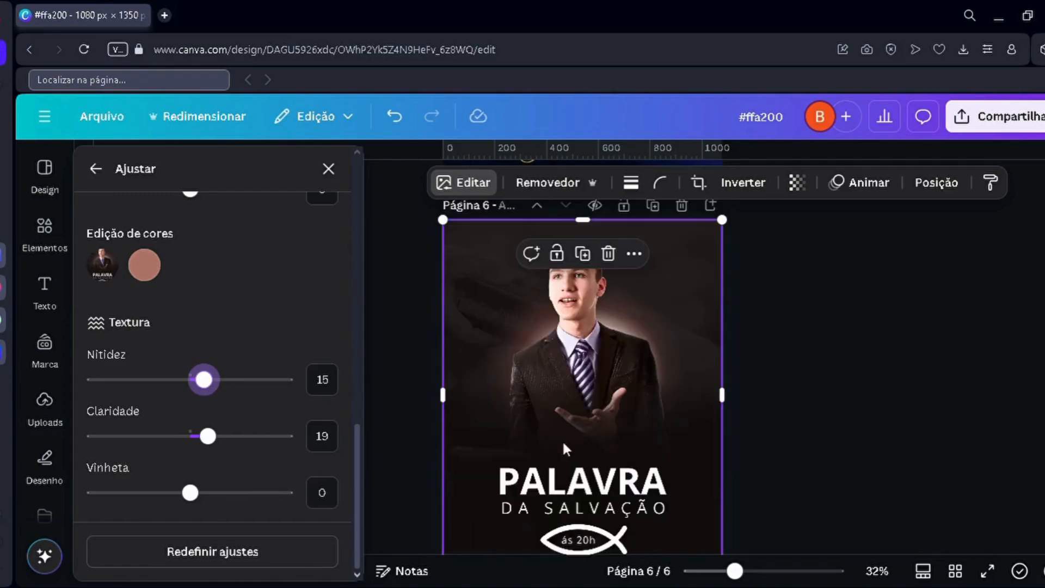
scroll(503, 365, "up", 2)
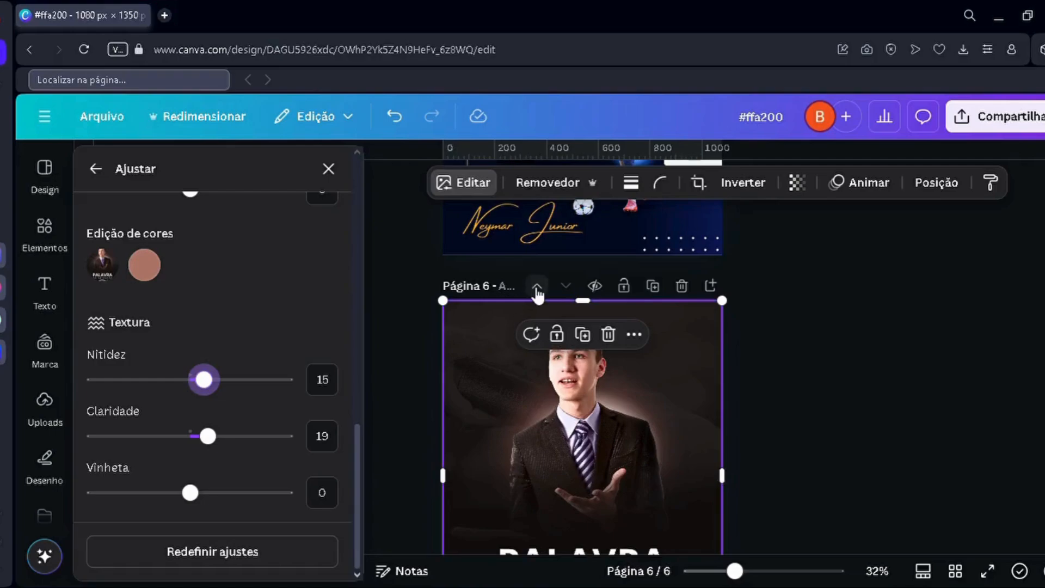
scroll(522, 344, "up", 6)
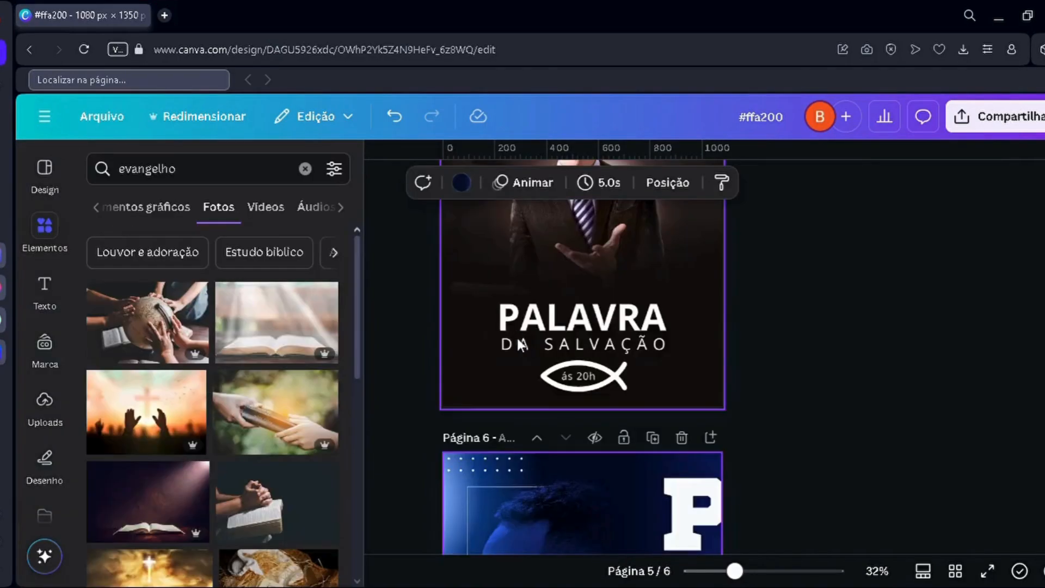
scroll(543, 462, "up", 15)
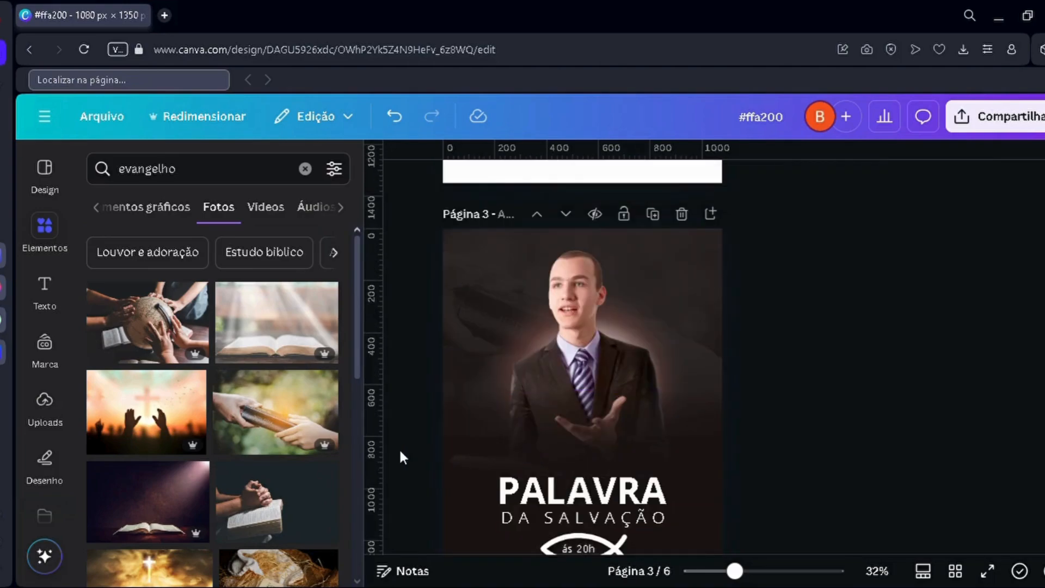
Step: Compare the original poster on page 3 with the adjusted version on page 4
scroll(406, 427, "down", 3)
scroll(517, 397, "down", 3)
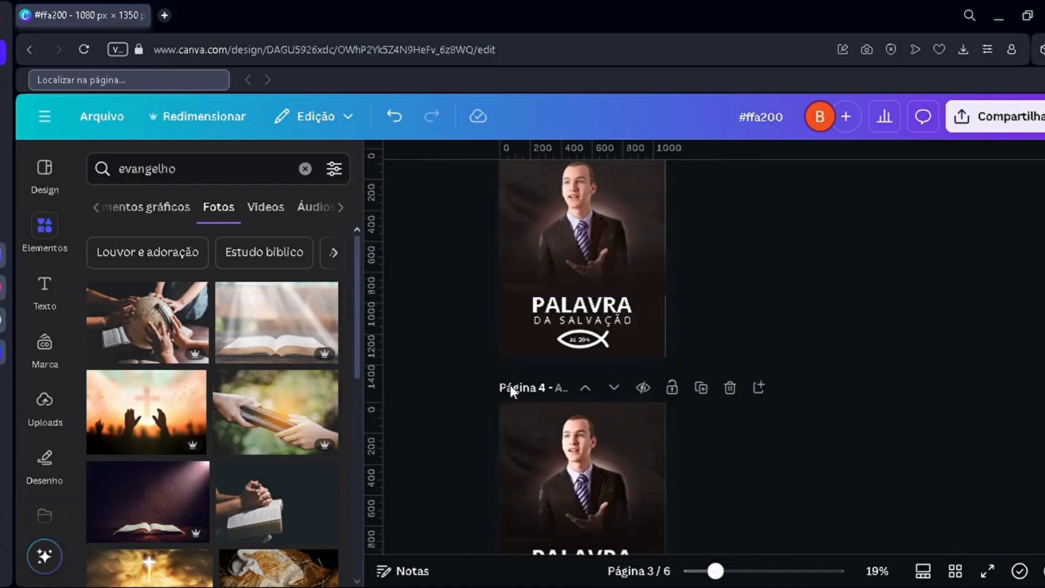
scroll(511, 385, "up", 3)
scroll(479, 408, "down", 5)
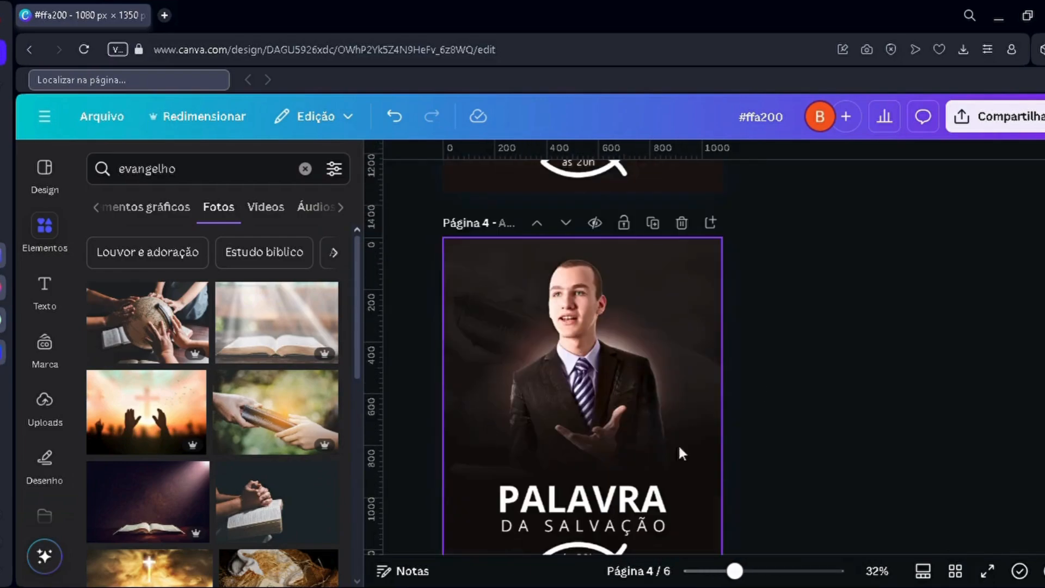
scroll(680, 447, "down", 2)
scroll(1001, 349, "up", 2)
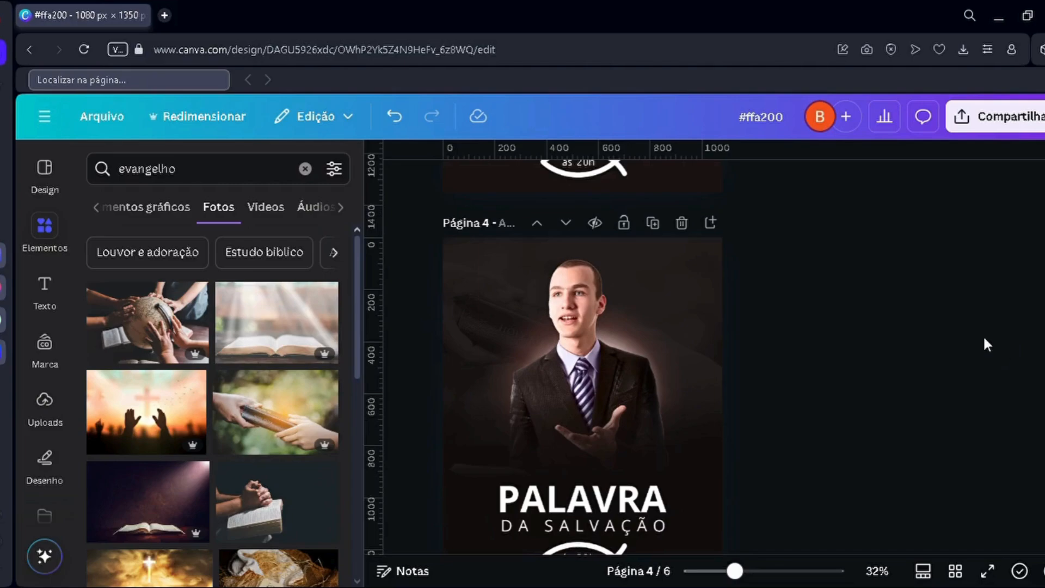
scroll(707, 430, "up", 5)
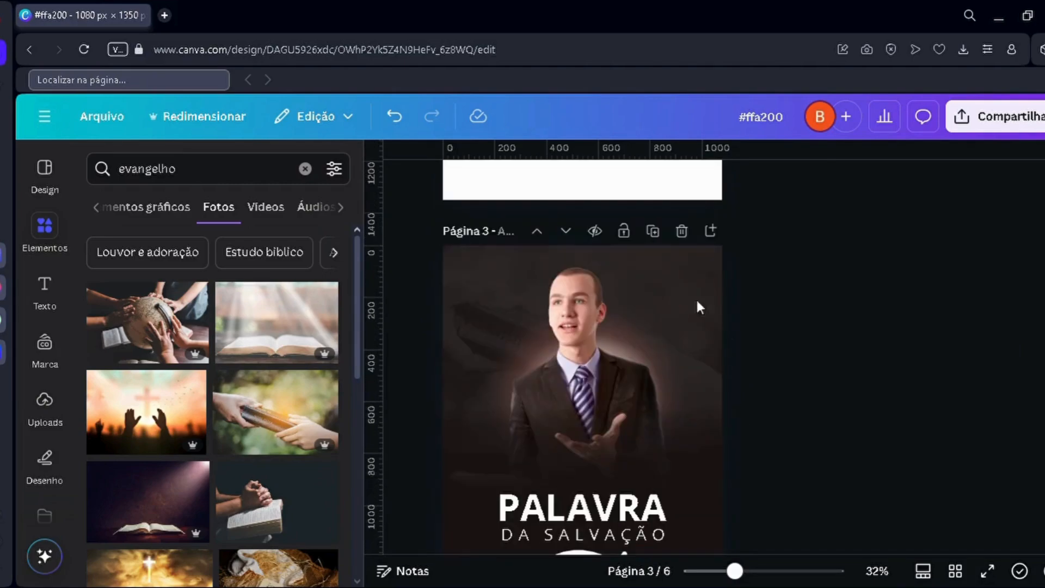
Step: Adjust the colour of the poster image on page 4 by setting its vibrance to 20 and its saturation to 9
scroll(637, 320, "down", 5)
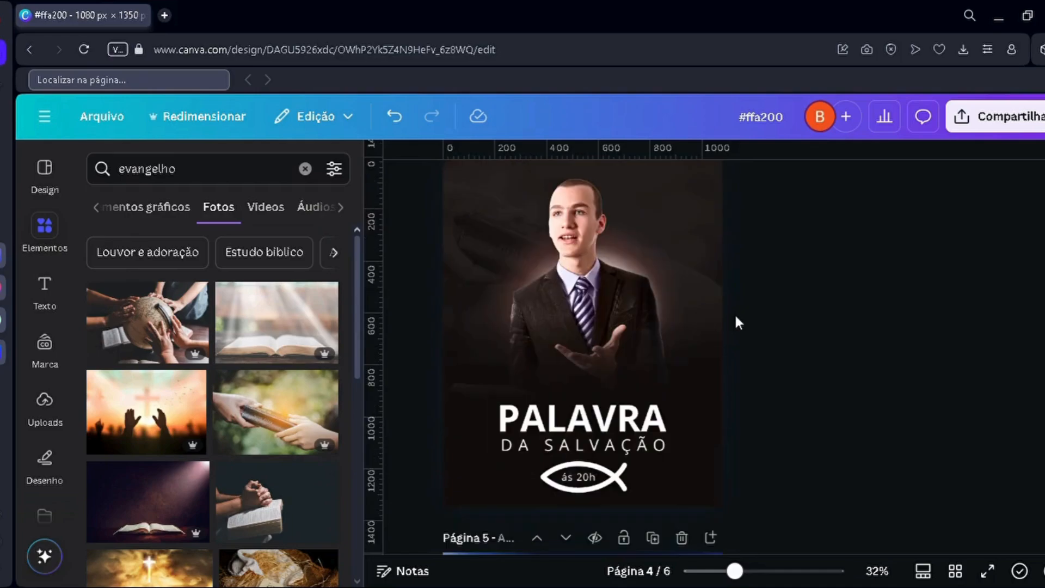
scroll(734, 316, "up", 2)
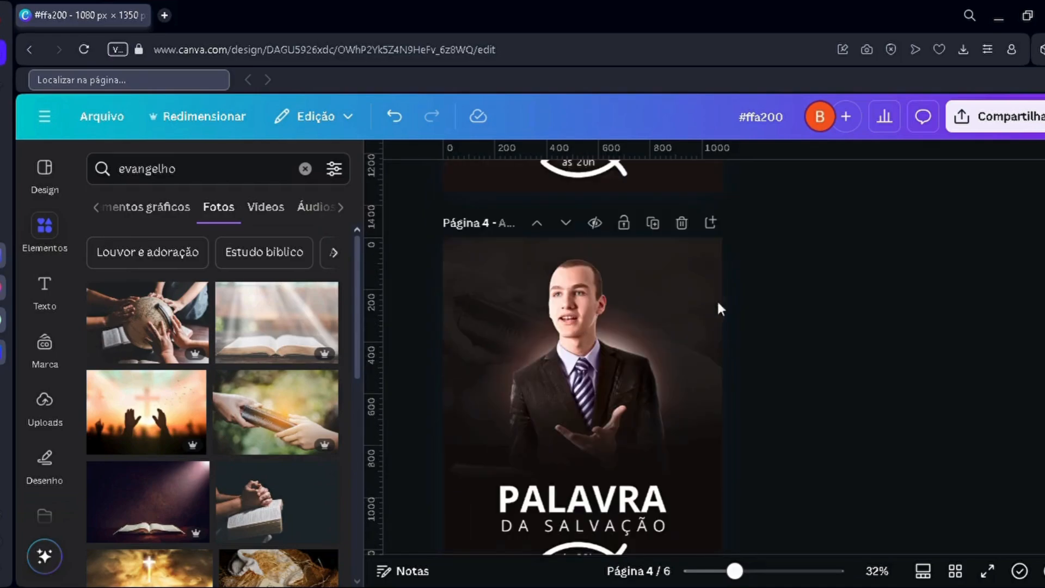
left_click(498, 317)
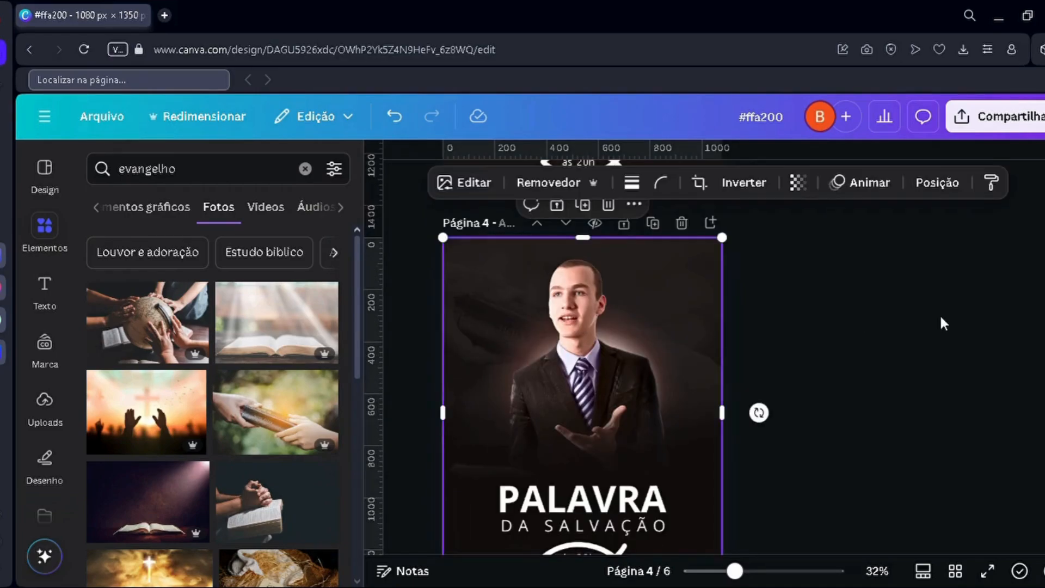
left_click(482, 184)
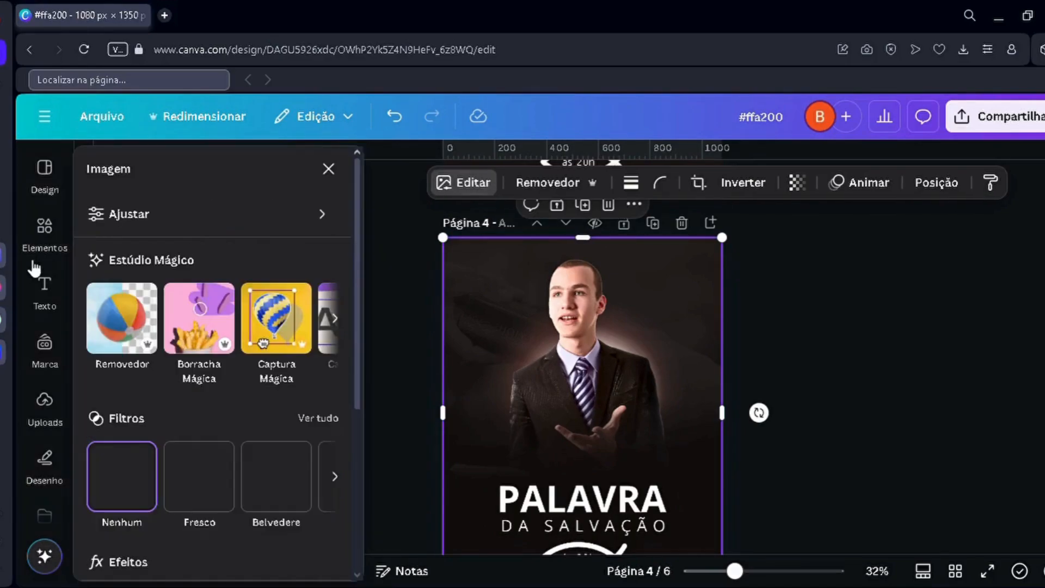
left_click(167, 217)
scroll(203, 401, "down", 8)
scroll(201, 403, "down", 3)
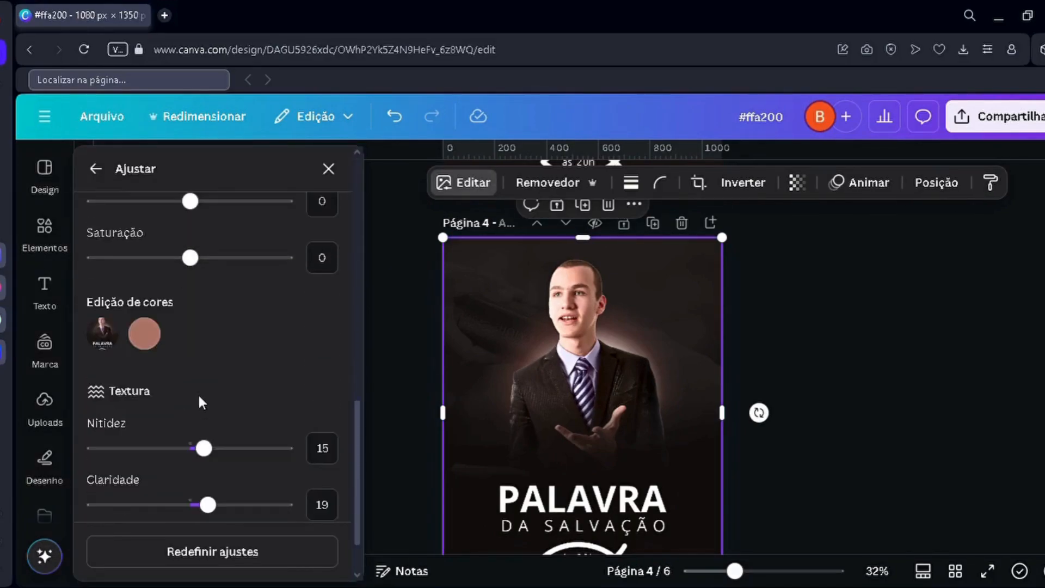
scroll(196, 381, "up", 6)
left_click(238, 363)
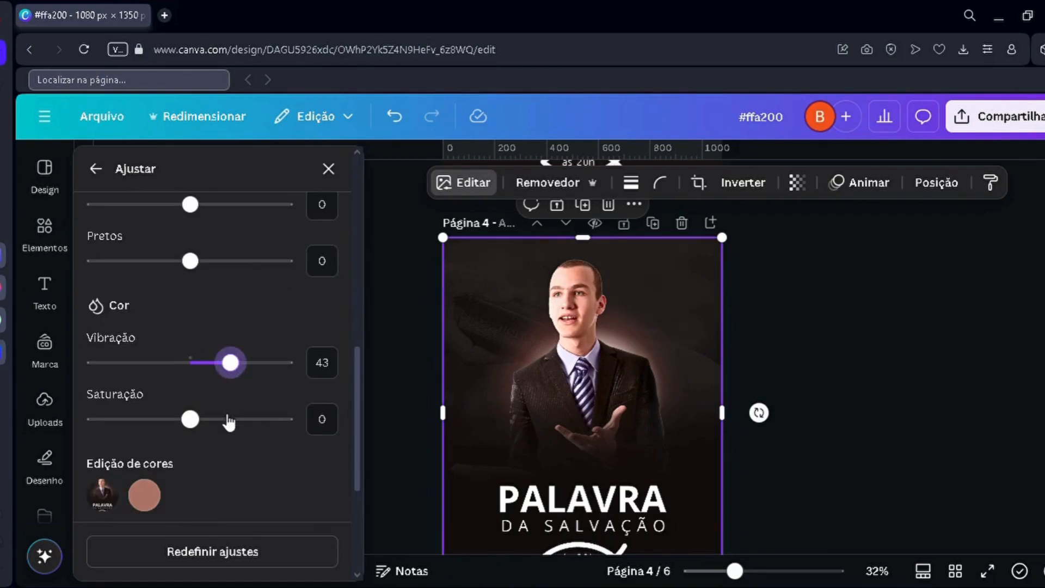
left_click(257, 420)
left_click_drag(222, 421, 205, 421)
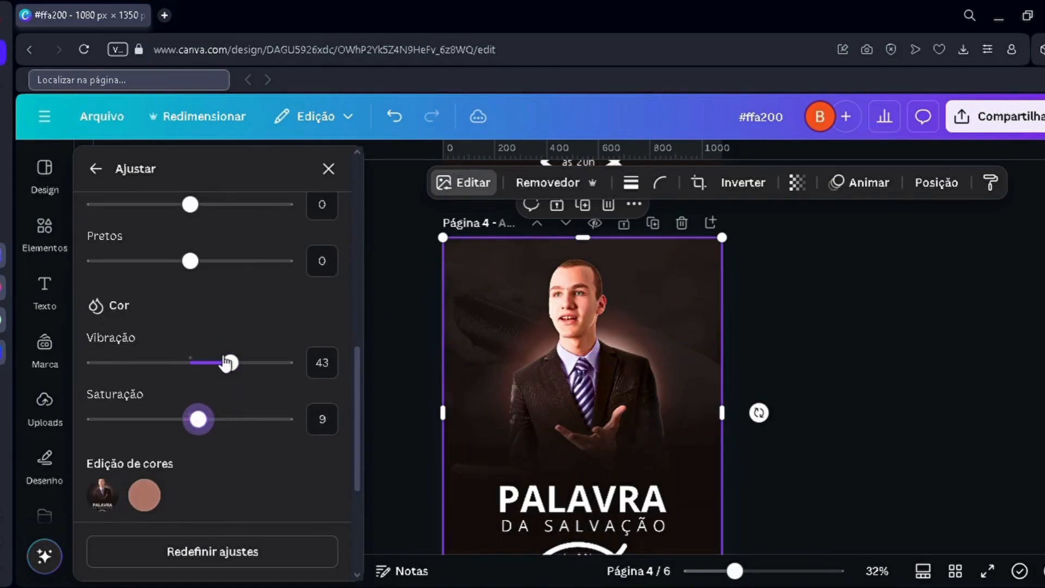
left_click_drag(230, 363, 208, 363)
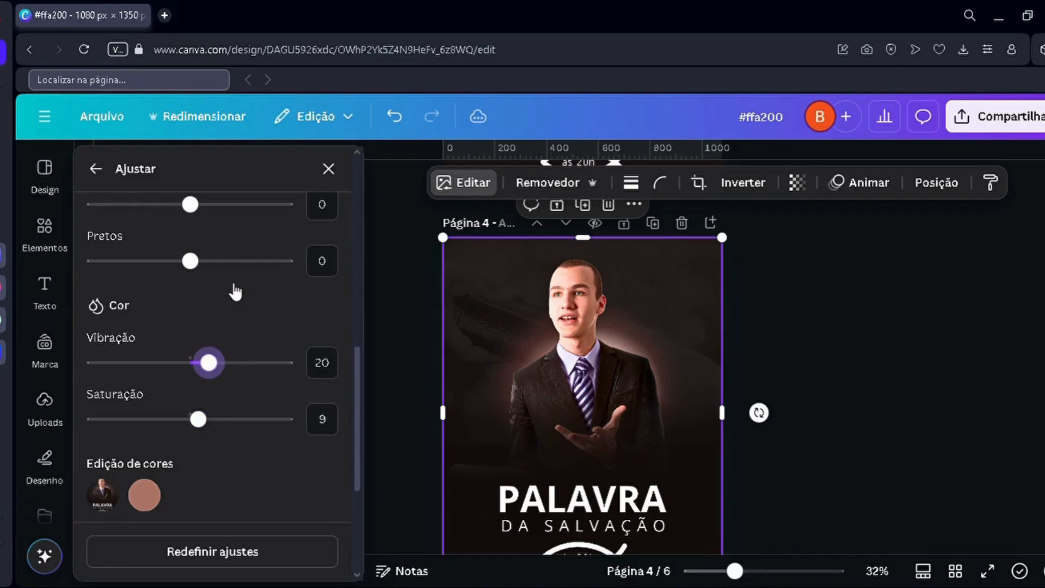
Step: Review the image's light and texture adjustments, and compare the original poster on page 3 with the recoloured version on page 4
scroll(231, 303, "up", 5)
scroll(221, 417, "down", 3)
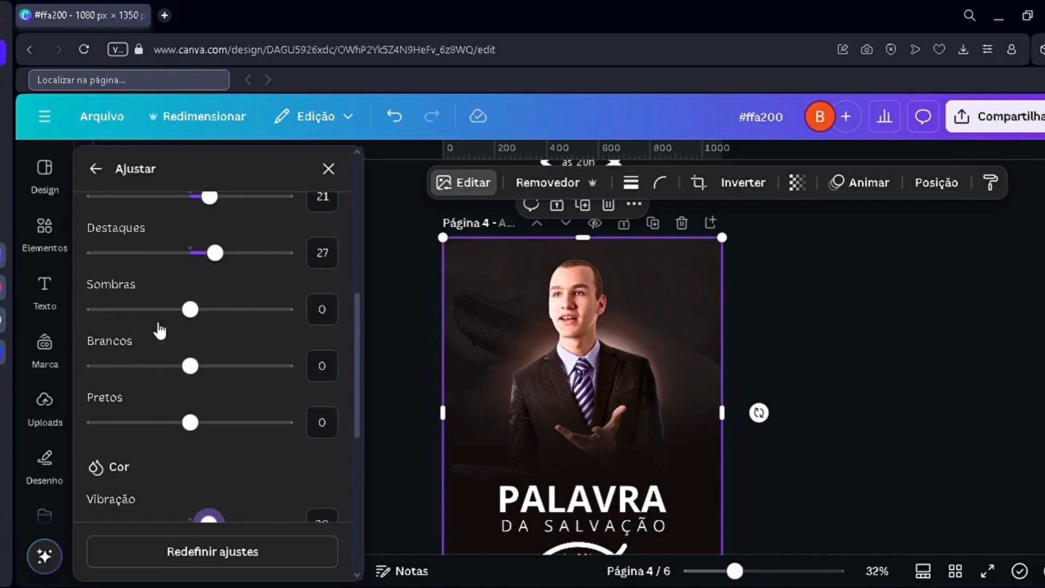
scroll(152, 477, "up", 2)
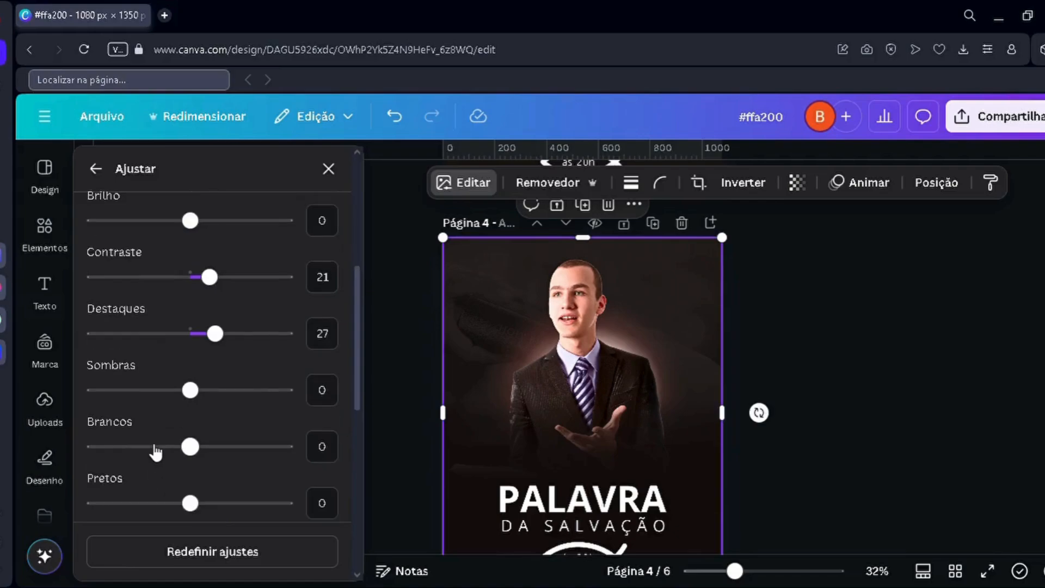
scroll(152, 367, "down", 5)
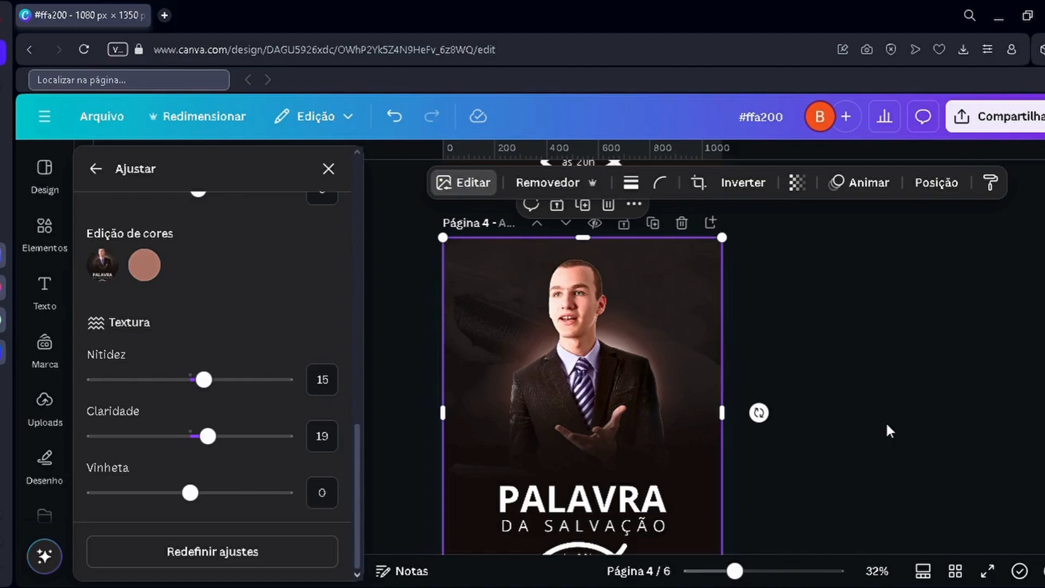
left_click(905, 380)
left_click(903, 381)
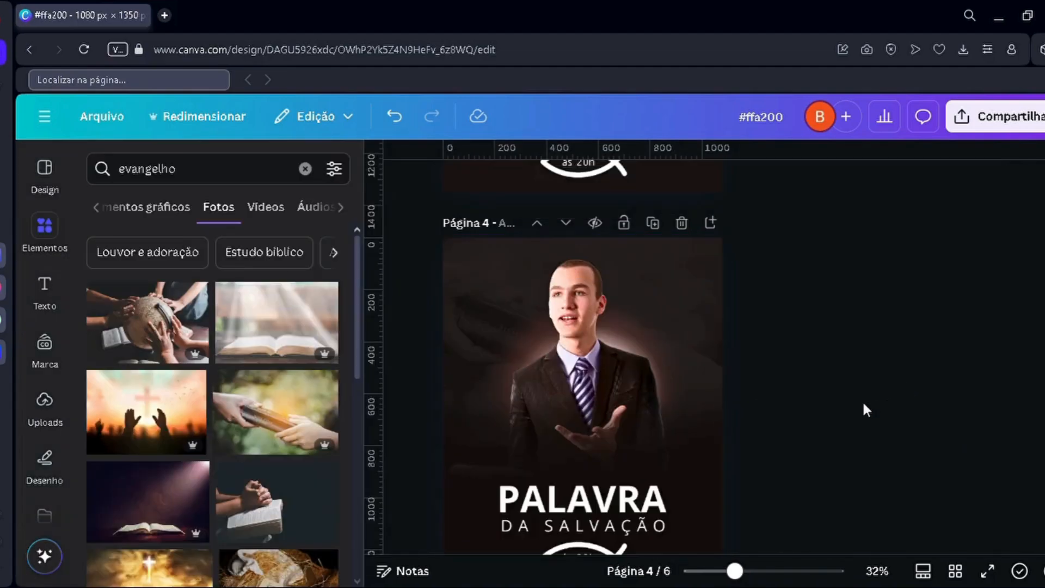
scroll(807, 395, "down", 2, "ctrl")
scroll(789, 393, "up", 5)
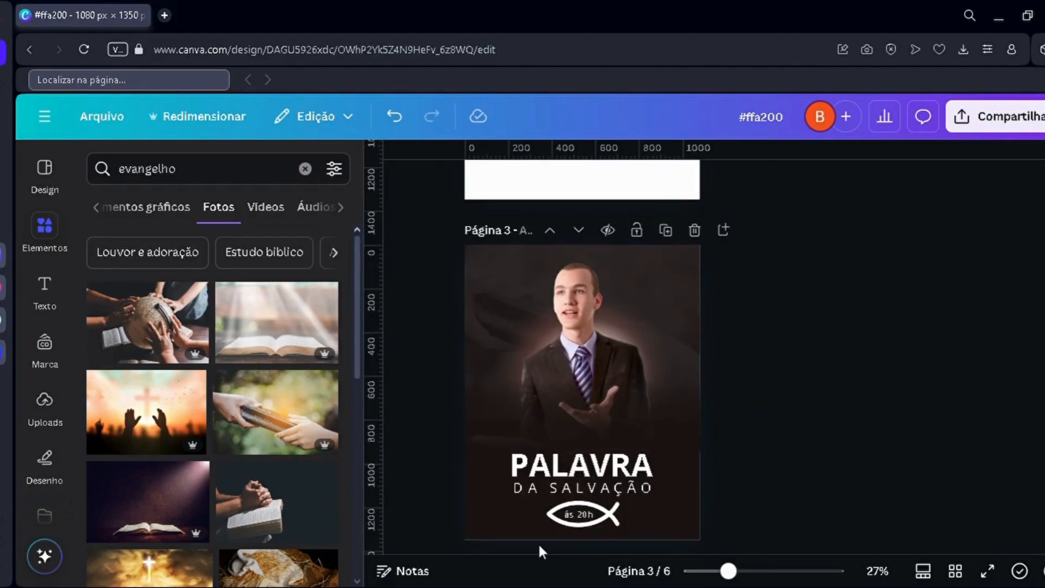
scroll(631, 422, "down", 5)
left_click(612, 385)
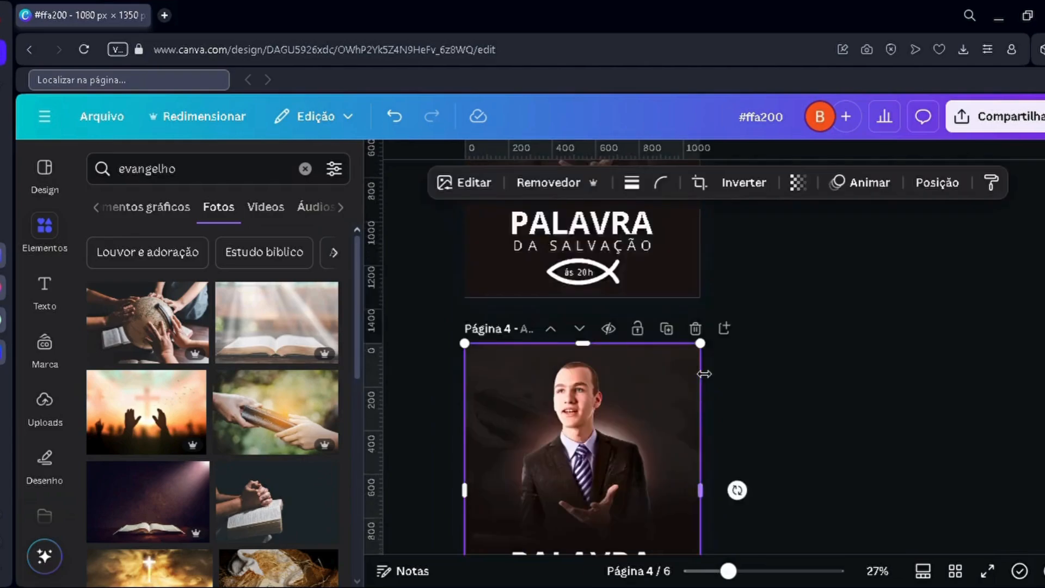
scroll(840, 367, "down", 2)
left_click(840, 384)
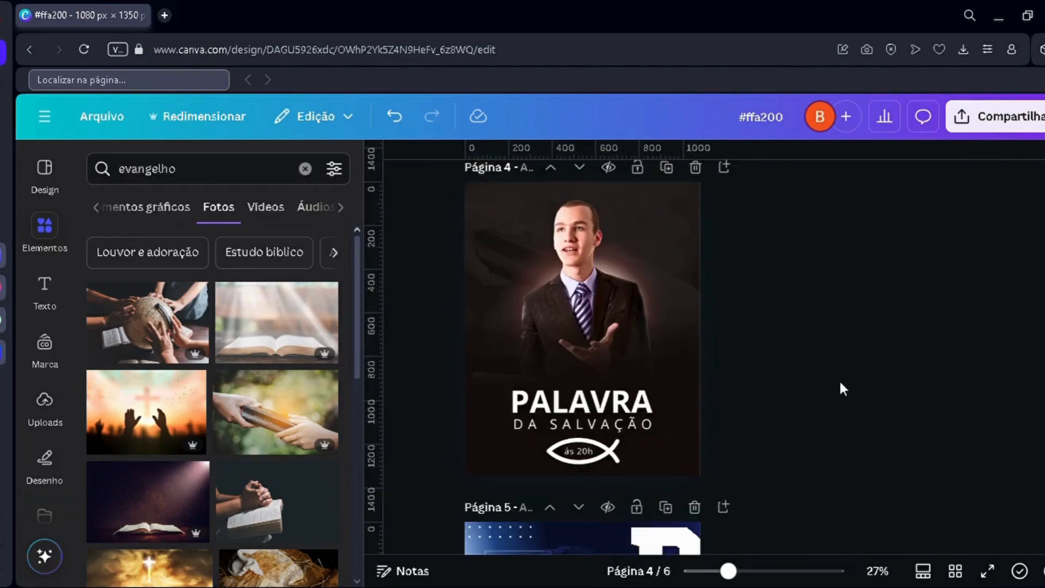